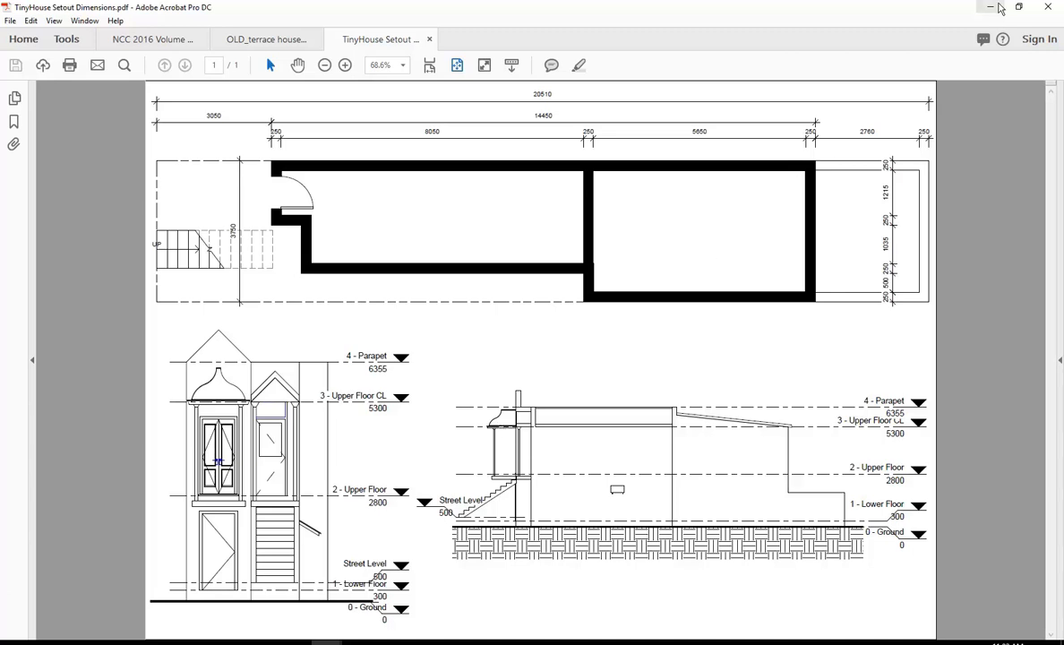
- Switch to Revit and examine the upper front walls above the entry doors in the 3D view
left_click(997, 7)
middle_click_drag(386, 357, 398, 358, "shift")
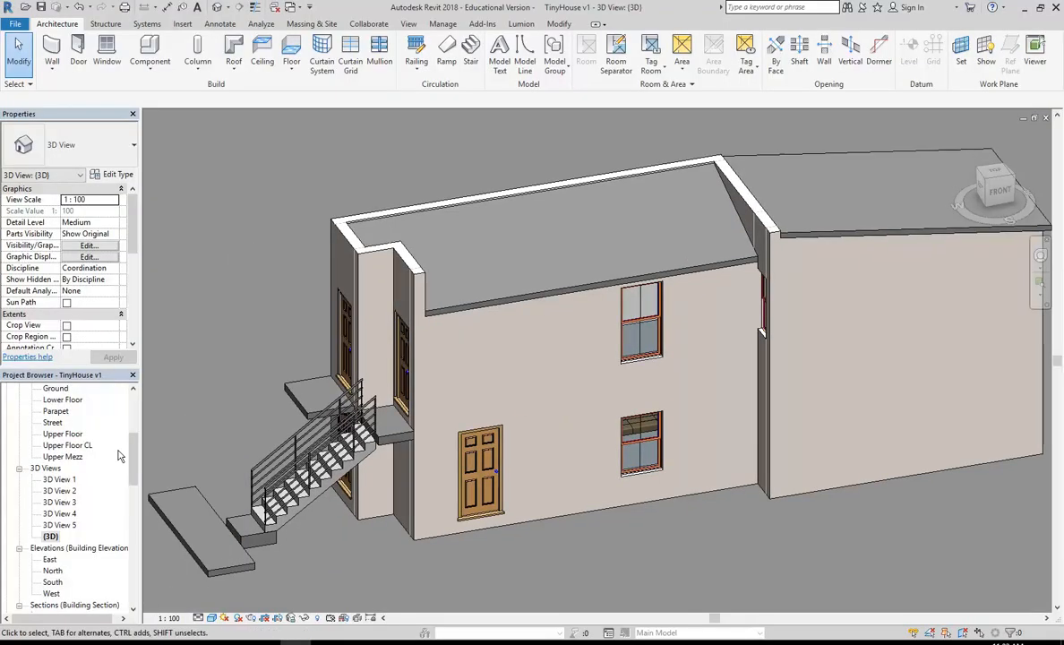
scroll(130, 467, "up", 4)
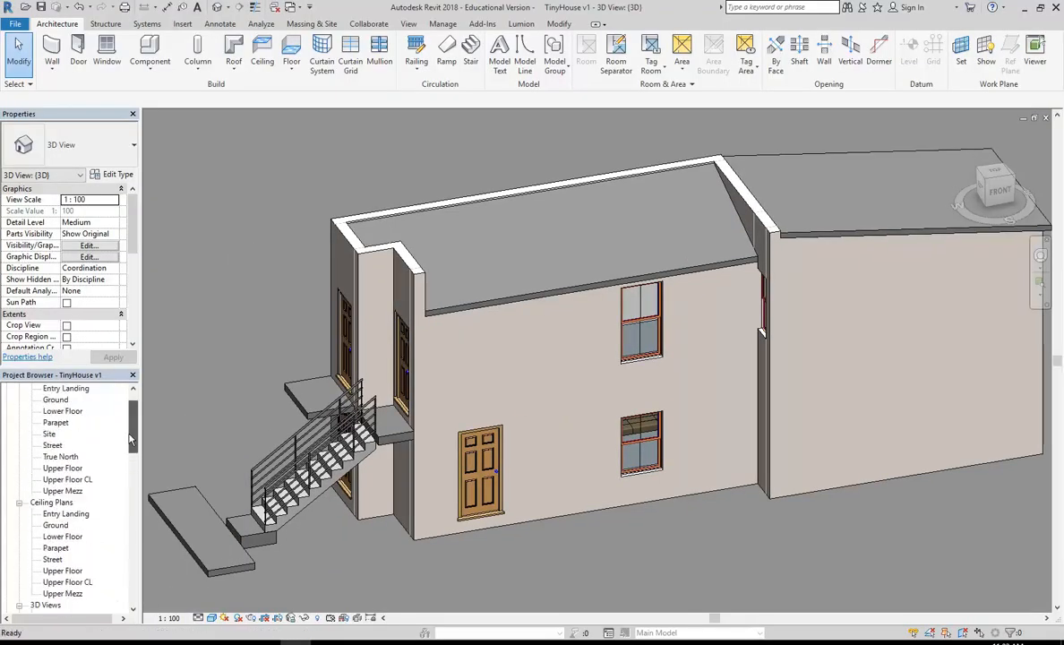
scroll(373, 269, "up", 3)
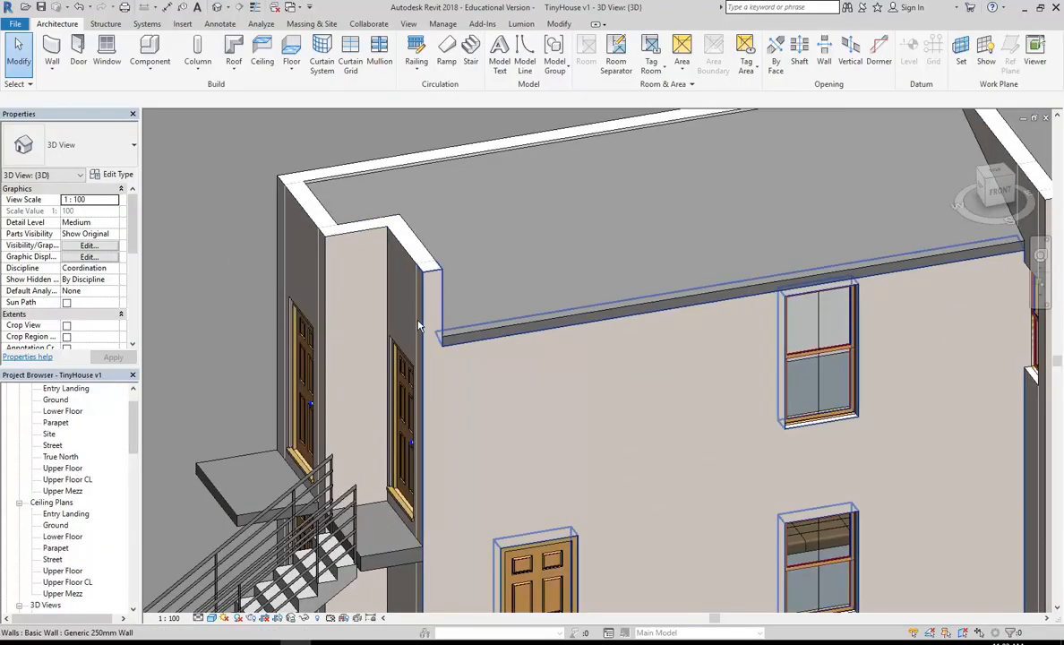
left_click(233, 64)
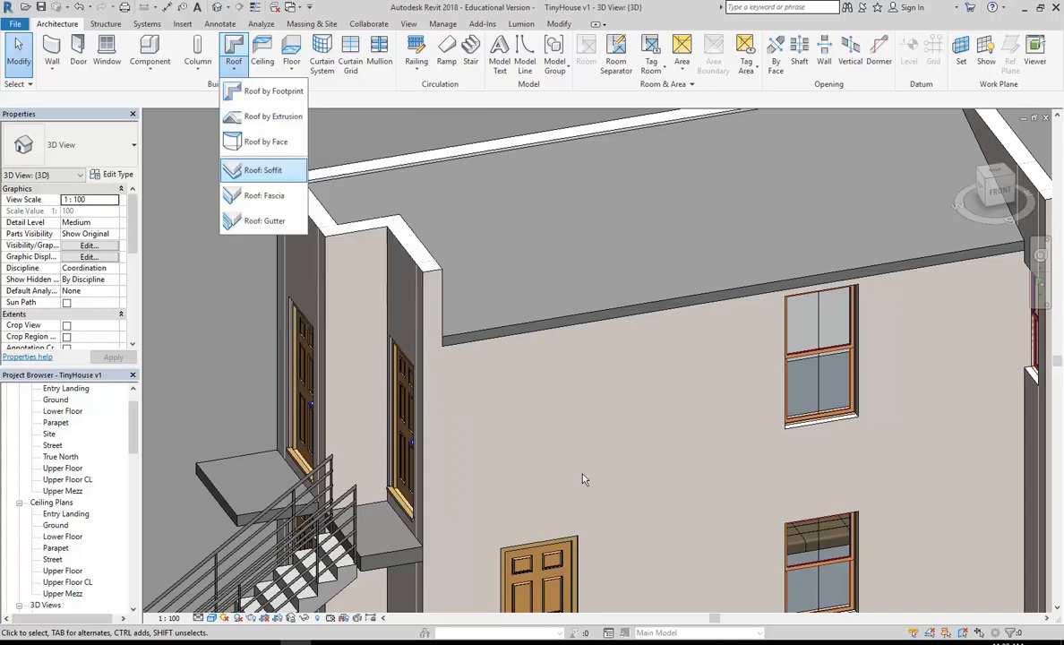
- Open the West elevation and focus on the upper walls above the two front doors
scroll(140, 456, "down", 5)
scroll(139, 466, "down", 2)
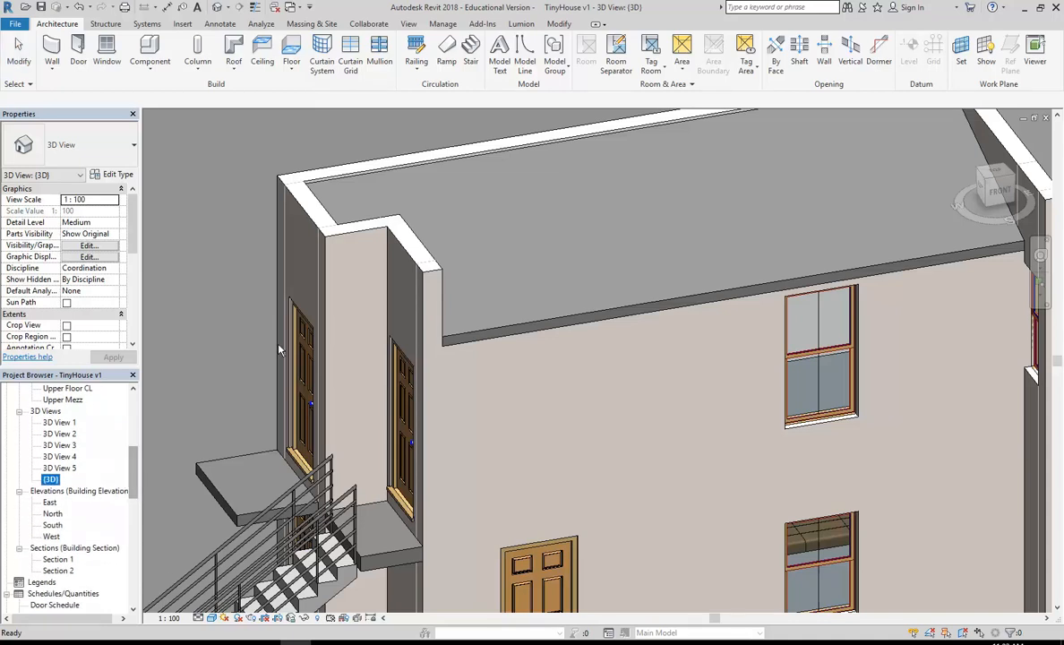
scroll(327, 336, "down", 1)
double_click(51, 537)
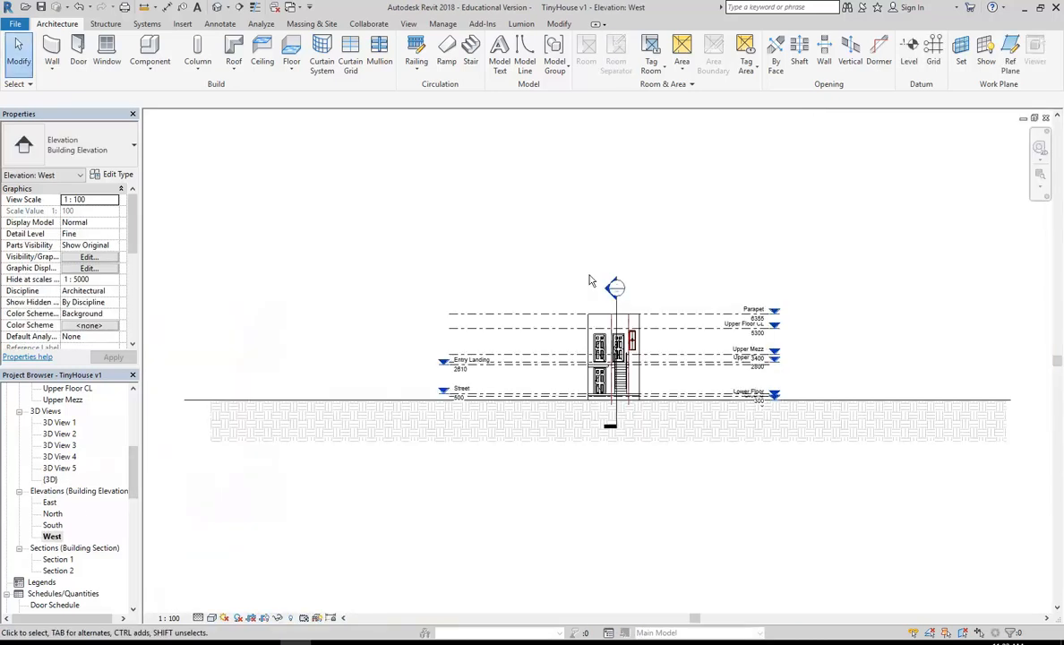
scroll(656, 368, "up", 6)
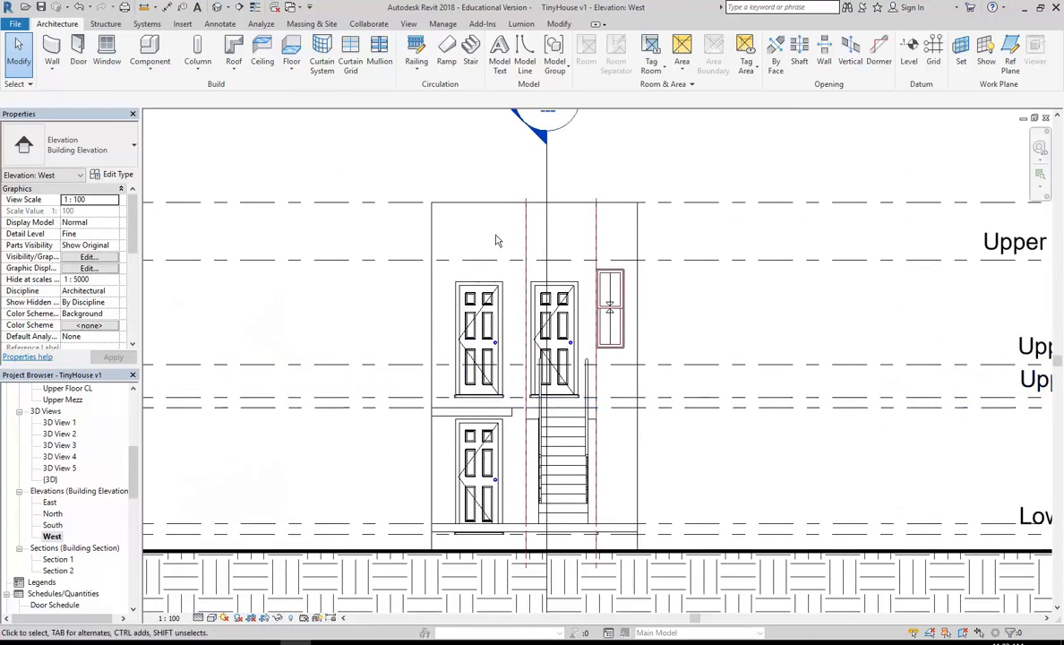
scroll(488, 235, "up", 2)
scroll(488, 236, "up", 3)
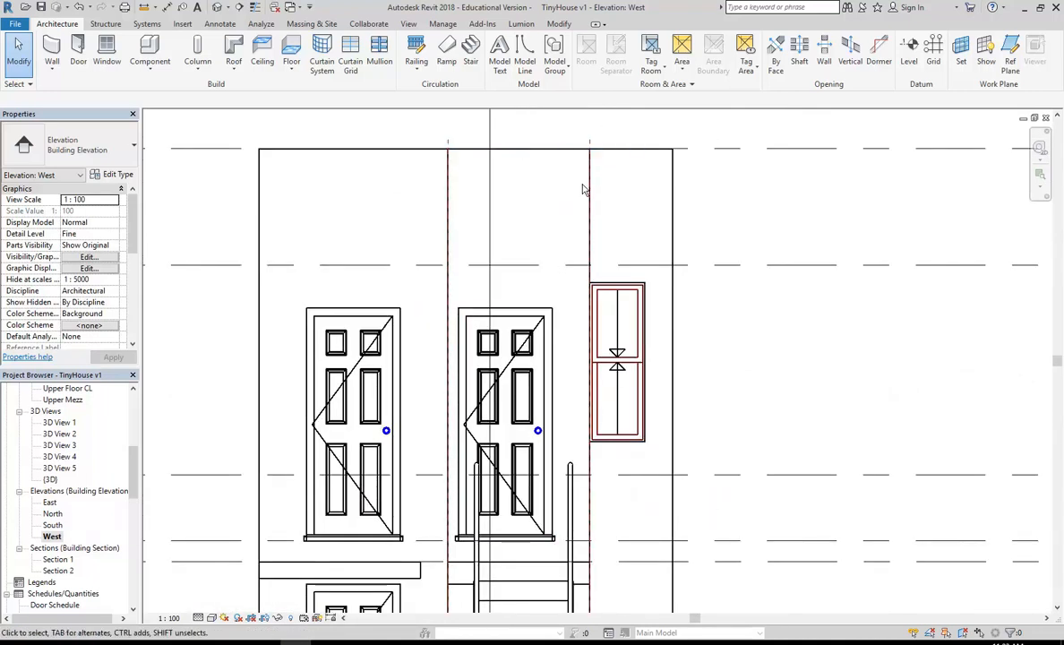
- Check the small gable roof above the entry stairs in the TinyHouse Setout Dimensions PDF and return to Revit
left_click(517, 155)
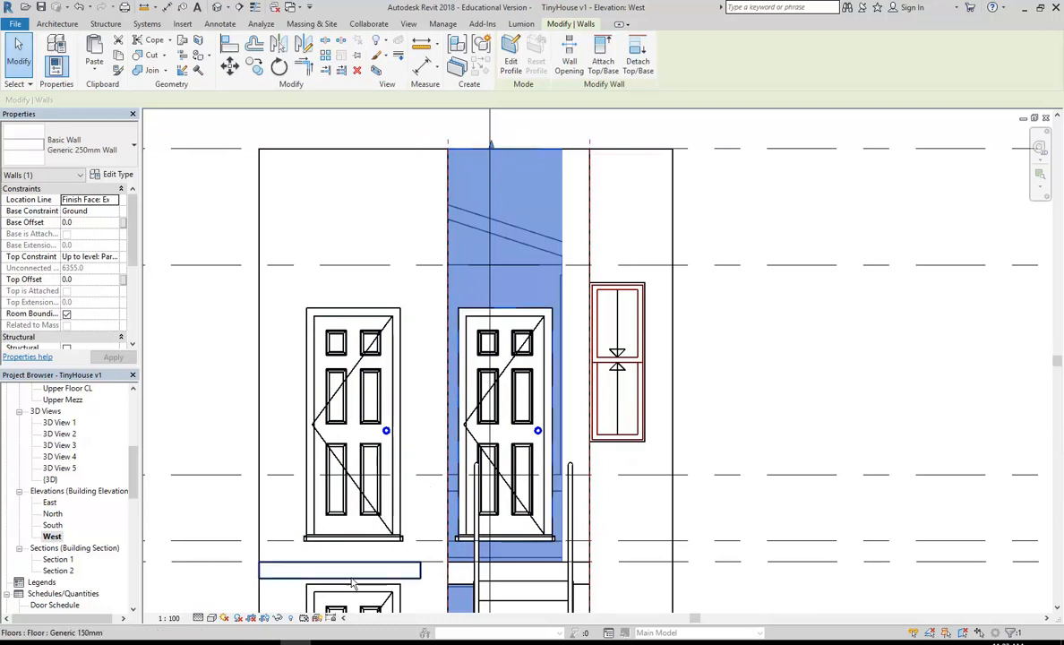
left_click(327, 642)
left_click(618, 415)
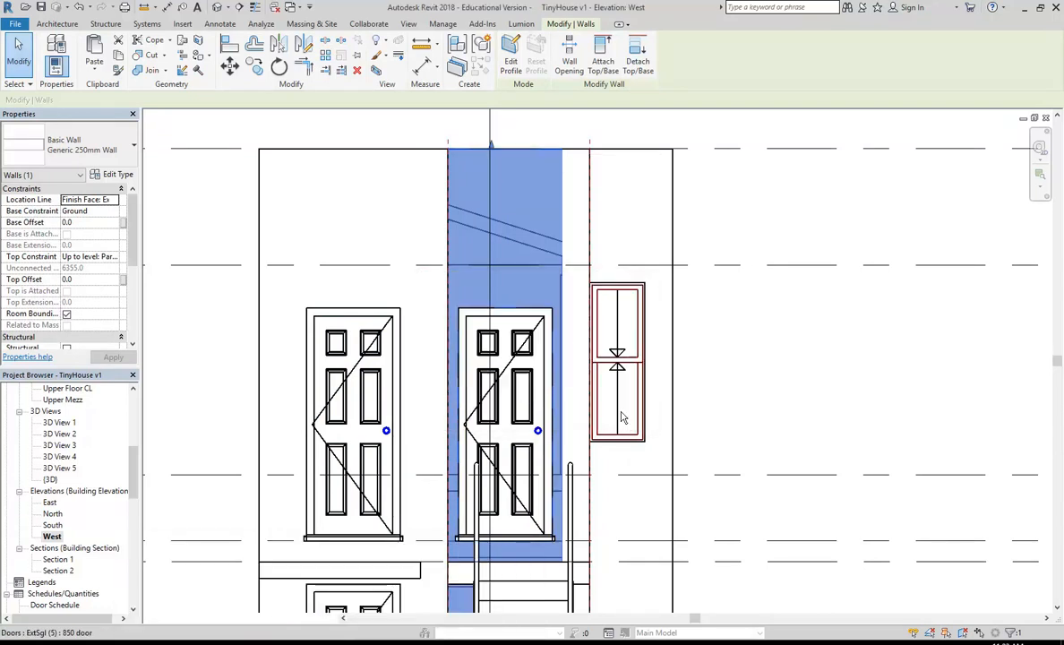
mouse_move(327, 640)
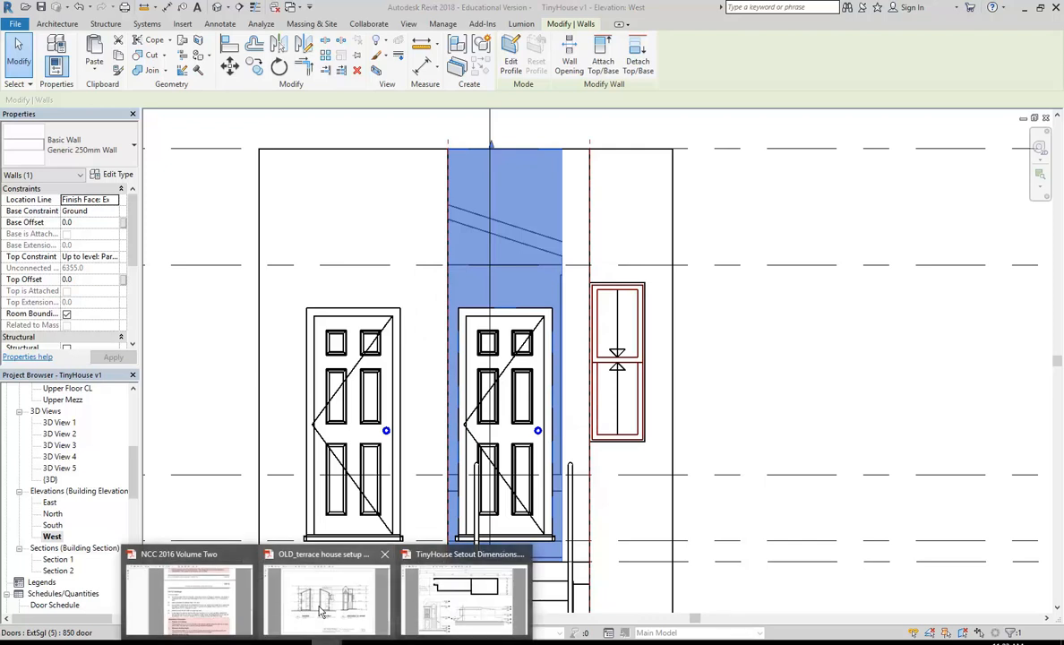
left_click(450, 610)
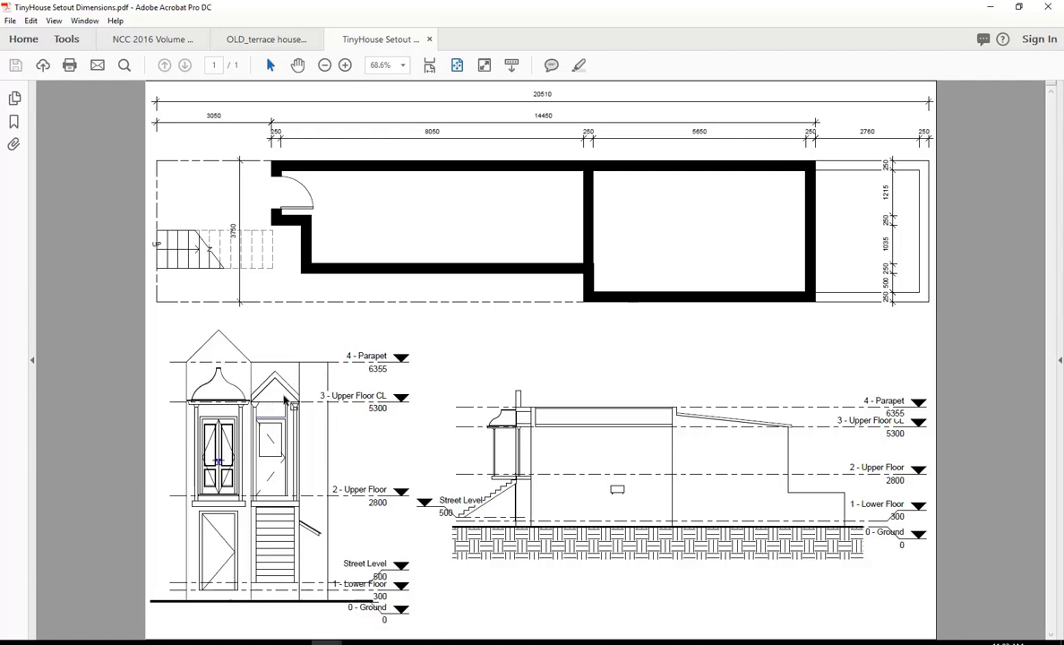
left_click(989, 7)
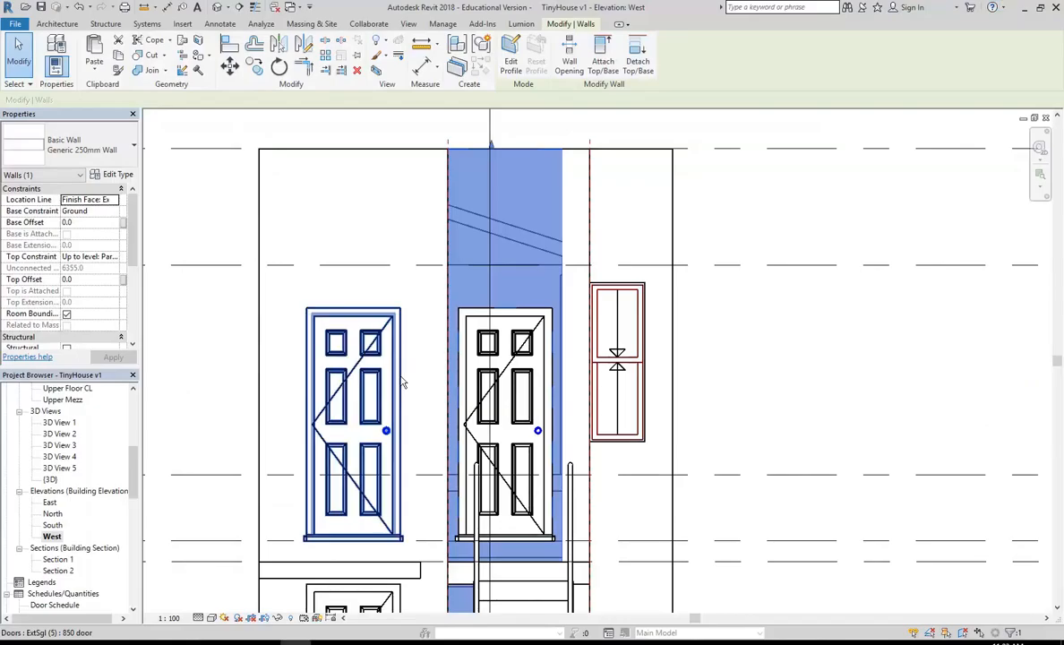
middle_click_drag(432, 313, 395, 310)
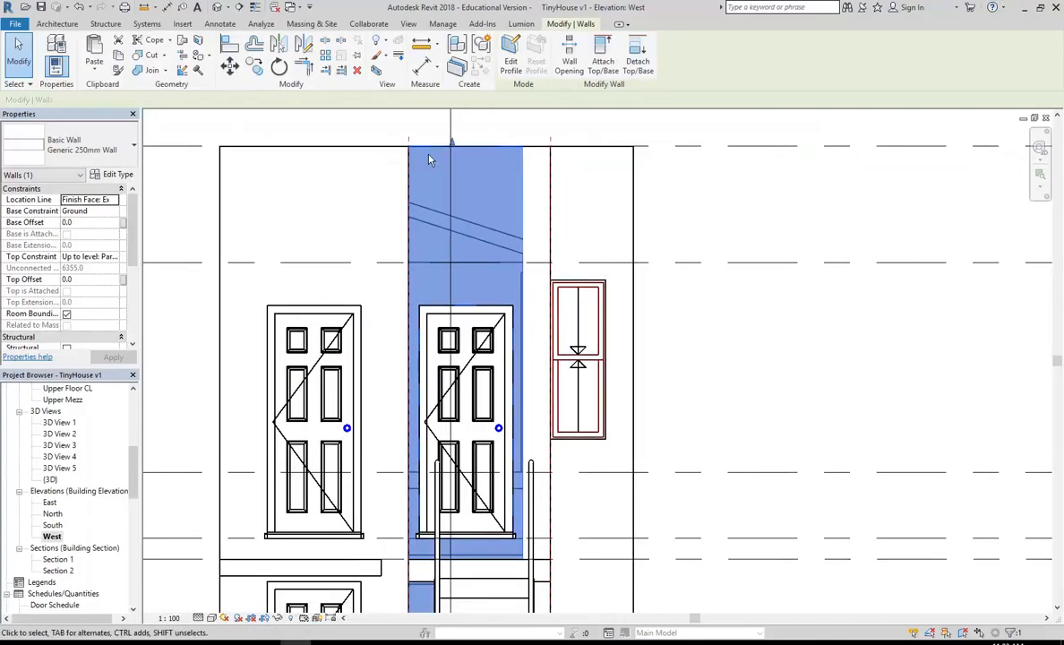
left_click(424, 139)
middle_click_drag(423, 137, 418, 141)
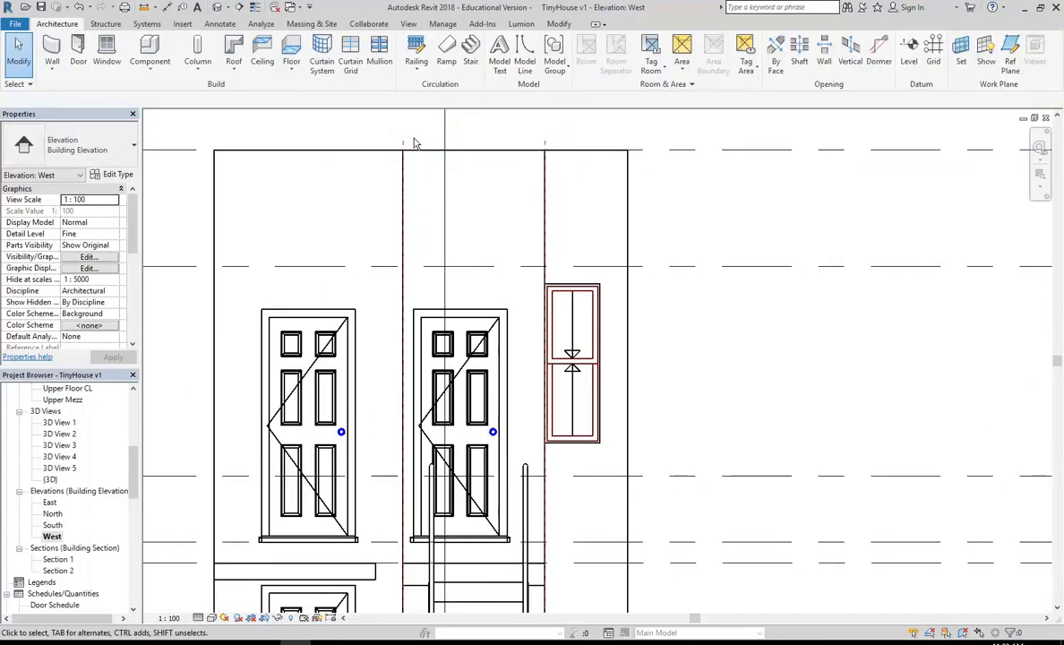
- Start a Roof by Extrusion, picking the wall containing the upper door above the stairs as its work plane
left_click(231, 65)
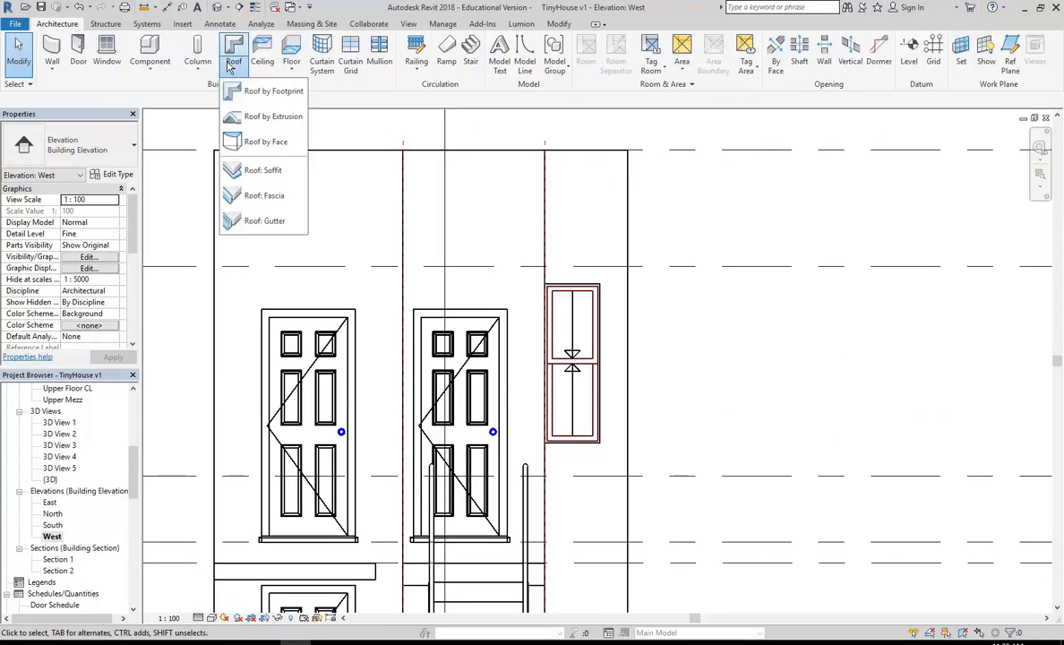
left_click(251, 120)
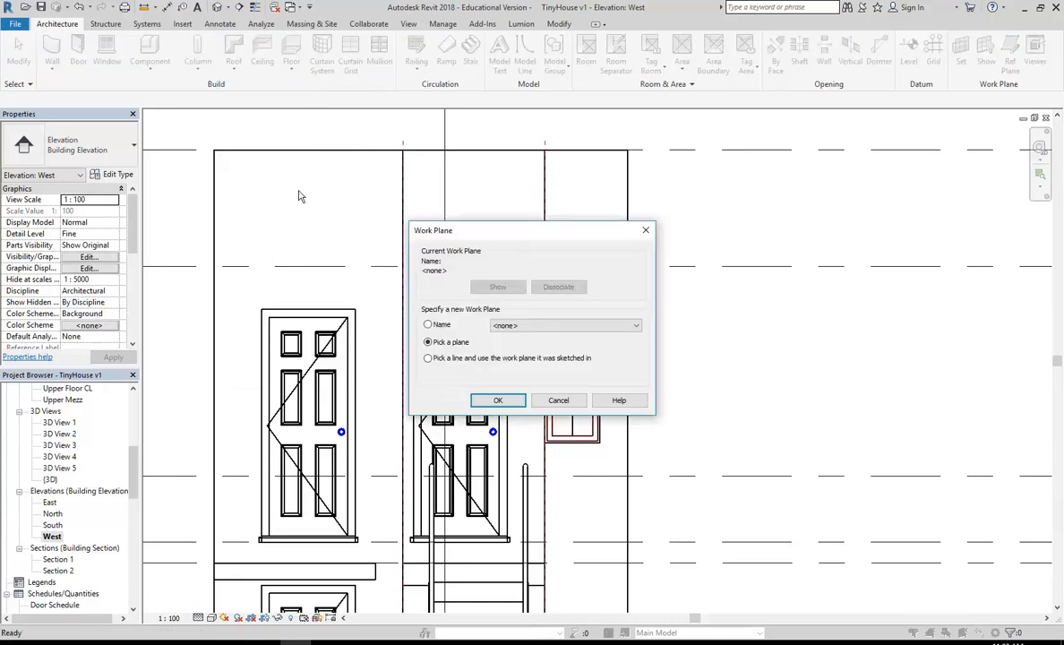
left_click(491, 401)
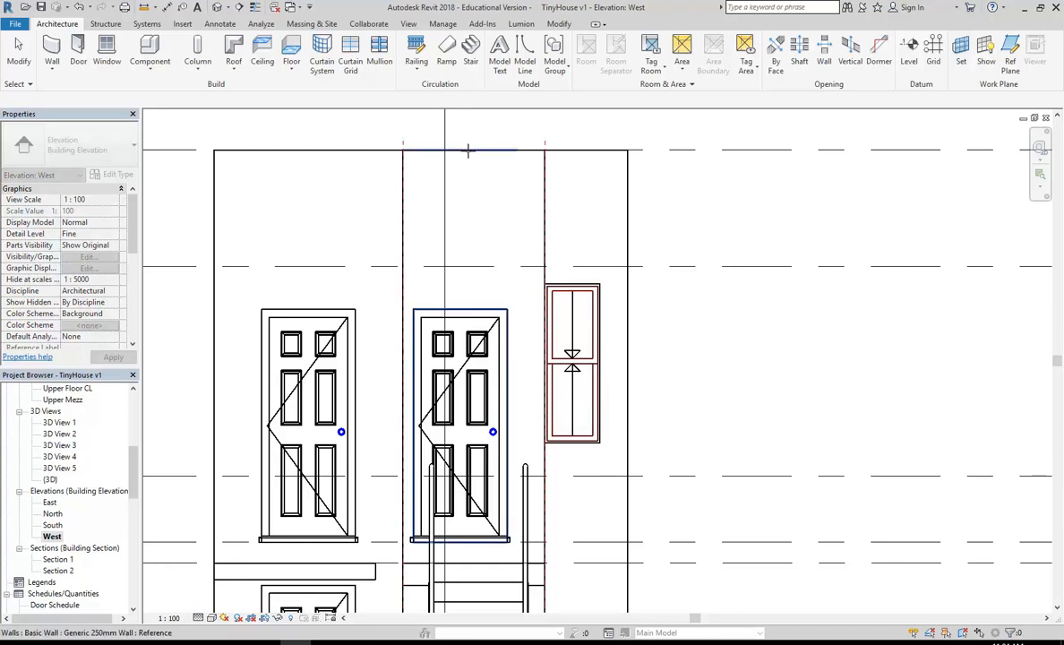
scroll(466, 152, "down", 4)
scroll(456, 168, "up", 2)
middle_click_drag(457, 170, 444, 171)
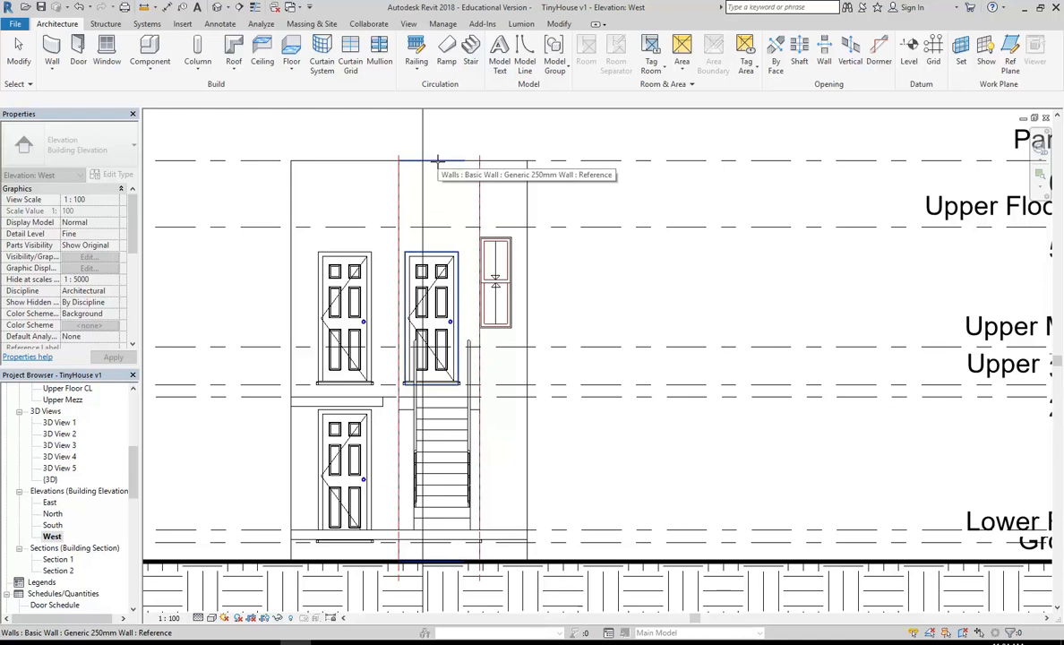
left_click(438, 162)
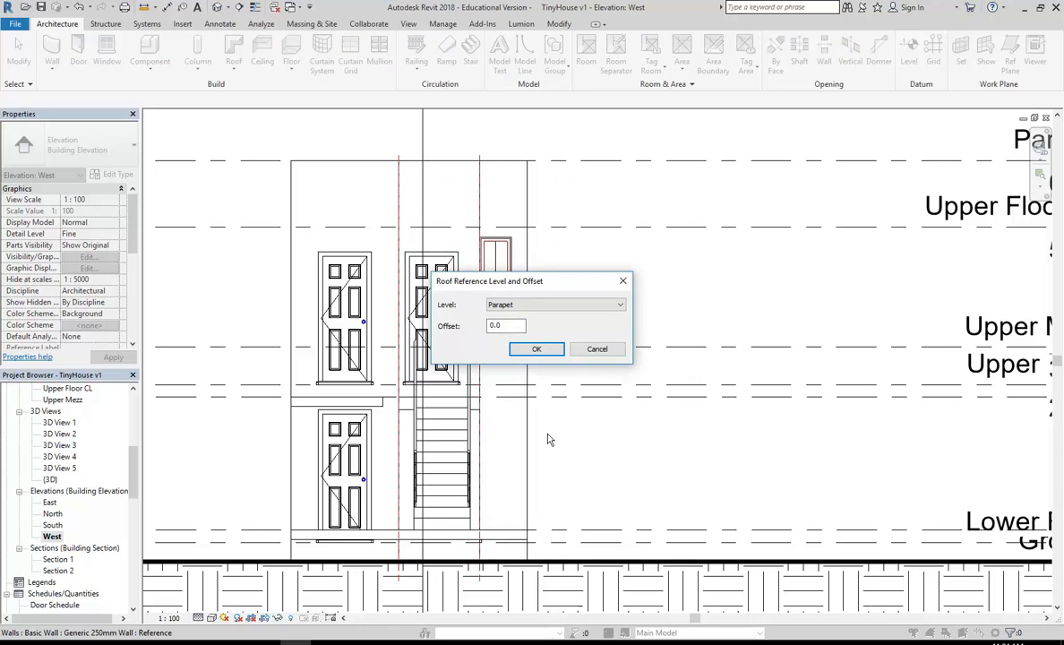
- Set the extrusion roof's reference level to Upper Floor CL with an offset of 0.0
left_click(563, 306)
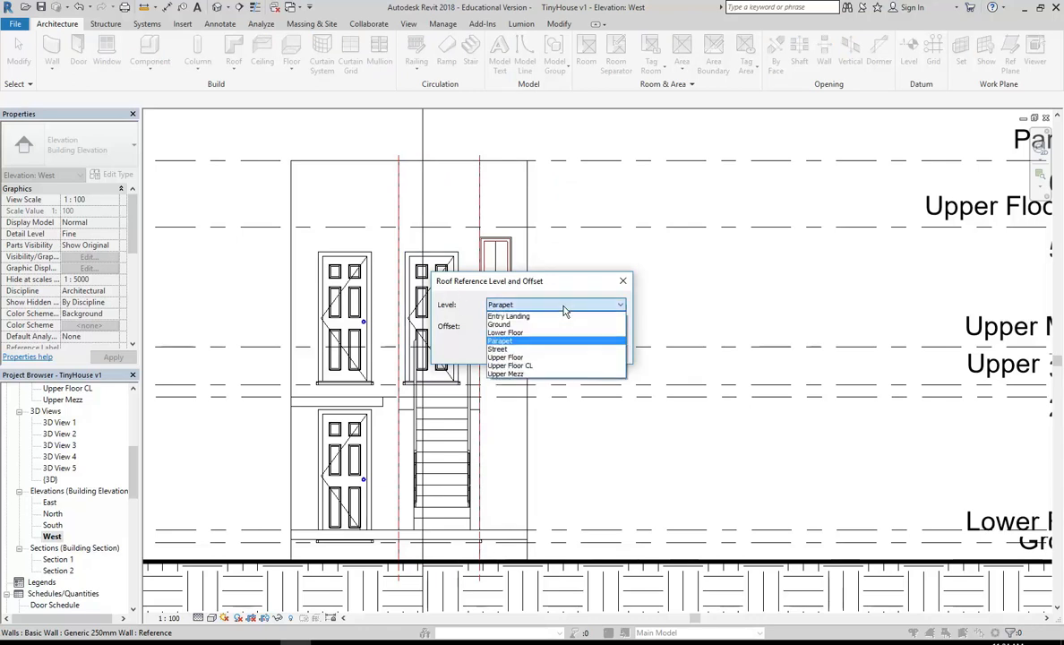
left_click(525, 369)
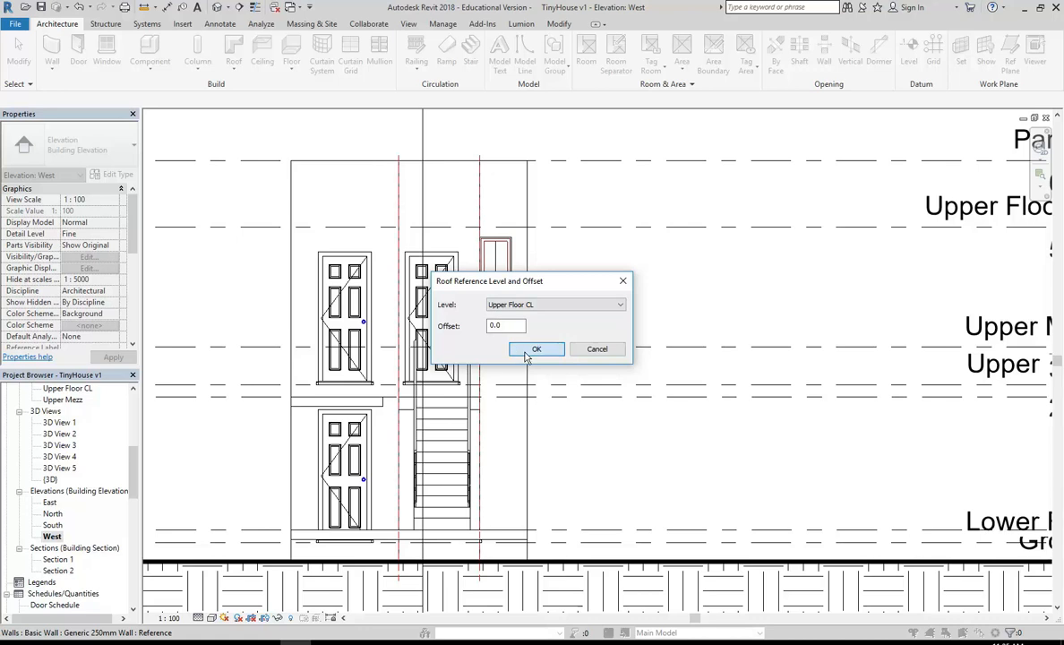
left_click(527, 349)
- Check the gable shape over the entry stairs in the OLD_terrace house setup drawing PDF and return to Revit
scroll(415, 248, "up", 2)
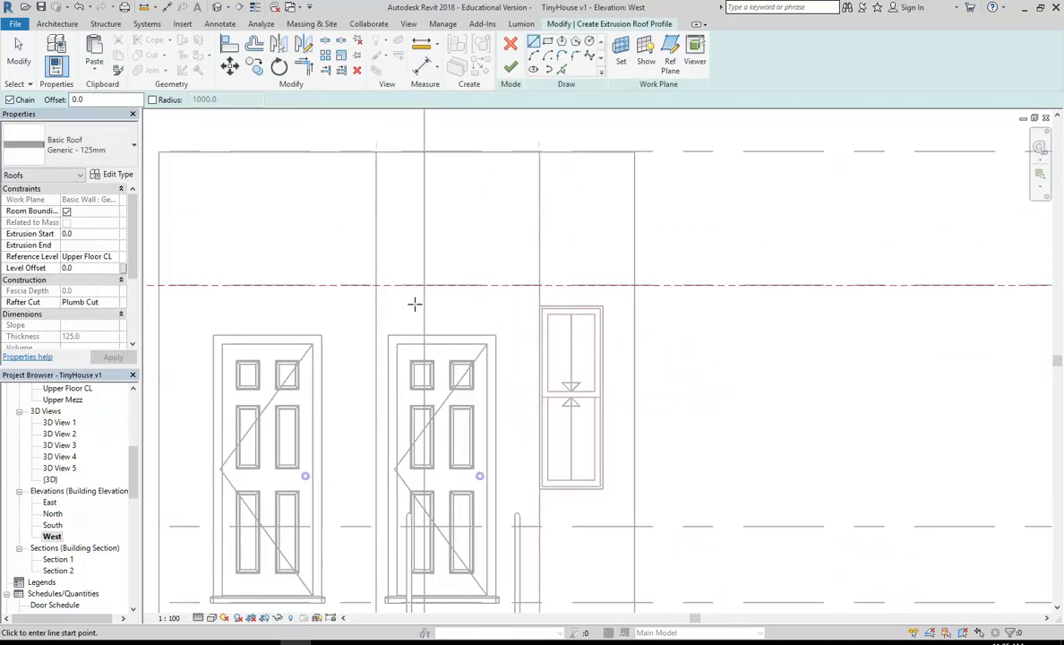
scroll(426, 321, "up", 3)
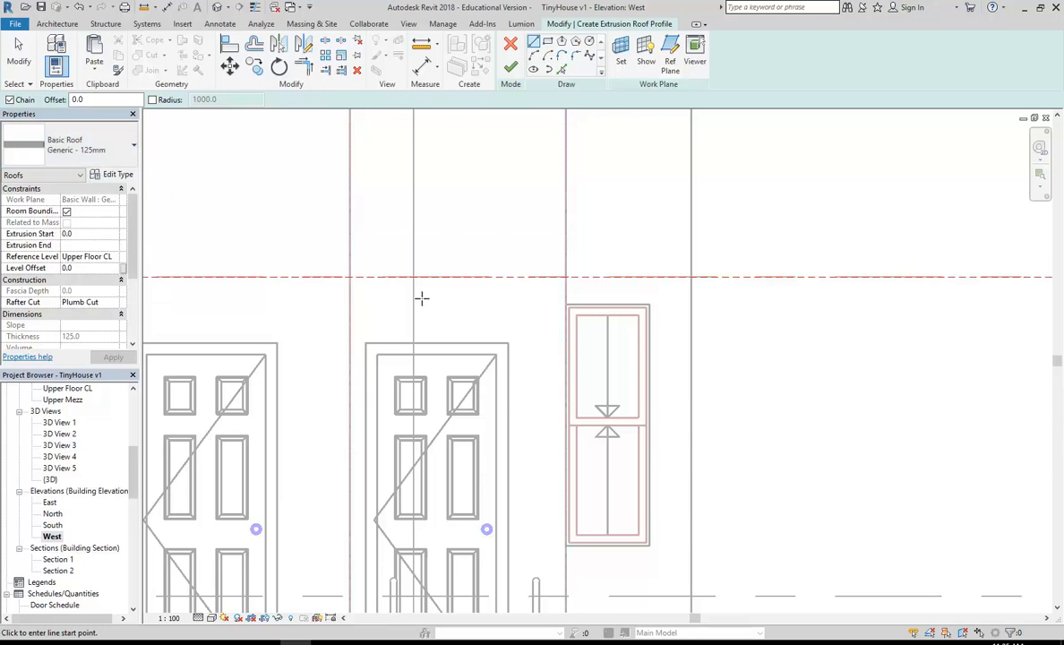
middle_click_drag(423, 308, 402, 313)
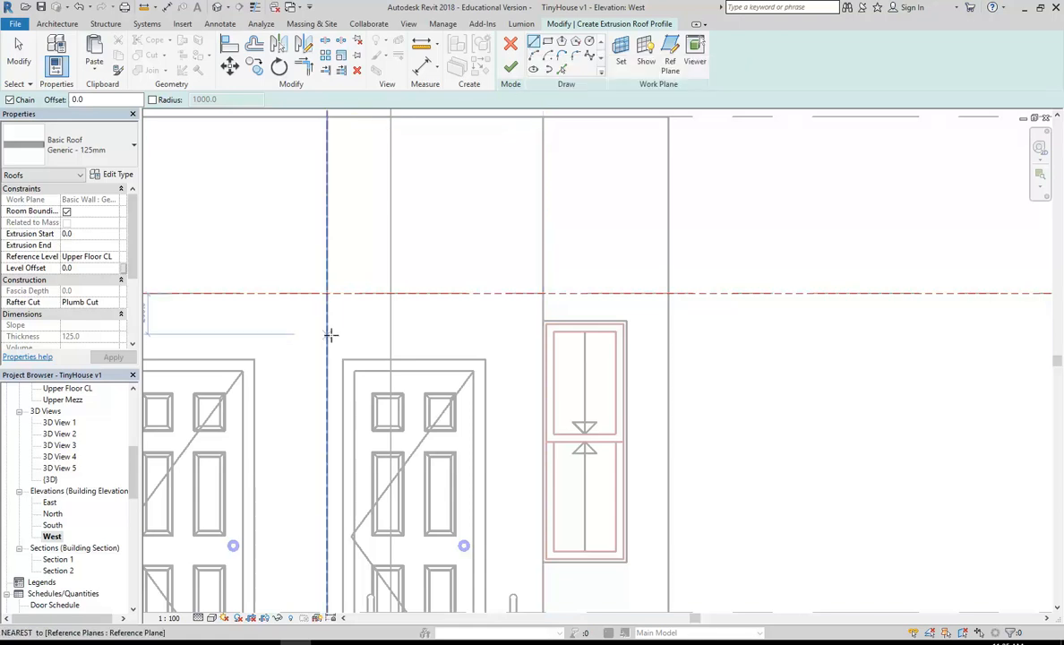
left_click(328, 642)
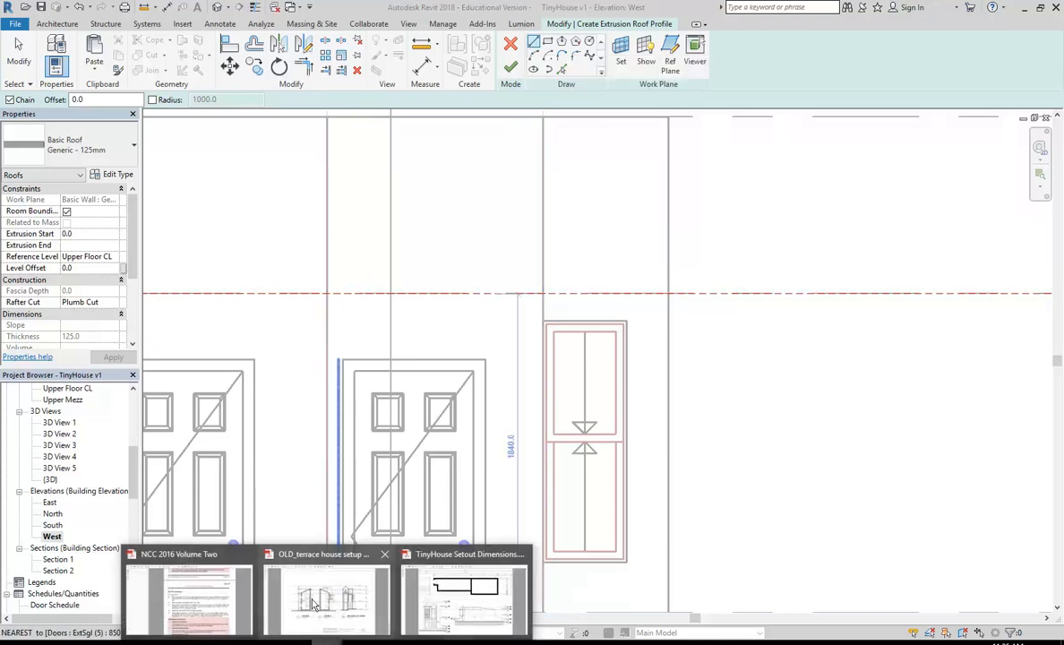
left_click(290, 601)
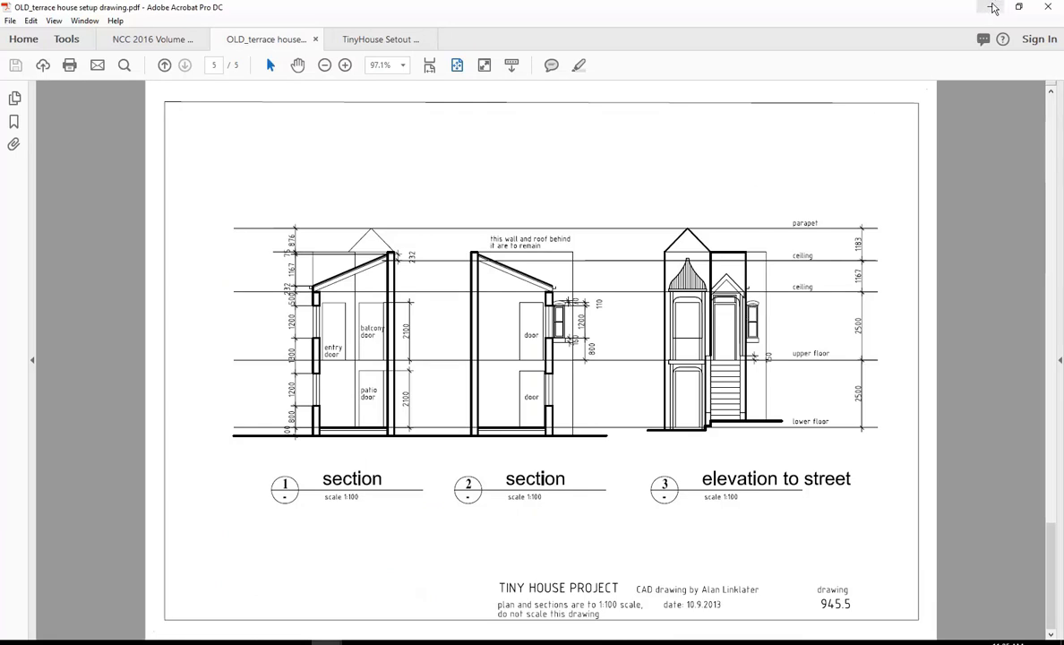
left_click(992, 9)
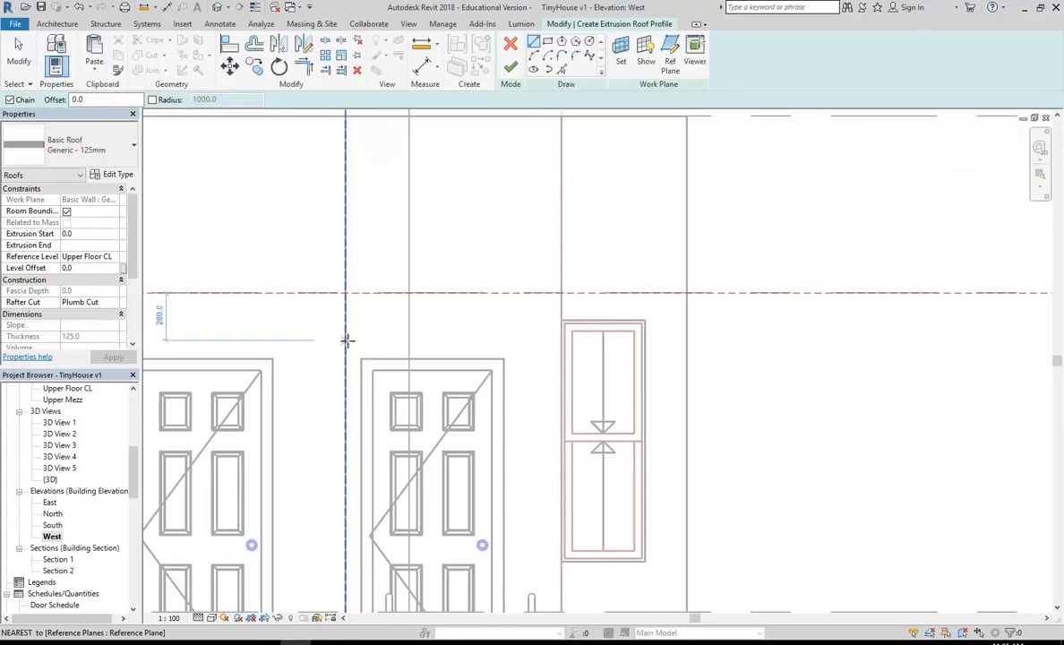
- Sketch a two-line gable profile above the stair door between the reference planes, with 45° slopes about 860 and 977 mm long
left_click(347, 340)
left_click(348, 340)
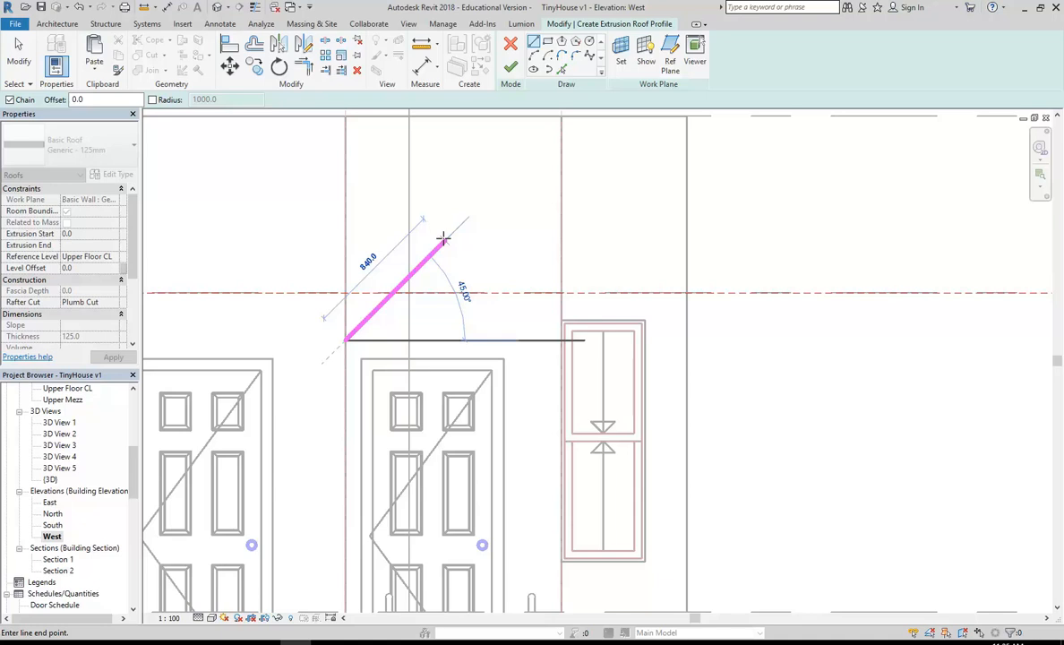
scroll(446, 237, "down", 2)
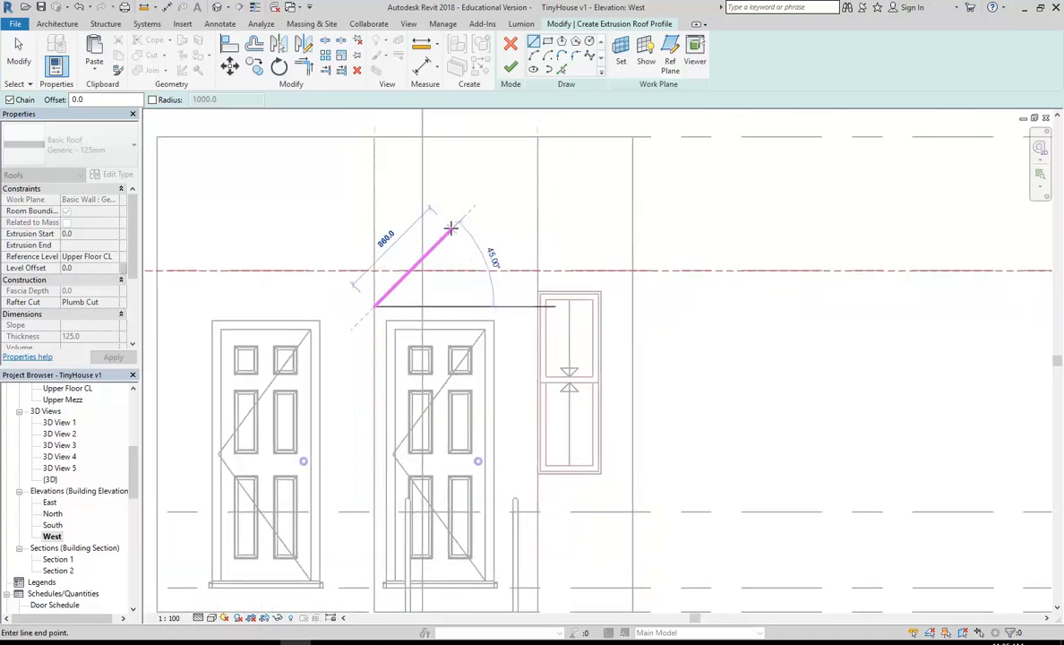
left_click(447, 230)
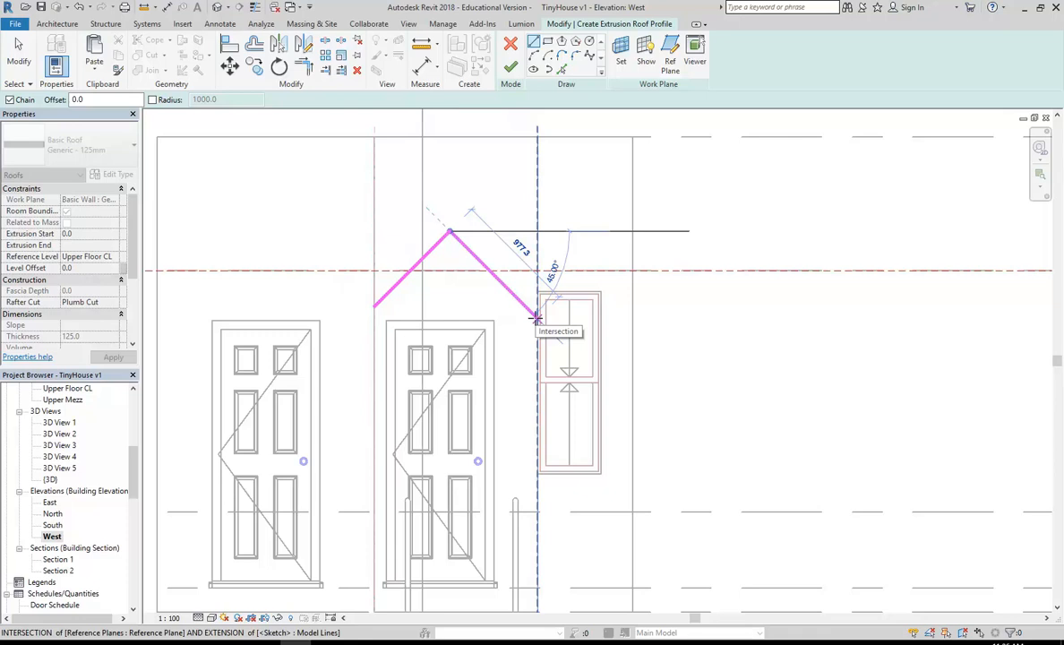
left_click(534, 317)
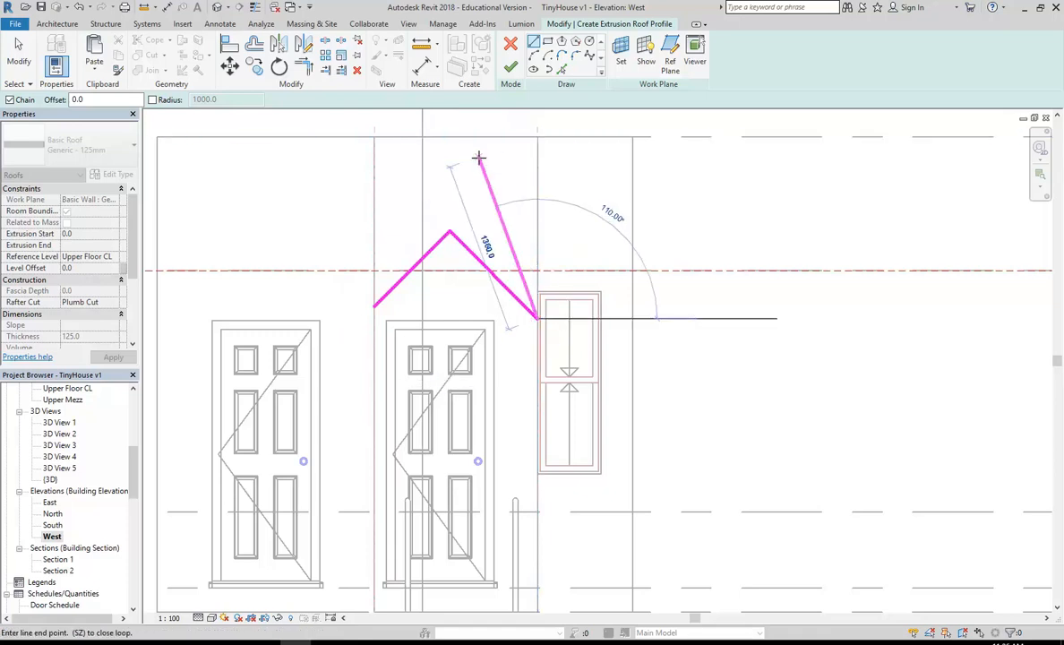
key("Escape")
key("Escape")
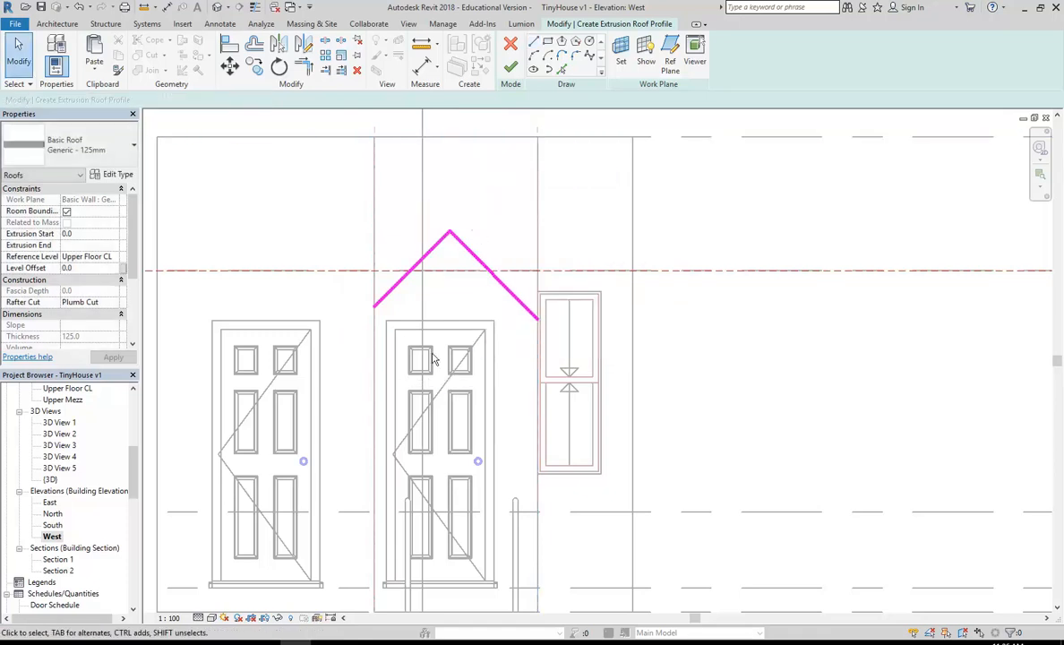
middle_click_drag(263, 221, 226, 216)
scroll(271, 273, "up", 1)
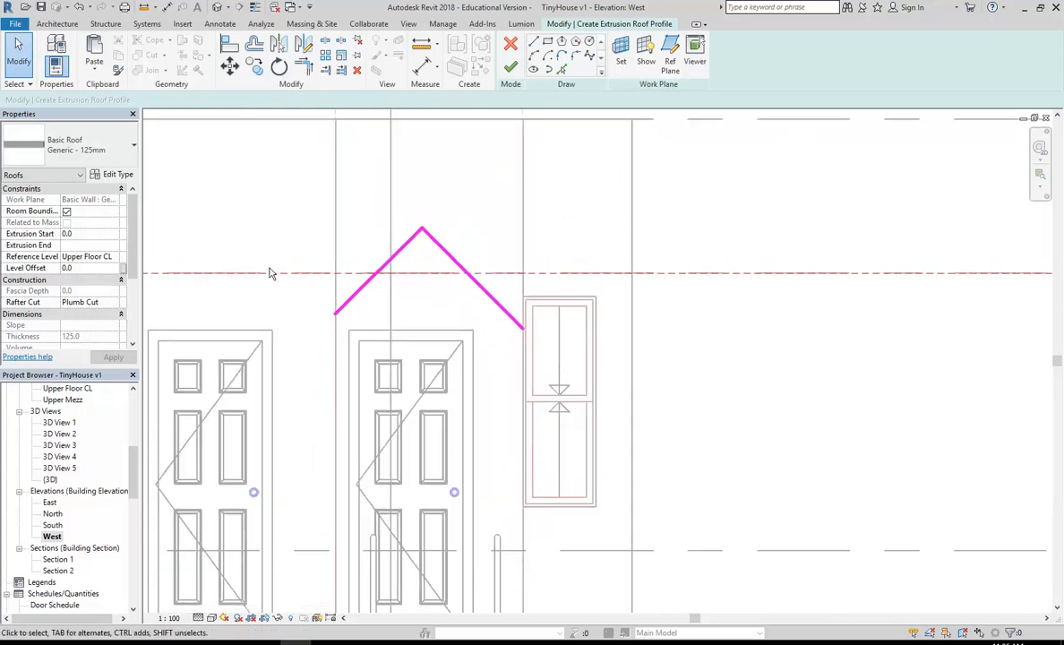
right_click(258, 197)
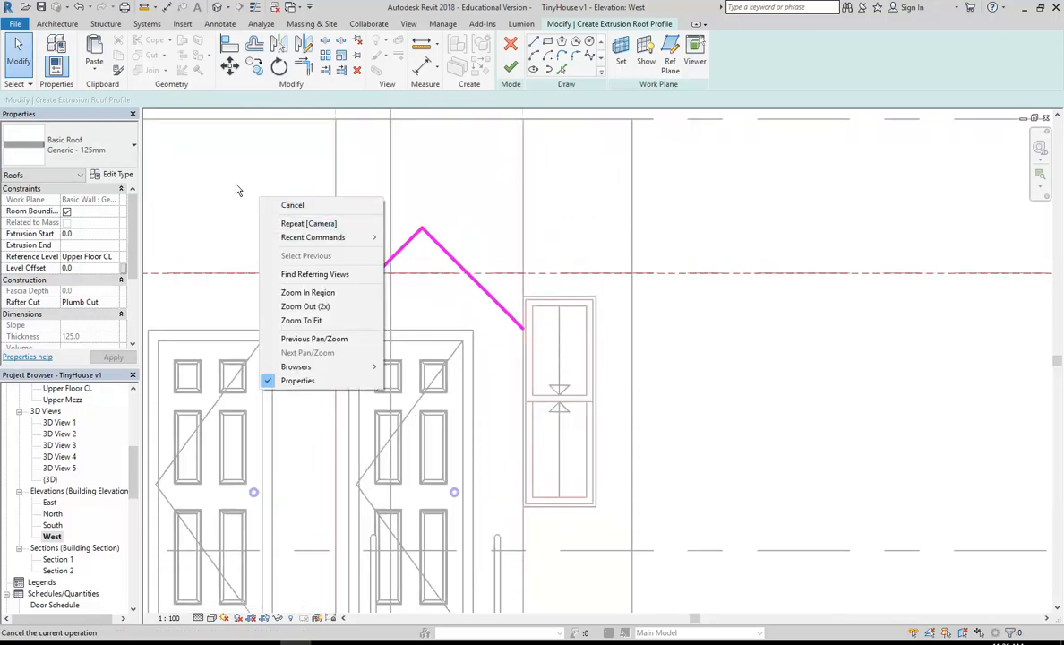
- Nudge the window-side slope line of the gable profile upward until it is about 956 mm long
left_click(237, 189)
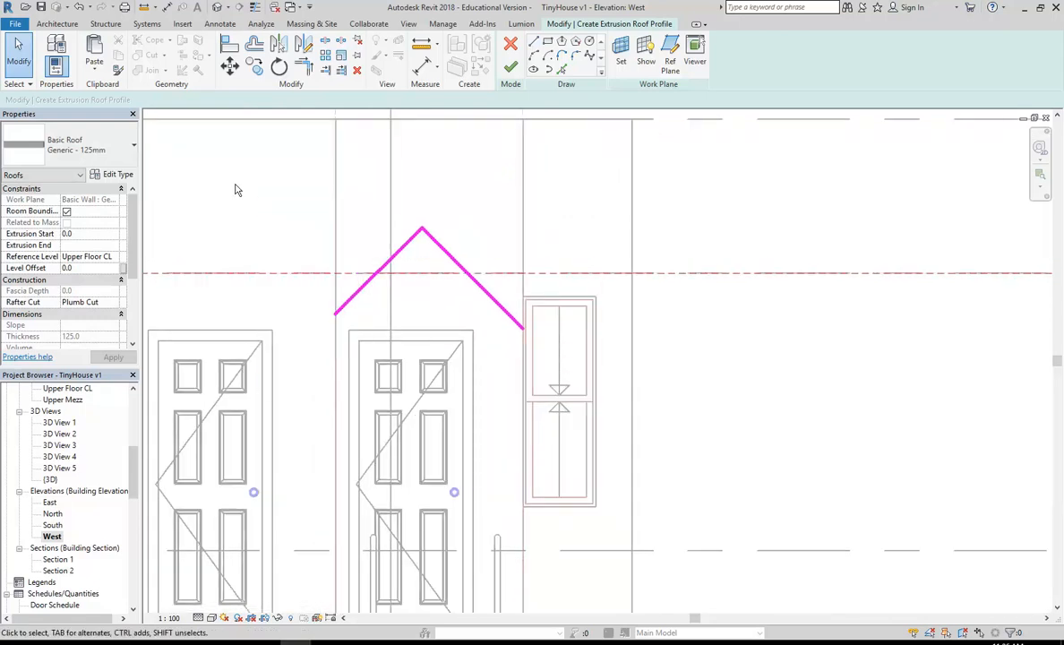
left_click(408, 242)
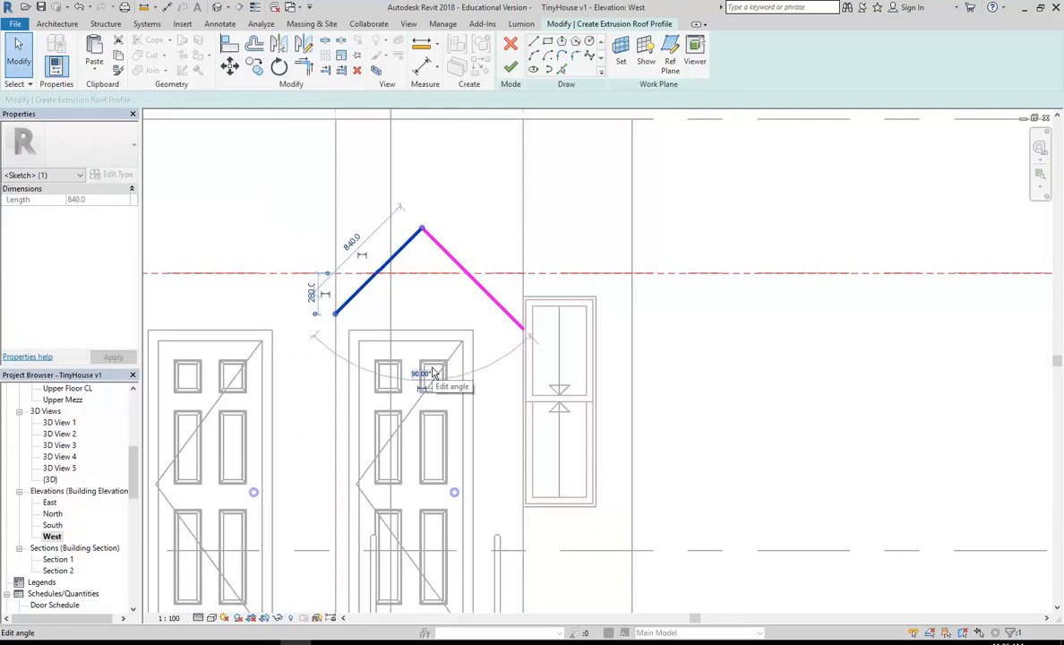
left_click(448, 255)
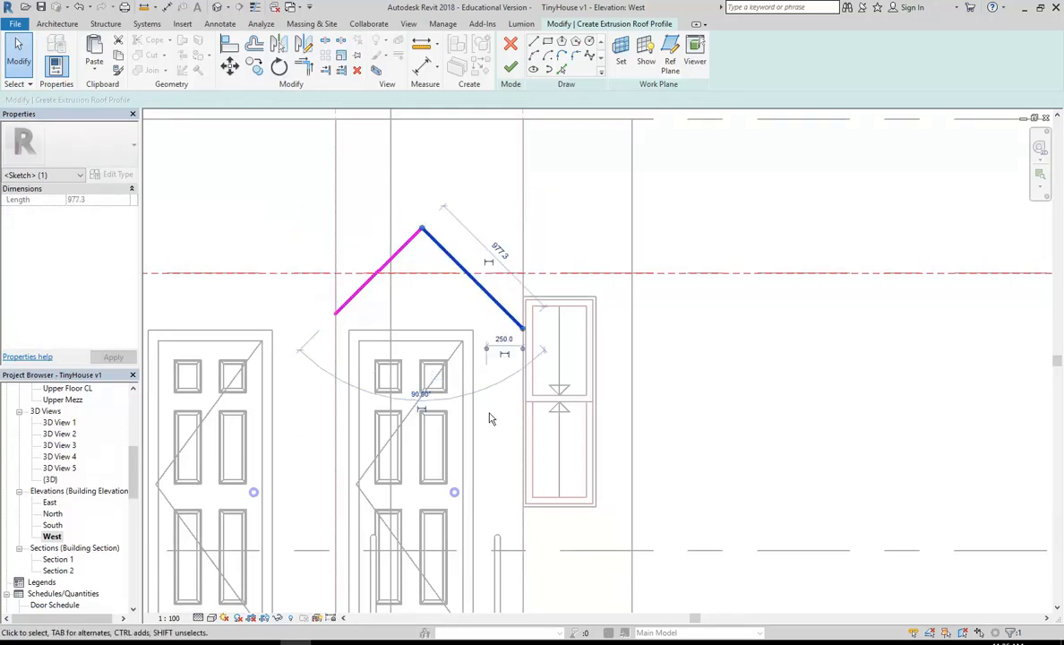
key("Up")
key("Up")
key("Up")
key("Down")
key("Down")
key("Down")
key("Down")
key("Down")
key("Down")
key("Up")
key("Up")
key("Up")
key("Up")
key("Up")
key("Up")
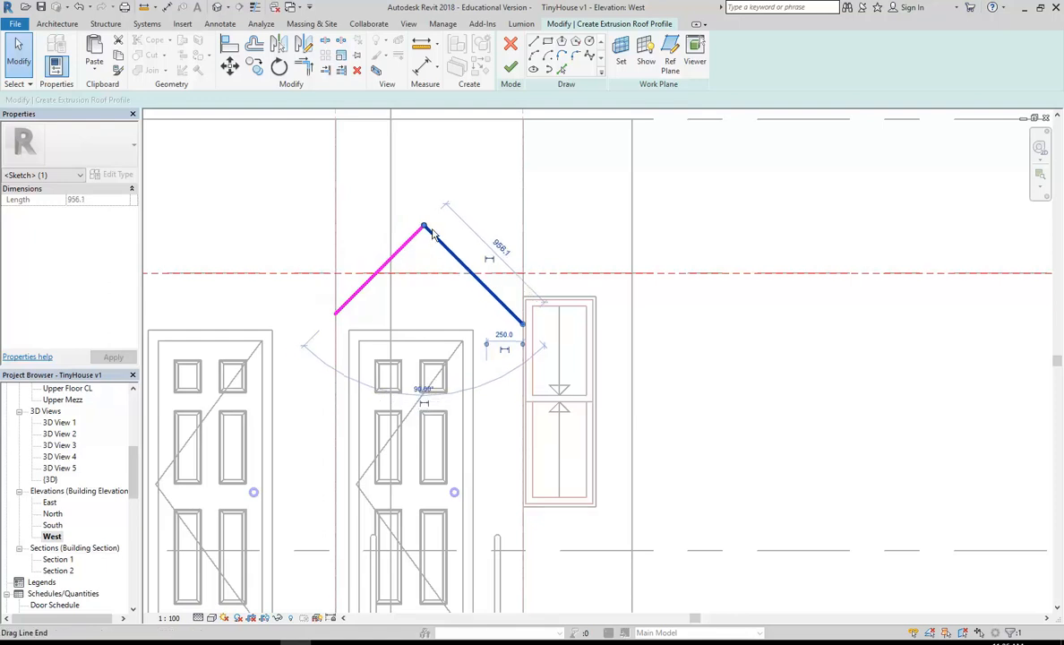
- Nudge the gable's other slope line until it is about 851 mm long, and finish the roof profile
left_click(380, 270)
key("Down")
key("Down")
key("Down")
key("Down")
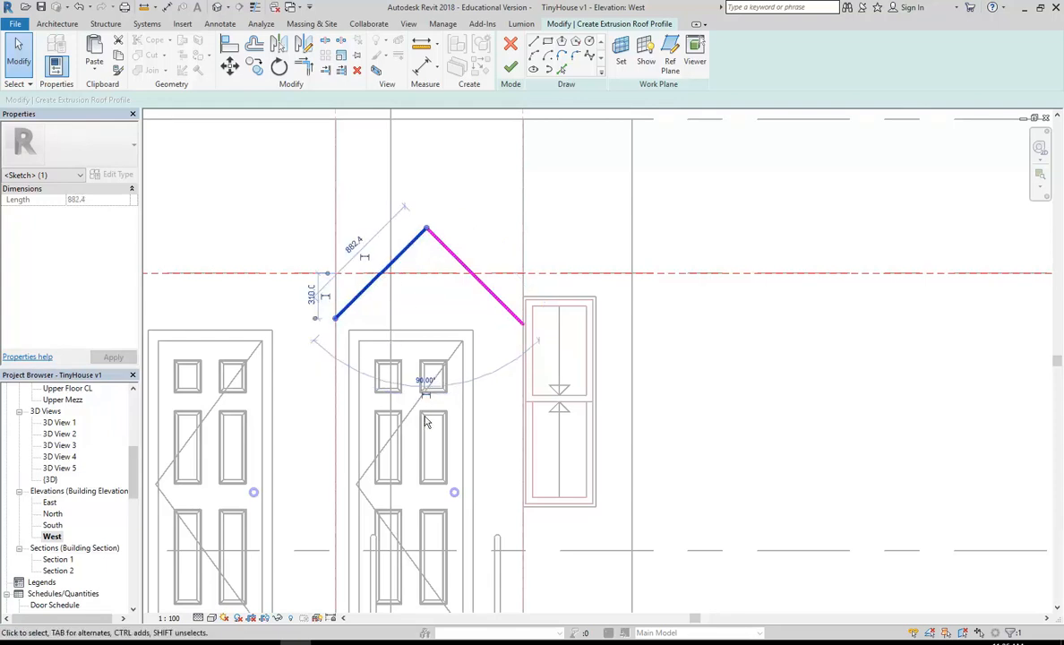
key("Up")
key("Up")
key("Up")
key("Up")
key("Up")
key("Up")
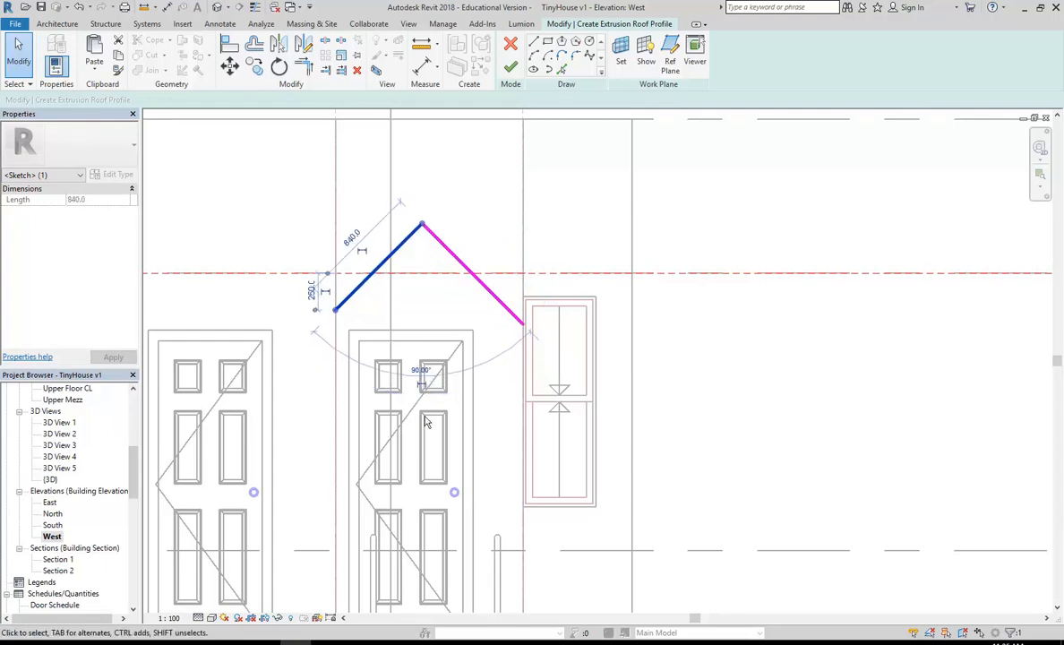
key("Down")
key("Down")
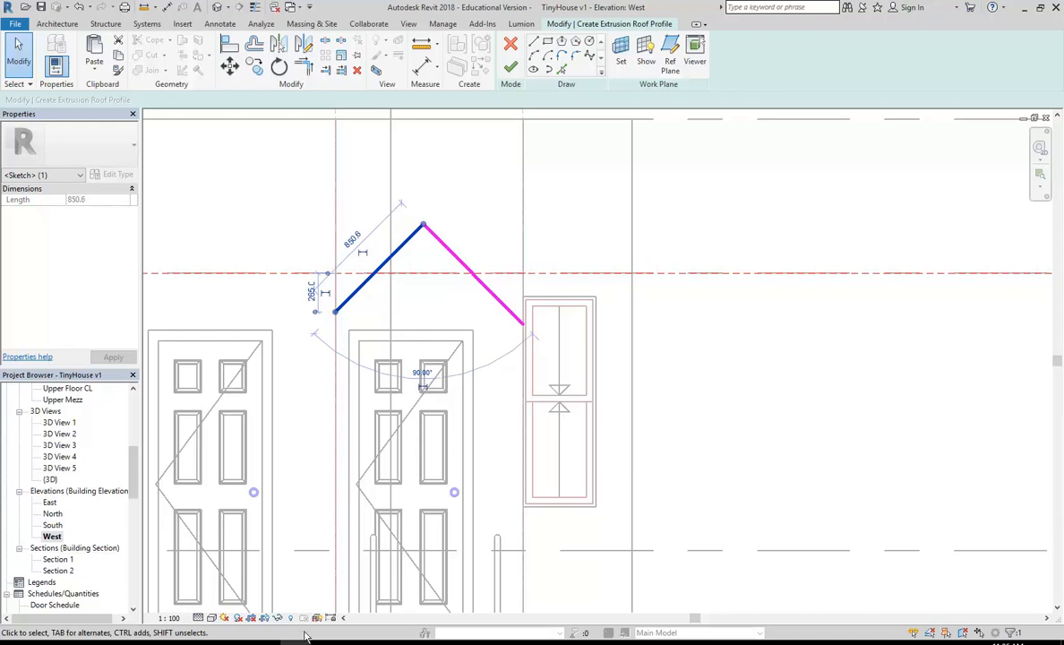
mouse_move(400, 599)
mouse_move(327, 607)
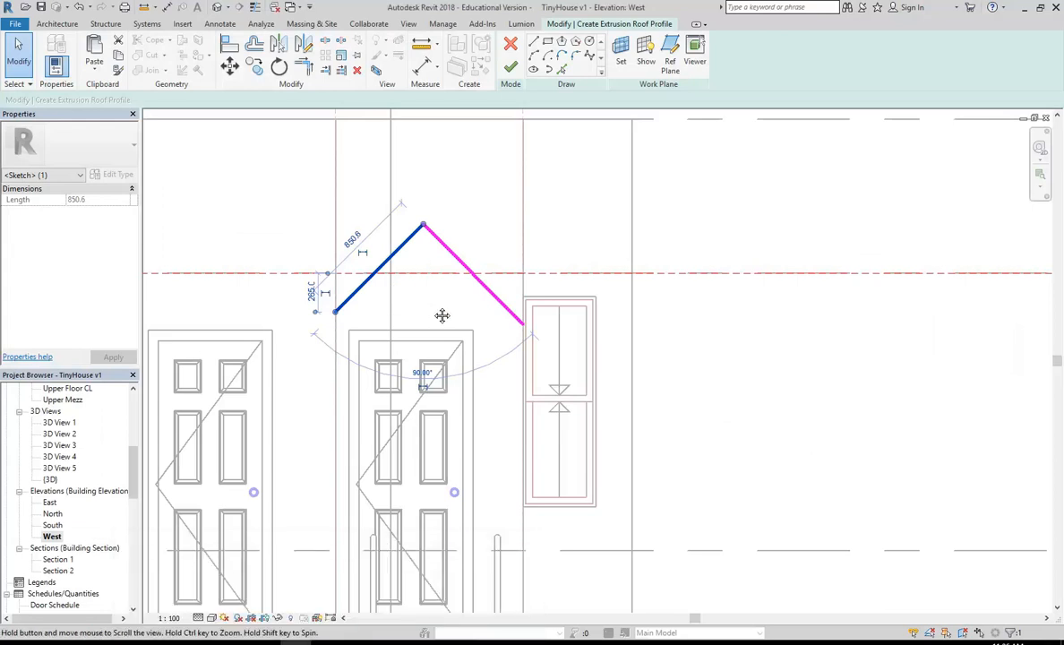
key("Escape")
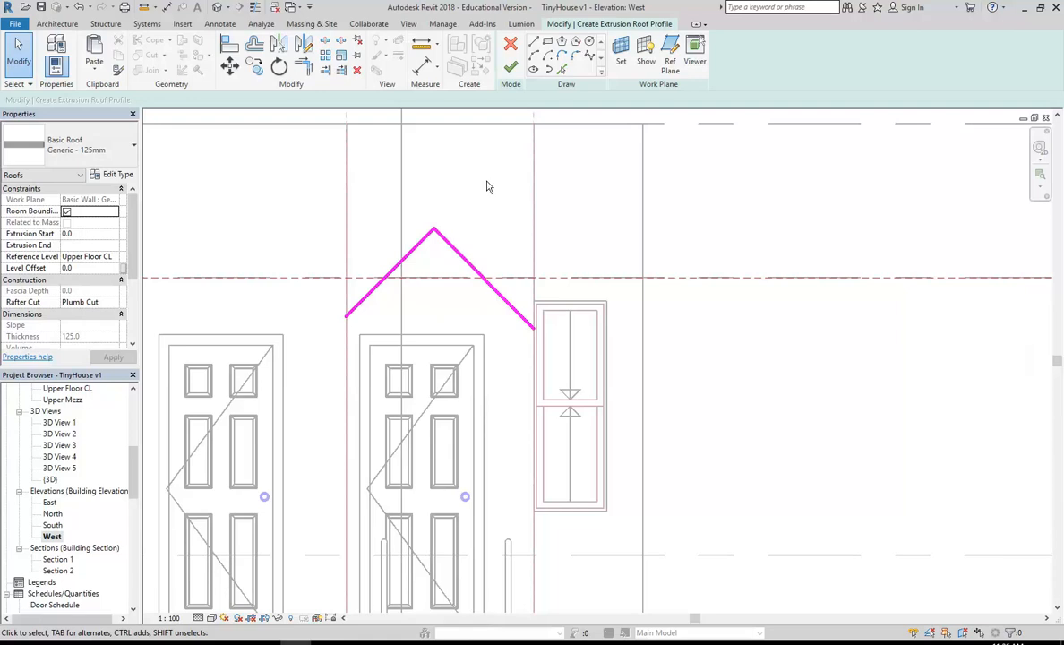
left_click(510, 68)
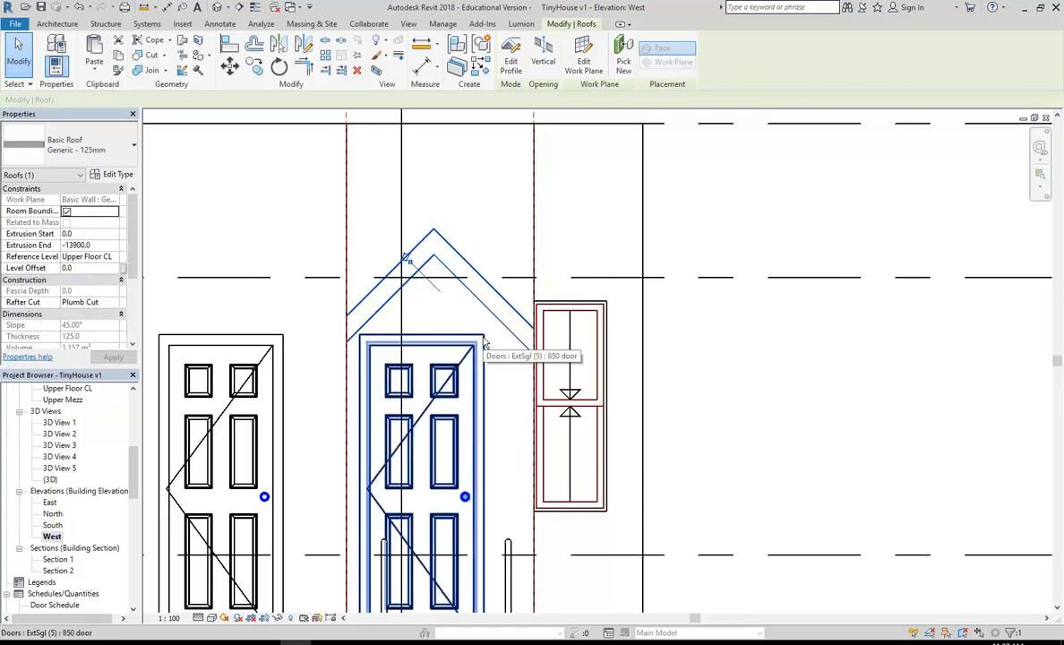
- Compare the gable over the entry door with the street elevation in the OLD_terrace house setup drawing PDF and return to Revit
mouse_move(378, 616)
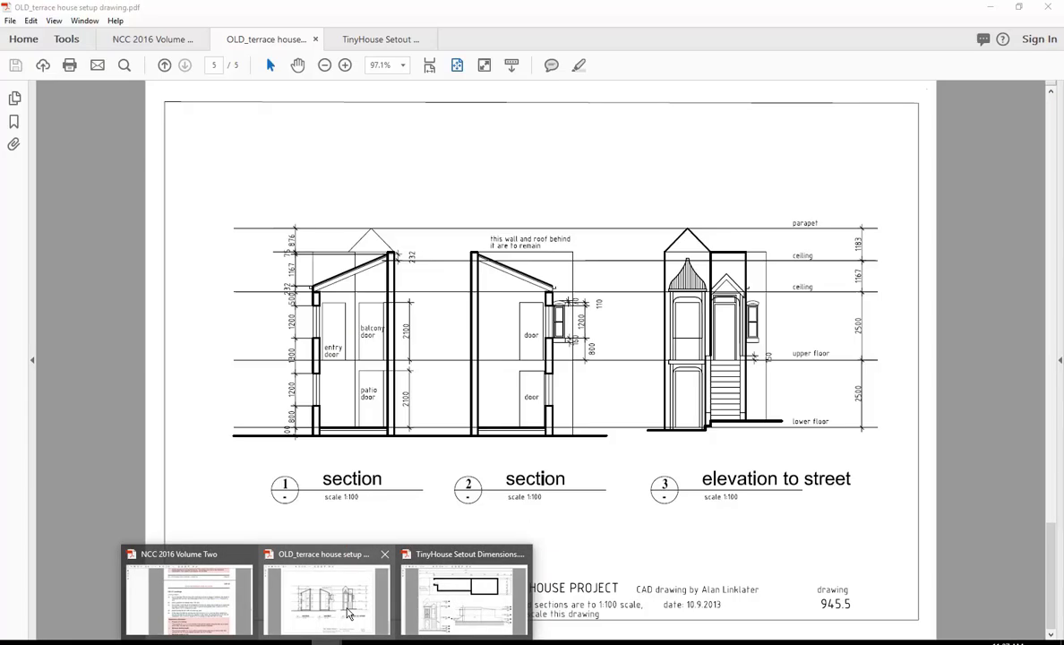
left_click(350, 614)
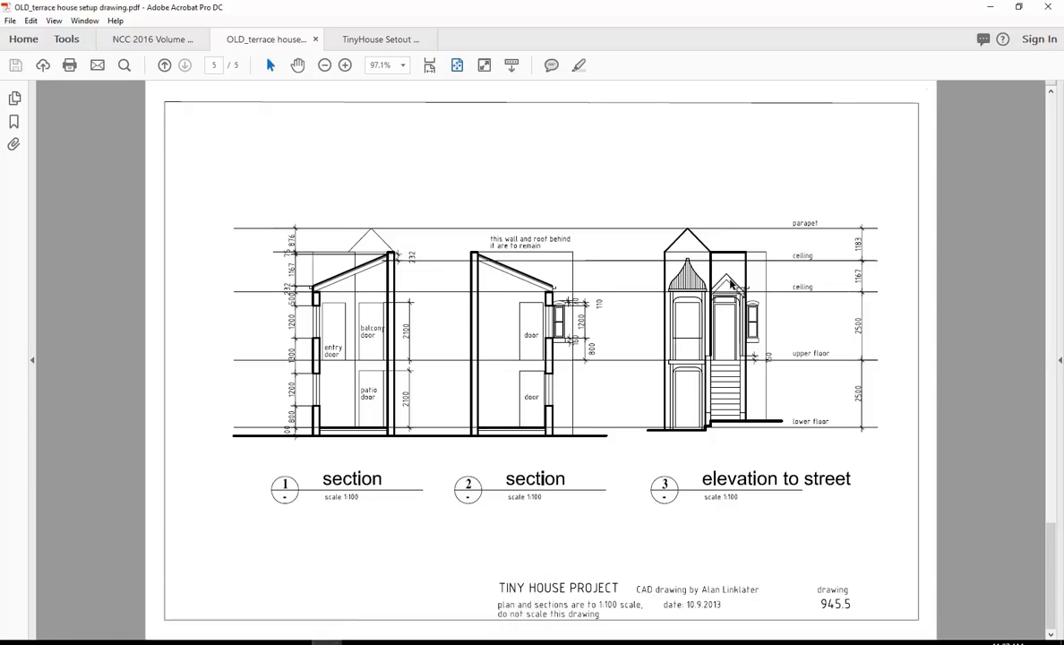
left_click(990, 7)
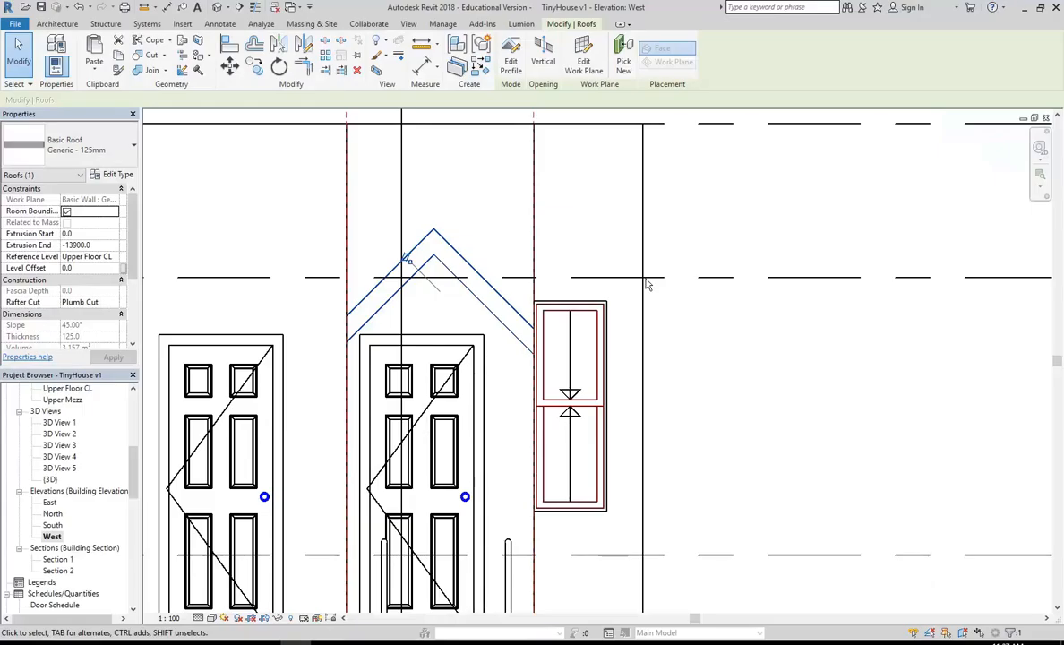
- Reopen the gable roof's profile and lower the window-side slope line until it is about 1062 mm long
left_click(486, 175)
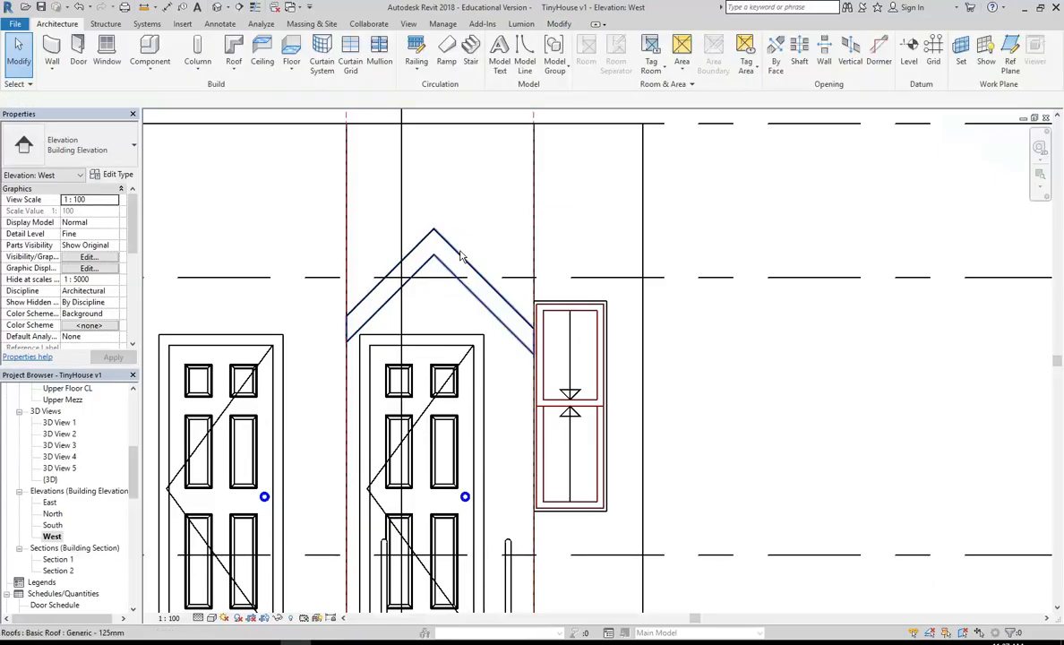
left_click(461, 293)
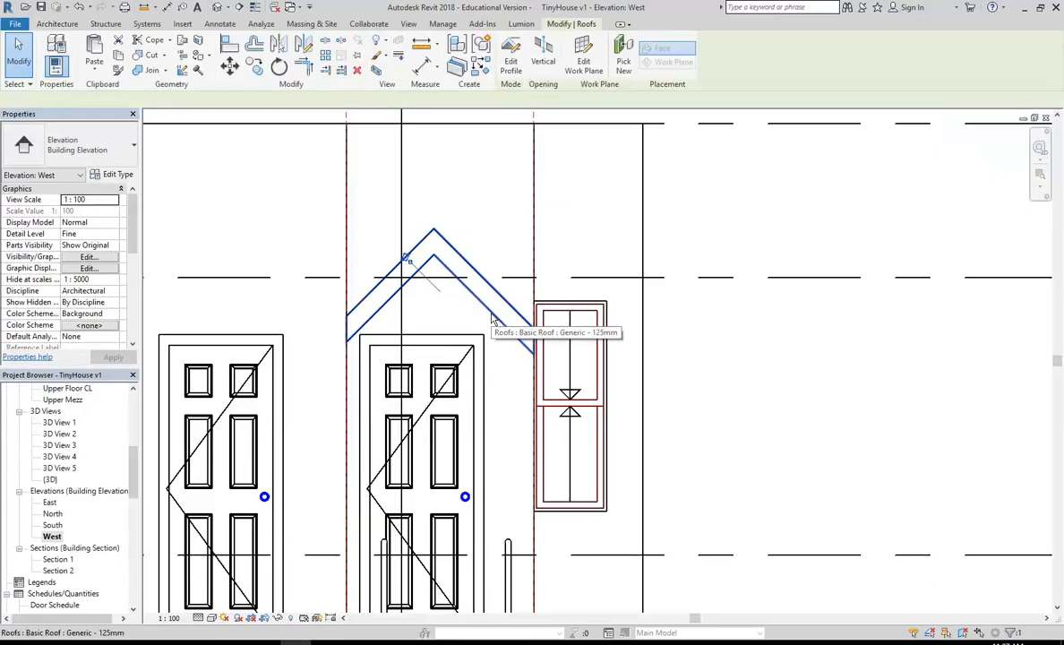
left_click(511, 56)
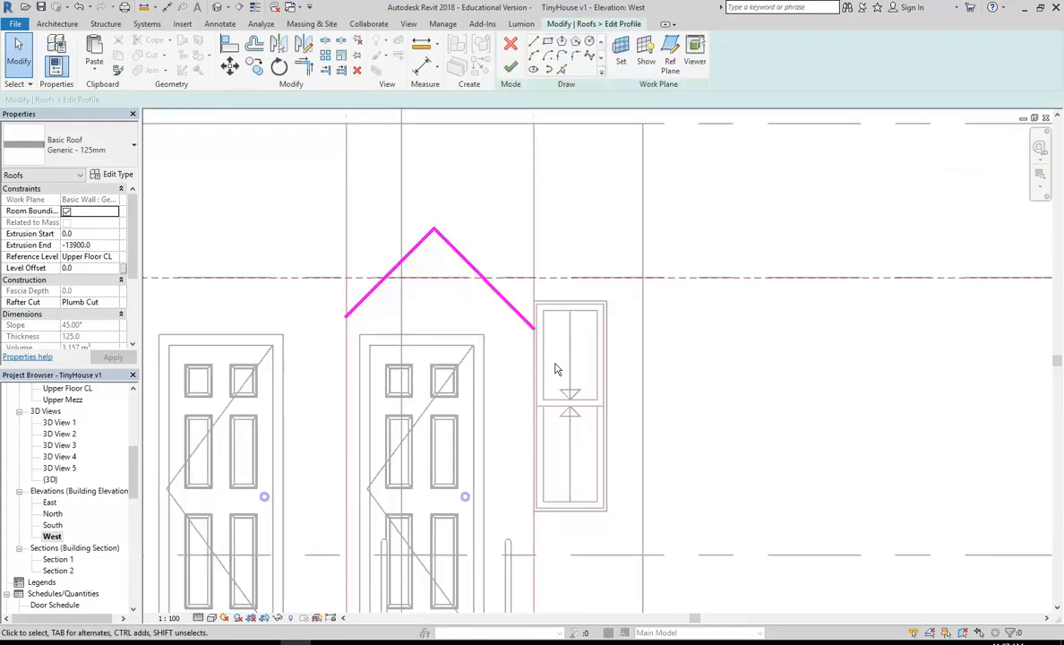
left_click(509, 310)
left_click_drag(500, 302, 501, 304)
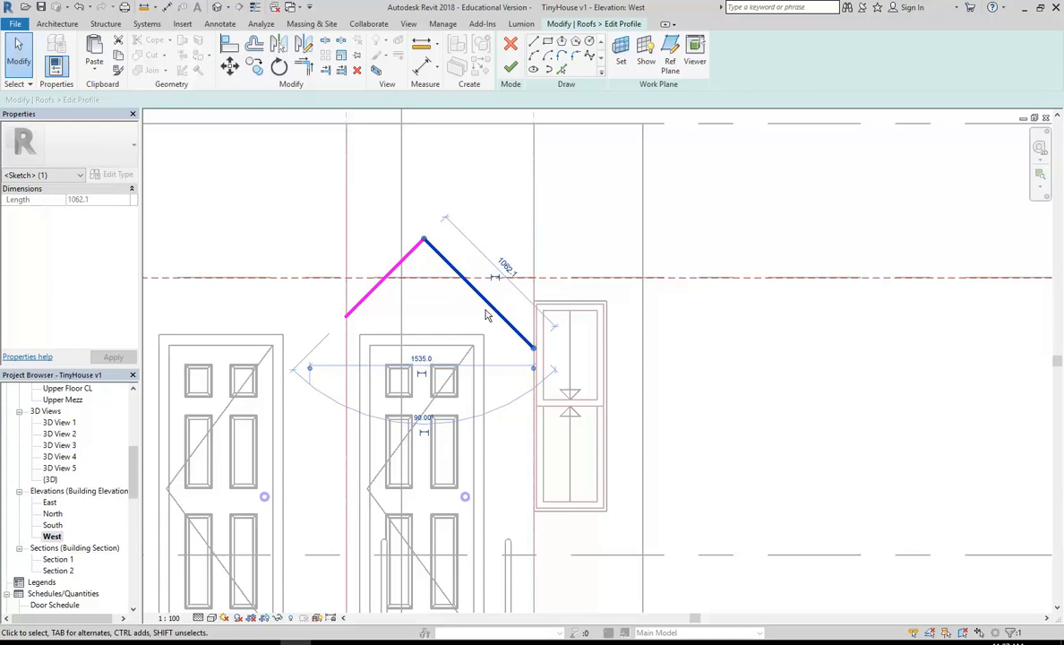
- Lower the gable's opposite slope line until it is about 798 mm long, and finish editing the profile
middle_click_drag(486, 311, 486, 250)
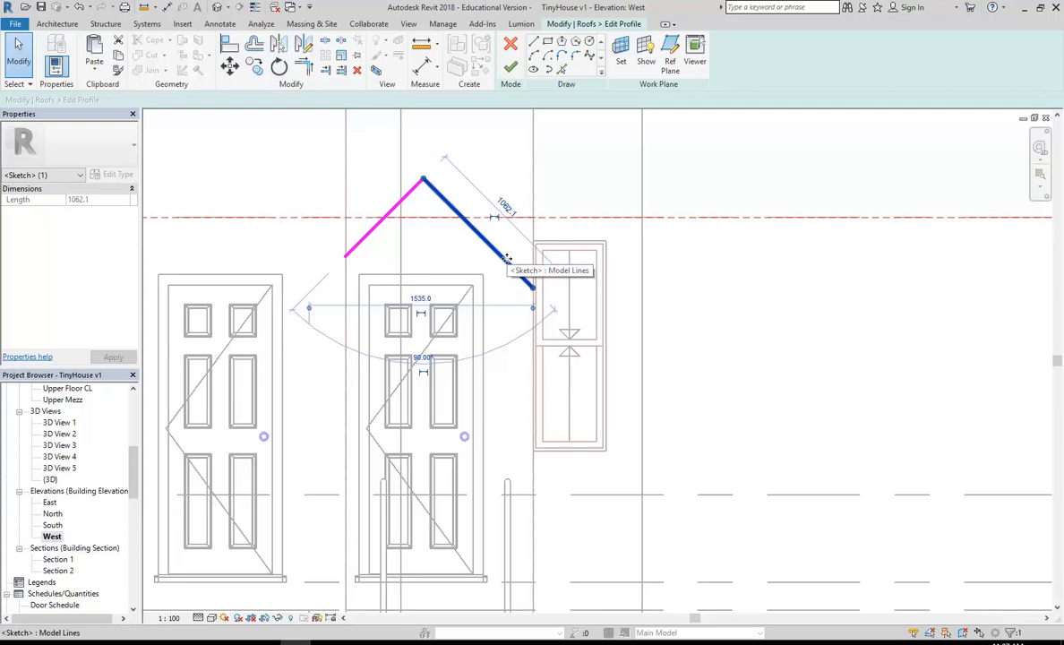
left_click(391, 221)
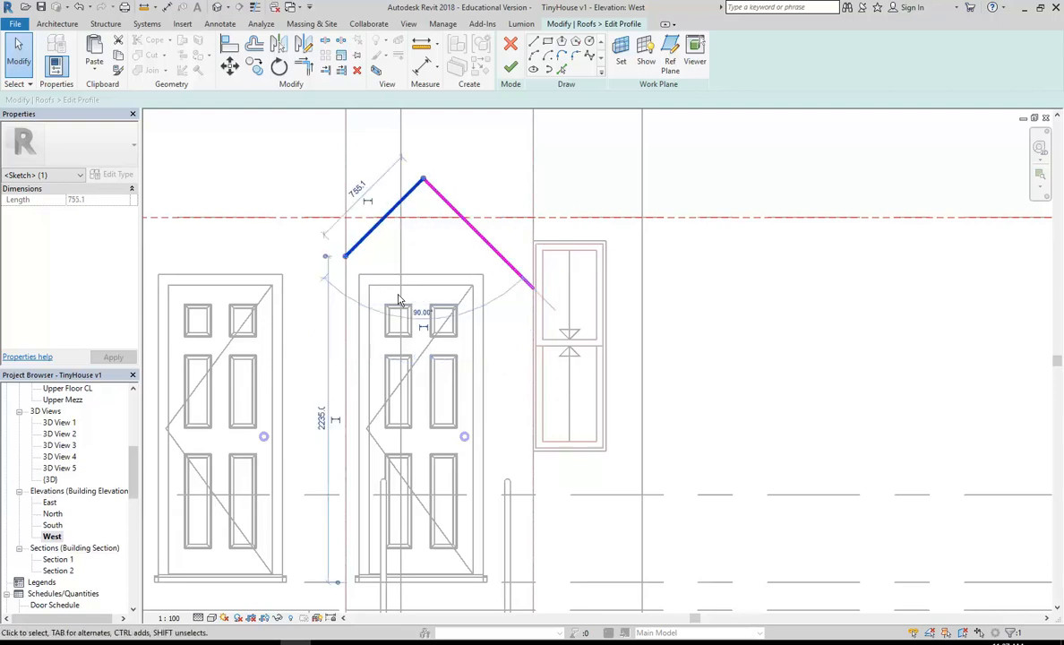
key("Down")
key("Down")
key("Down")
key("Down")
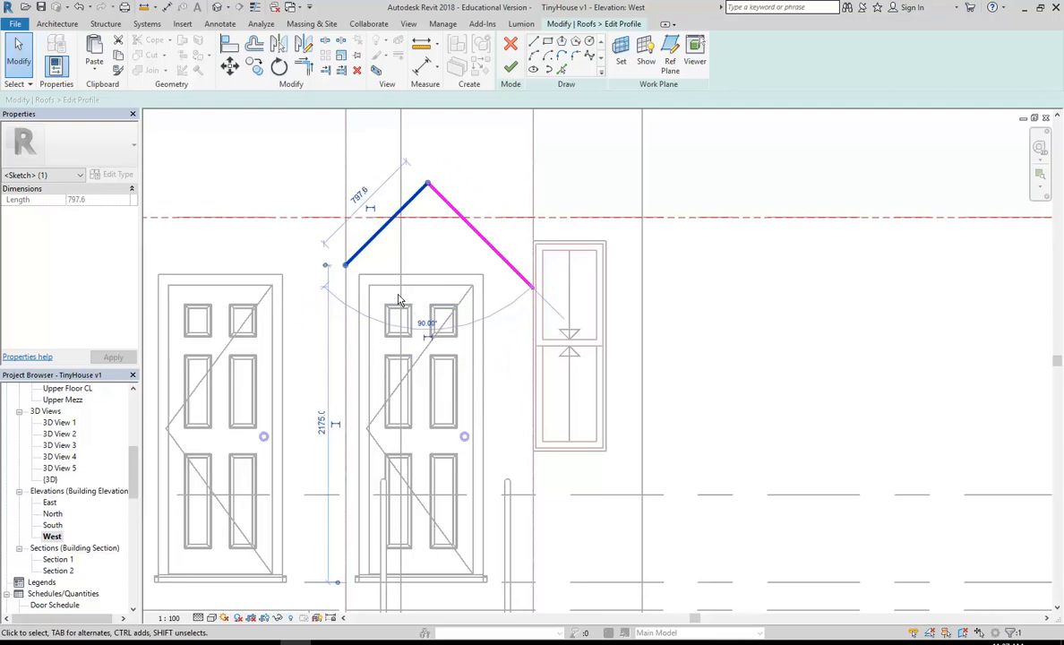
left_click(511, 351)
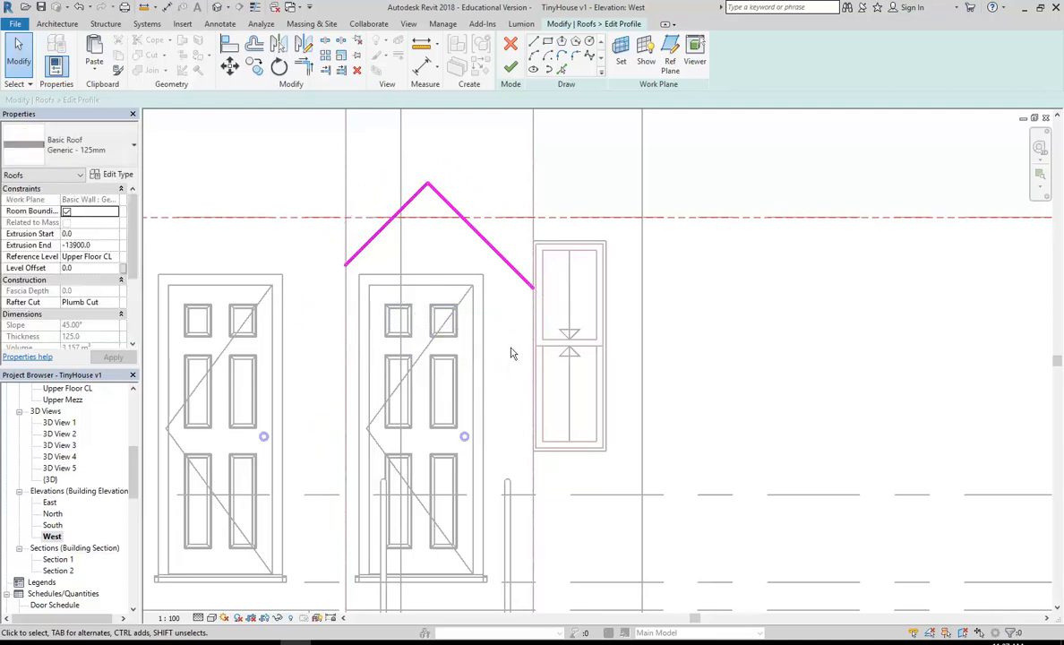
left_click(511, 67)
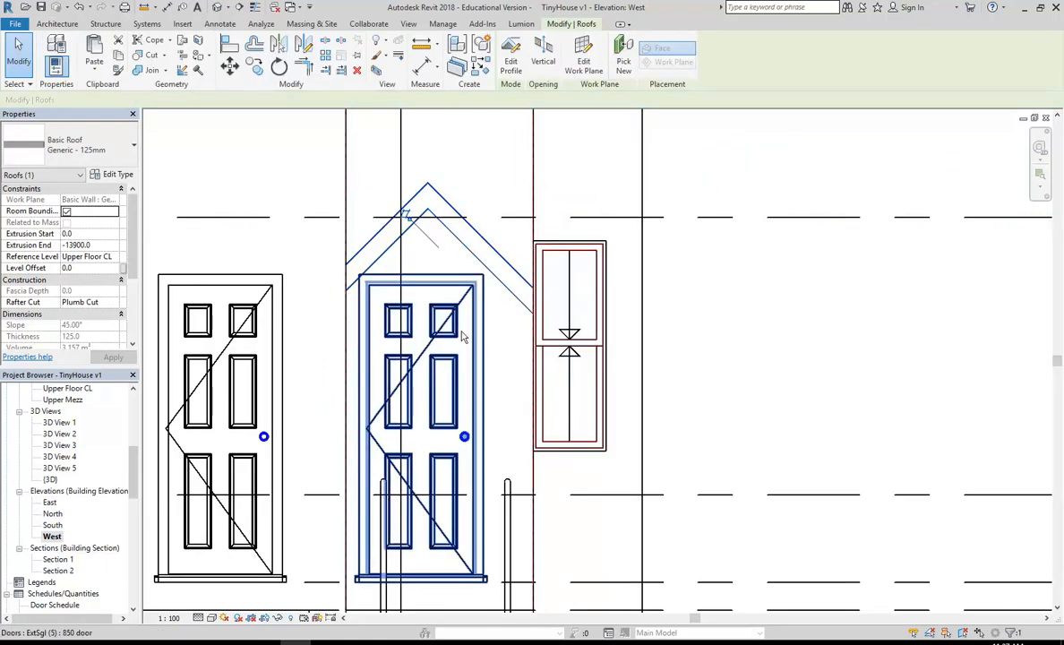
- Nudge the 850 door above the stairs toward the window, about 152.5 mm from the reference plane, to align it with the gable peak
left_click(431, 314)
key("Right")
key("Right")
key("Right")
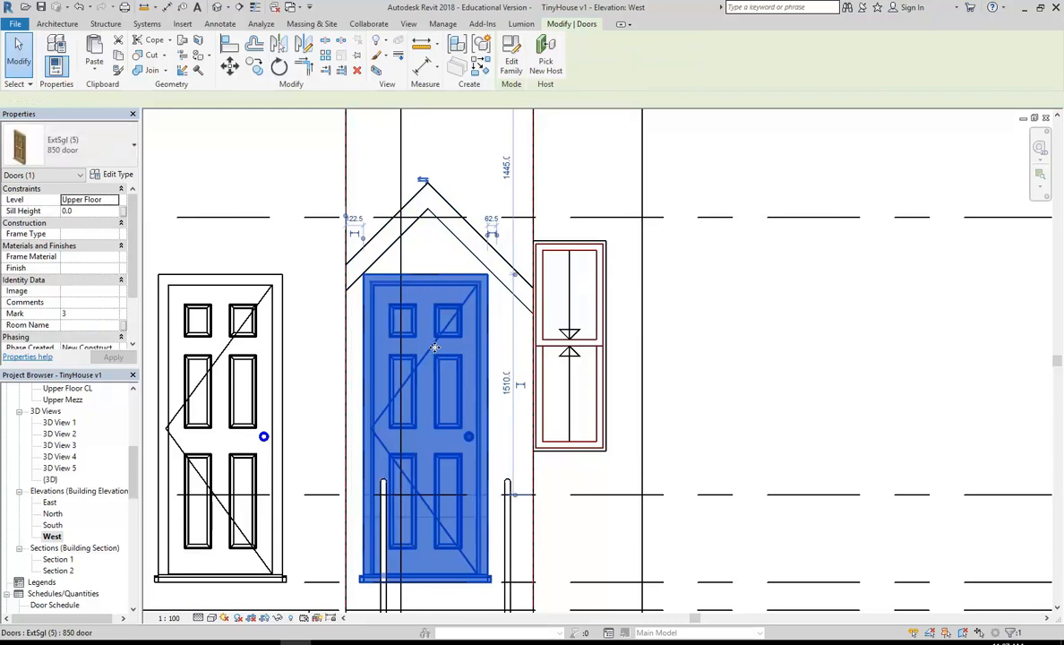
key("Left")
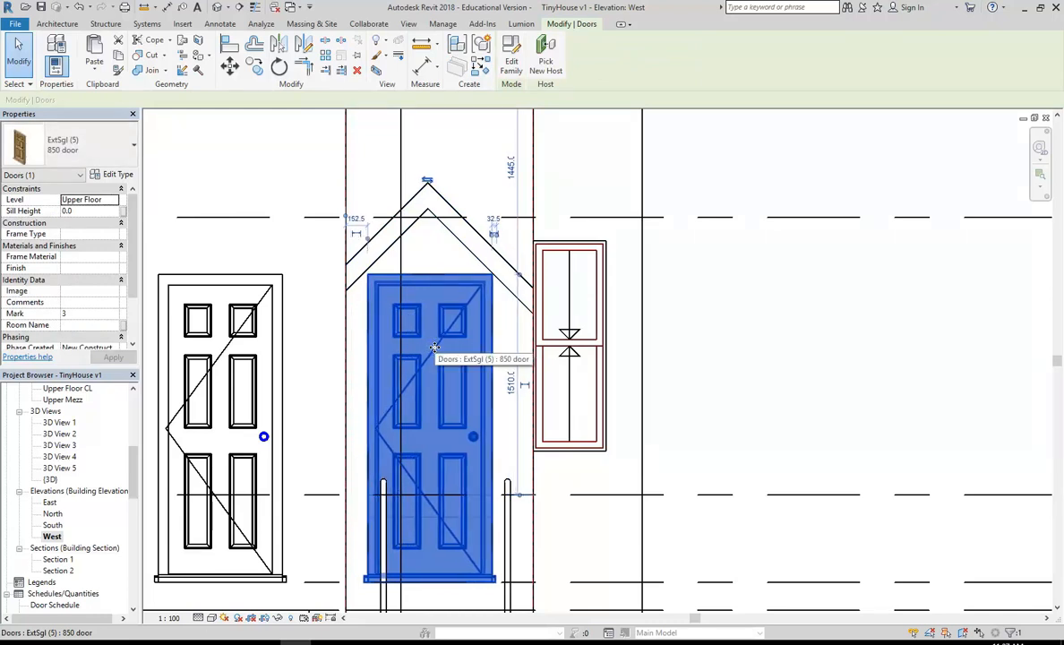
- Edit the roof profile again, raising the window-side slope line until it is about 991 mm long, and finish the sketch
scroll(442, 183, "up", 1)
scroll(442, 188, "up", 1)
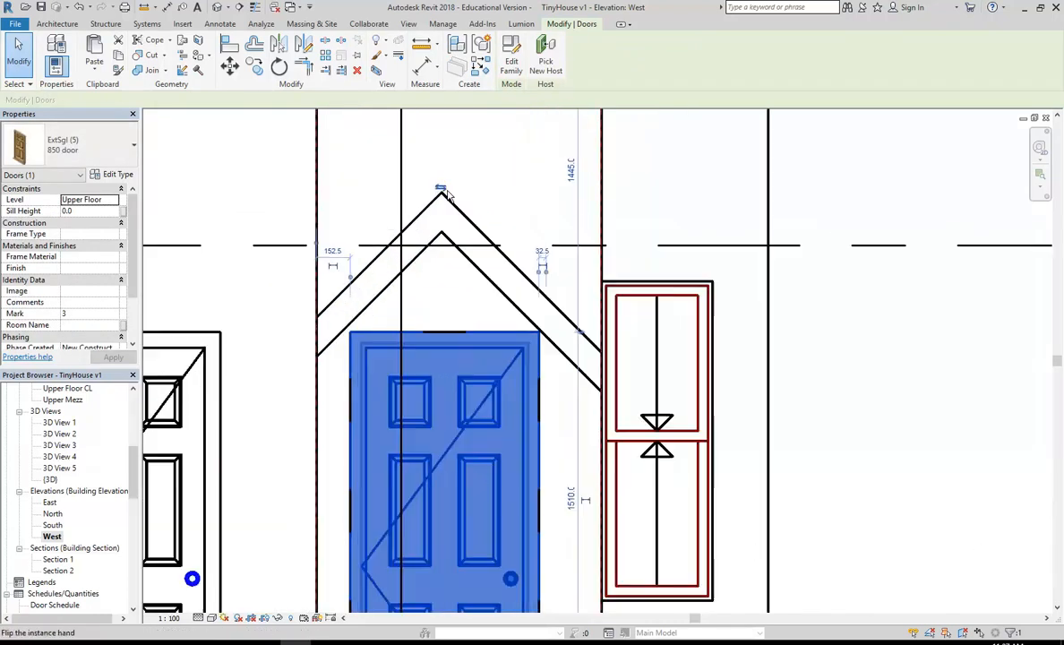
left_click(427, 202)
left_click(510, 59)
left_click(499, 247)
key("Up")
key("Up")
key("Up")
key("Up")
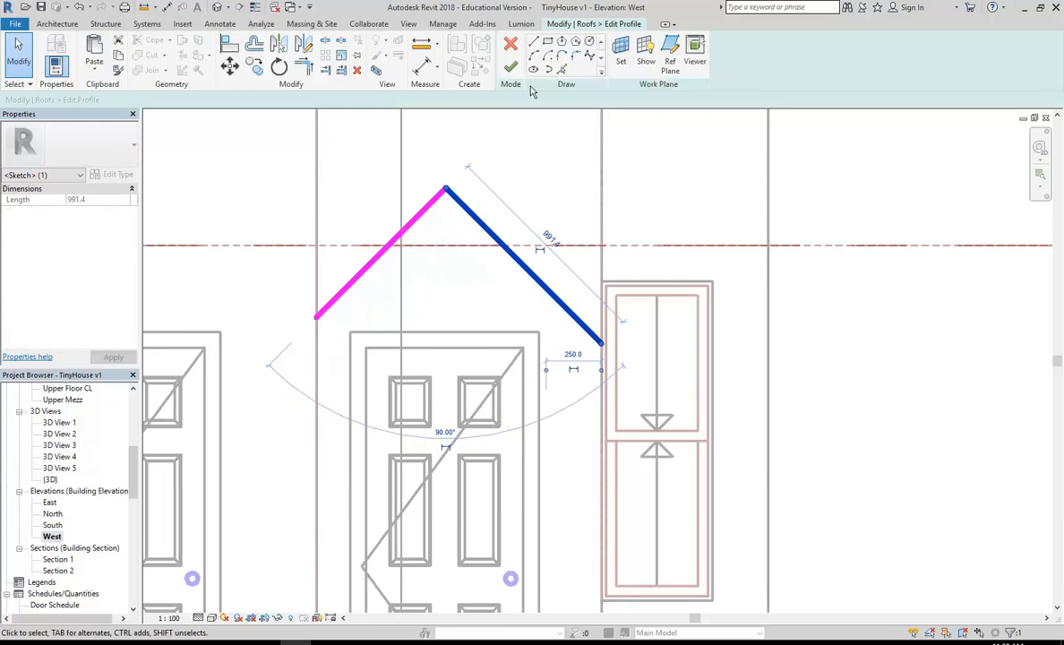
left_click(510, 69)
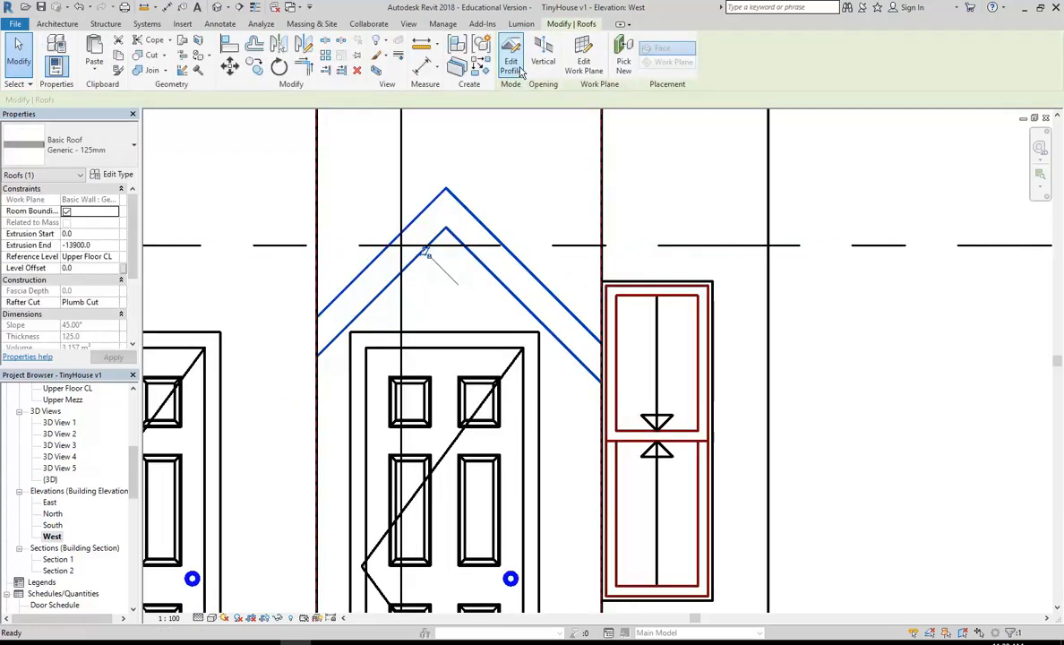
- Open the {3D} view and orbit it to examine the extruded gable roof from the front side of the house
left_click(277, 197)
scroll(278, 196, "down", 2)
middle_click_drag(288, 198, 351, 200)
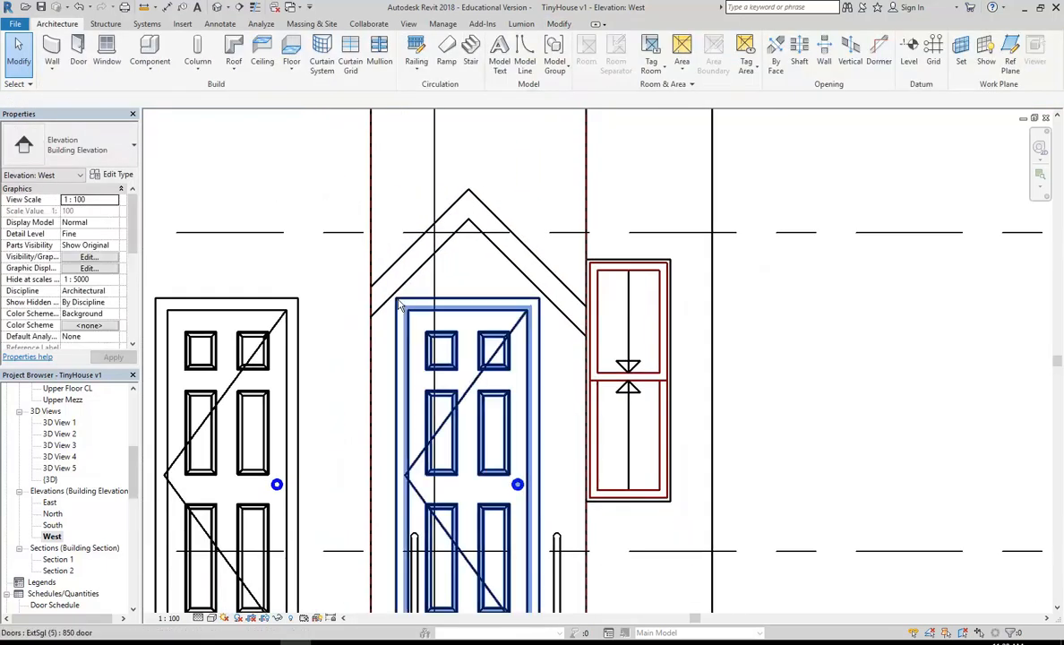
double_click(50, 479)
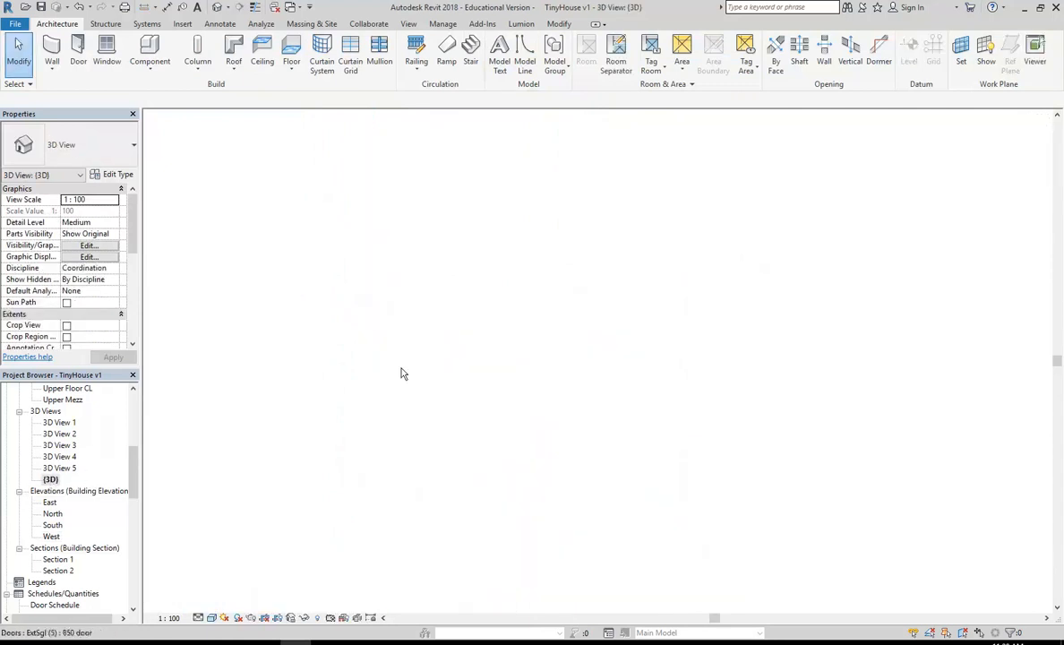
middle_click_drag(480, 432, 475, 417, "shift")
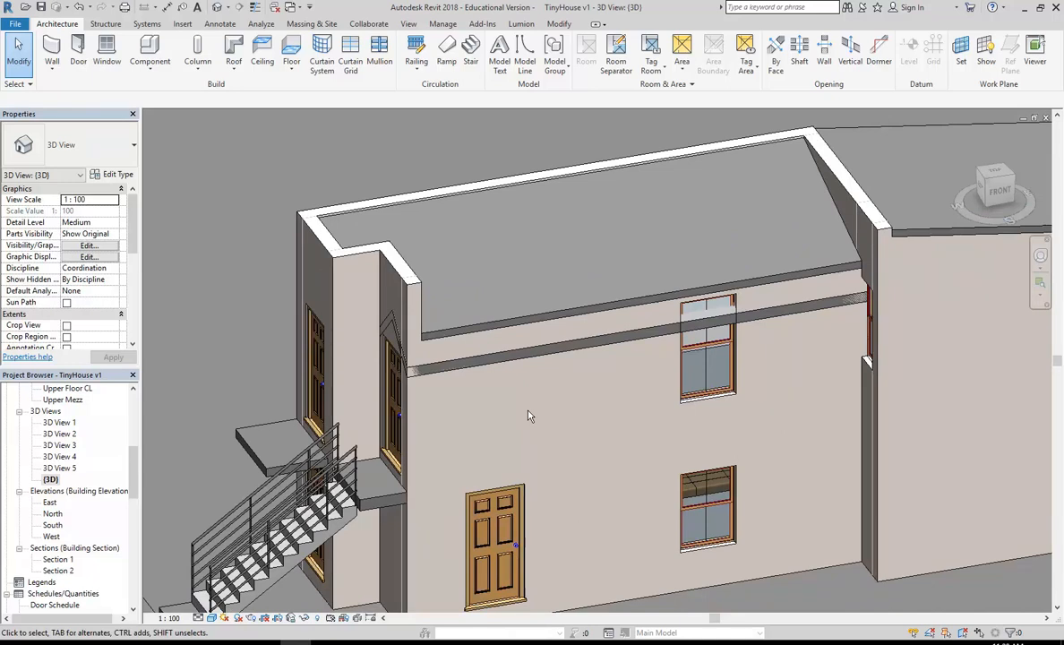
- Select the gable roof over the entry stairs and set its Extrusion End to 1000 mm
left_click(500, 368)
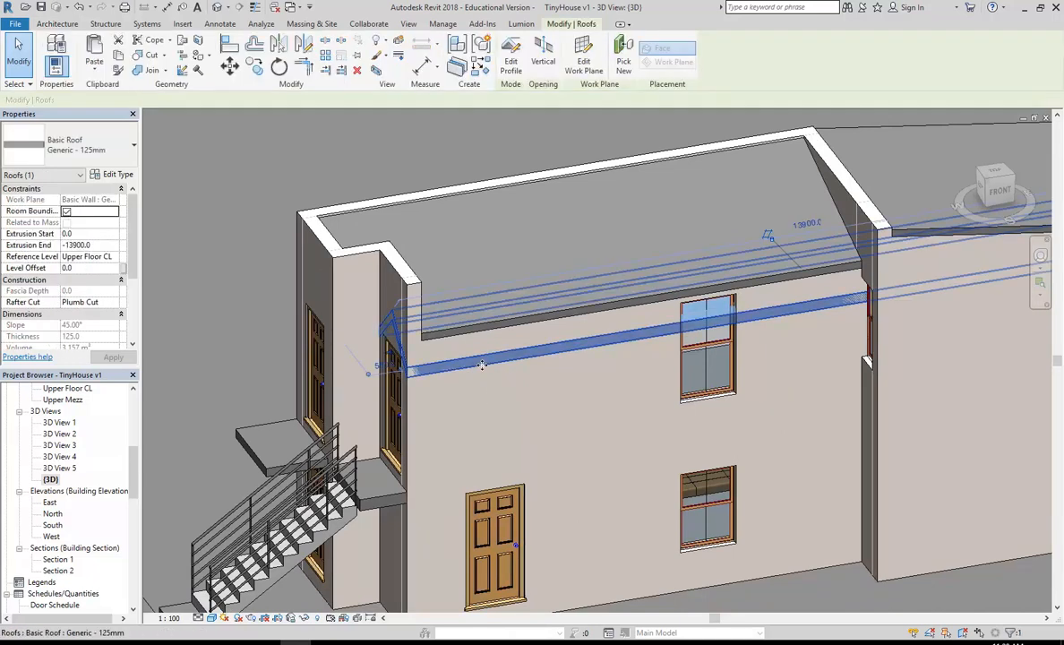
scroll(482, 365, "down", 4)
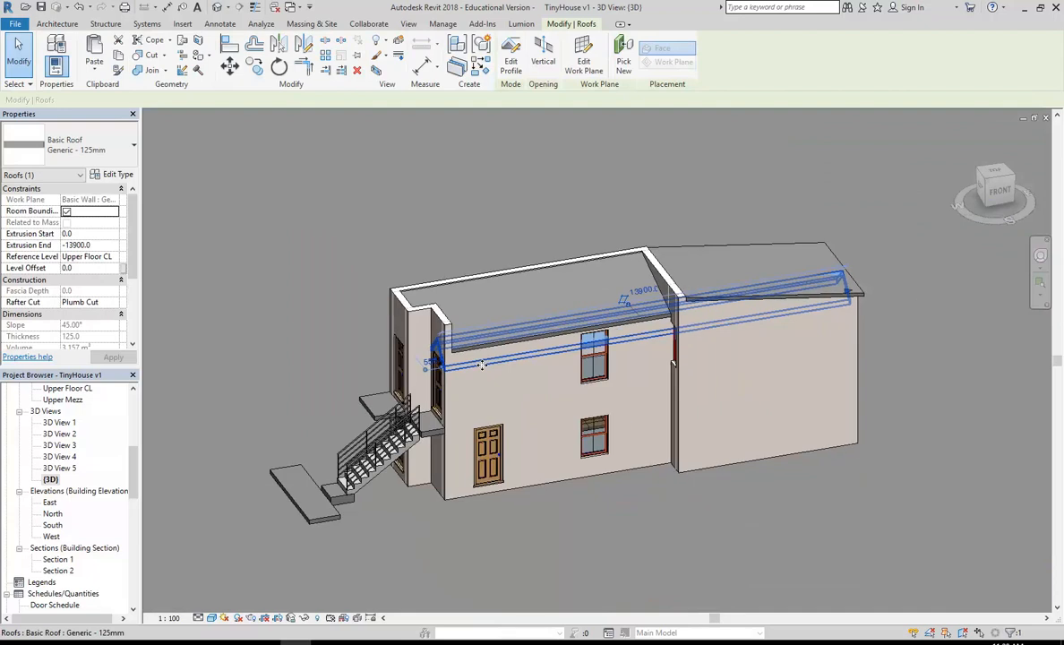
middle_click_drag(482, 363, 475, 386, "shift")
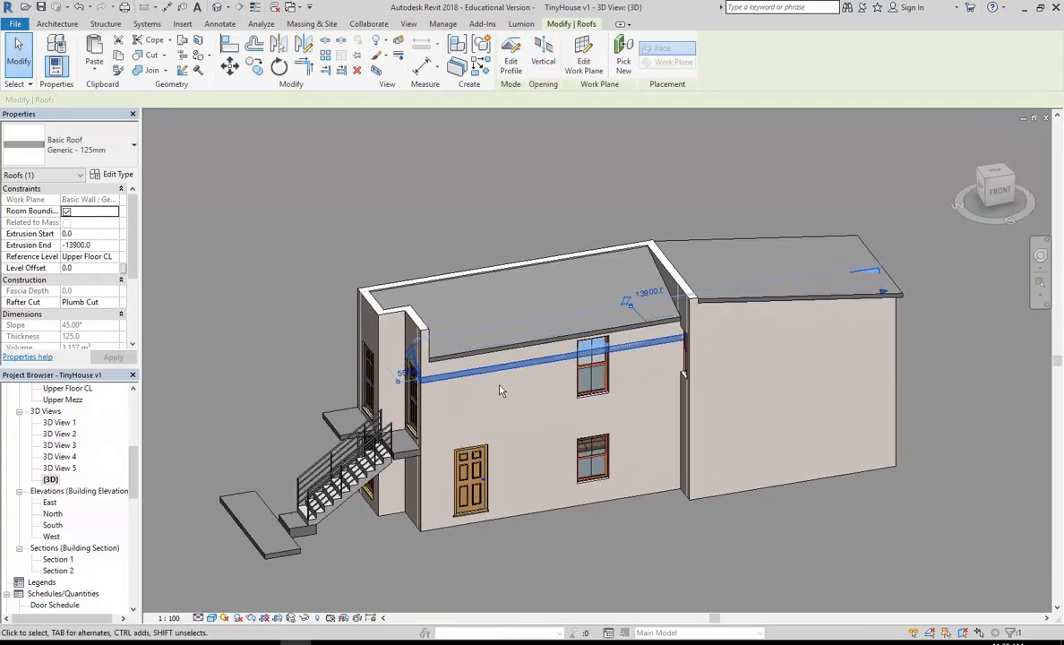
scroll(501, 388, "up", 1)
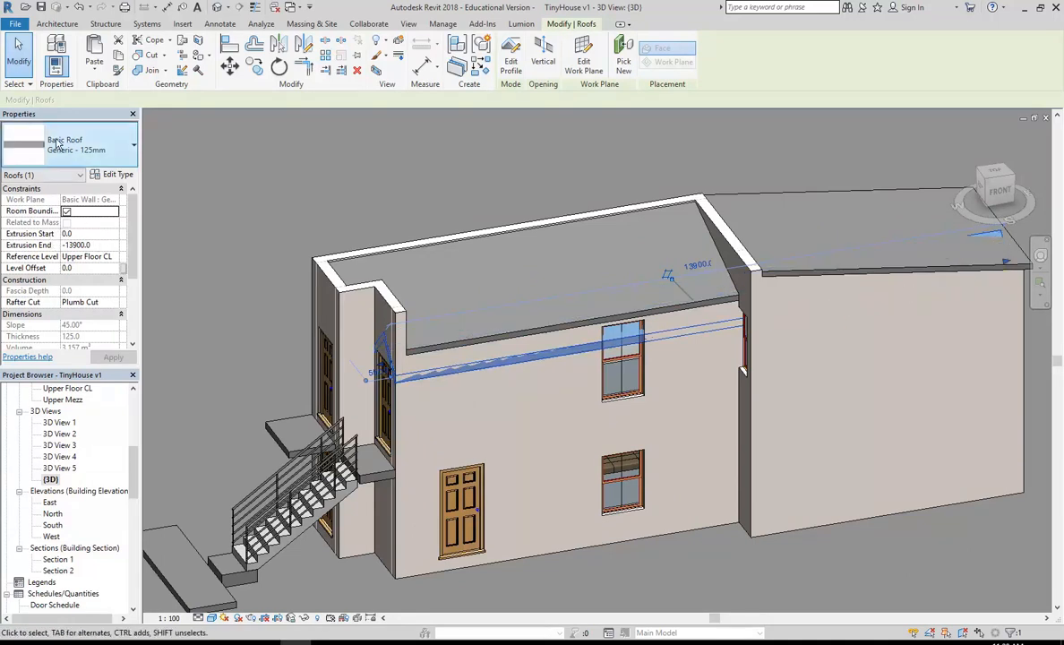
left_click(99, 246)
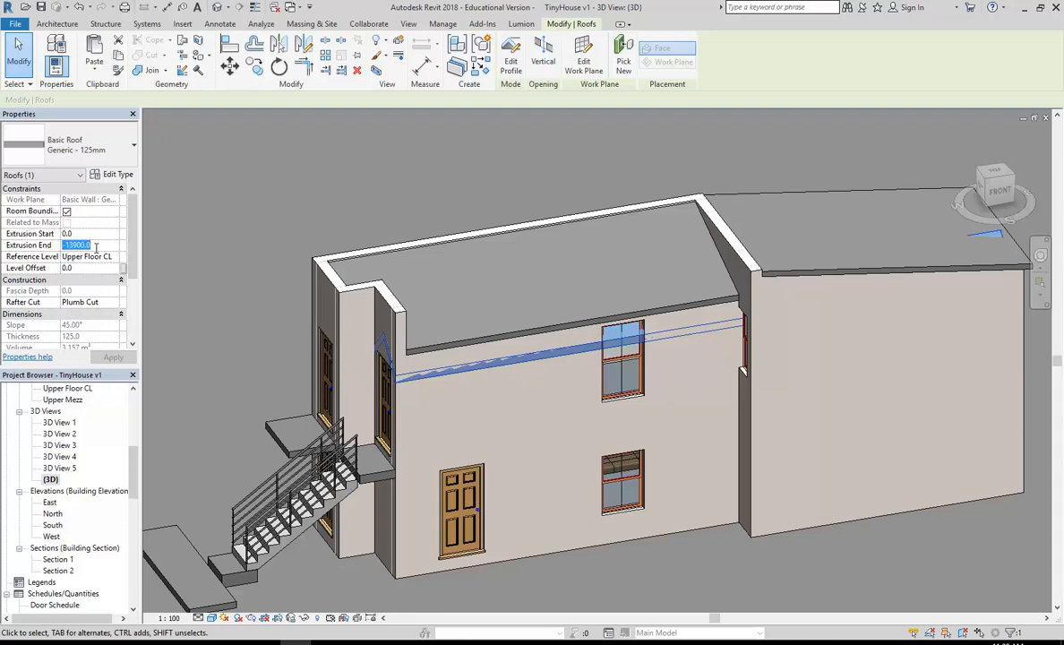
type("1000")
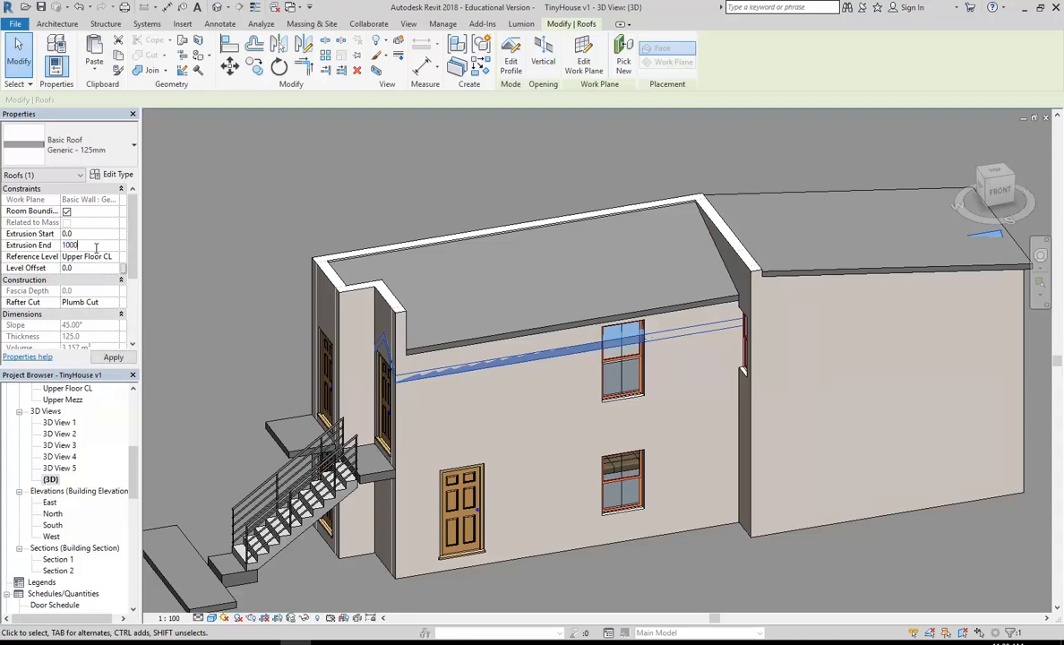
key("Return")
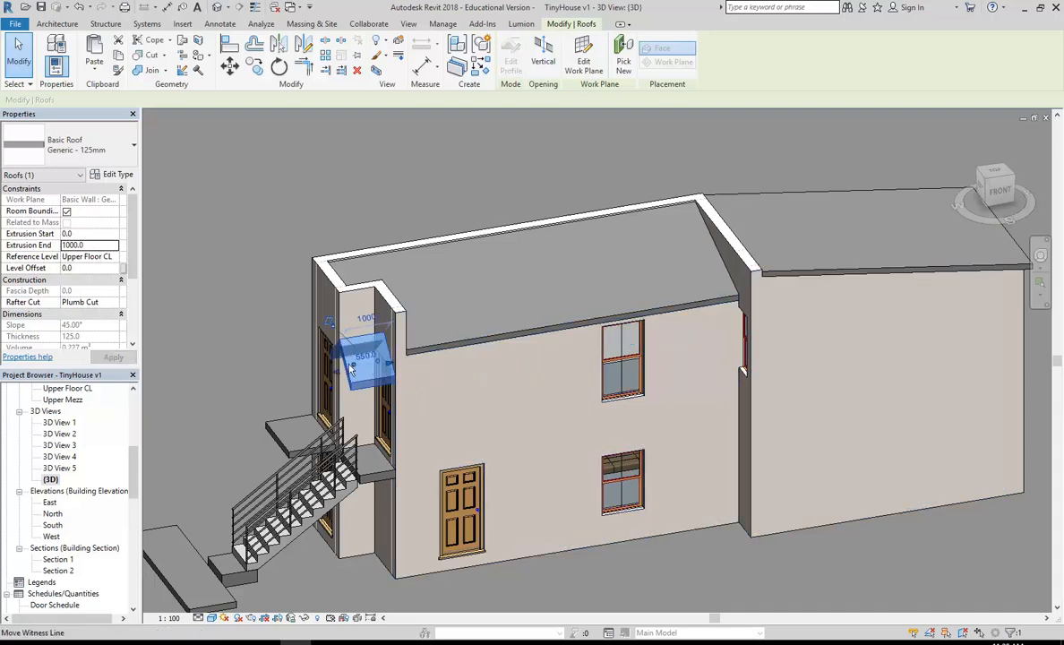
- Switch to Acrobat to check the entry roof in the long section of OLD_terrace house setup drawing.pdf, and return to the Revit model
scroll(351, 369, "up", 3)
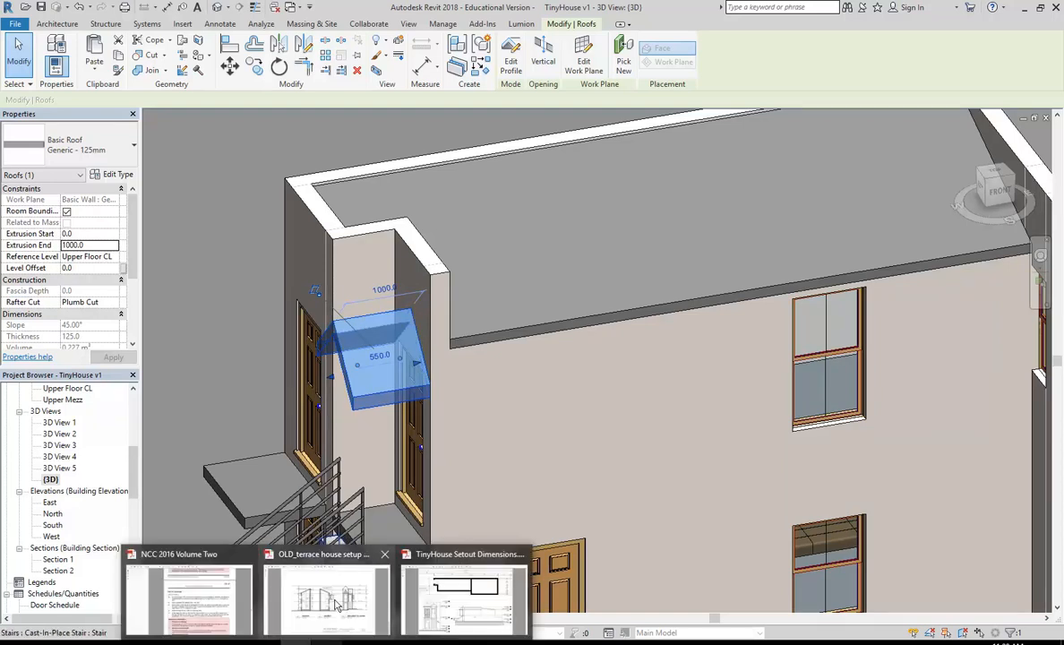
left_click(336, 608)
scroll(480, 334, "up", 2)
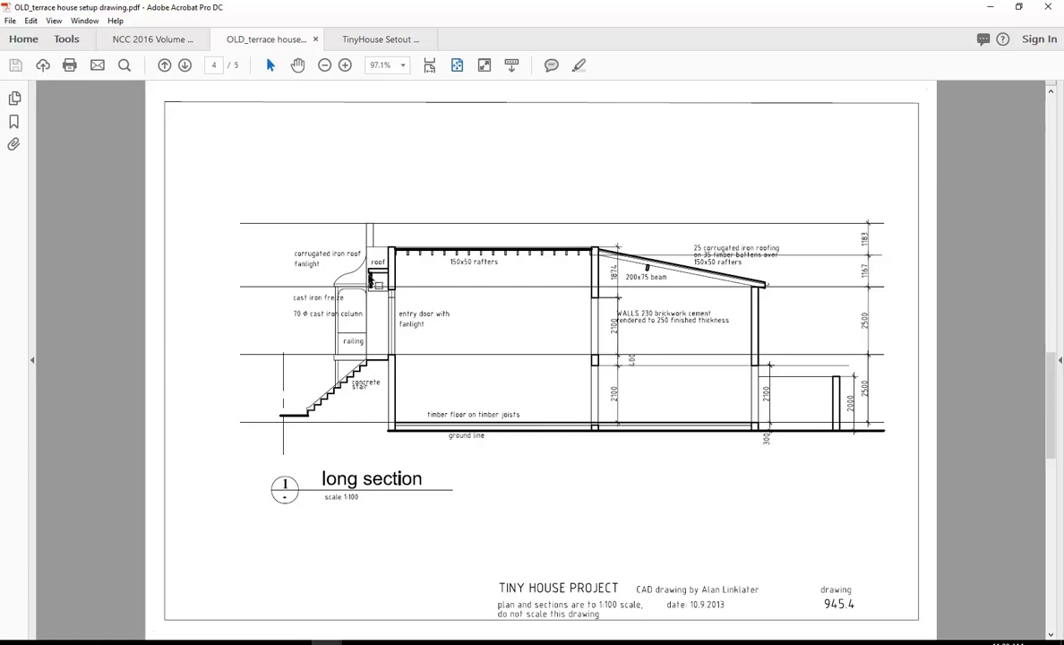
left_click(990, 6)
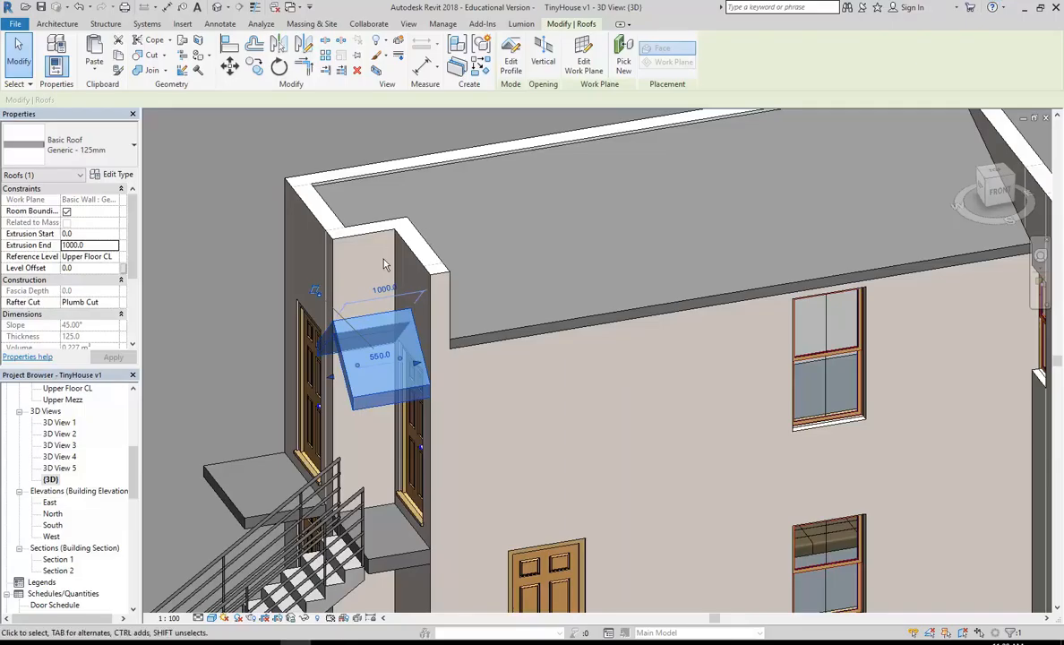
- Try shorter Extrusion End values of 800 mm and 700 mm for the gable roof, checking its front edge against the projecting wall
left_click(100, 245)
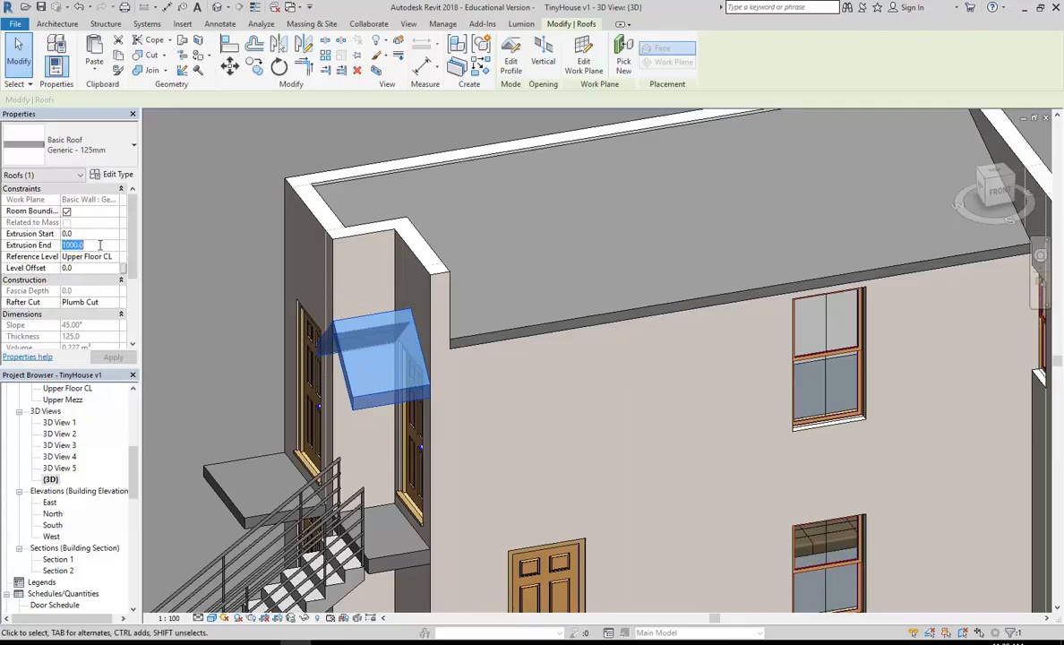
type("800")
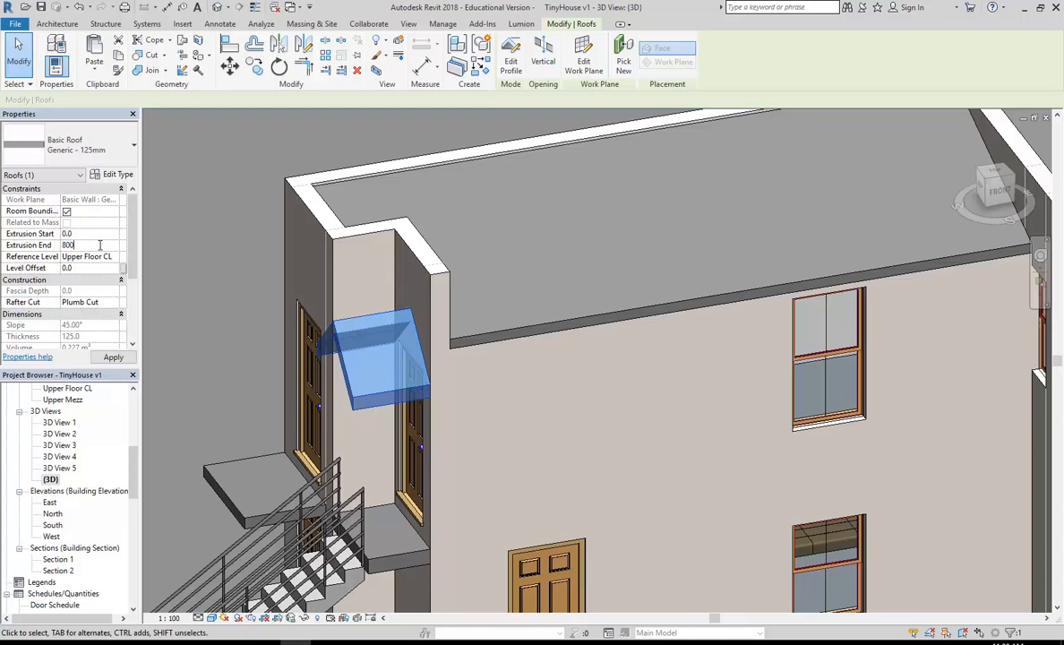
key("Return")
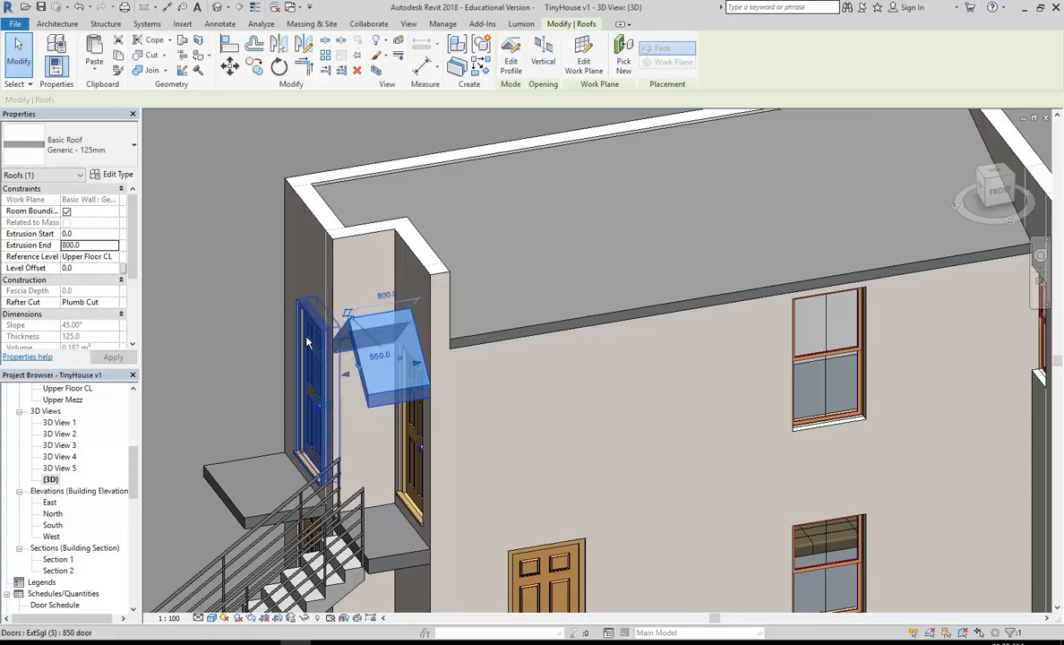
scroll(312, 343, "up", 3)
scroll(312, 343, "up", 2)
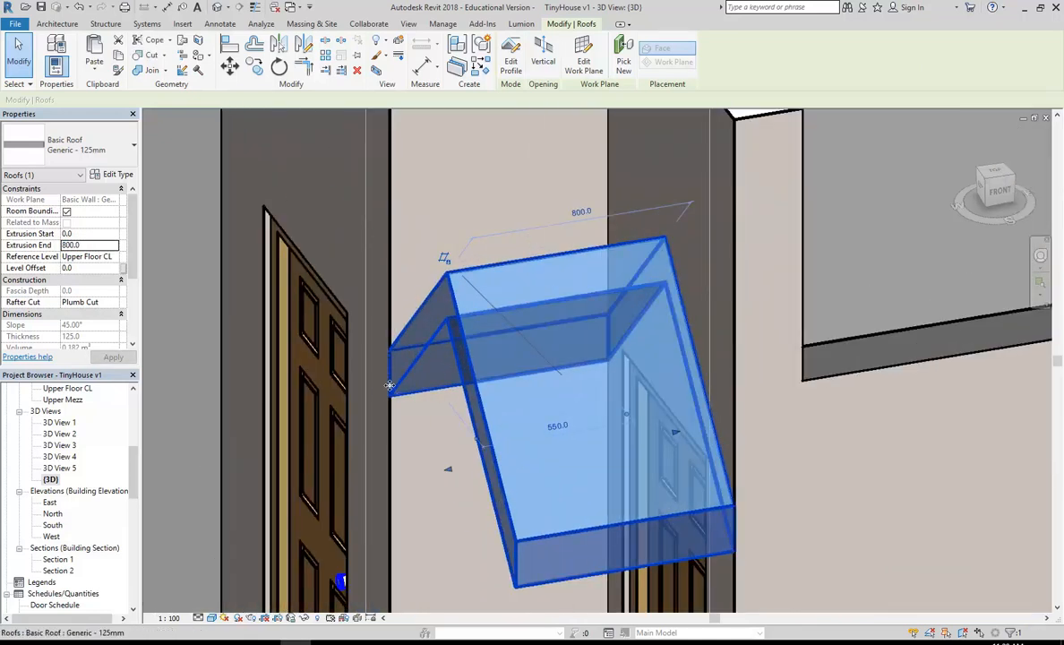
left_click(106, 245)
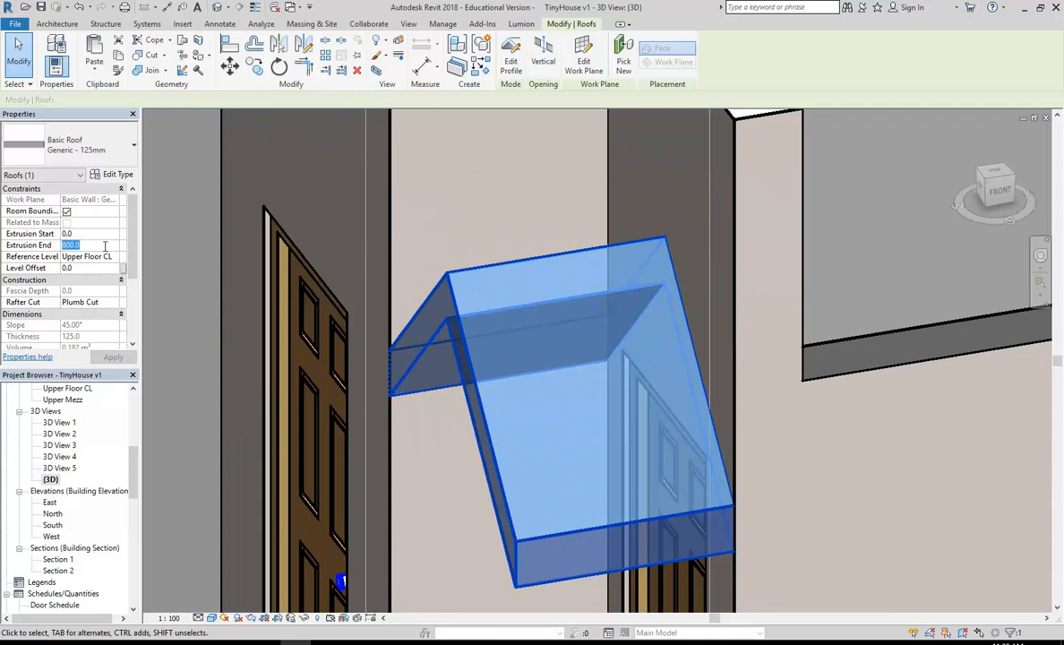
type("700")
key("Return")
scroll(398, 311, "down", 2)
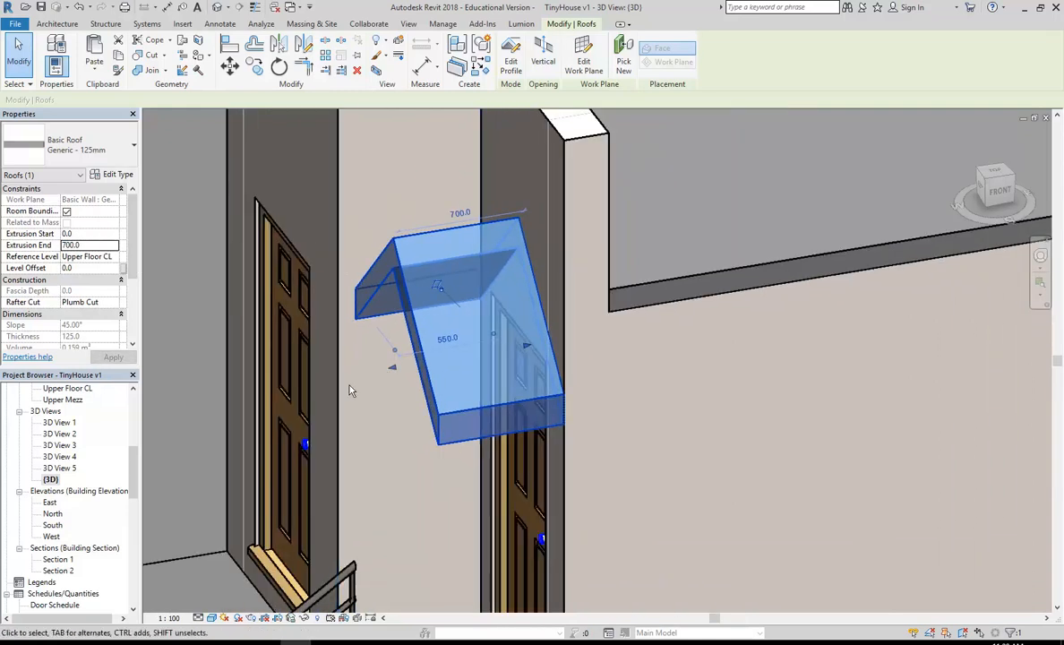
- Set the gable roof's Extrusion End to 750 mm and deselect the roof
left_click(92, 245)
type("750")
key("Return")
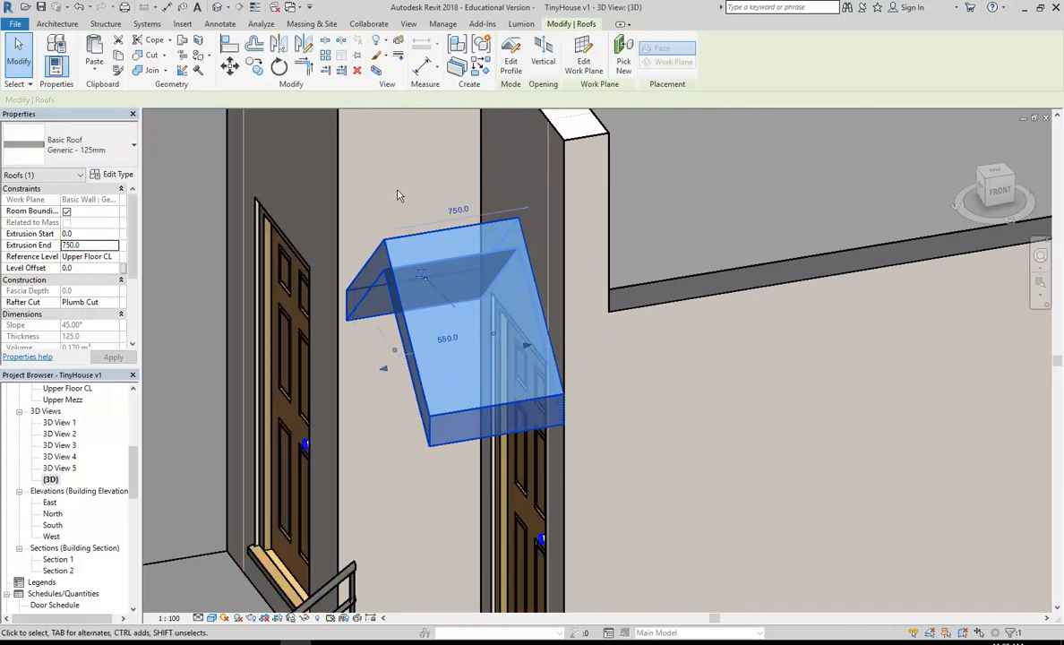
key("Escape")
middle_click_drag(398, 194, 361, 237, "shift")
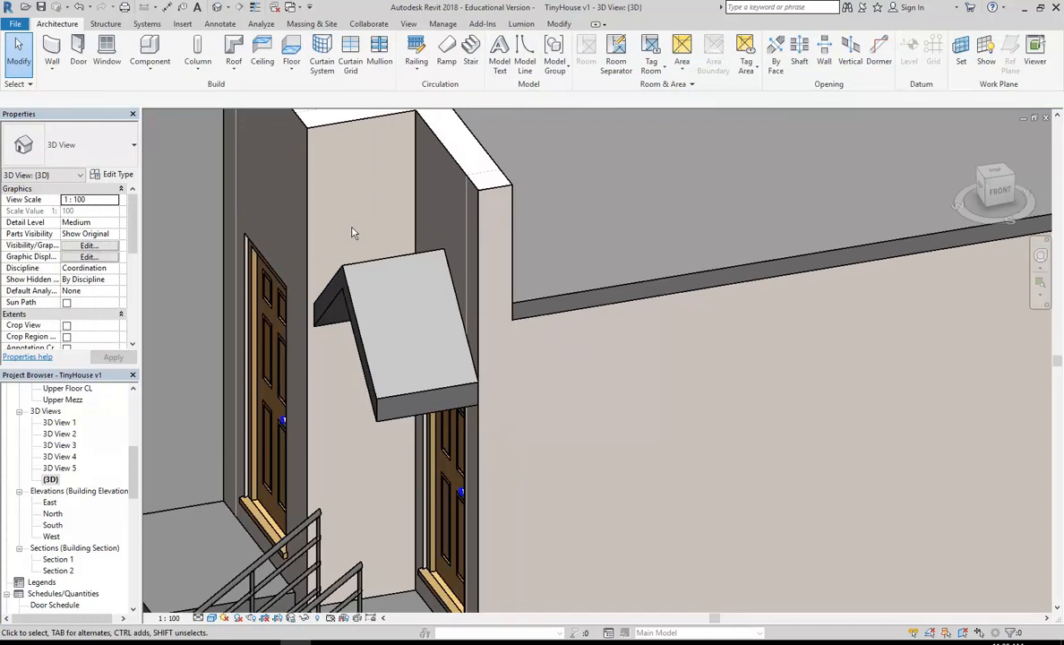
- Check the selected gable roof in the West elevation, and return to the {3D} view
left_click(386, 265)
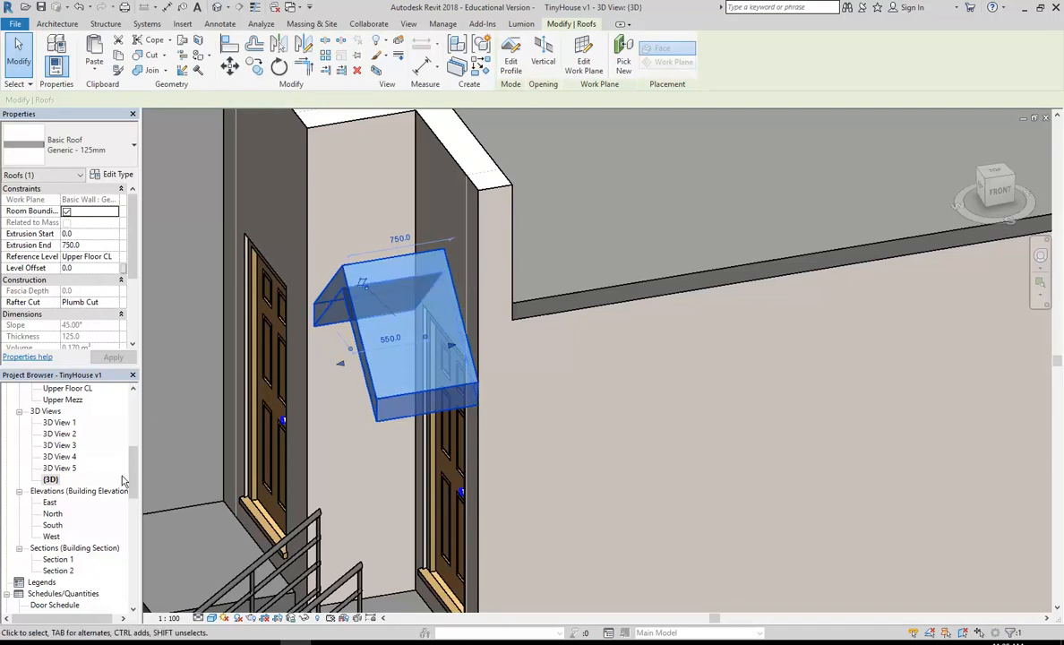
double_click(51, 536)
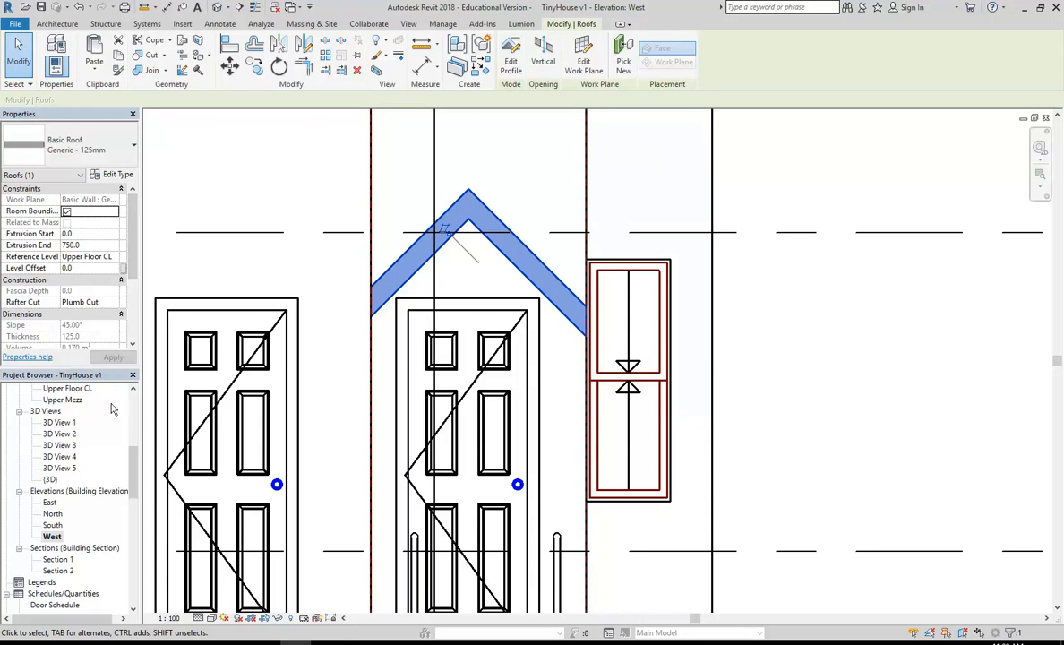
mouse_move(133, 487)
left_mouse_down()
mouse_move(132, 433)
mouse_move(132, 469)
left_mouse_up()
double_click(50, 562)
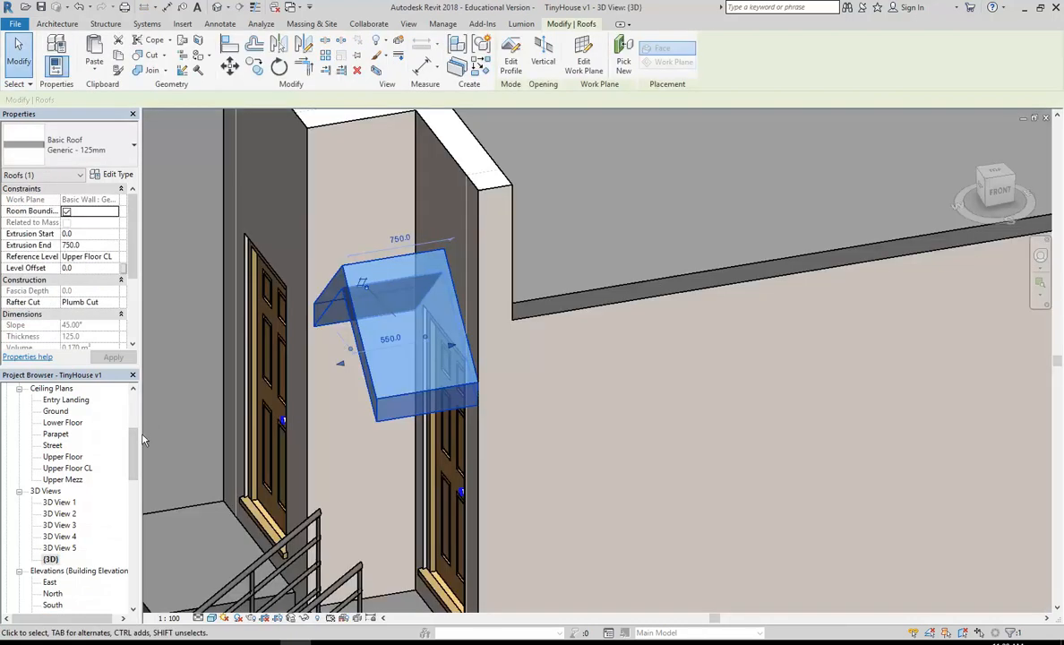
- Open the Site floor plan and examine the gable roof's outline and extrusion depth against the reference planes beside the stairs
left_click_drag(133, 458, 133, 424)
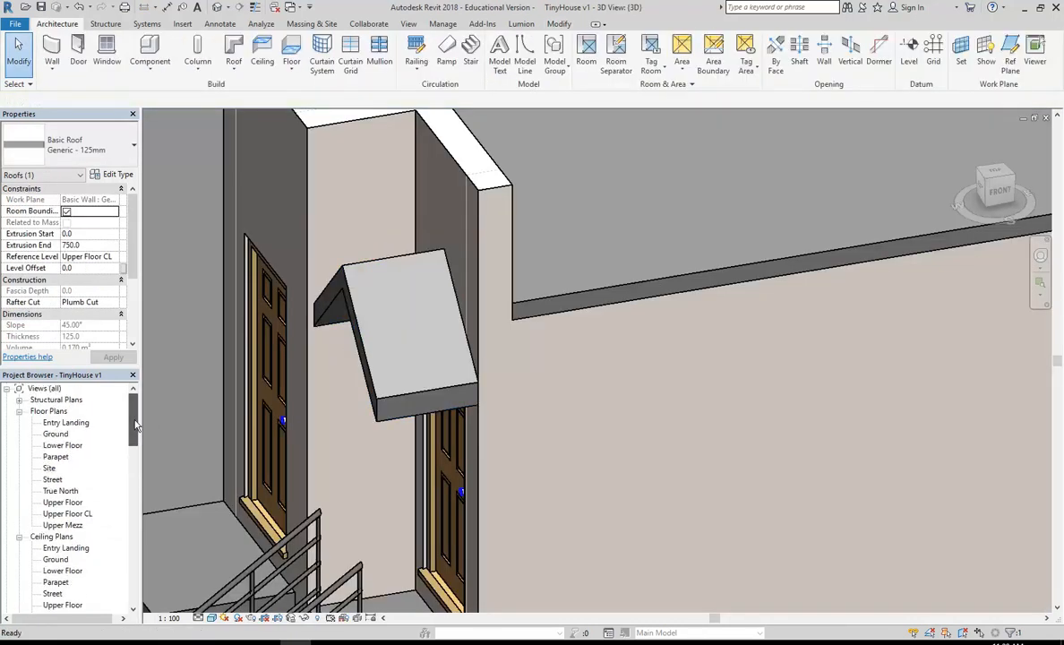
left_click(49, 469)
double_click(49, 468)
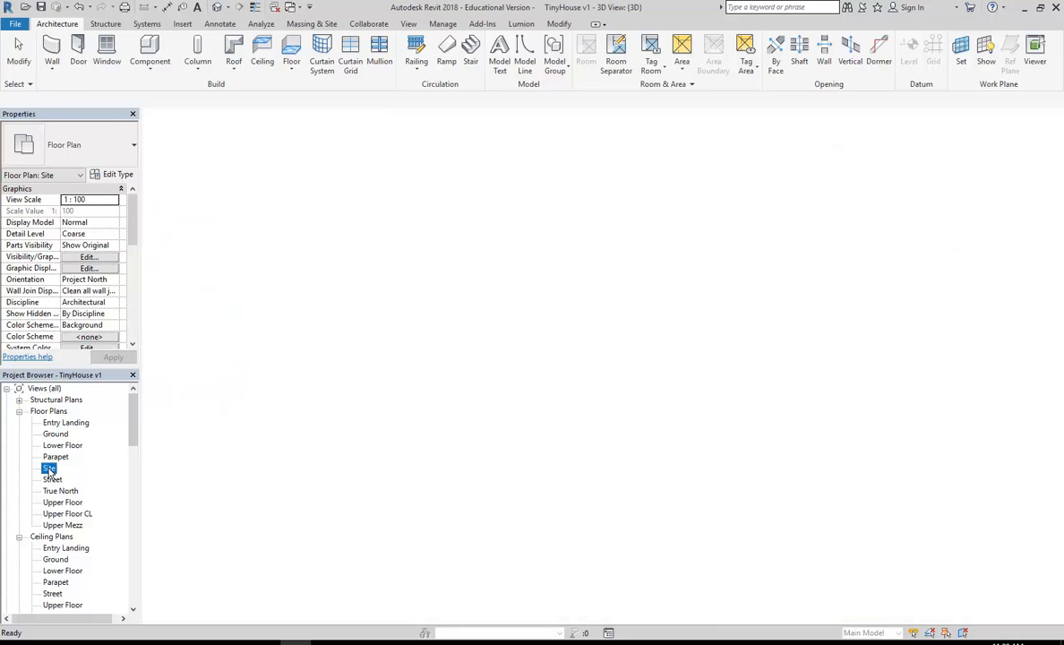
scroll(605, 380, "up", 6)
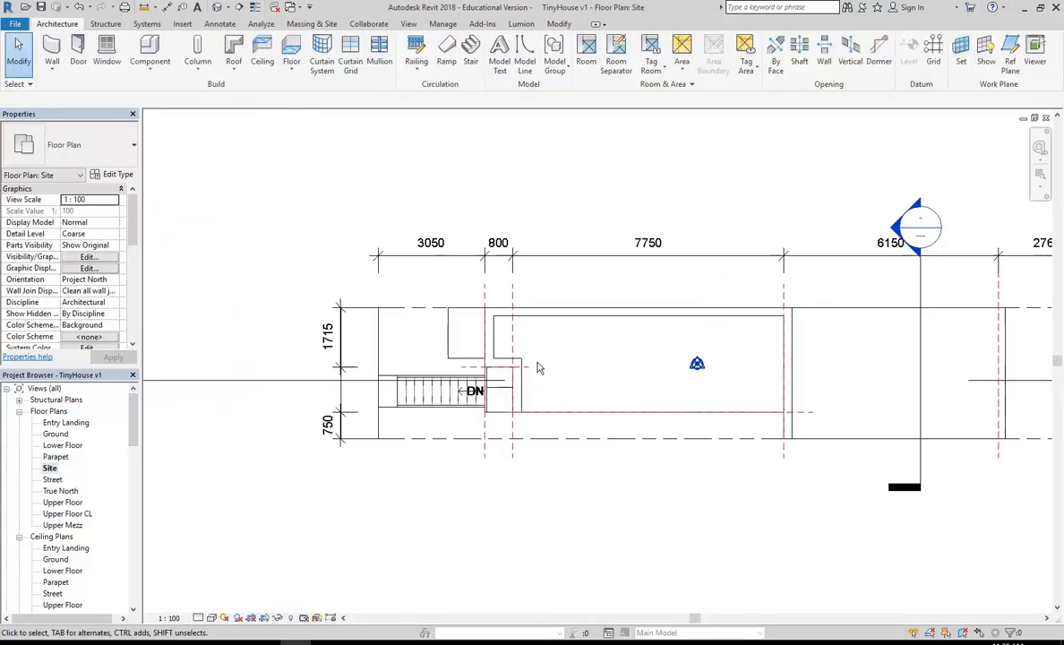
middle_click_drag(605, 429, 565, 415)
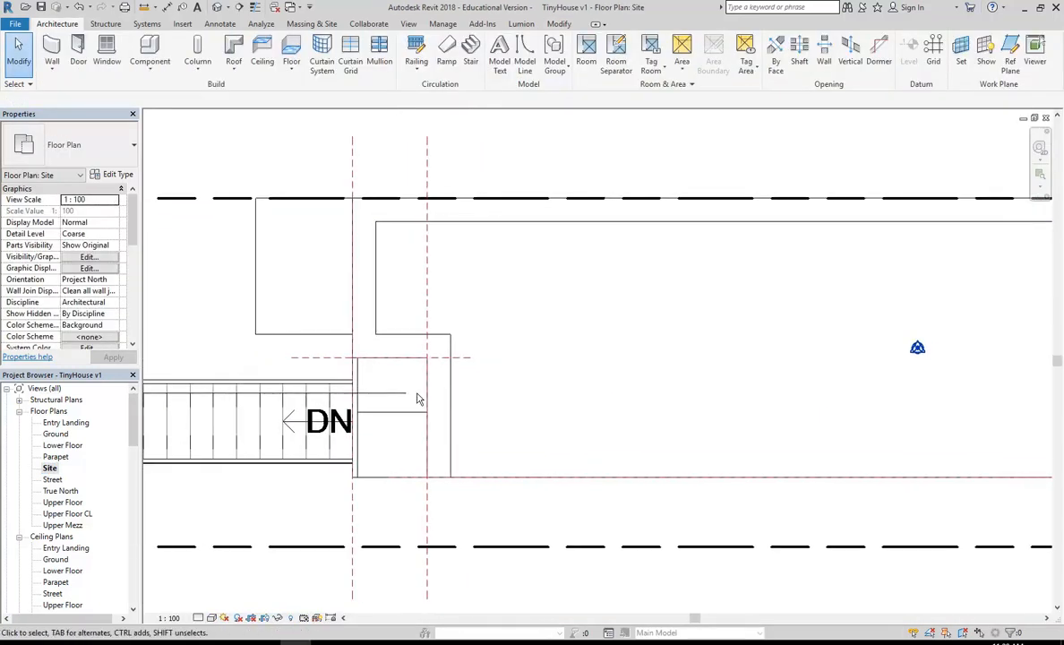
scroll(413, 403, "up", 2)
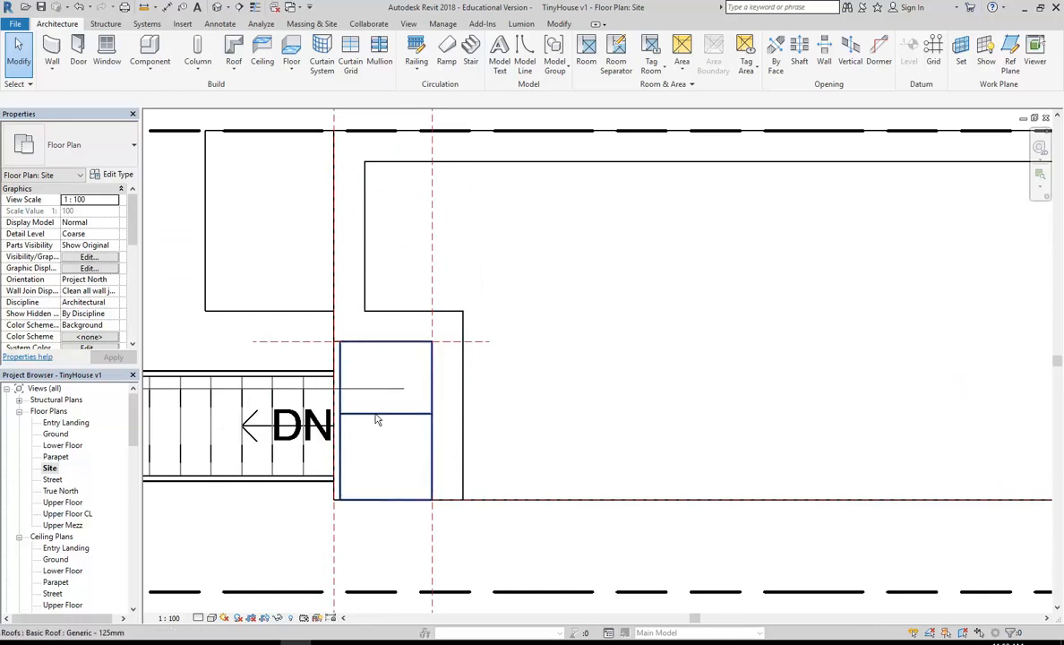
scroll(419, 470, "up", 2)
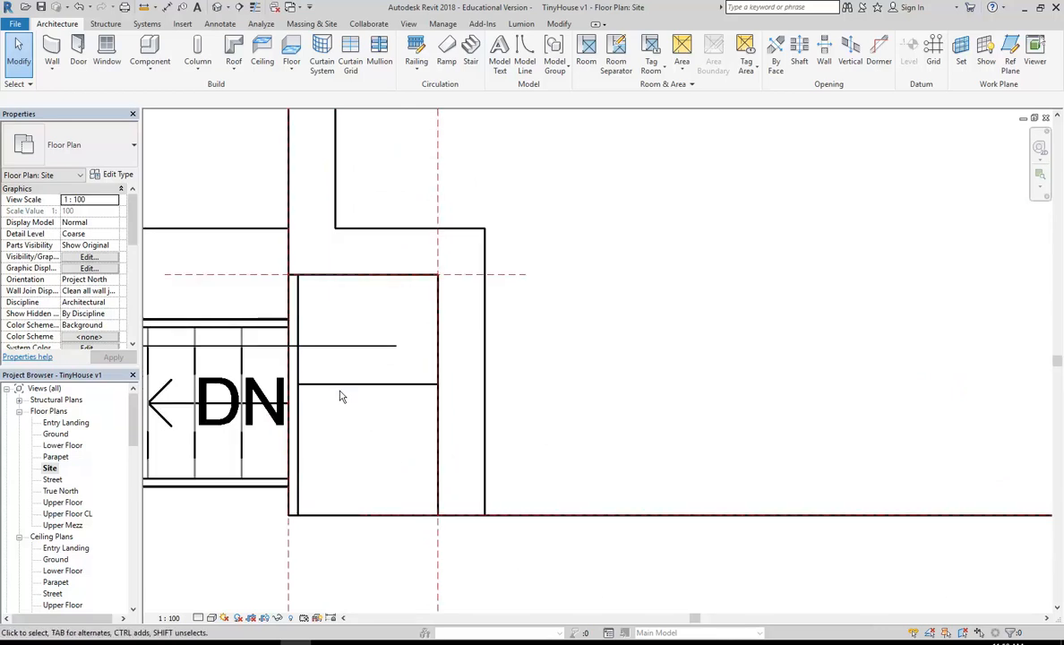
left_click(298, 294)
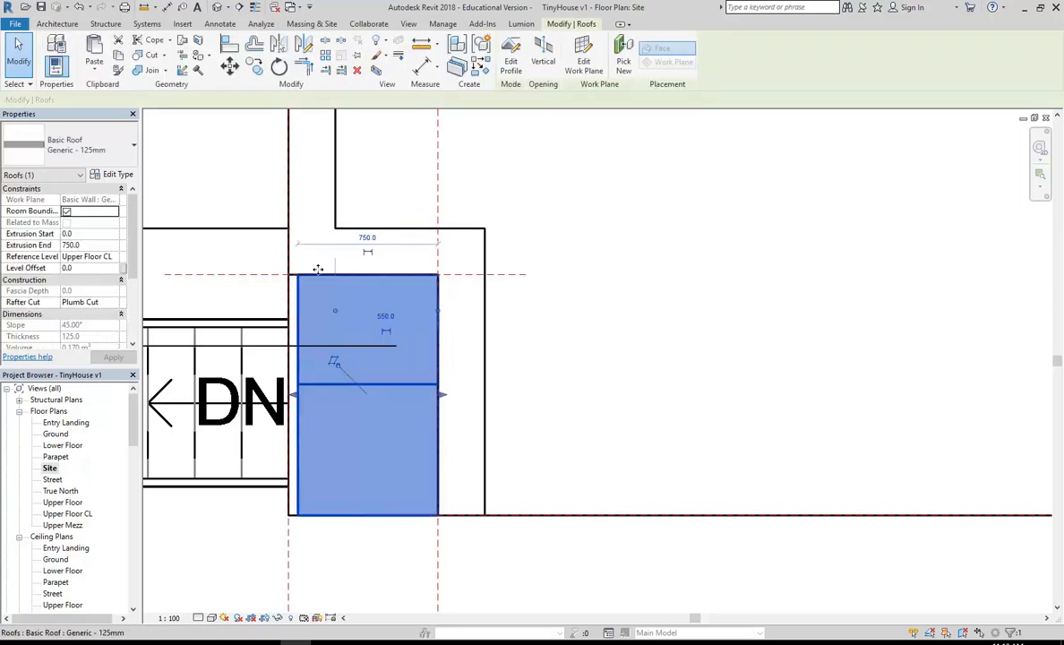
left_click(226, 167)
scroll(284, 225, "down", 1)
scroll(278, 216, "down", 1)
middle_click_drag(278, 216, 433, 280)
scroll(306, 233, "down", 3)
scroll(433, 279, "up", 2)
scroll(473, 289, "up", 2)
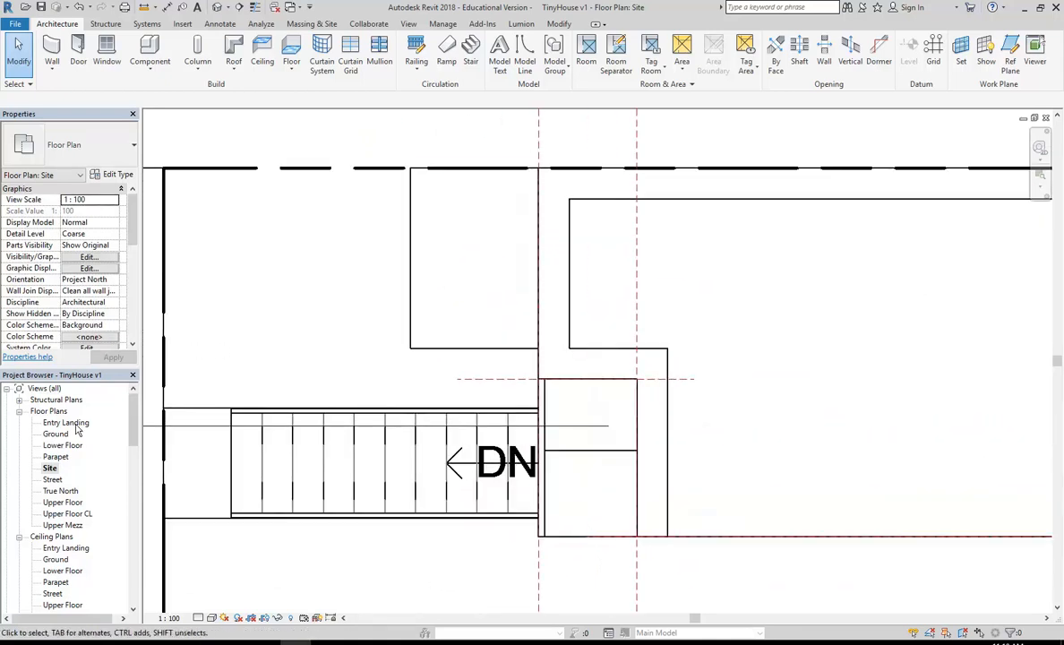
- Open the Upper Floor CL floor plan, focused on the front wall area next to the gable roof
left_click_drag(132, 419, 135, 476)
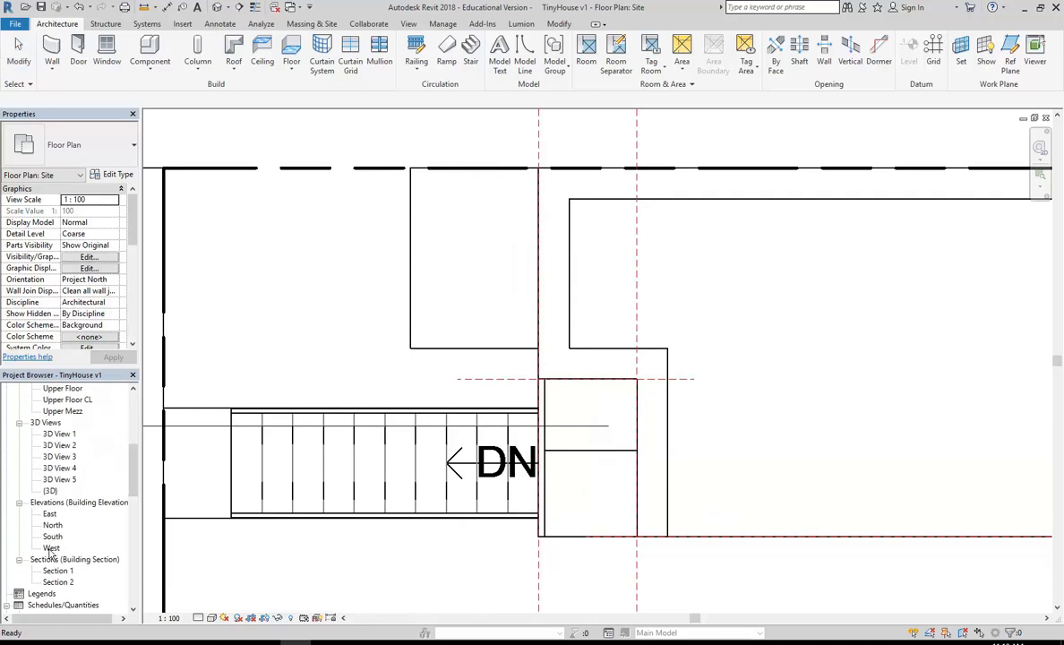
middle_click_drag(278, 365, 340, 378)
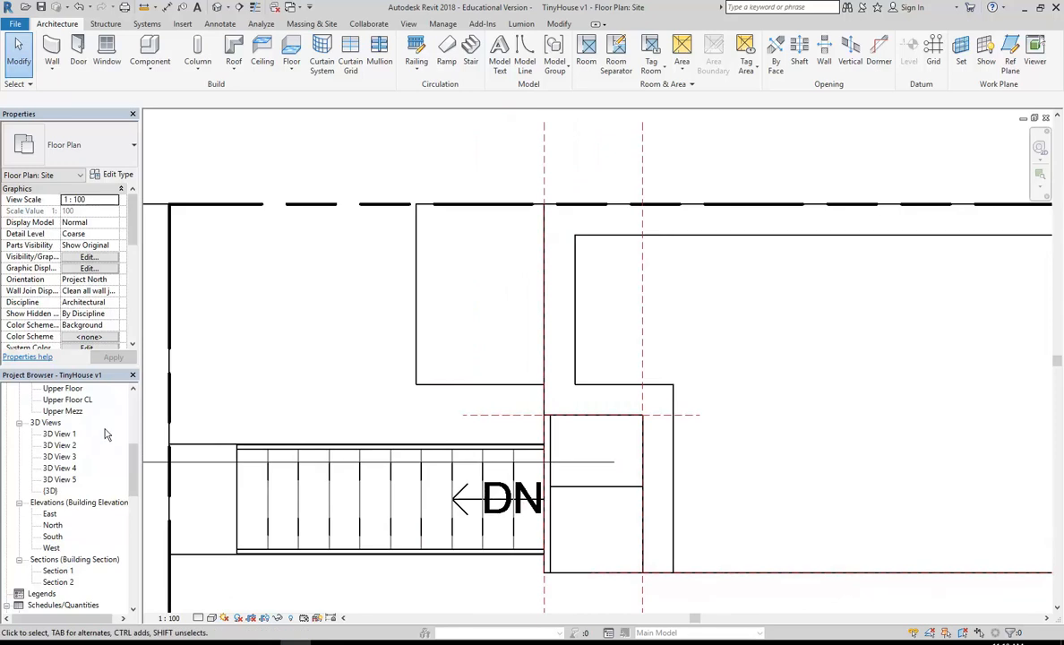
scroll(340, 277, "down", 3)
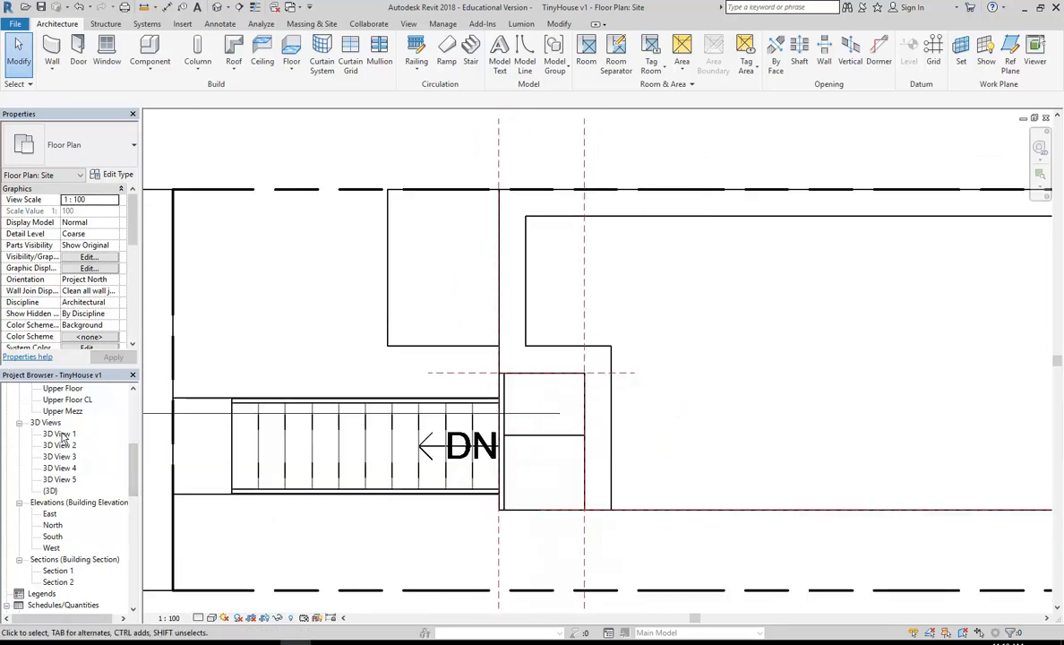
scroll(123, 465, "up", 3)
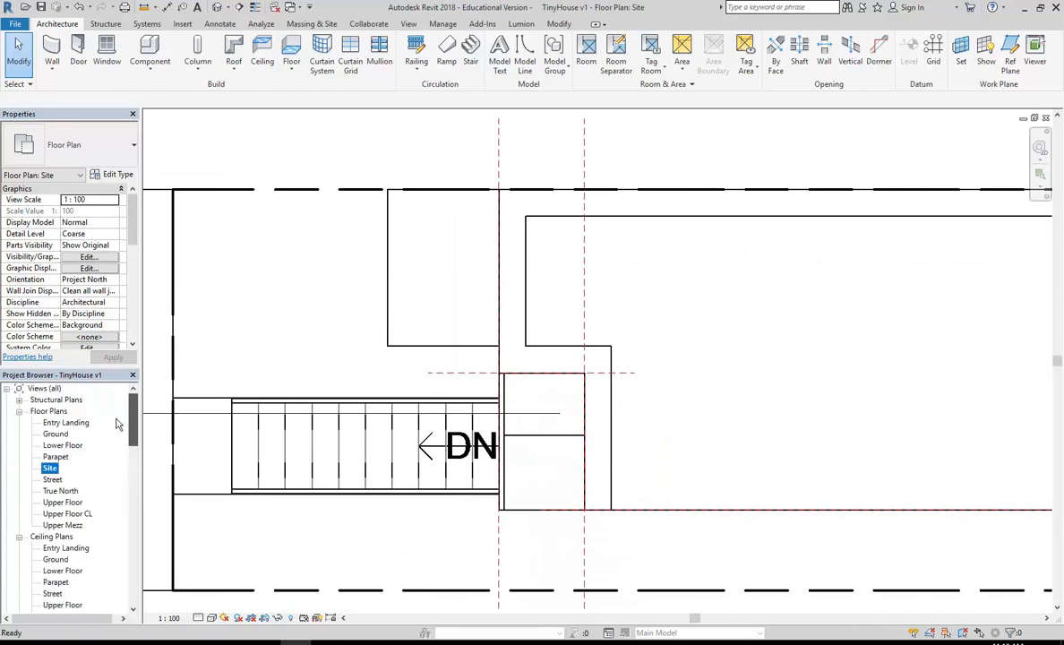
double_click(62, 514)
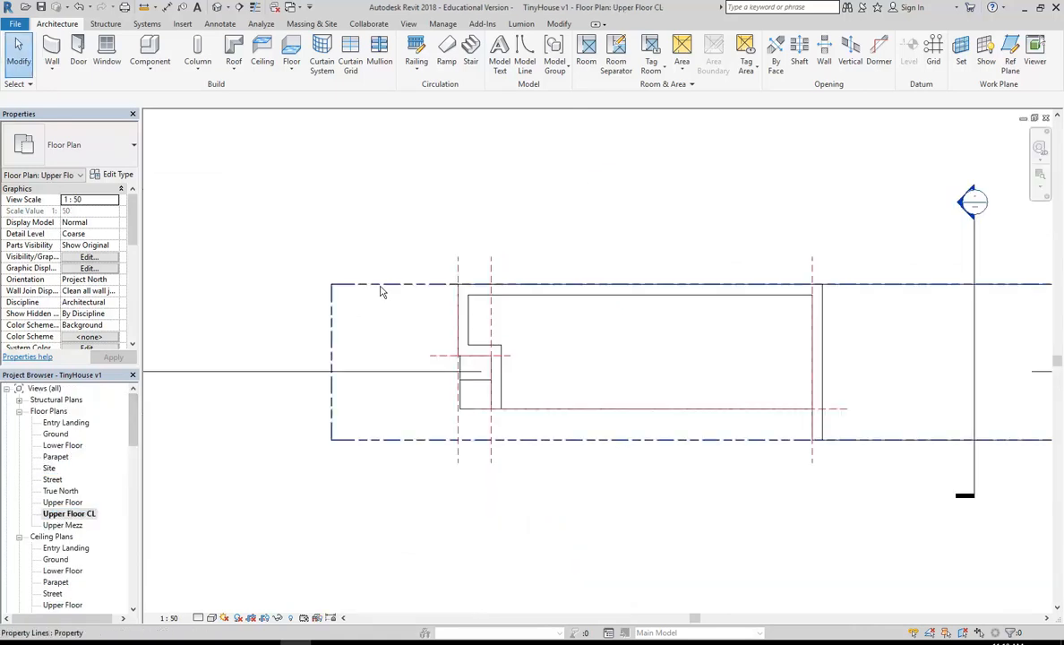
scroll(421, 327, "up", 4)
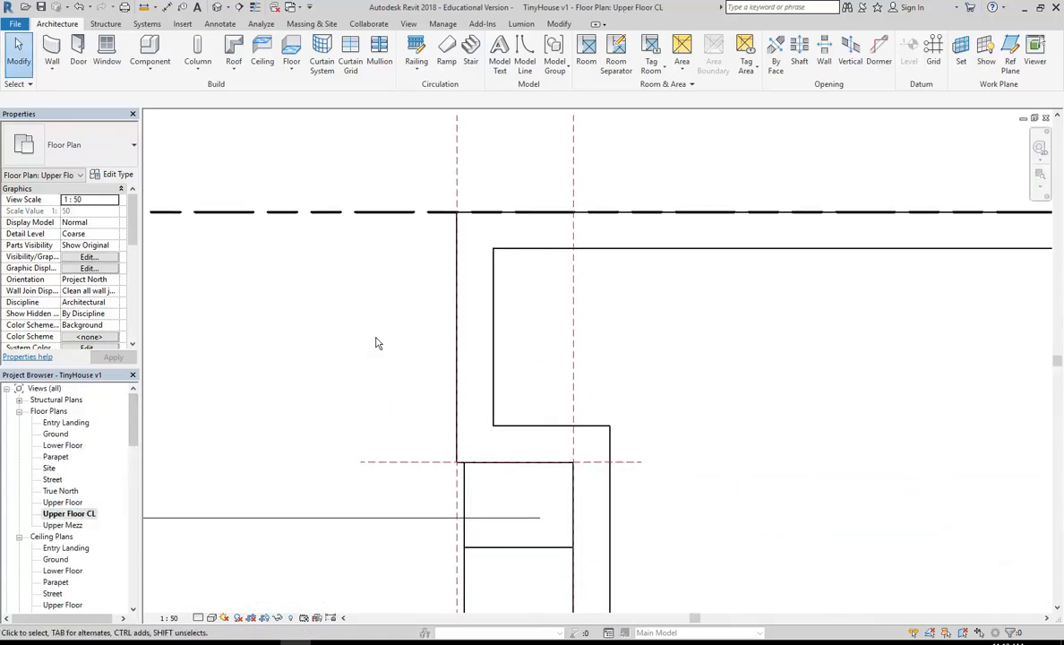
- Examine the curved front roof in the long section and street elevation of the OLD_terrace house setup drawing PDF, and return to Revit
middle_click_drag(377, 338, 431, 327)
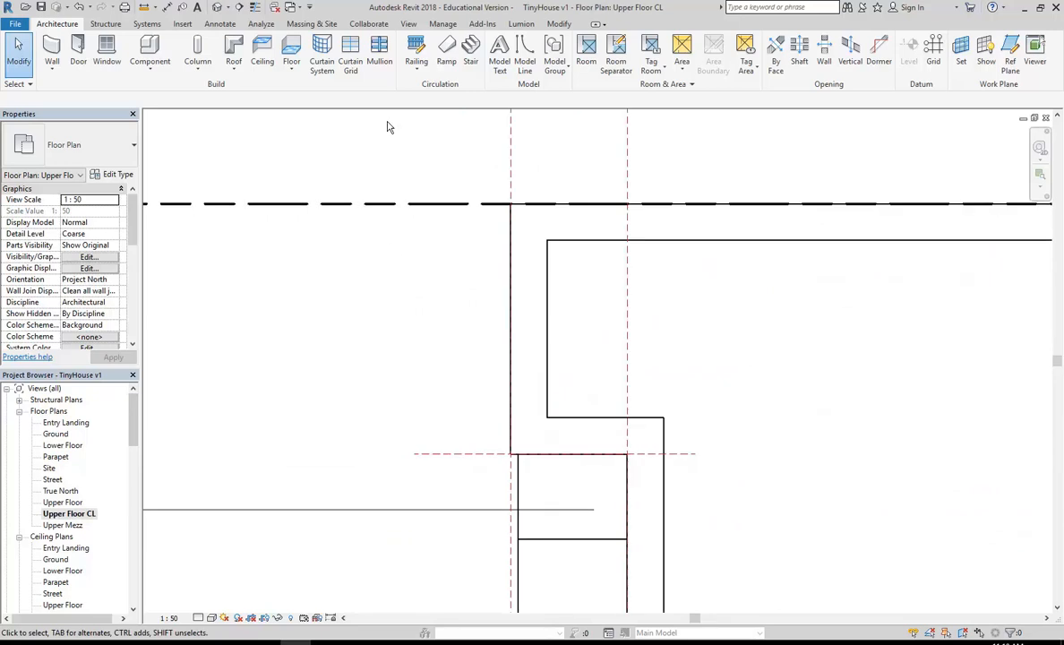
middle_click_drag(387, 124, 421, 144)
middle_click_drag(439, 310, 436, 311)
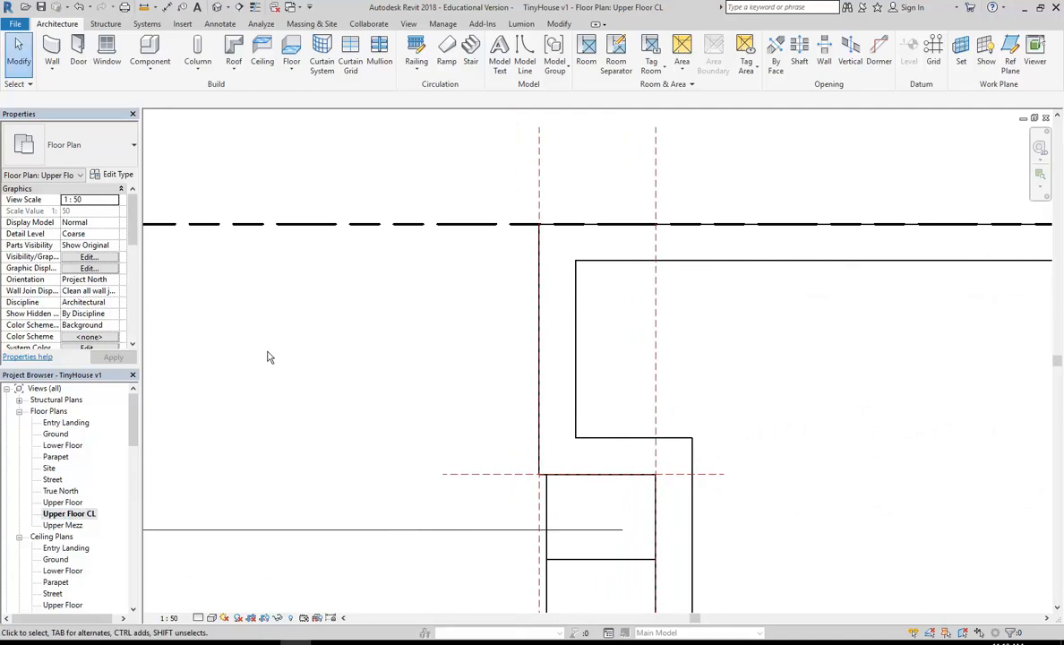
mouse_move(325, 639)
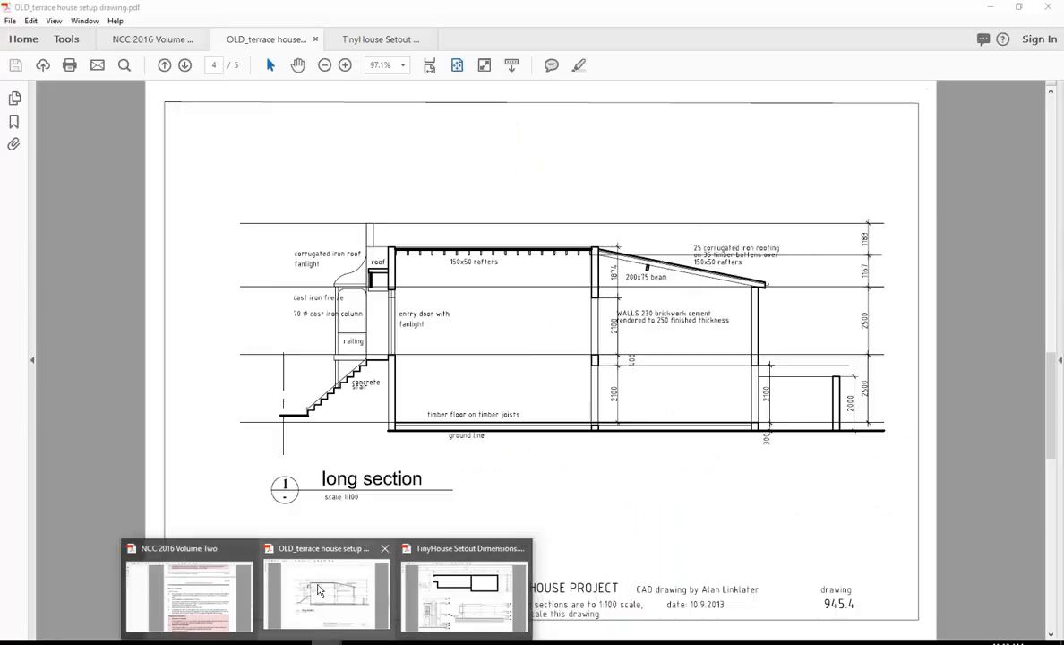
left_click(319, 590)
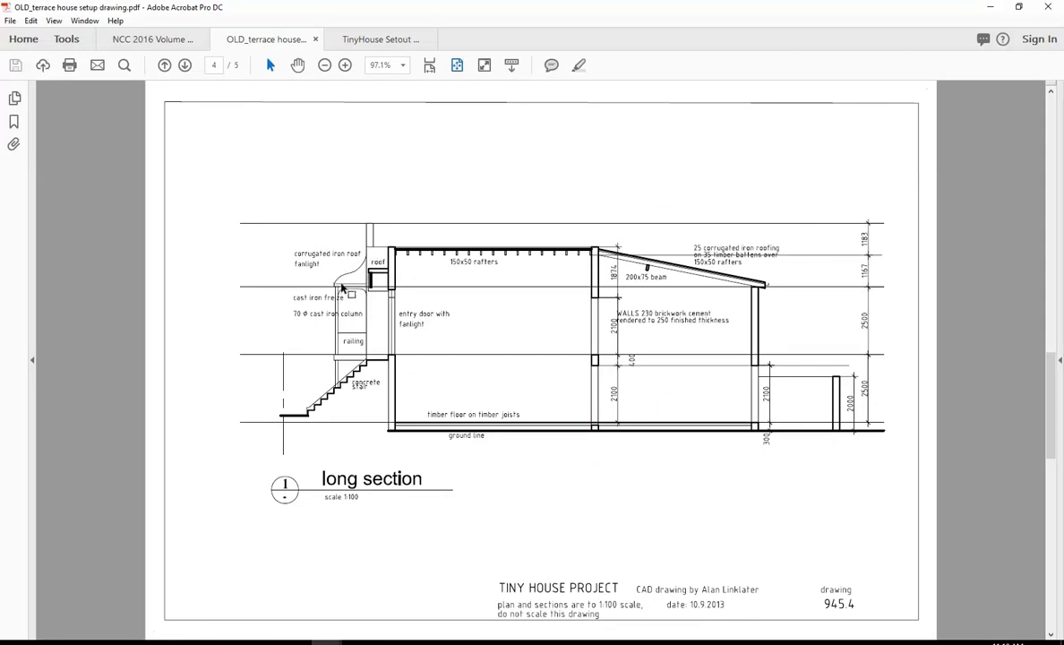
scroll(335, 338, "down", 3)
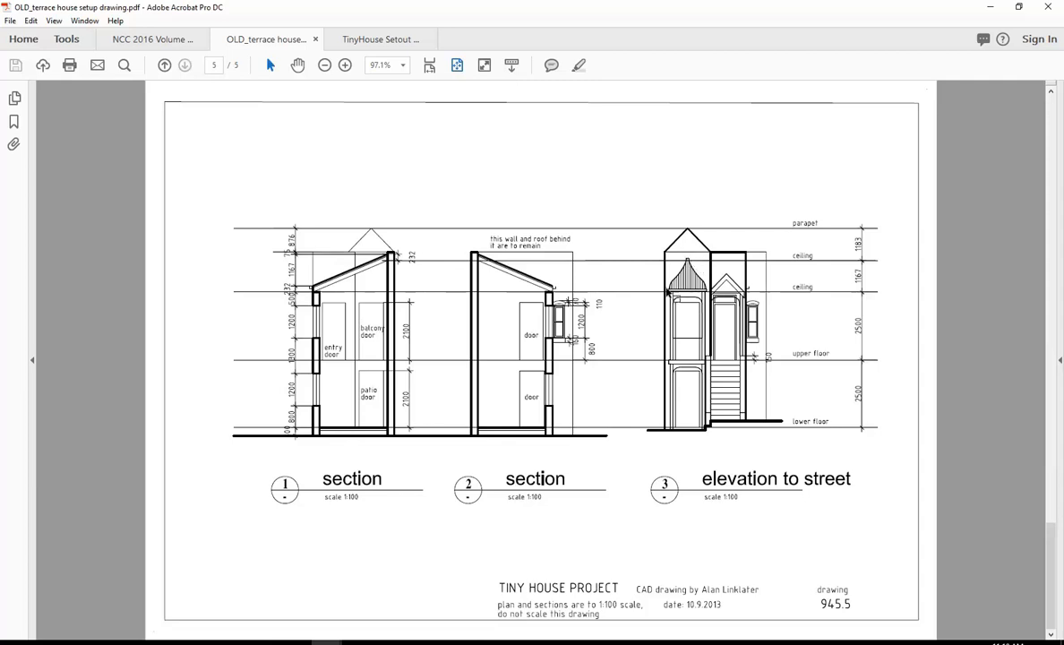
scroll(667, 291, "up", 3)
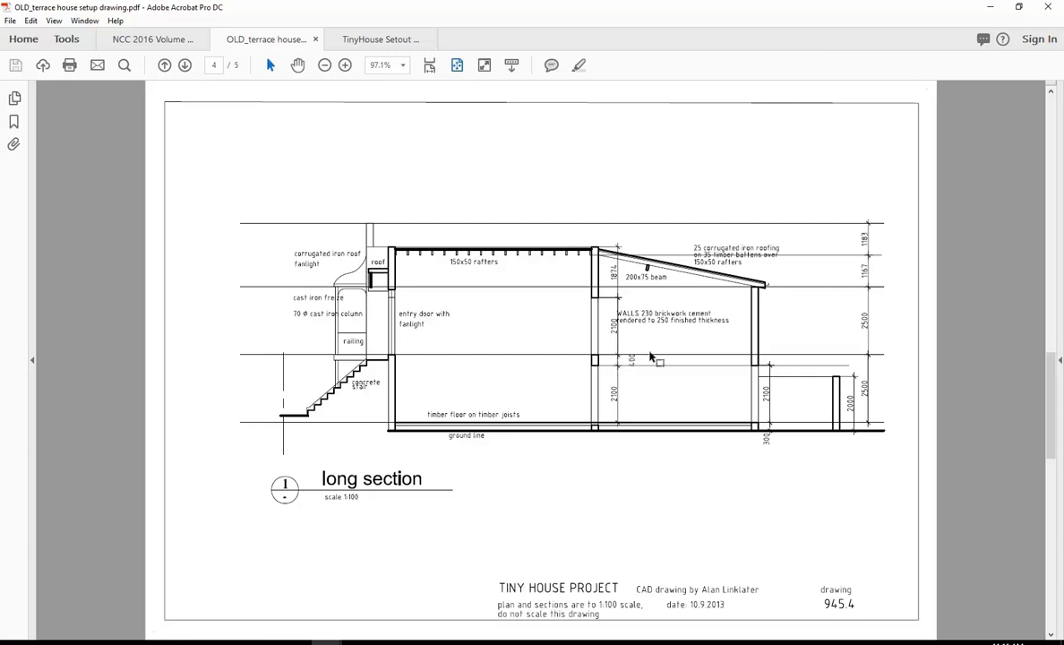
scroll(719, 362, "up", 3)
scroll(670, 348, "down", 6)
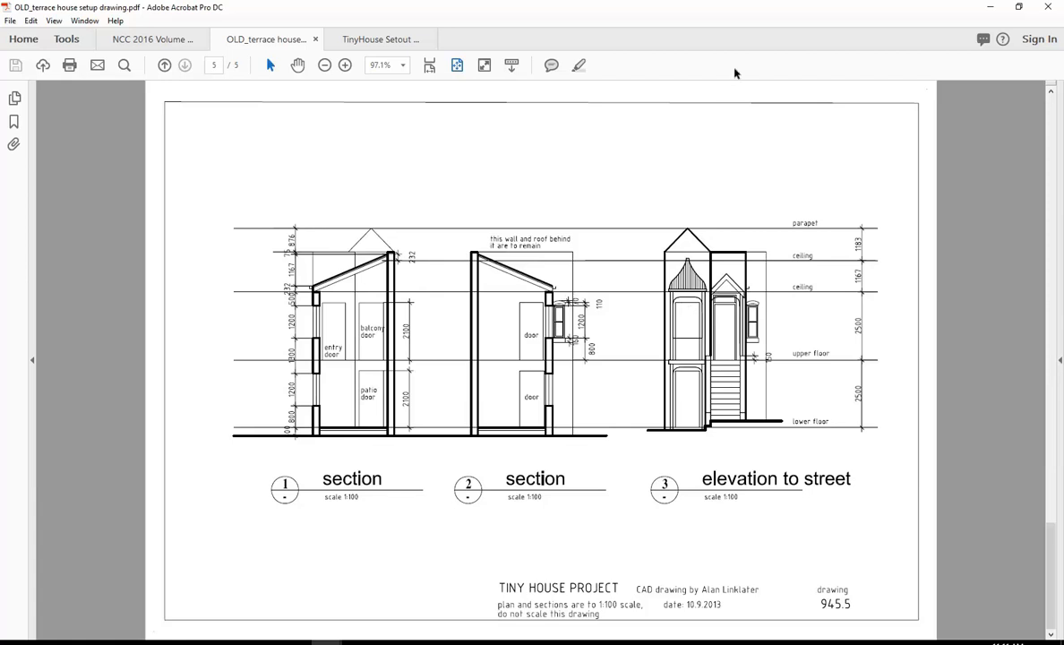
left_click(989, 7)
scroll(349, 309, "down", 3)
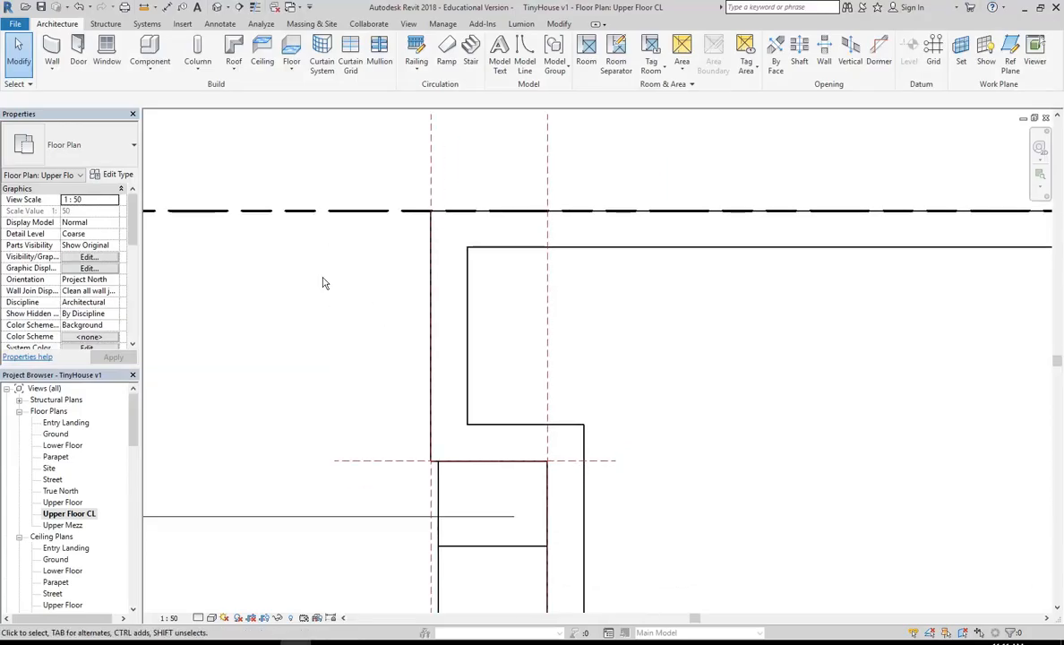
- Create an in-place model component in the Roofs category, accepting the default name
left_click(151, 71)
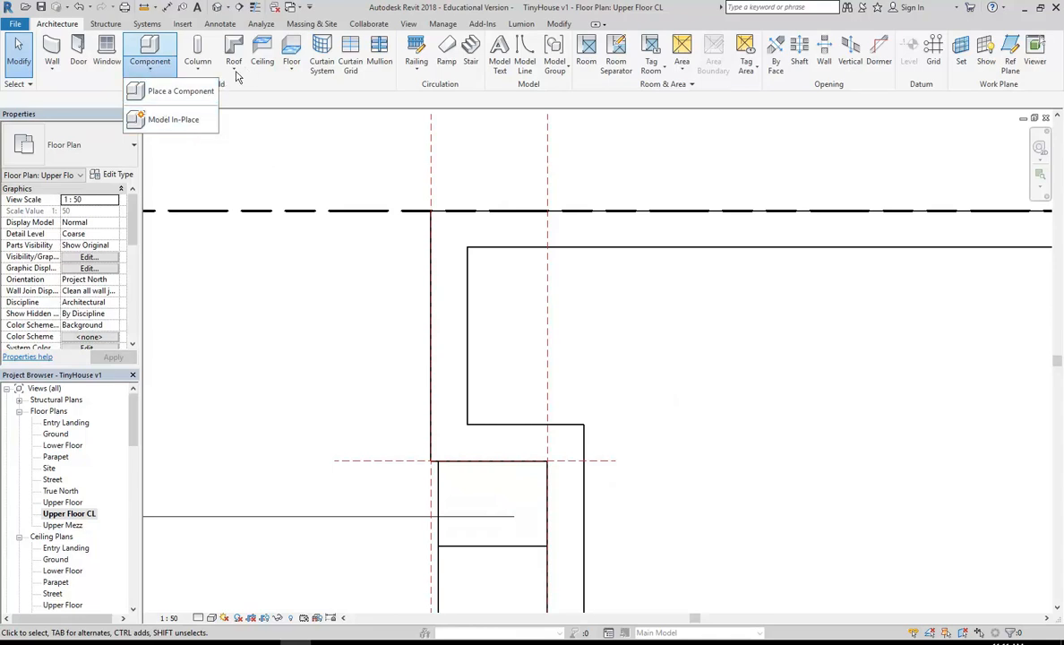
left_click(237, 73)
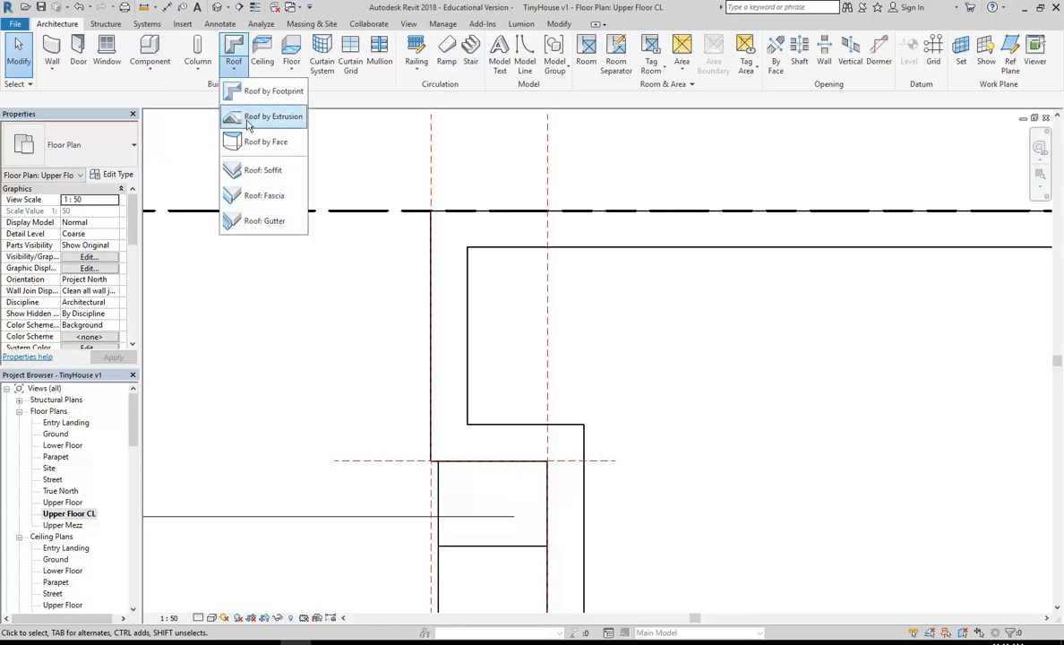
left_click(144, 68)
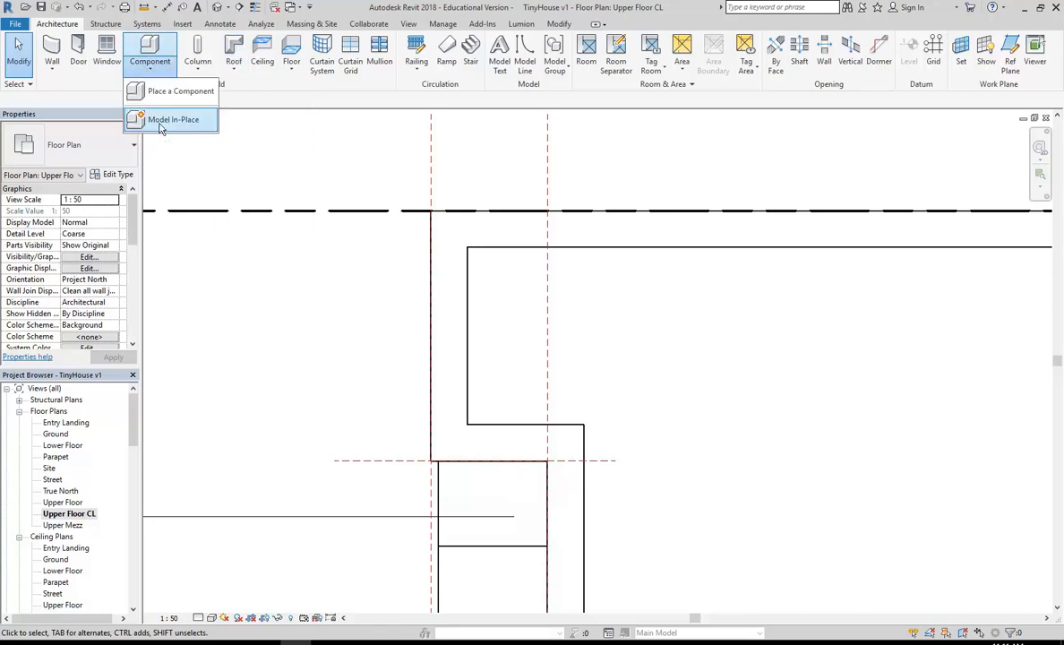
left_click(161, 123)
left_click_drag(618, 241, 619, 291)
left_click(465, 313)
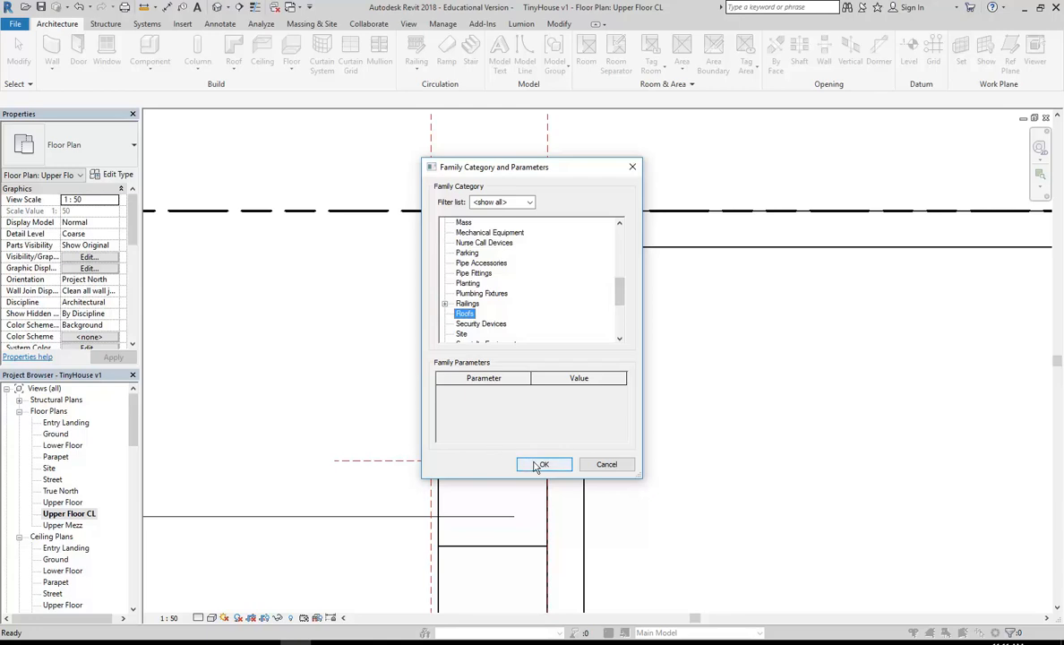
left_click(538, 465)
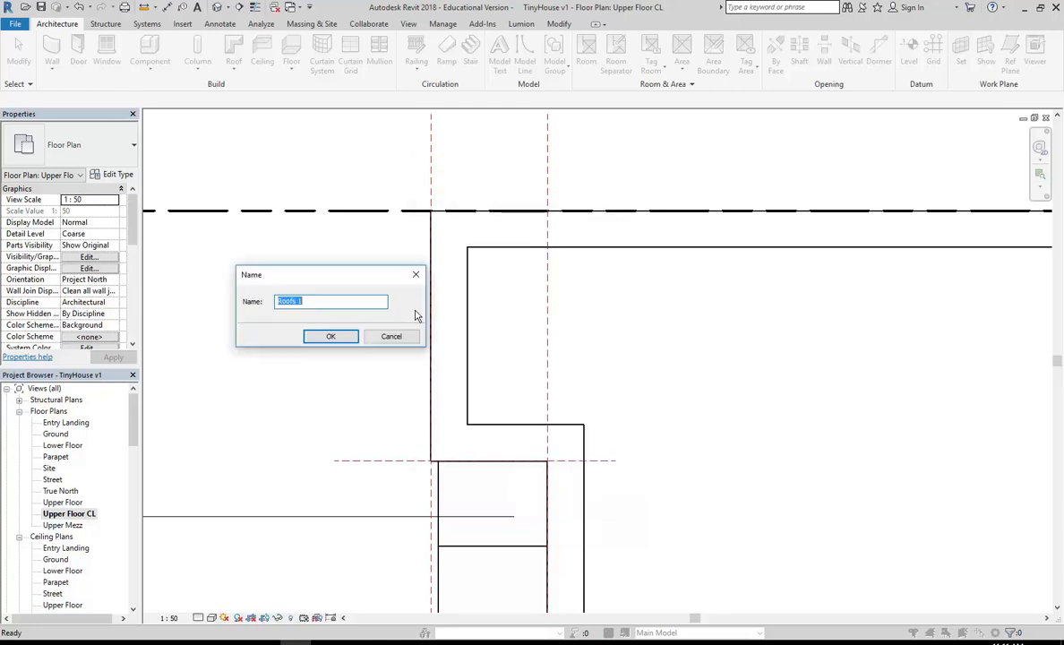
left_click(327, 342)
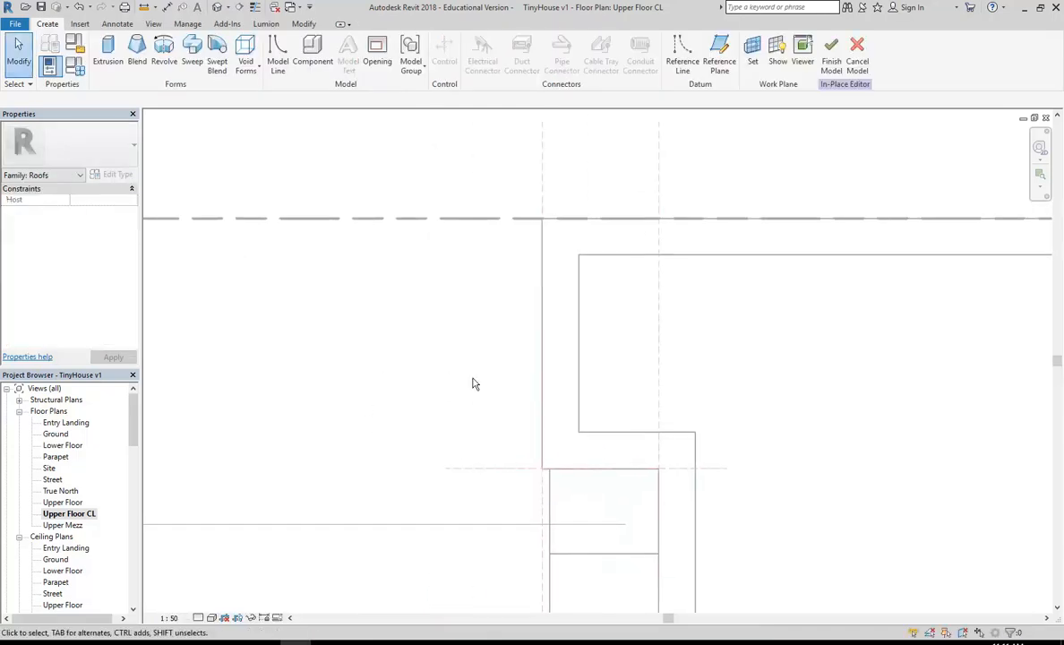
- Start a sweep's path sketch and check the curved roof against the PDF's long section and street elevation
left_click(191, 52)
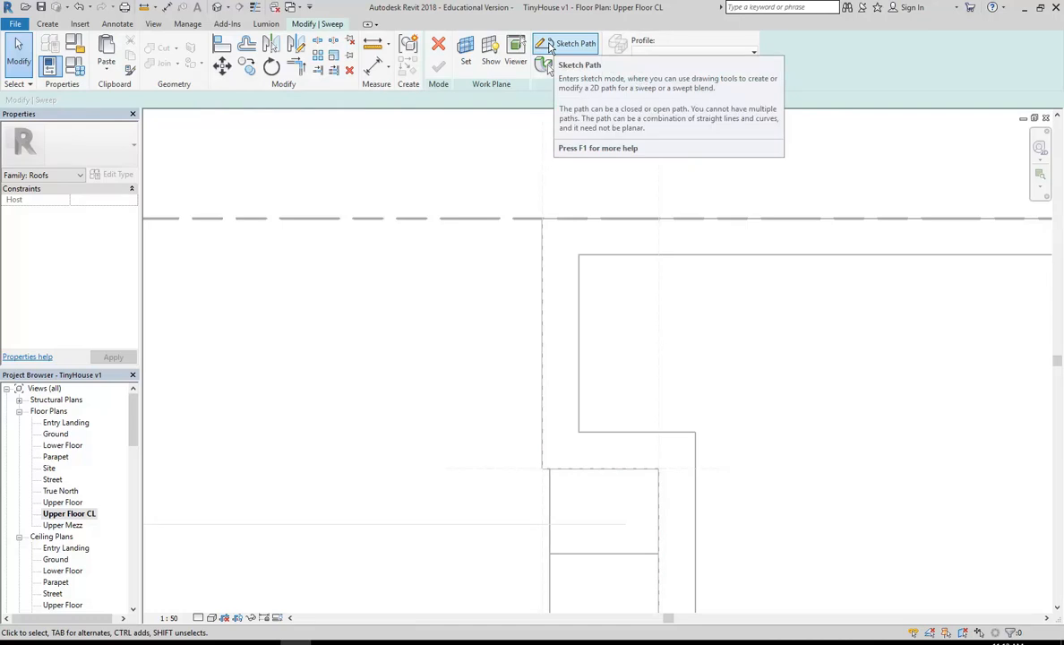
left_click(550, 46)
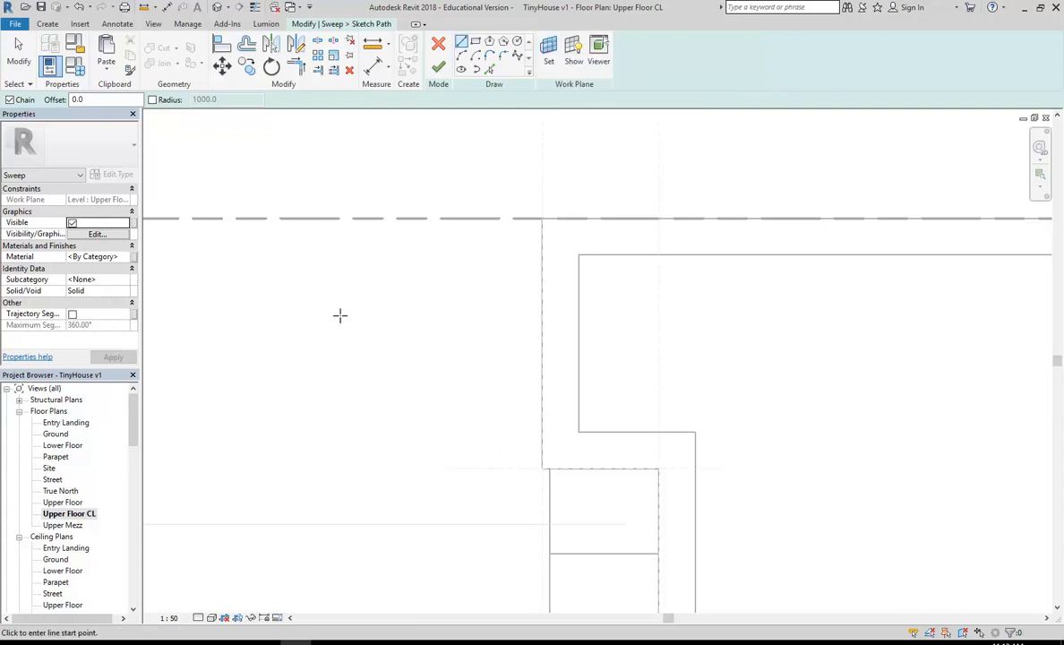
mouse_move(313, 639)
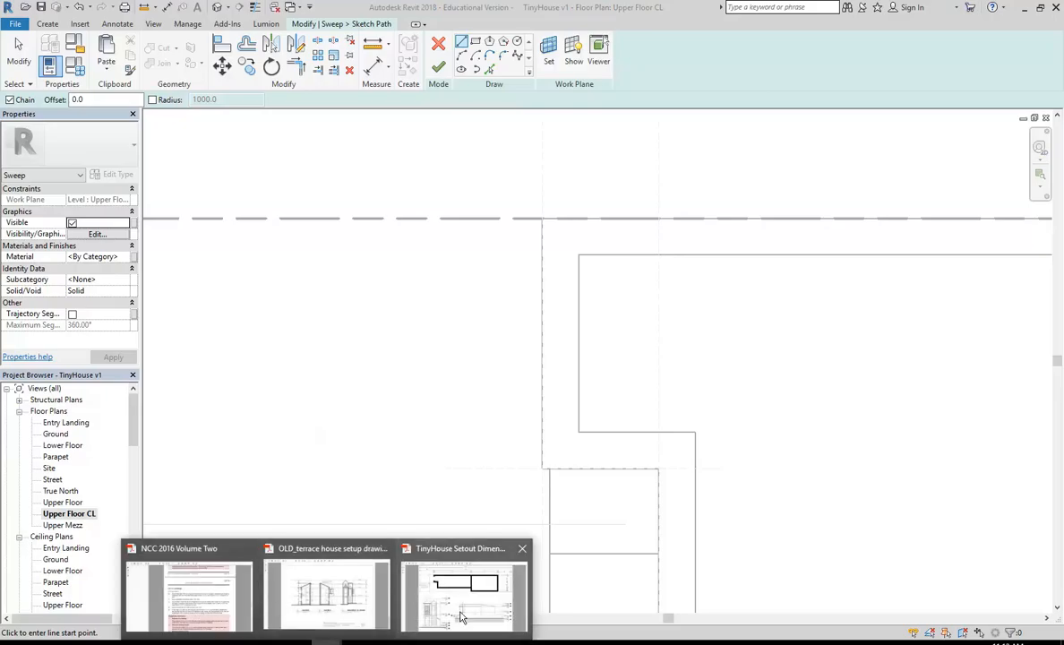
left_click(345, 612)
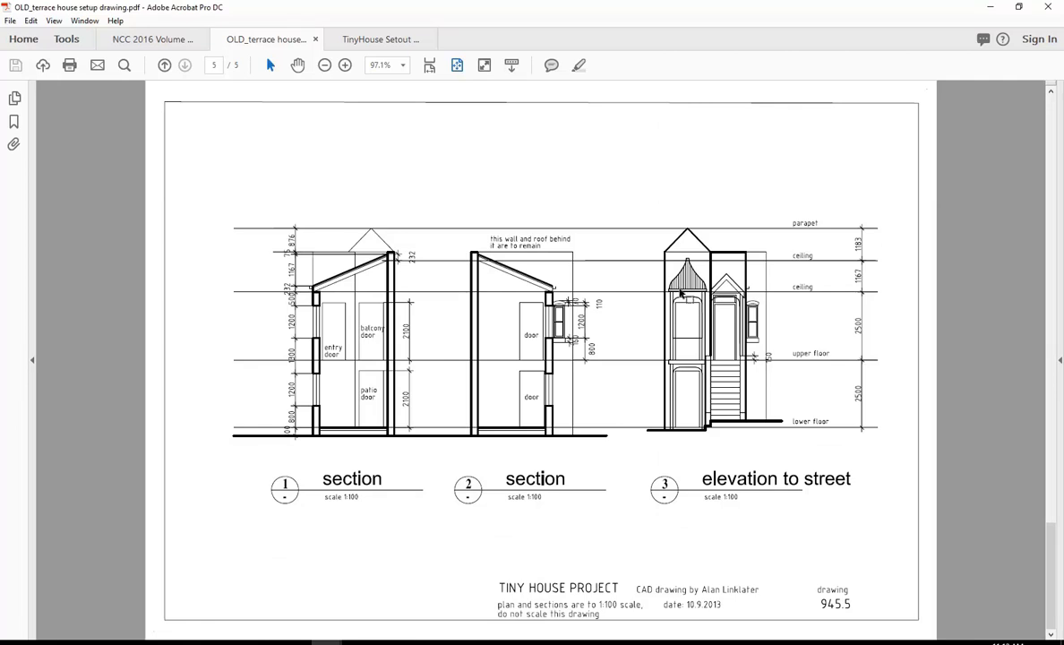
scroll(631, 352, "up", 1)
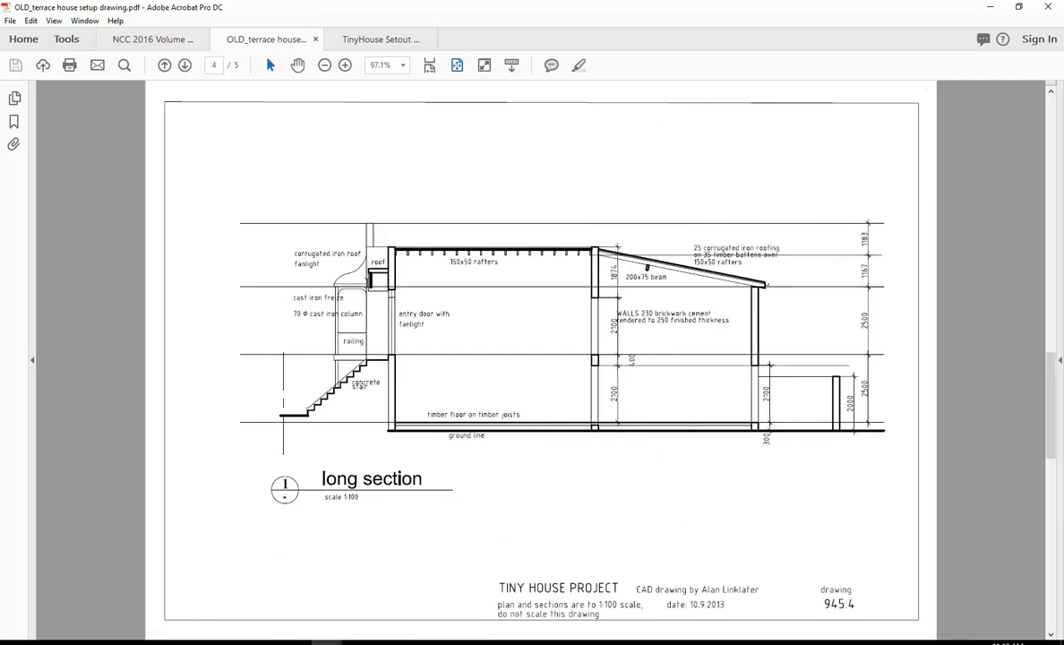
scroll(336, 288, "up", 1)
scroll(339, 295, "down", 1)
scroll(376, 300, "down", 1)
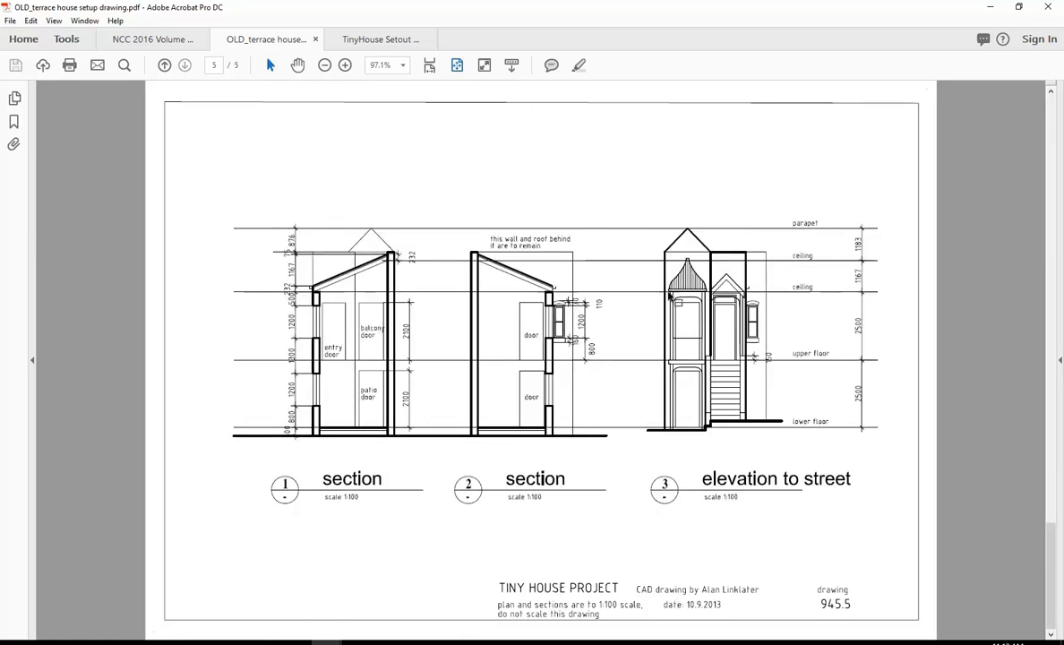
left_click(989, 7)
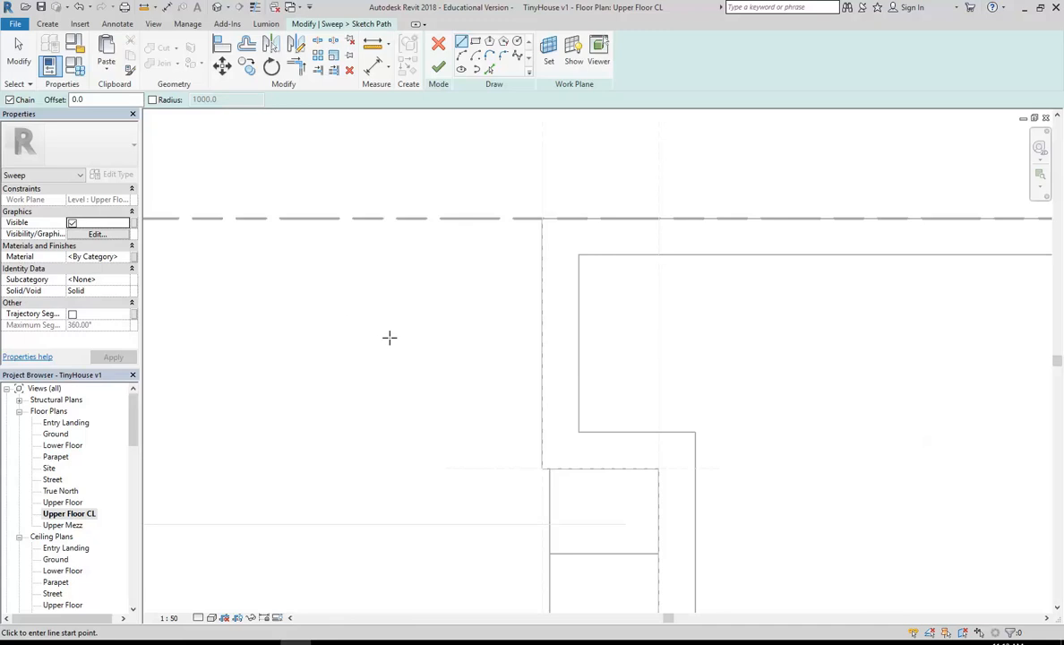
- Sketch and finish a three-sided sweep path projecting 1000 mm from the front wall and 1460 mm wide, with both ends on the wall
left_click(541, 450)
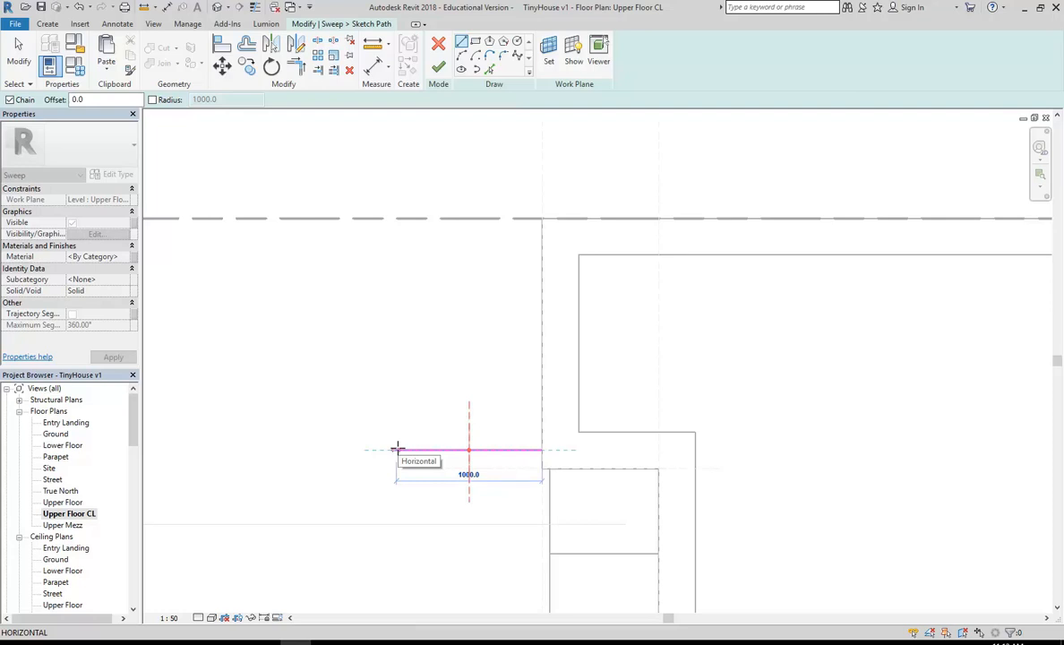
left_click(396, 450)
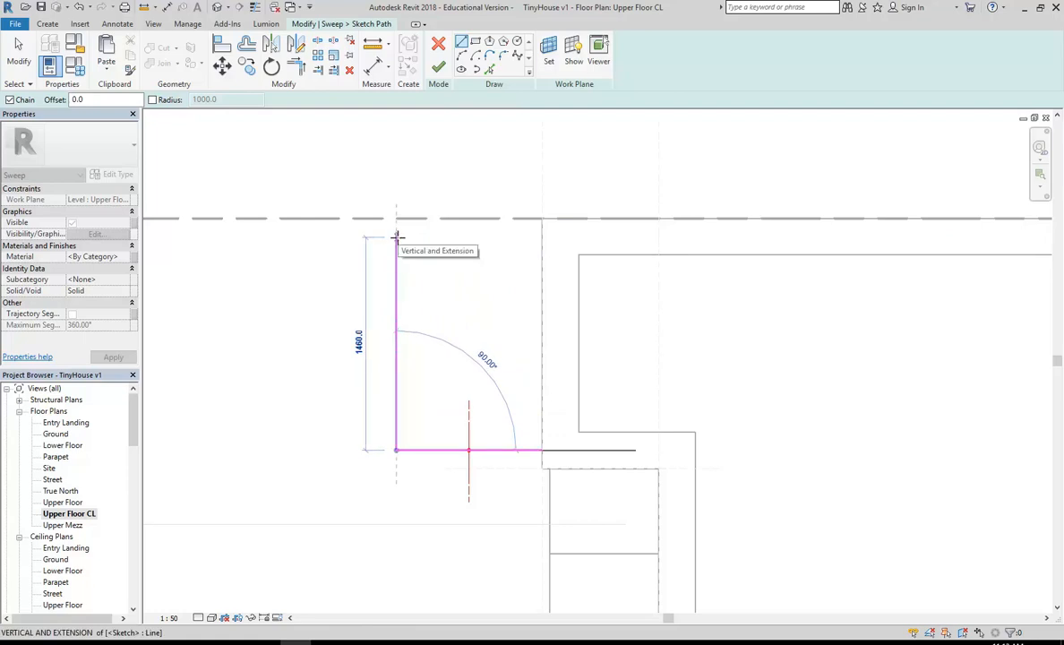
left_click(397, 237)
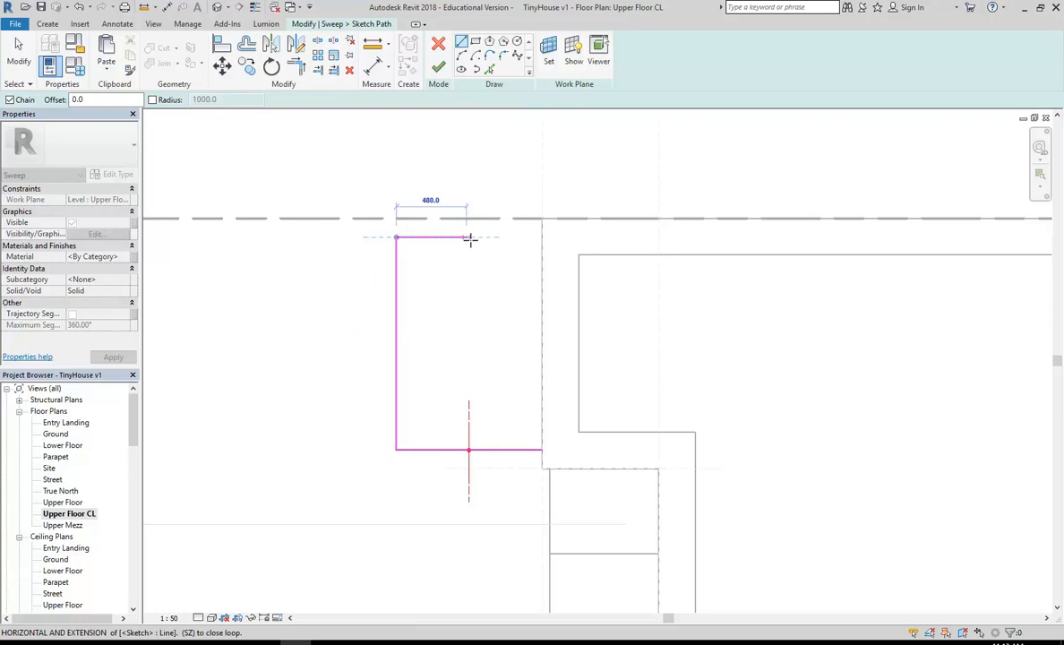
left_click(541, 237)
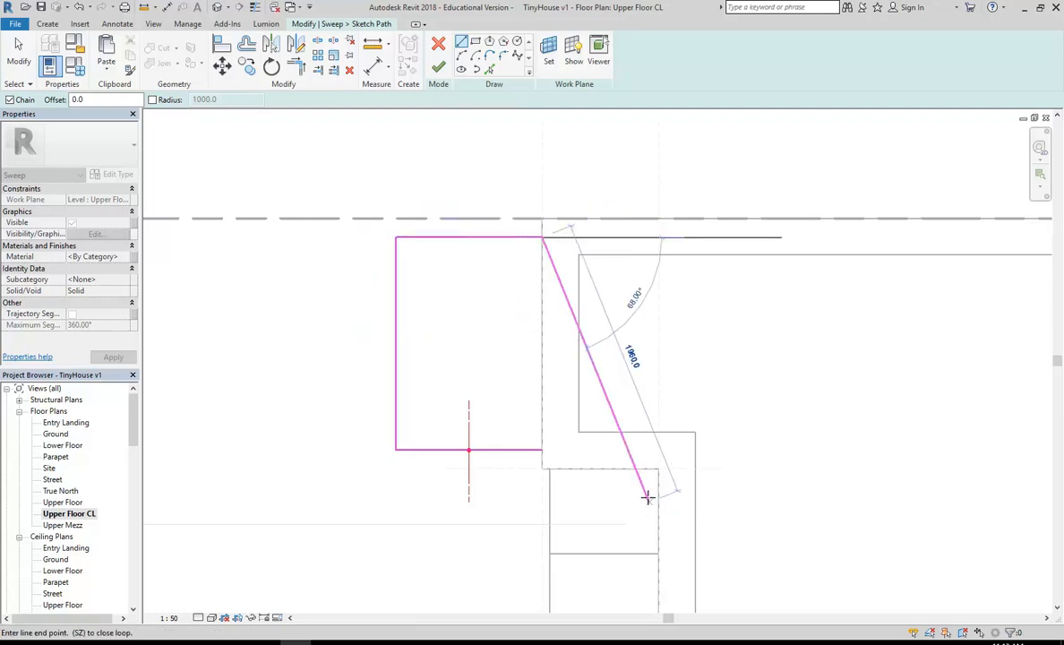
right_click(647, 496)
left_click(684, 313)
scroll(416, 334, "down", 1)
mouse_move(420, 342)
middle_mouse_down()
mouse_move(410, 313)
mouse_move(421, 299)
mouse_move(401, 312)
middle_mouse_up()
scroll(448, 308, "up", 1)
scroll(421, 299, "up", 1)
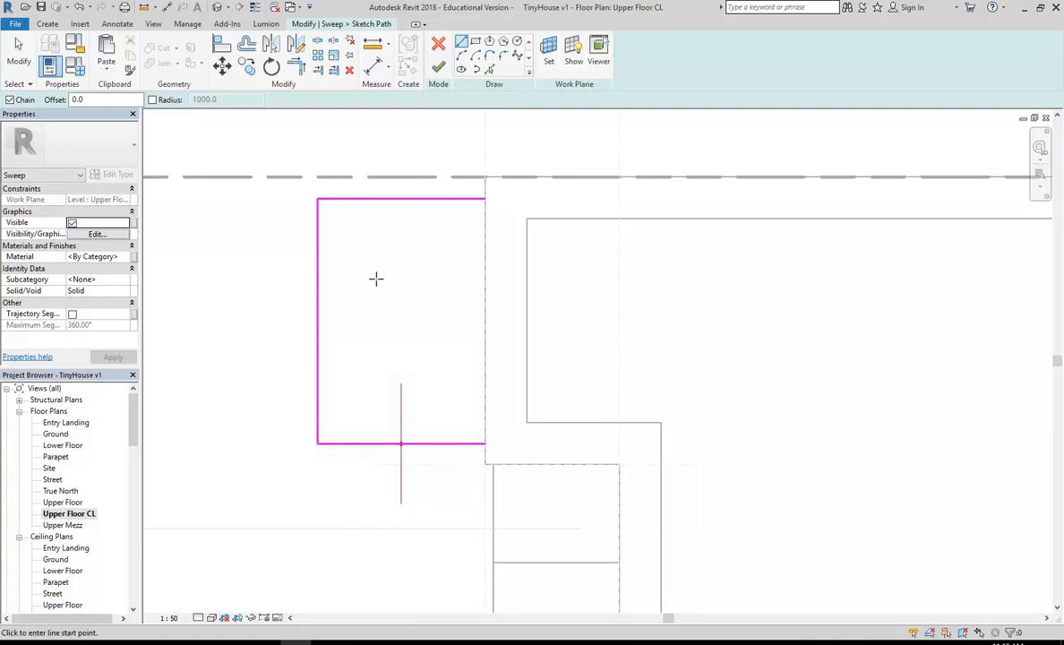
left_click(438, 69)
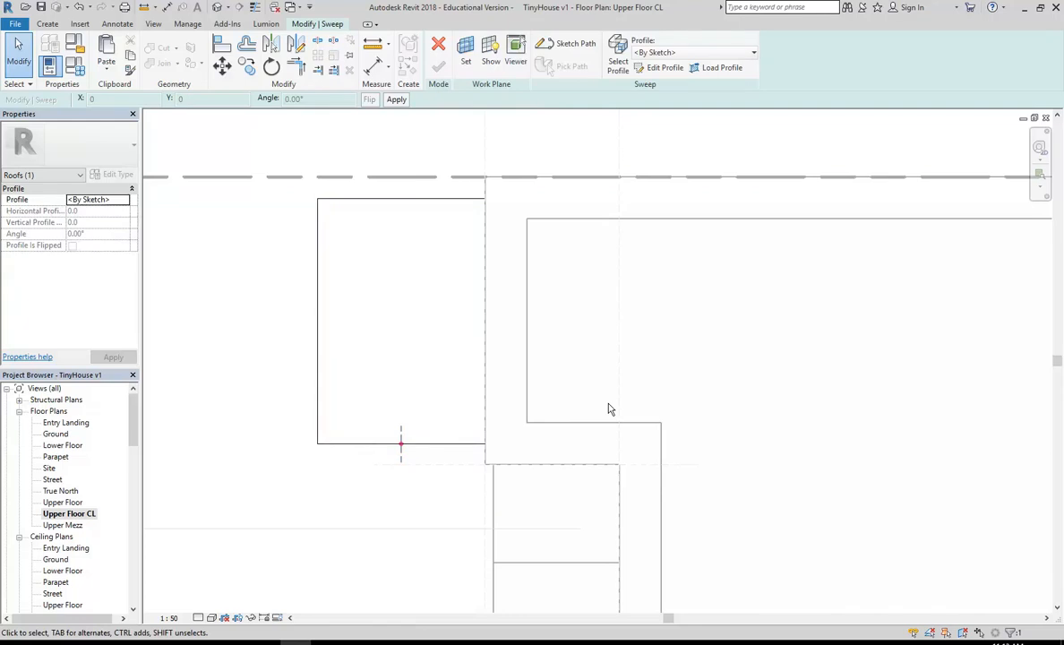
- Open the West elevation around the sweep path above the front door, and open the sweep's profile for editing
middle_click_drag(425, 274, 511, 237)
scroll(130, 415, "down", 7)
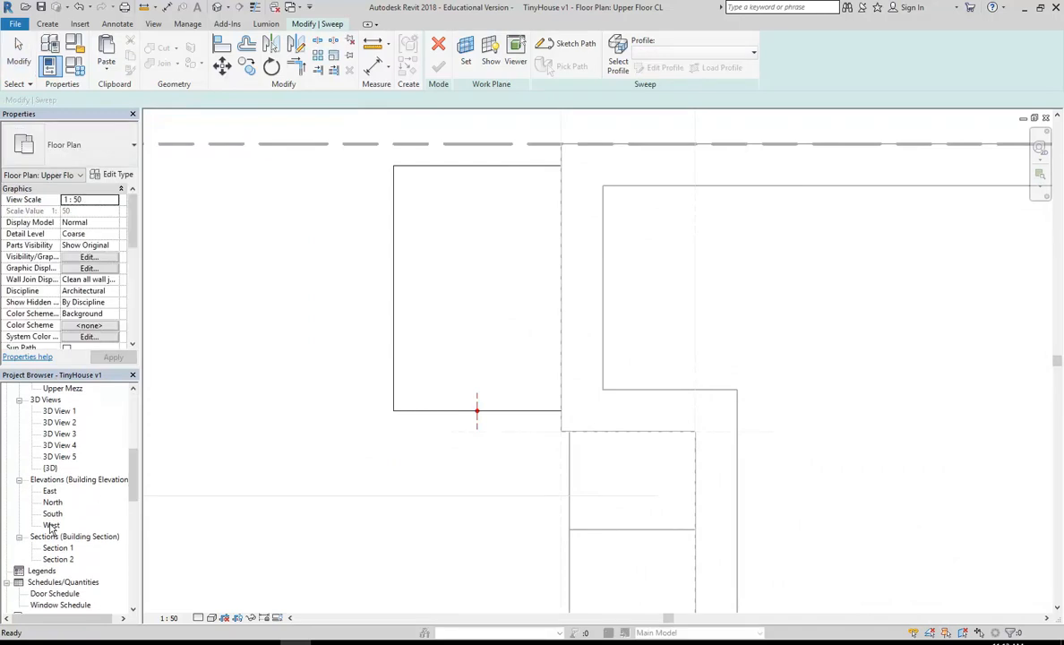
double_click(51, 525)
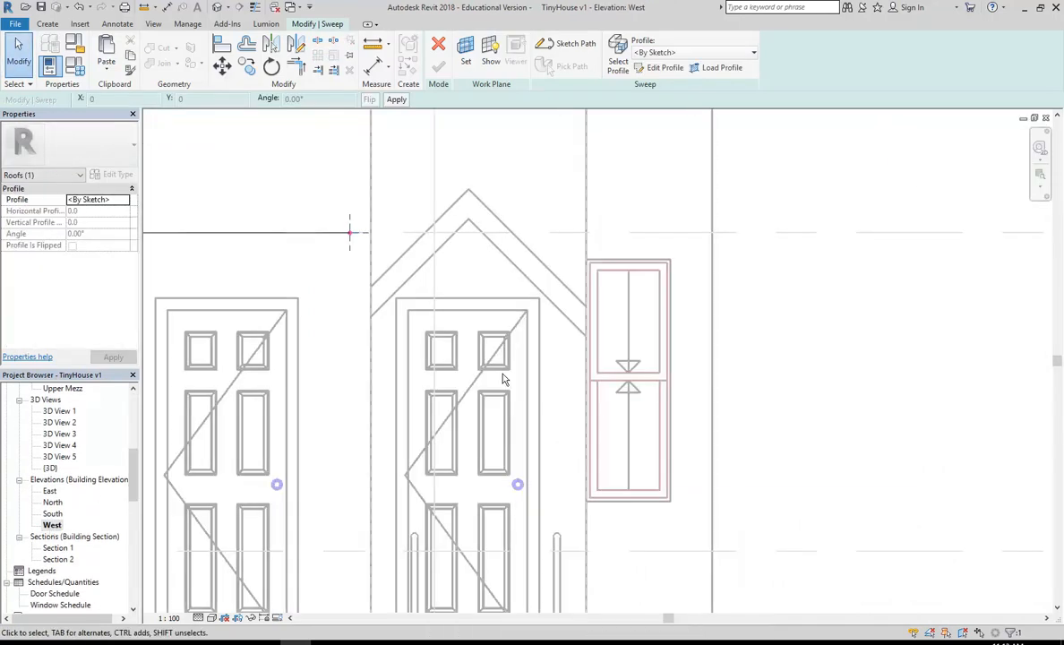
middle_click_drag(435, 312, 620, 346)
scroll(555, 289, "up", 3)
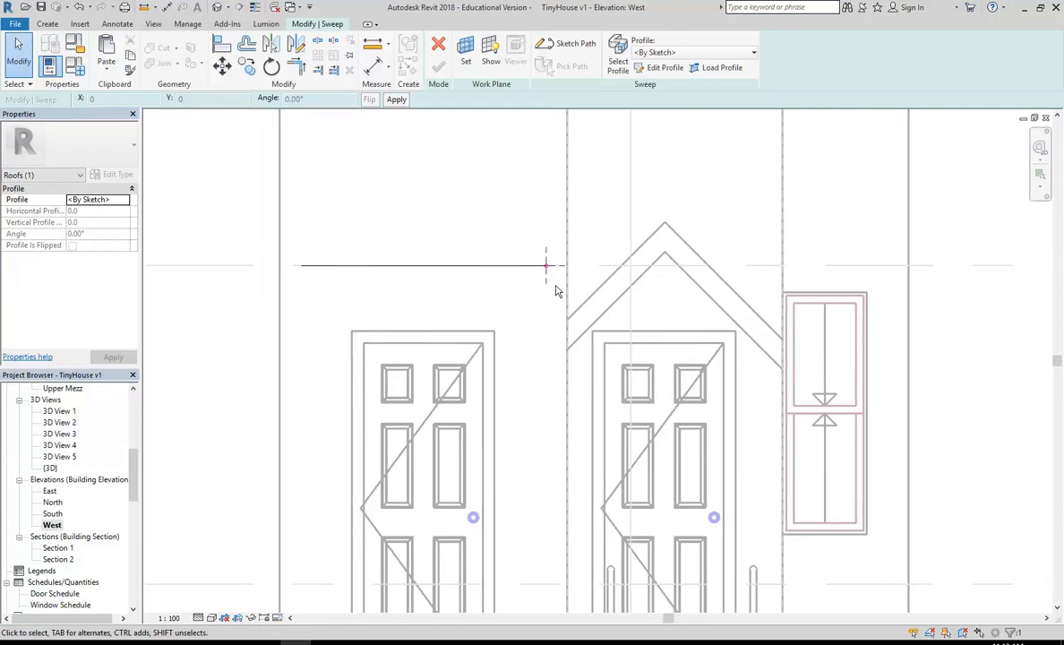
scroll(577, 303, "up", 2)
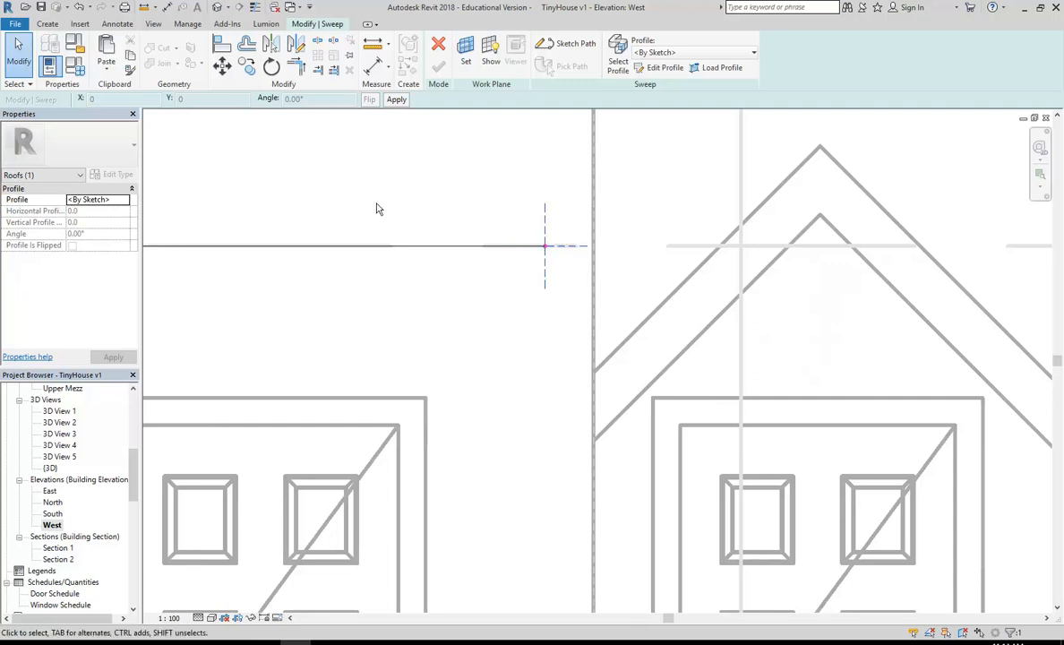
scroll(496, 318, "down", 3)
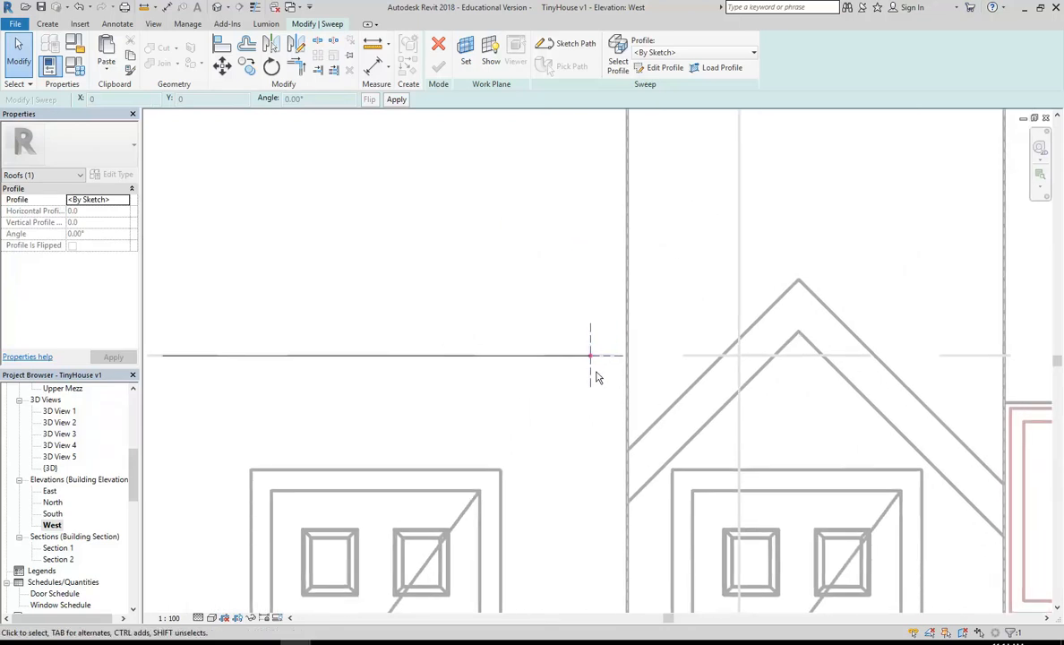
scroll(502, 340, "down", 2)
middle_click_drag(492, 338, 478, 332)
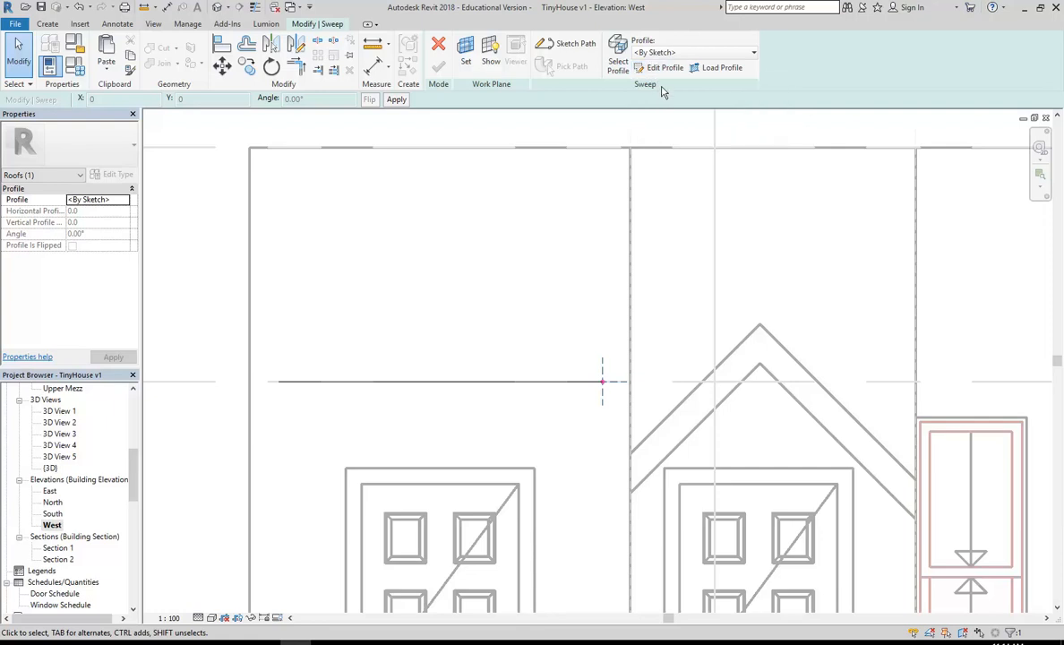
left_click(615, 55)
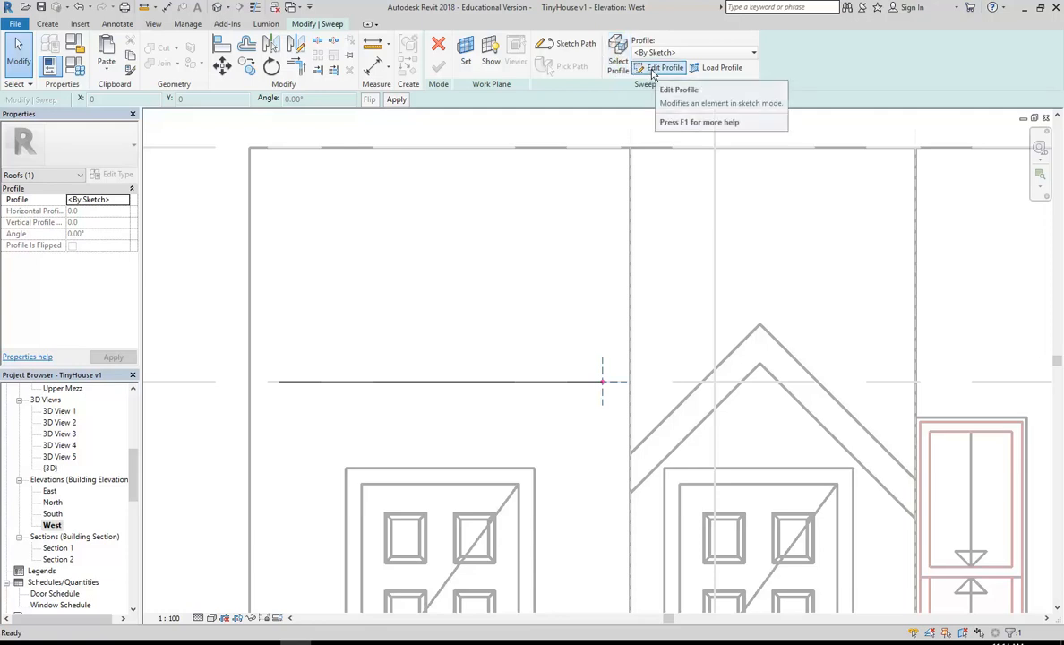
left_click(653, 72)
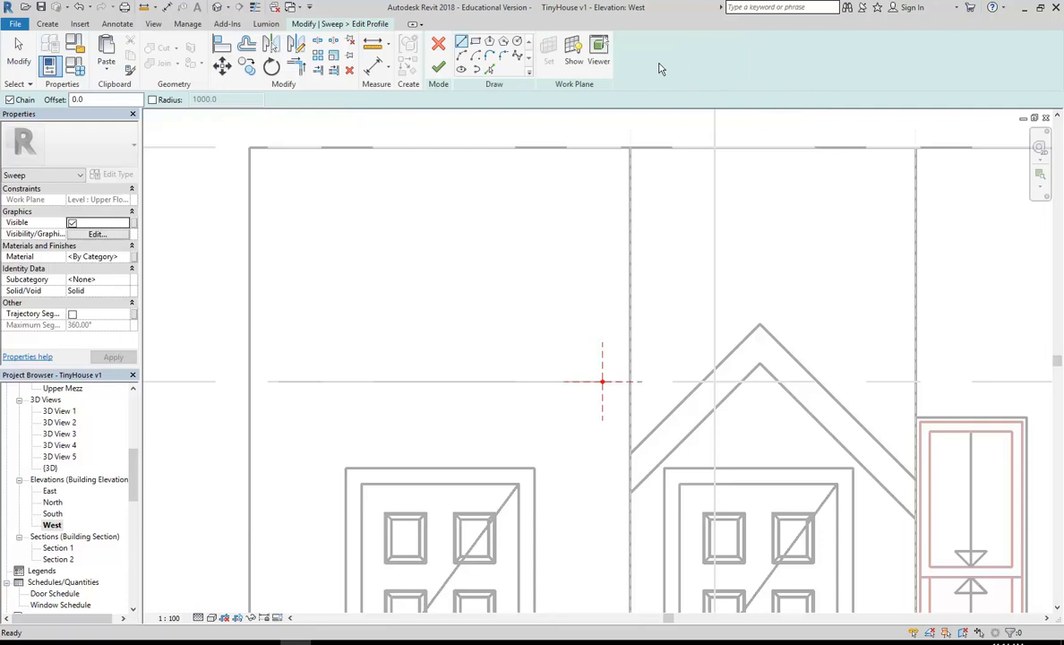
- Sketch the profile's lower arc from the path's reference point up and away from the gable, about 540 mm across with a 545 mm radius
left_click(461, 57)
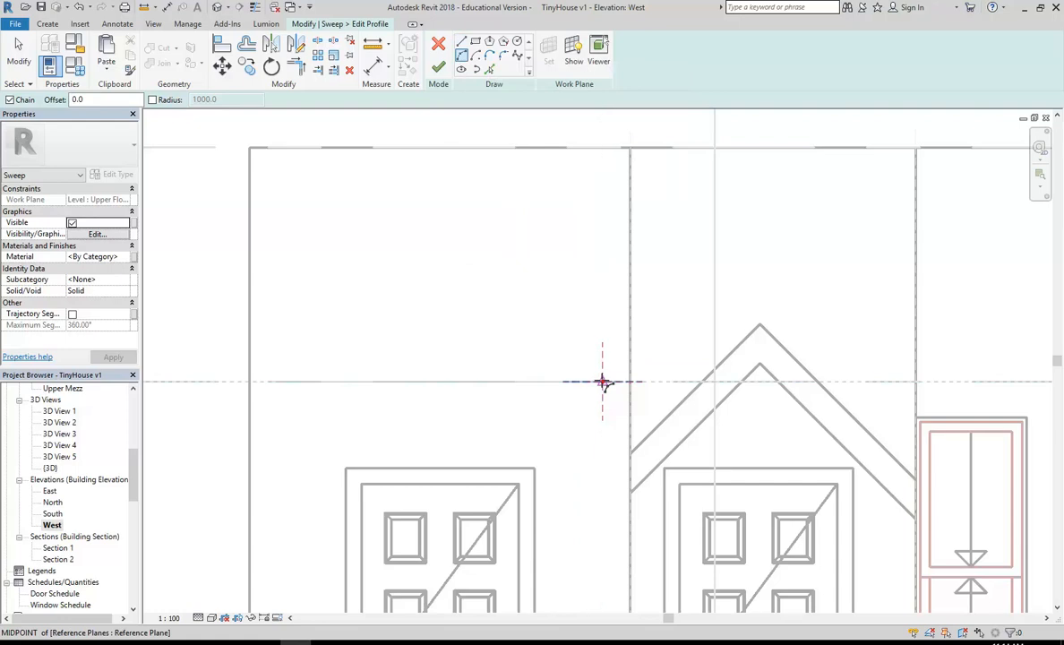
scroll(602, 381, "up", 4)
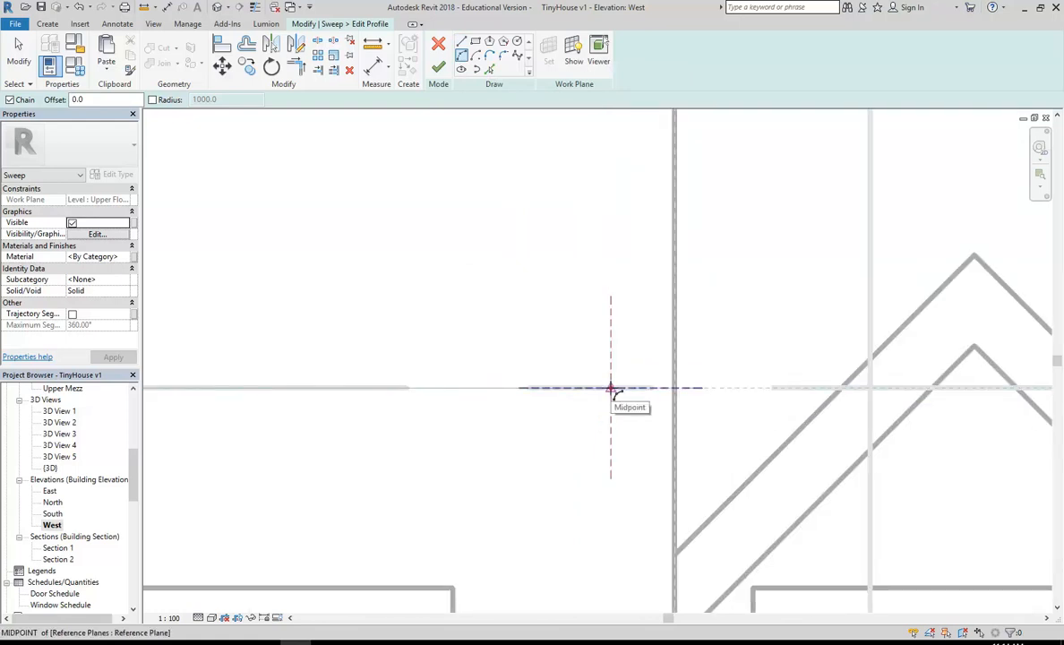
left_click(611, 387)
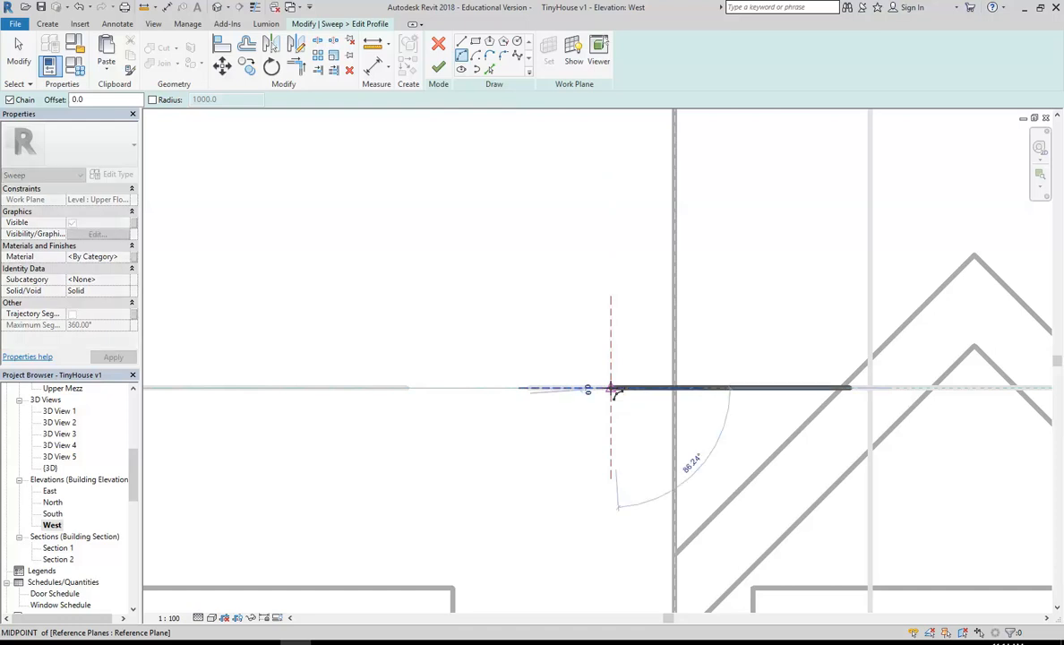
scroll(467, 258, "down", 2)
middle_click_drag(469, 262, 521, 403)
scroll(474, 278, "down", 1)
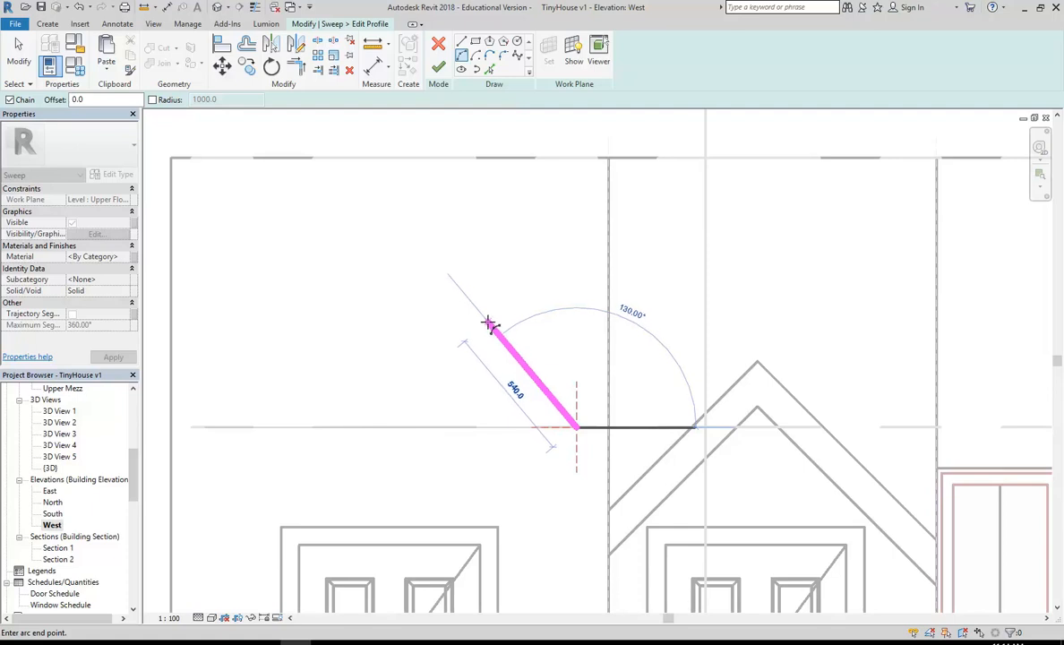
left_click(488, 320)
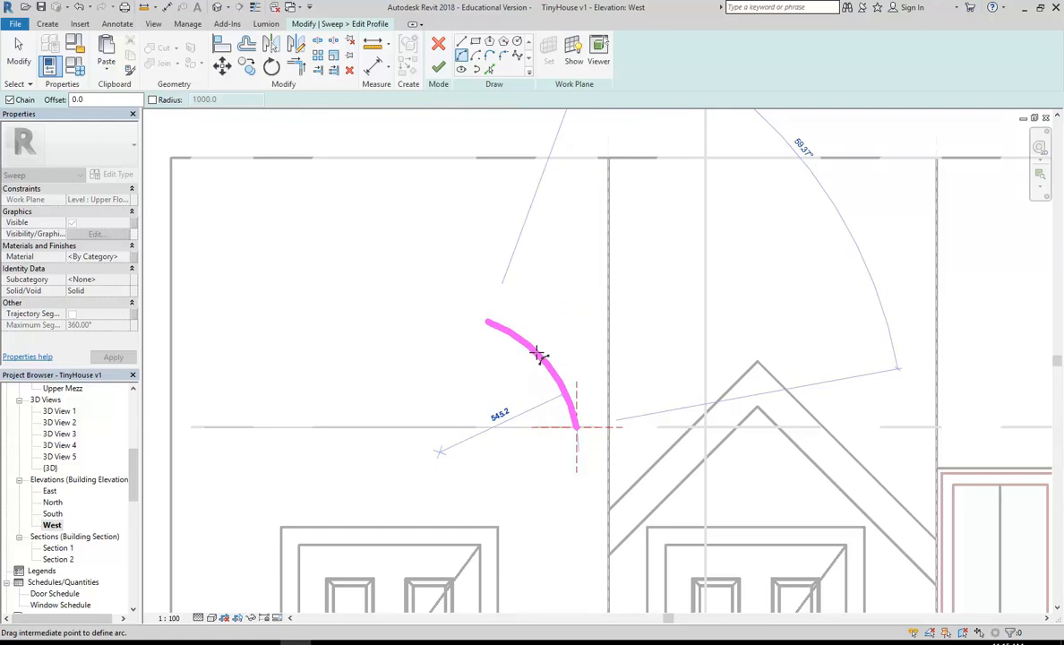
left_click(539, 355)
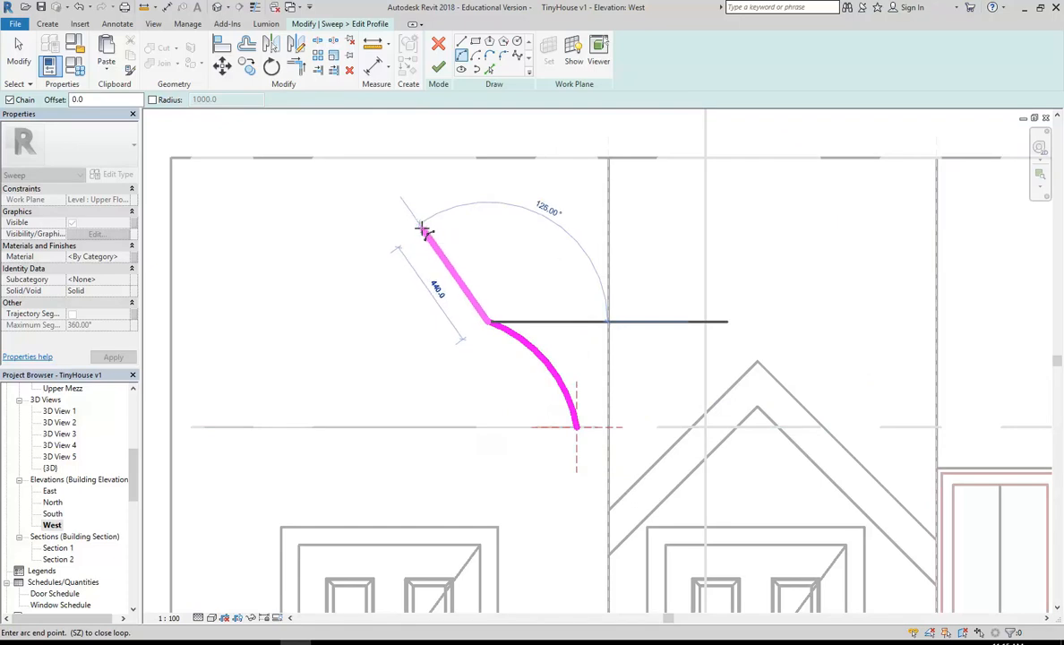
- Continue the profile upward with a tangent, oppositely curved arc of about 387 mm radius, forming an S-curve
left_click(423, 230)
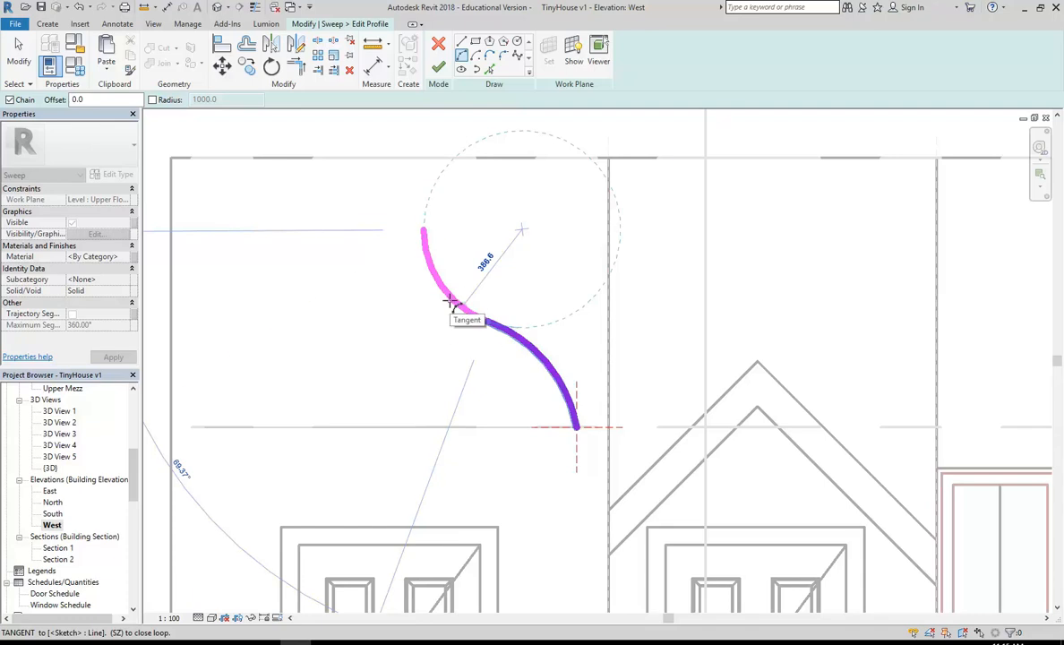
left_click(424, 231)
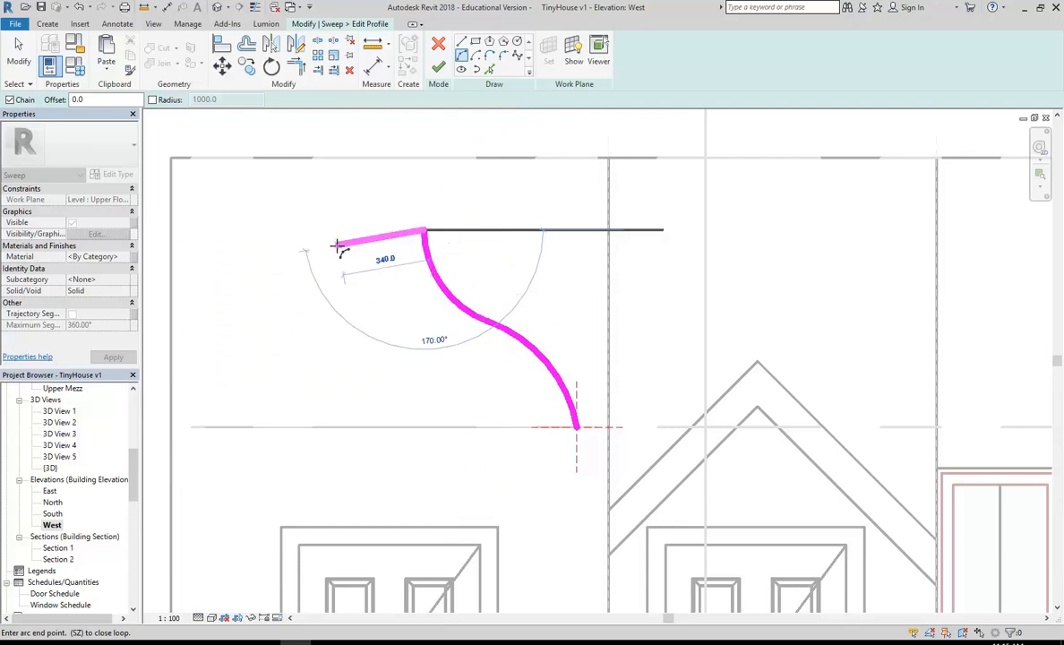
right_click(328, 185)
left_click(355, 190)
right_click(387, 205)
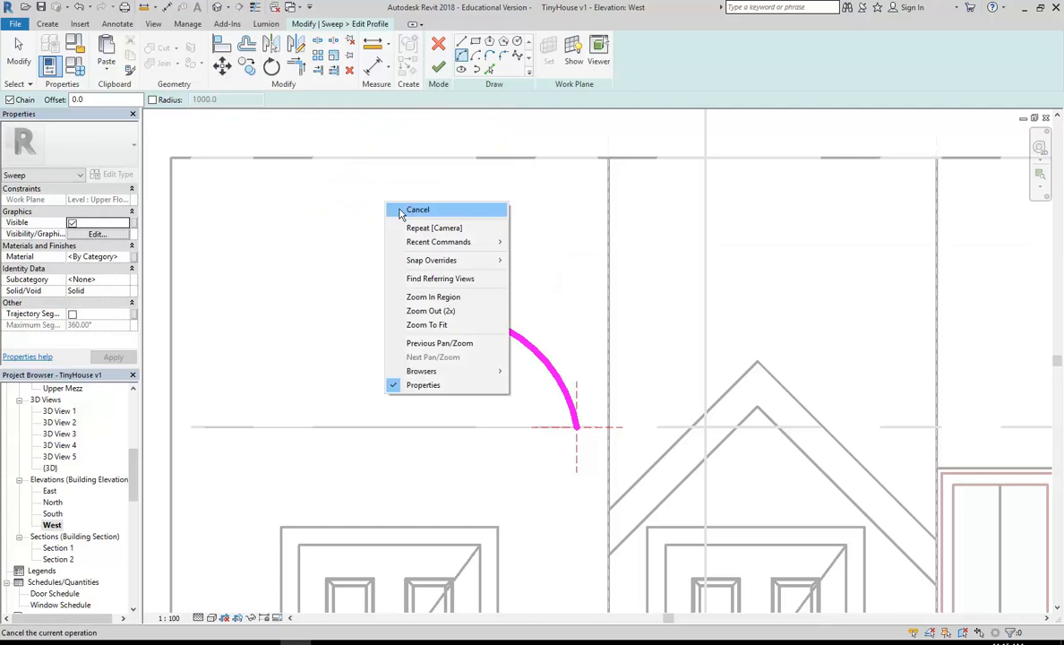
left_click(401, 211)
- Shorten the profile's upper arc at its free end to about 64.5°, keeping its radius
left_click(428, 247)
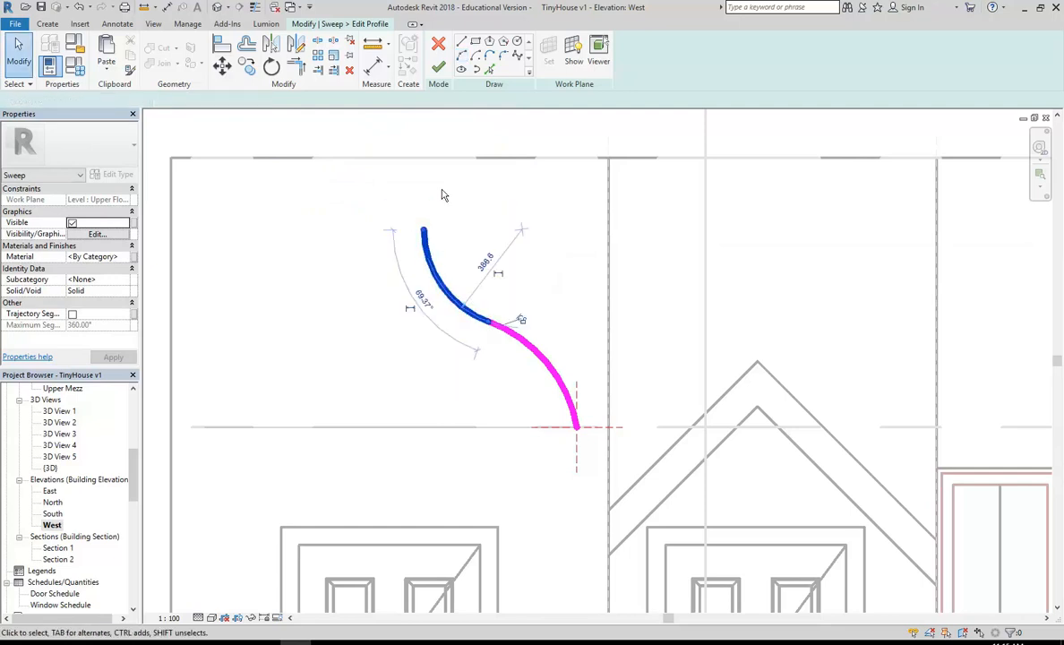
scroll(451, 230, "up", 2)
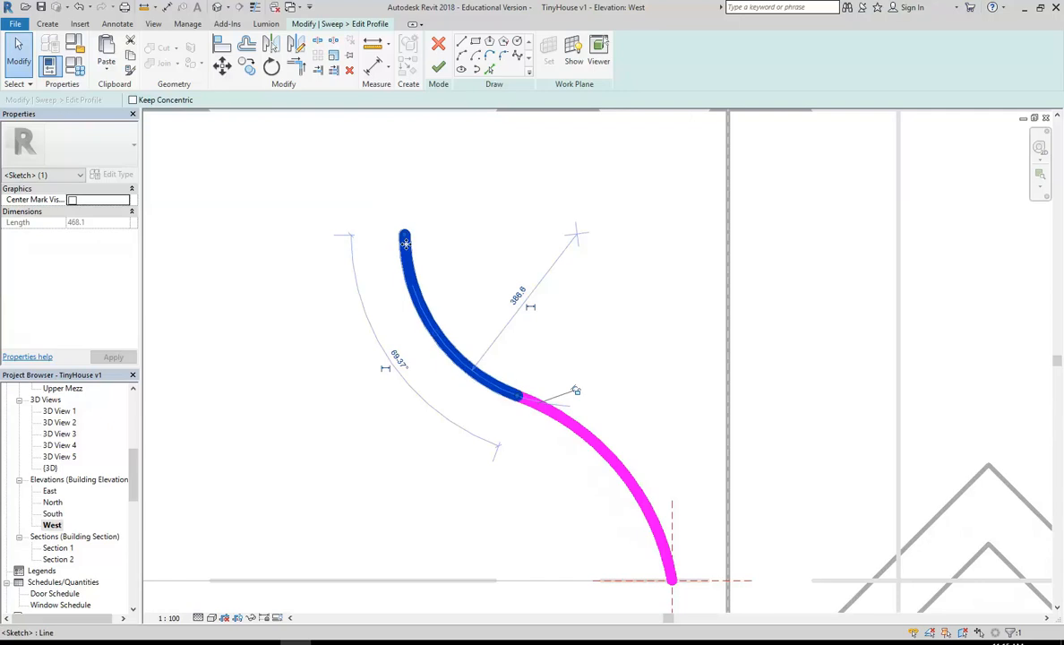
key("Escape")
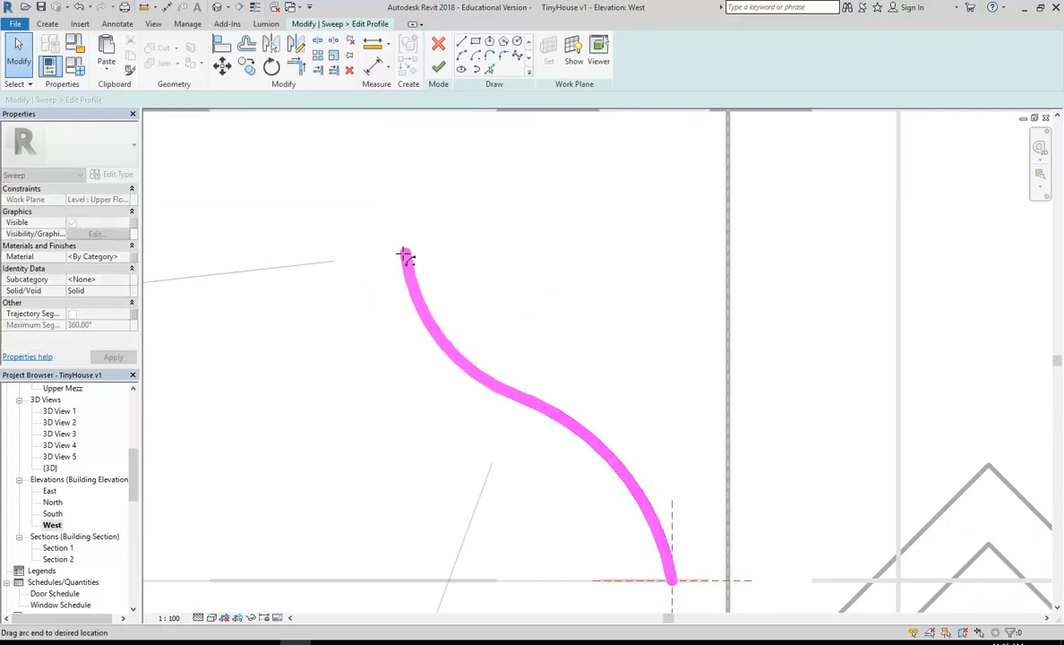
left_click(405, 255)
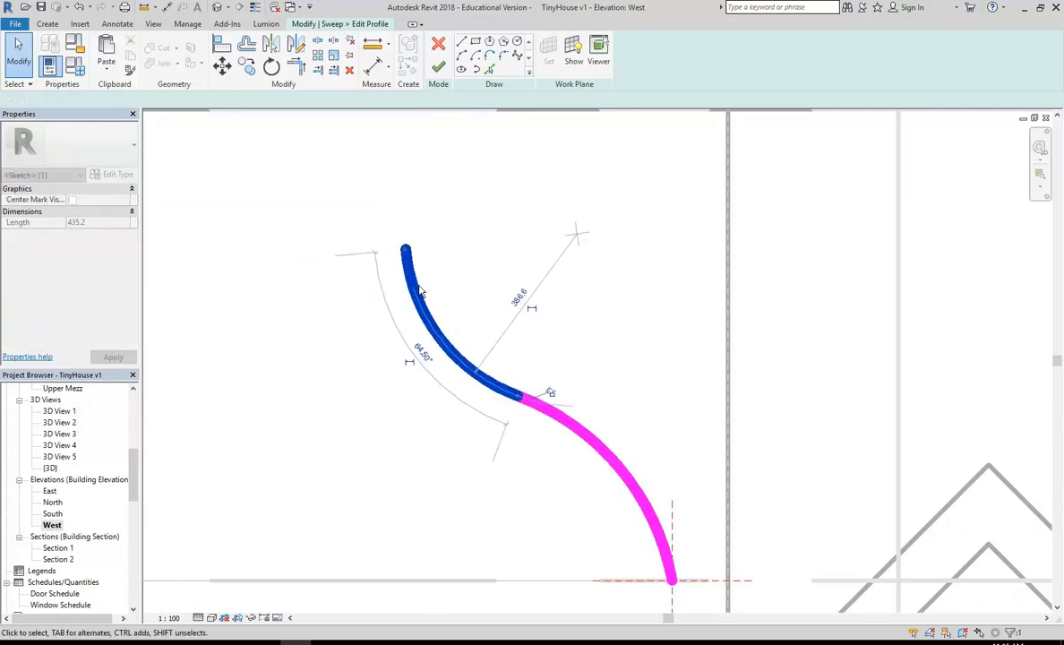
left_click(316, 347)
scroll(316, 347, "down", 2)
middle_click_drag(316, 346, 394, 298)
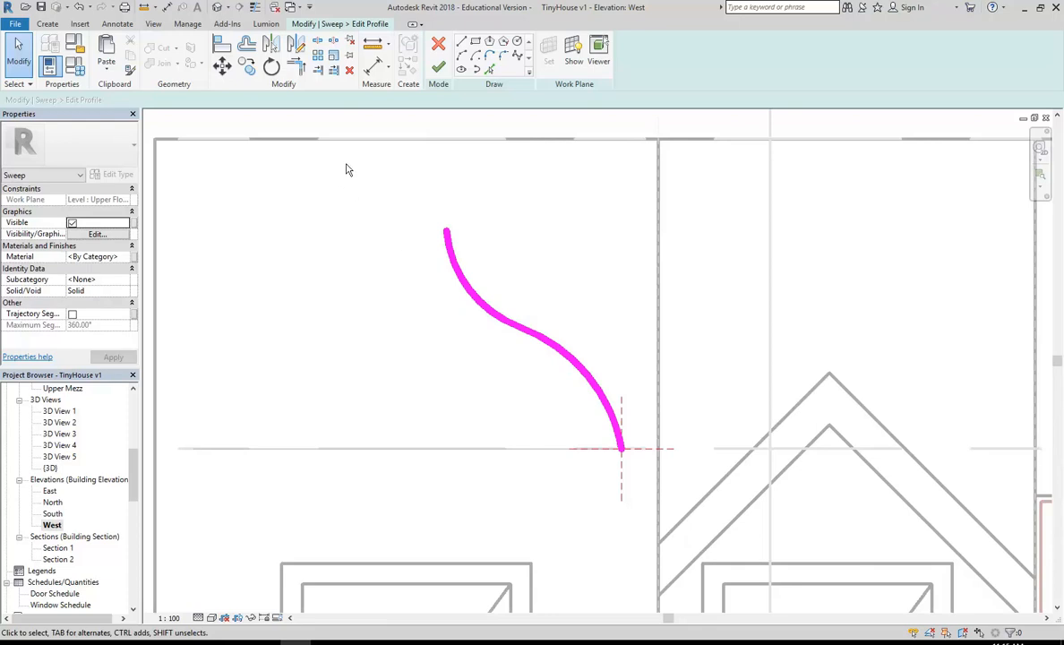
- Close the profile with a 40 mm horizontal top line, a vertical back line and a horizontal base, and finish the profile sketch
left_click(462, 44)
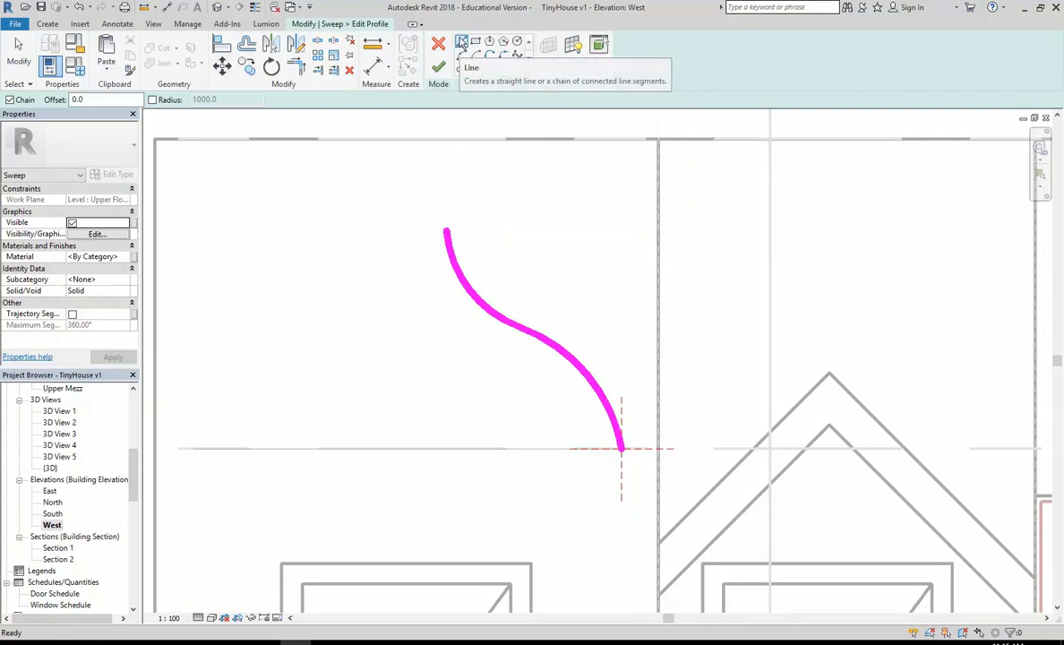
left_click(445, 231)
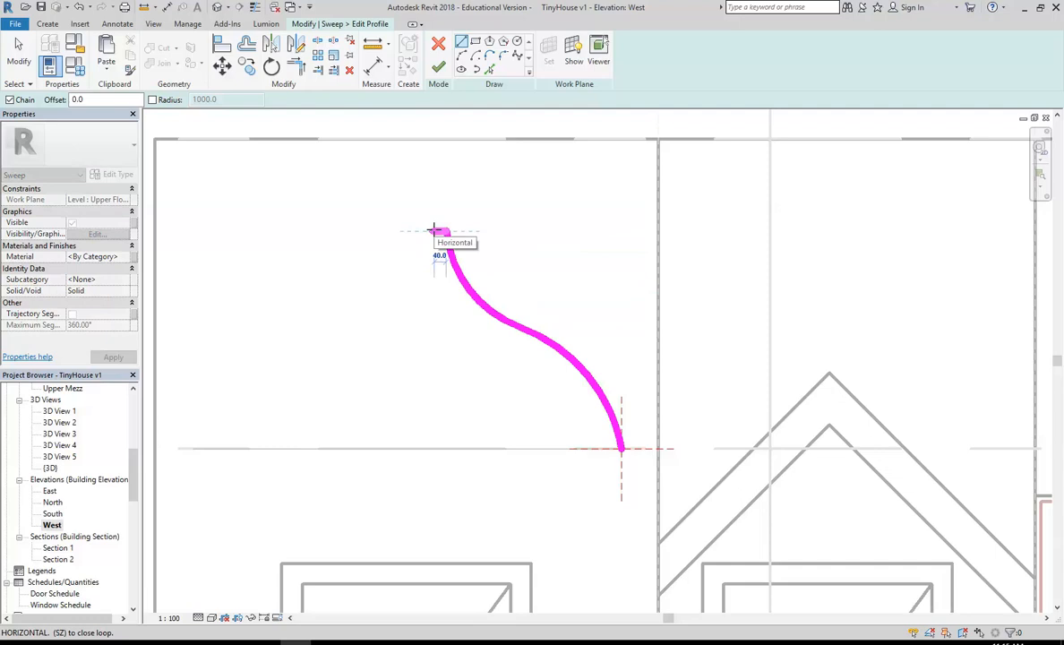
left_click(435, 231)
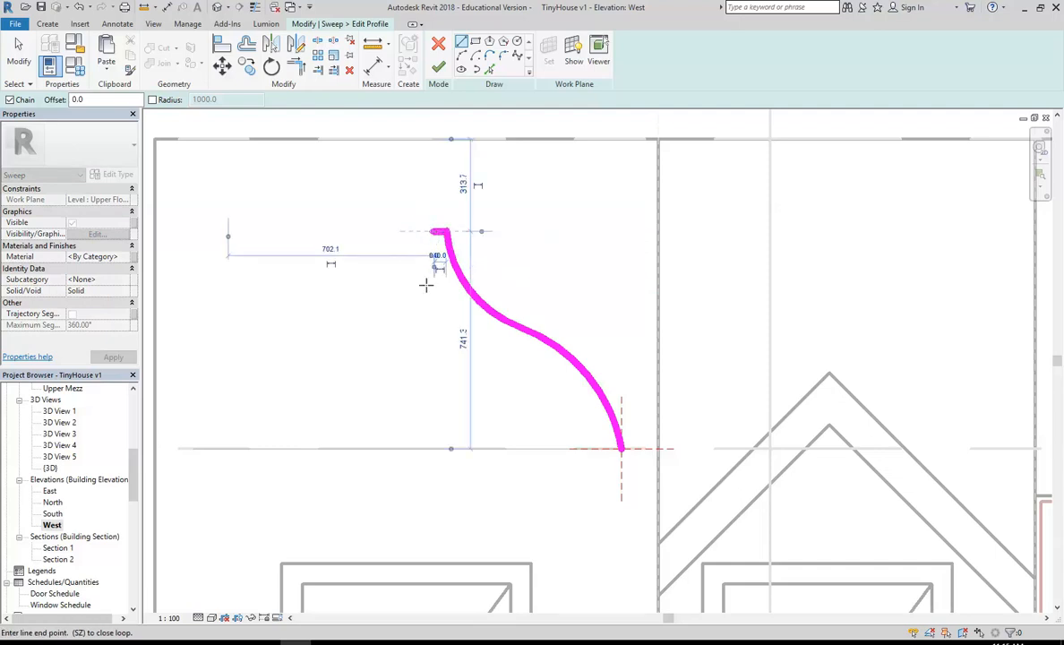
left_click(434, 448)
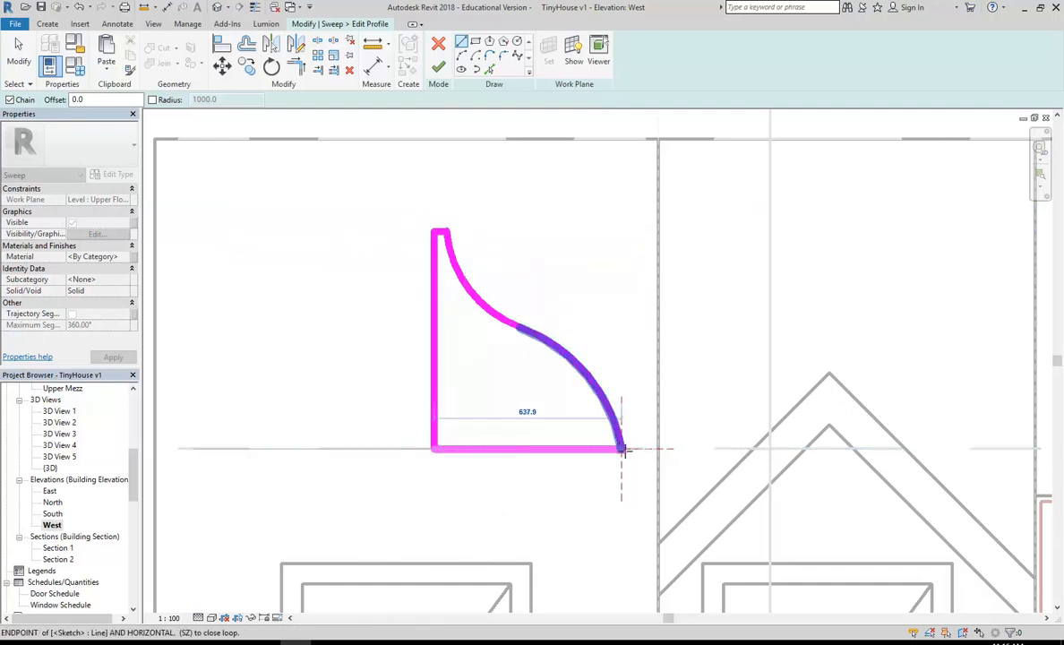
left_click(622, 448)
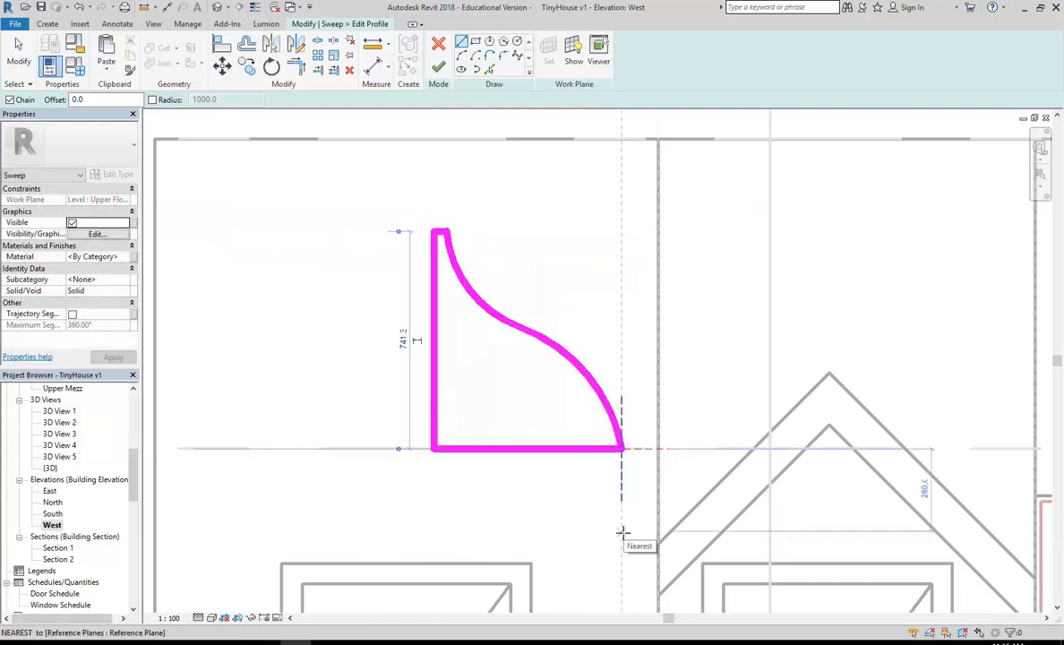
key("Escape")
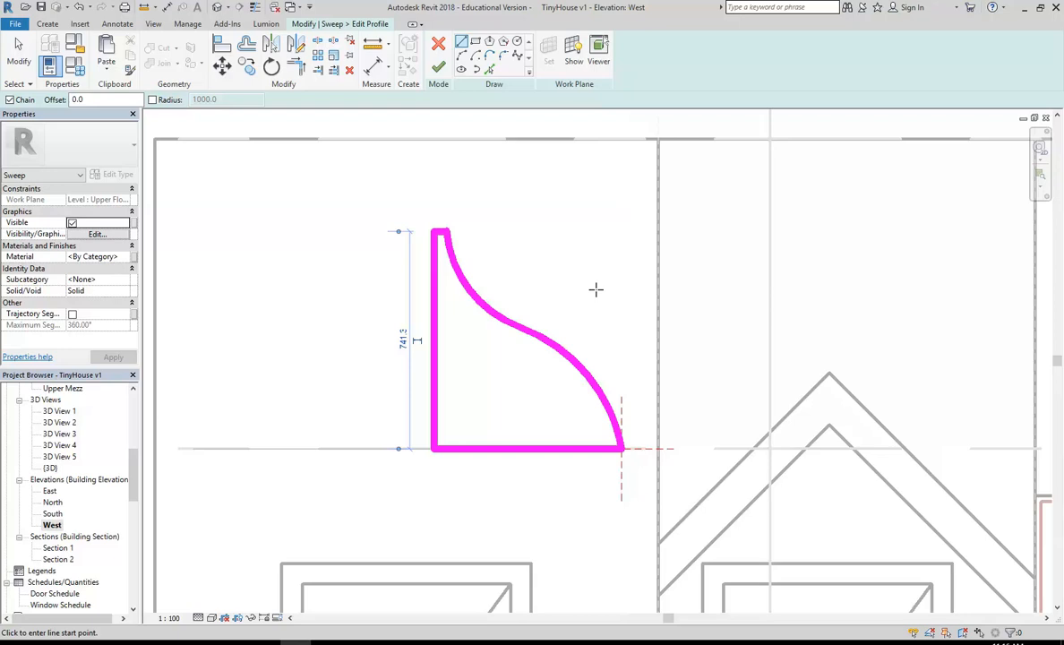
left_click(438, 67)
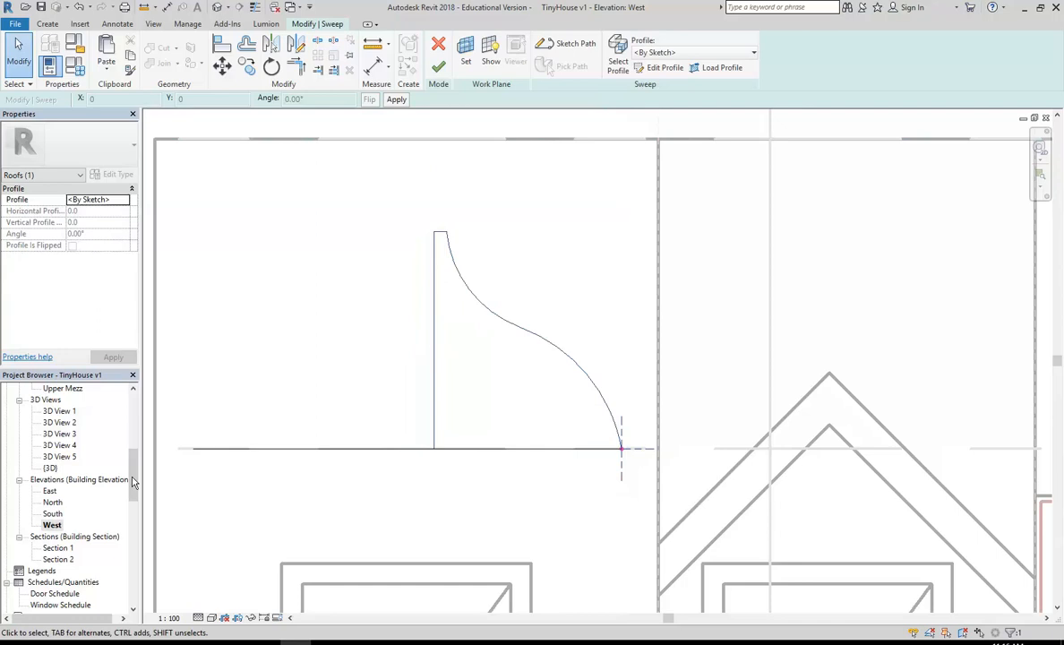
- Open the default 3D view around the door and complete the sweep from its path and profile
double_click(50, 468)
middle_click_drag(360, 326, 647, 337)
middle_click_drag(477, 356, 592, 332, "shift")
middle_click_drag(521, 326, 534, 436)
middle_click_drag(535, 436, 503, 460, "shift")
scroll(517, 430, "up", 1)
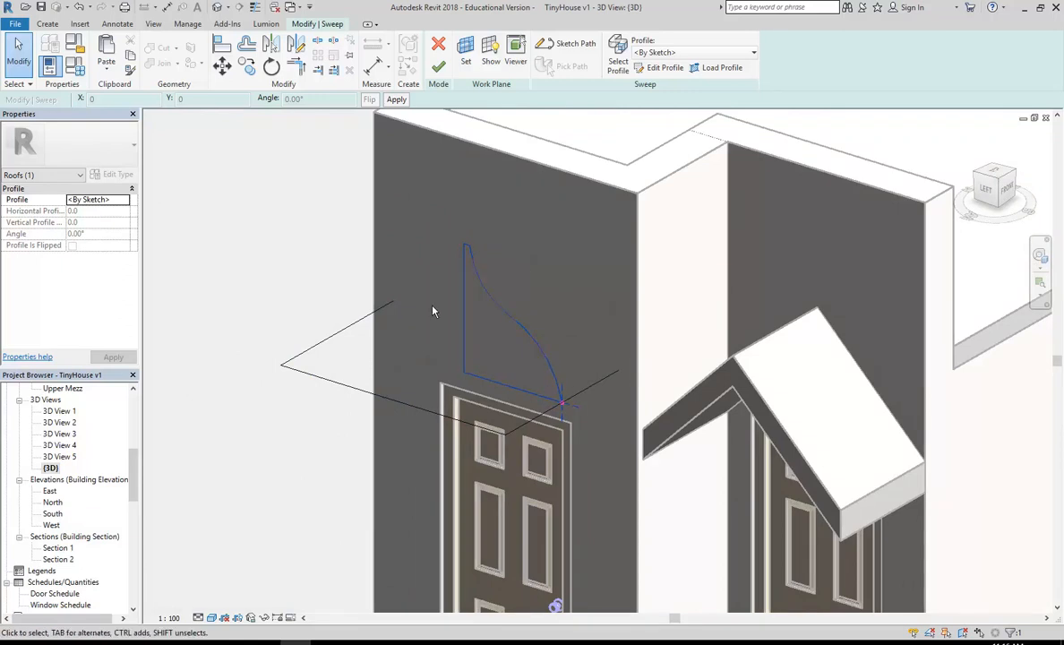
left_click(438, 66)
middle_click_drag(403, 579, 389, 558)
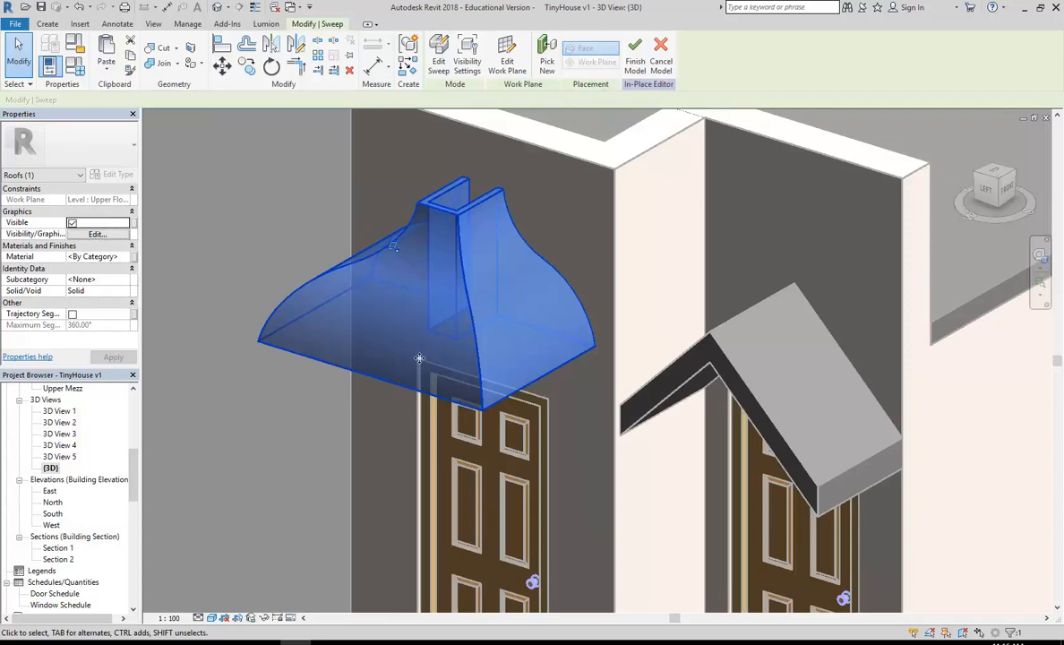
- Examine the swept roof's top, curved sides and position above the door from several angles
left_click(530, 211)
middle_click_drag(530, 211, 502, 260, "shift")
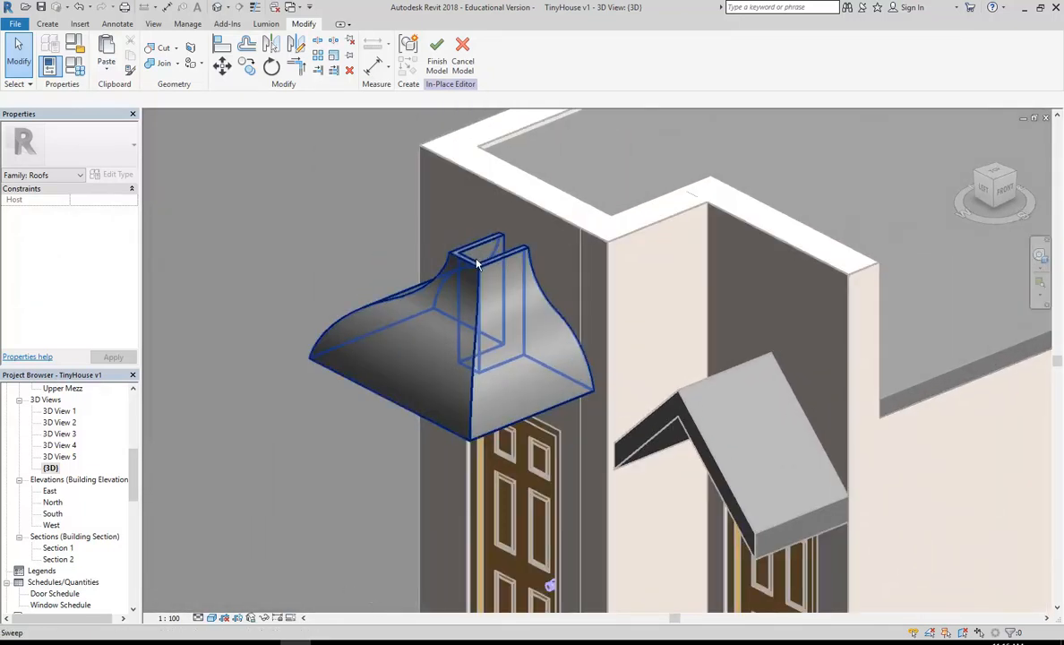
scroll(467, 366, "down", 2)
middle_click_drag(513, 484, 457, 315, "shift")
scroll(481, 364, "down", 1)
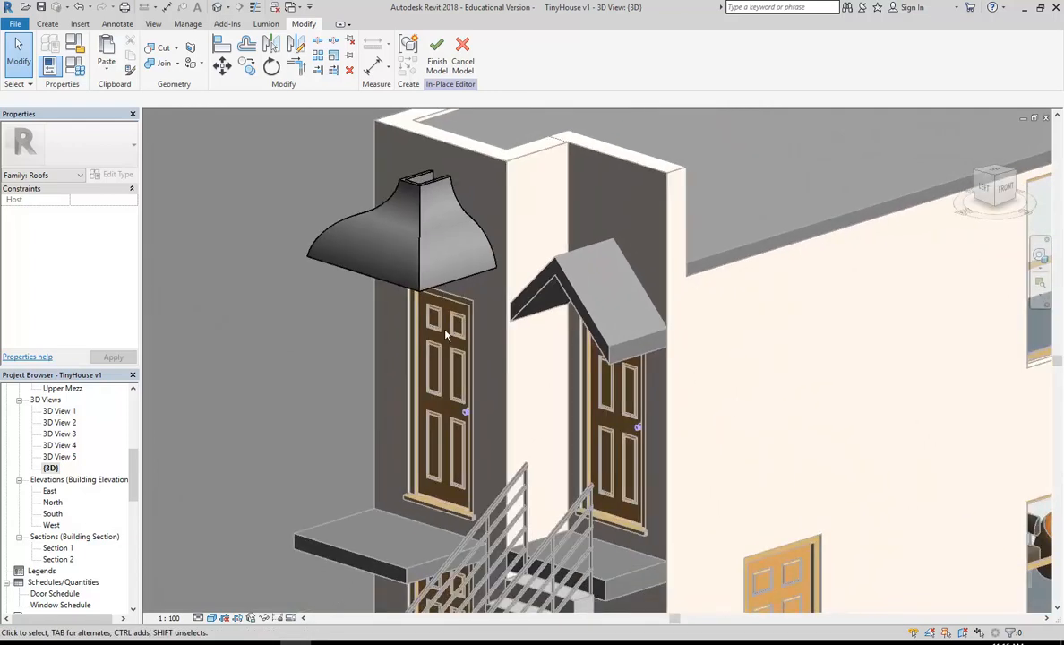
scroll(392, 514, "down", 1)
mouse_move(392, 516)
middle_mouse_down()
mouse_move(395, 479)
mouse_move(395, 506)
middle_mouse_up()
scroll(399, 513, "down", 1)
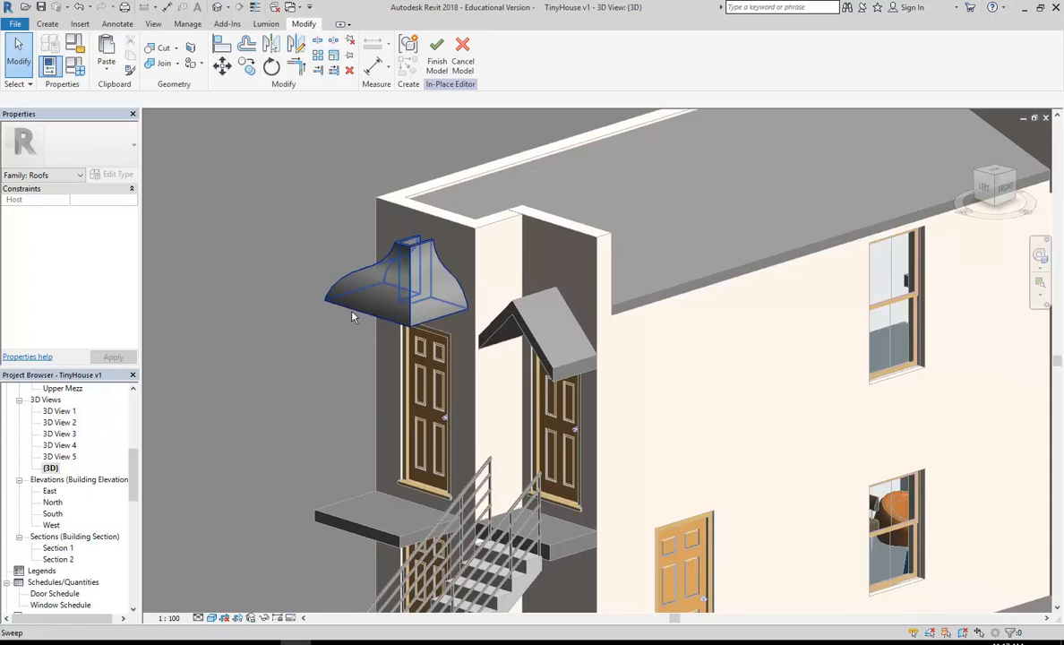
middle_click_drag(360, 379, 328, 376, "shift")
scroll(327, 376, "up", 2)
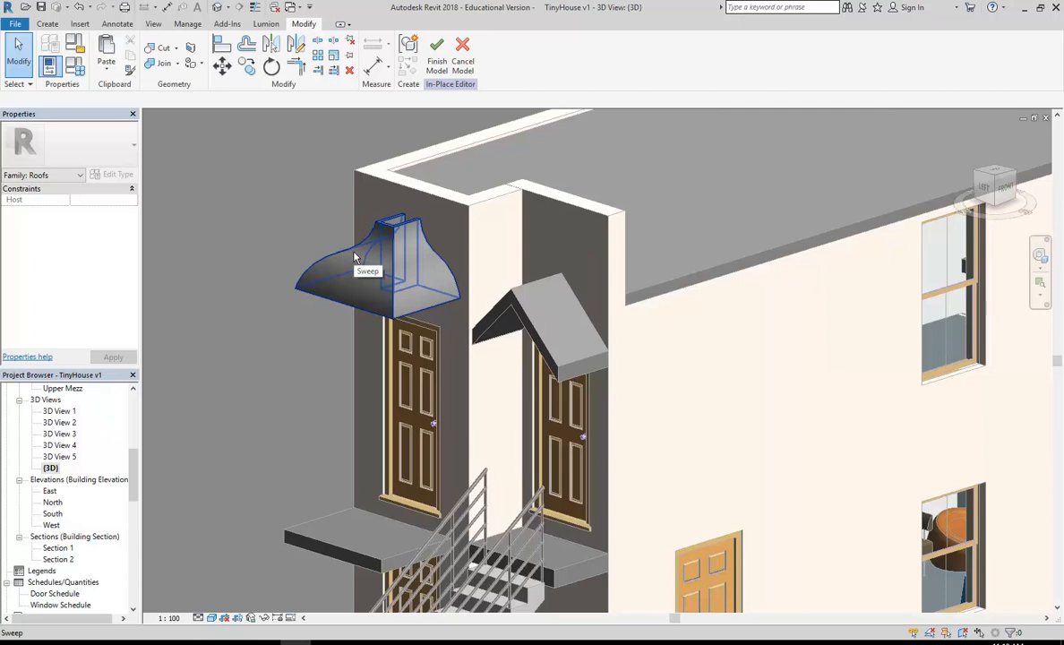
- Finish the in-place roof model and inspect it beside the gable over the entry stairs
left_click(436, 50)
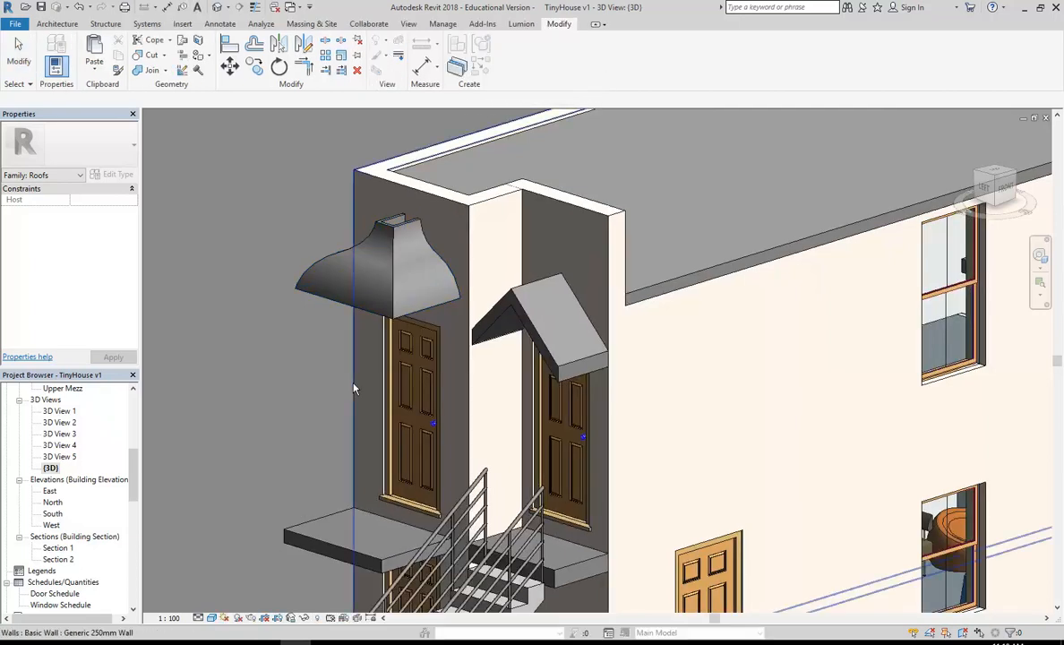
scroll(351, 387, "down", 1)
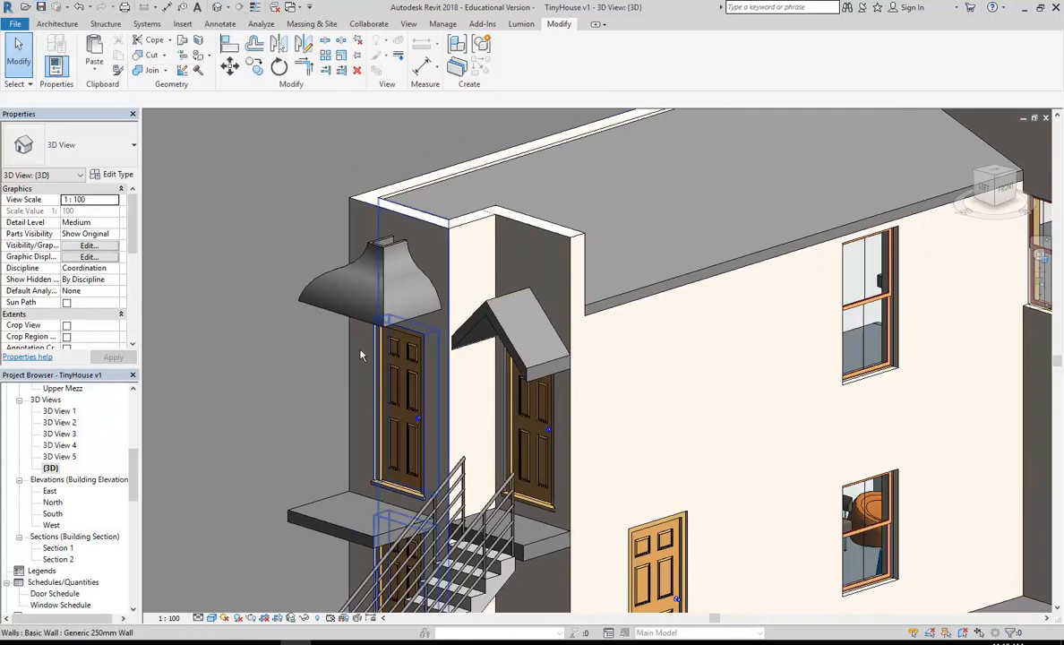
middle_click_drag(397, 376, 376, 412, "shift")
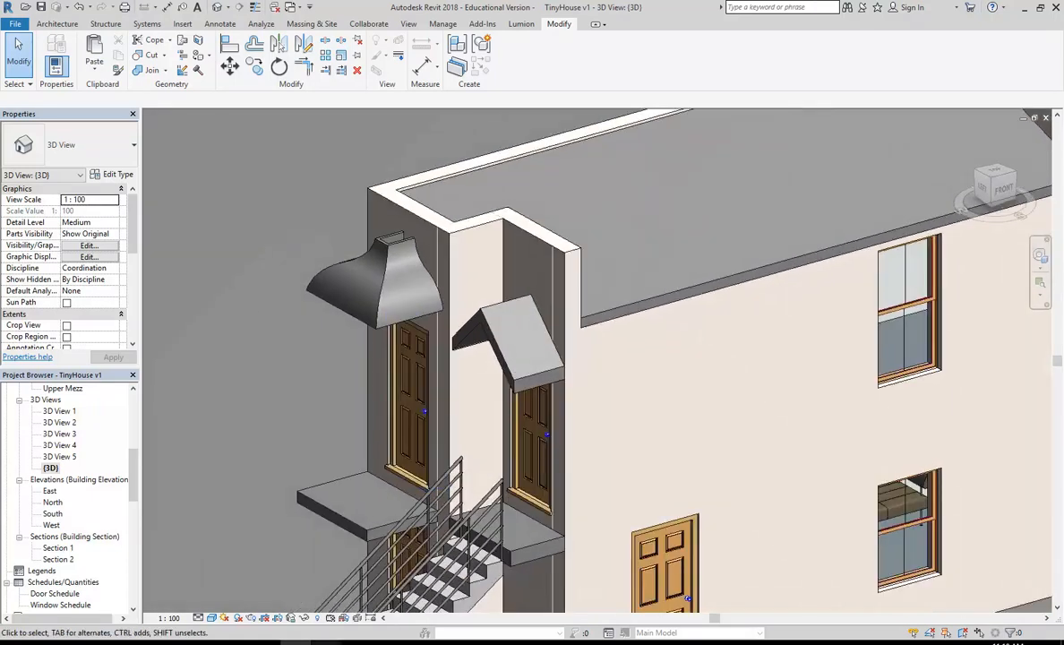
mouse_move(325, 639)
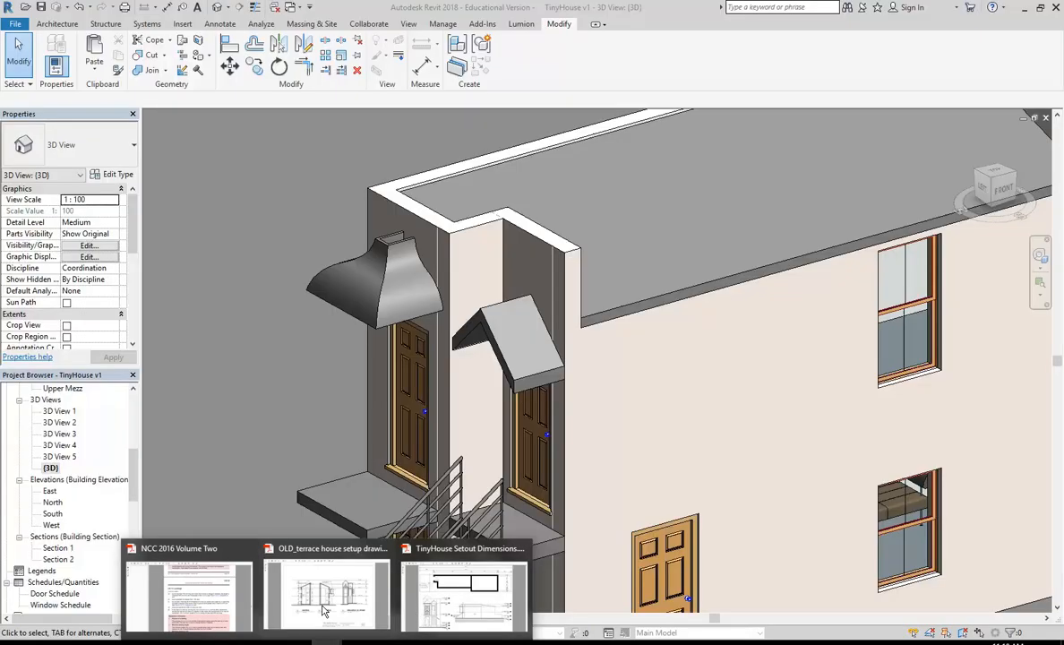
middle_click_drag(335, 365, 366, 362, "shift")
scroll(321, 240, "up", 3)
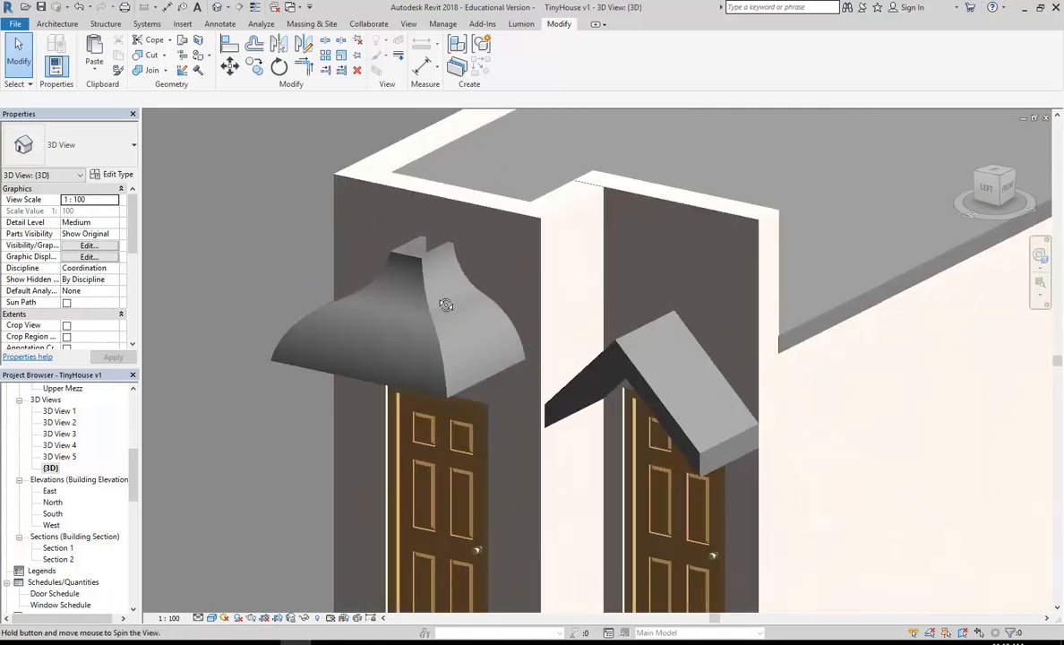
scroll(429, 305, "up", 2)
- Reopen the curved in-place roof for editing and enter the edit mode of its sweep
left_click(429, 306)
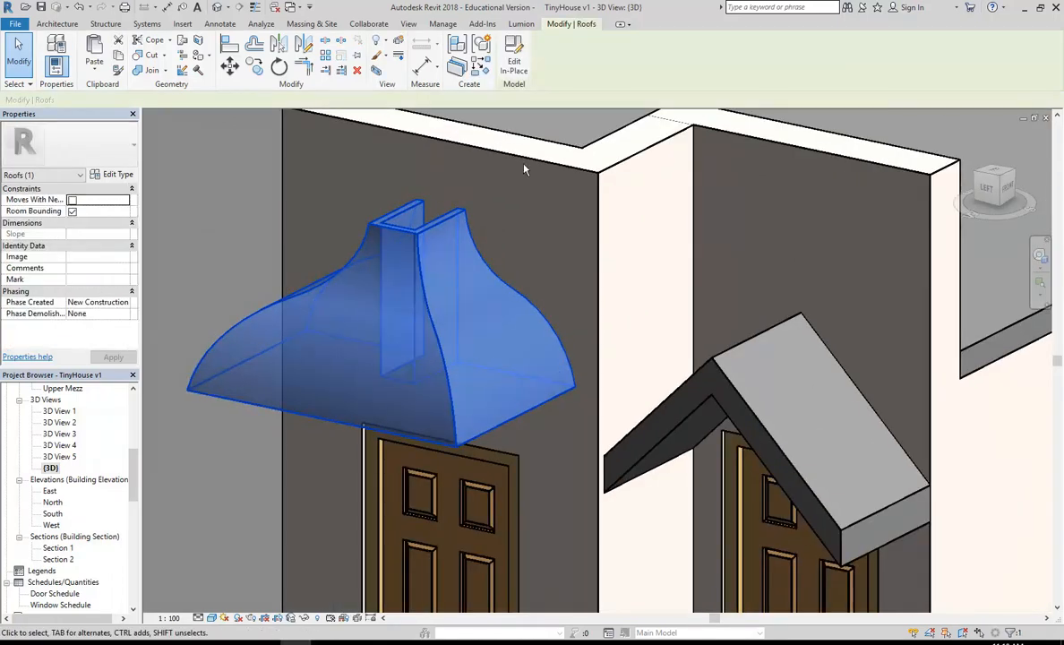
left_click(513, 56)
left_click(451, 394)
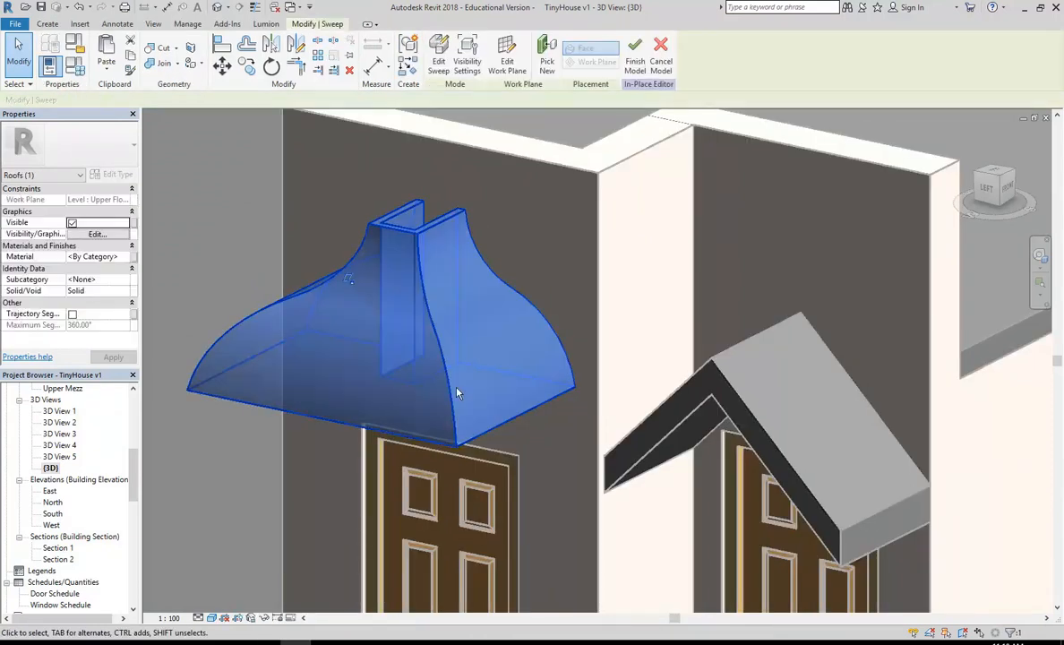
left_click(439, 55)
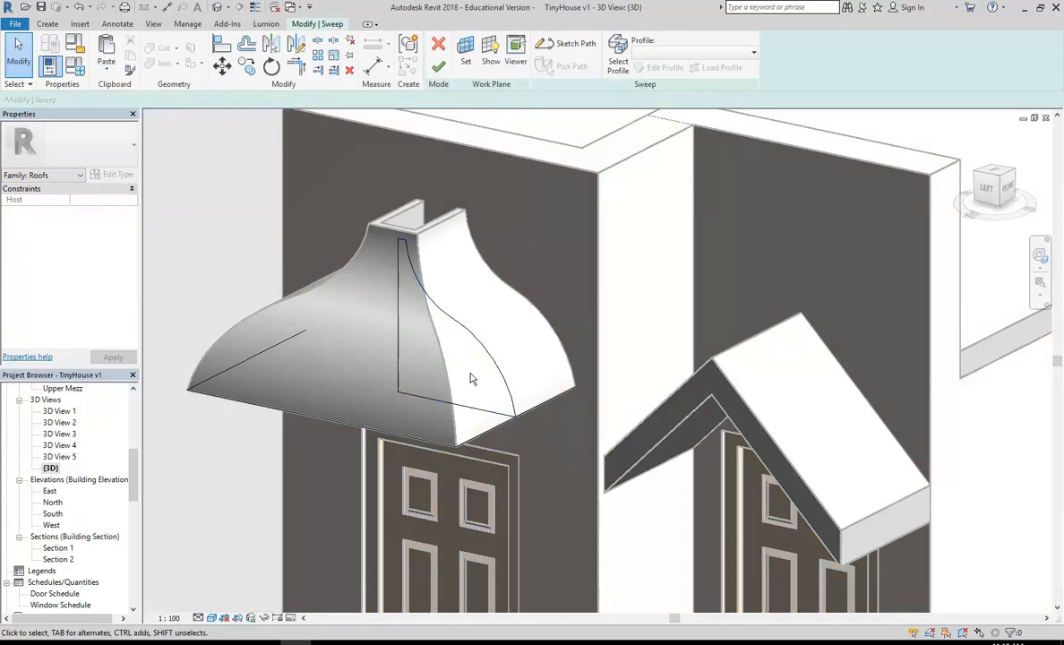
- Move the short top line of the sweep's profile slightly upward and complete the profile and sweep edits
left_click(617, 55)
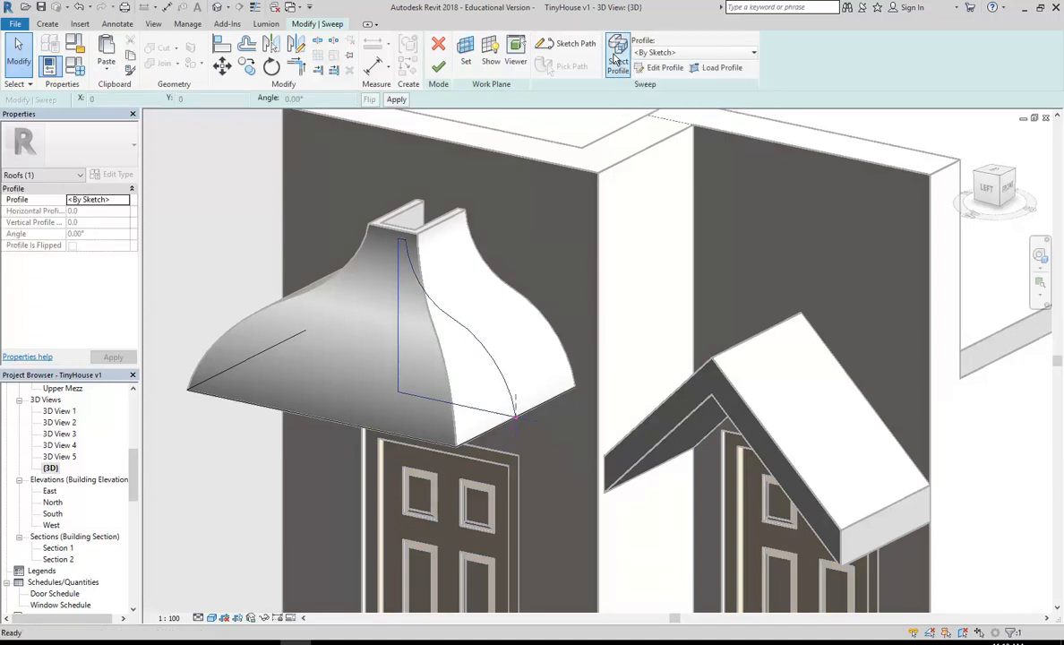
left_click(664, 67)
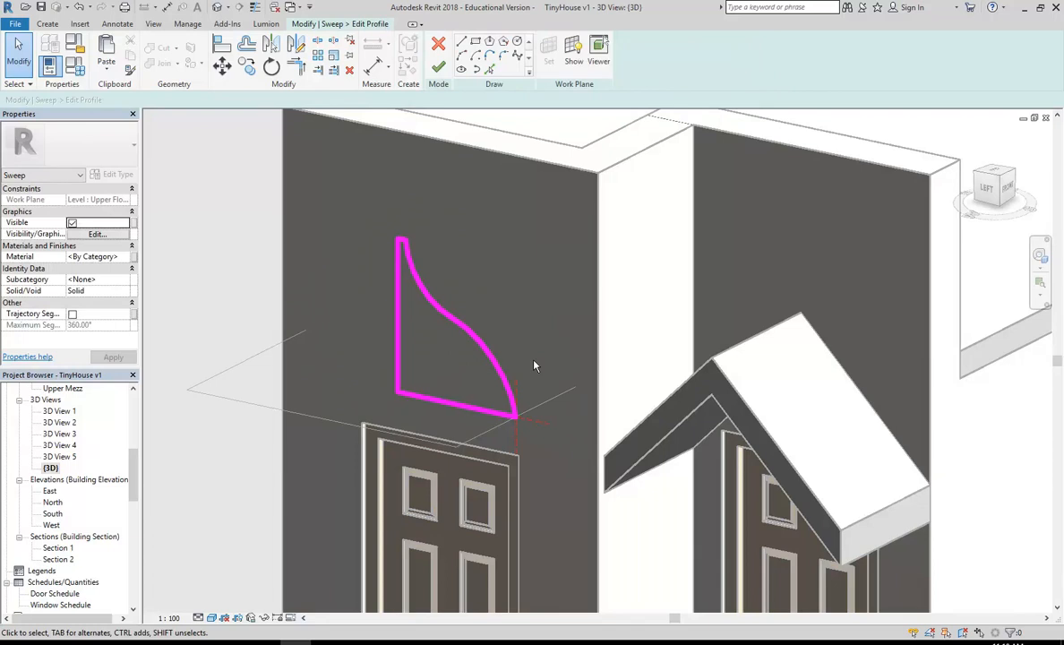
scroll(385, 226, "up", 5)
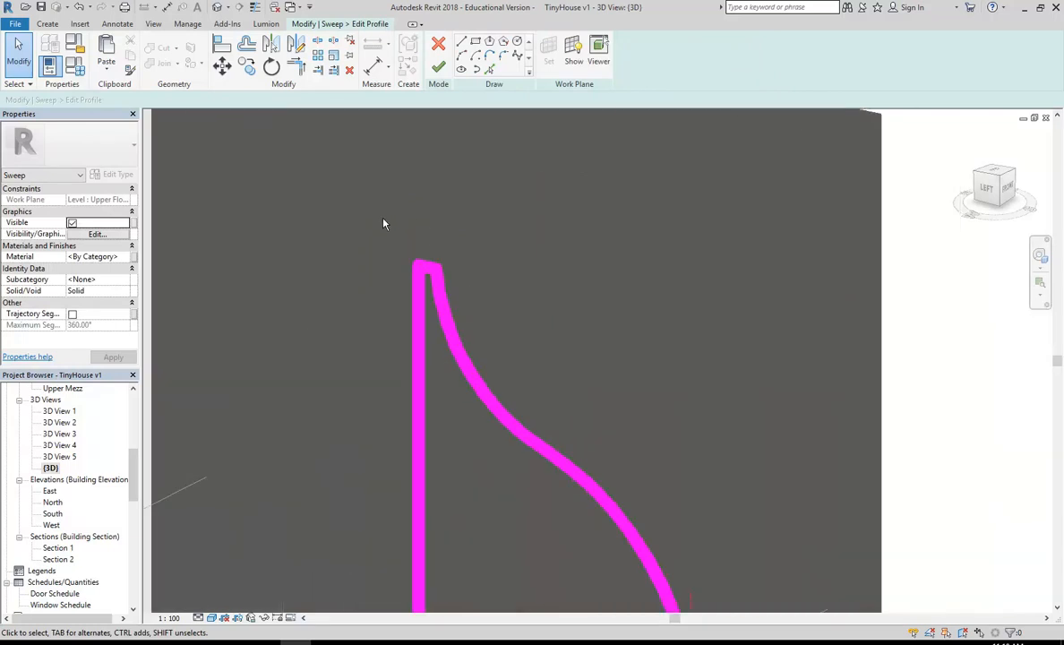
left_click(427, 269)
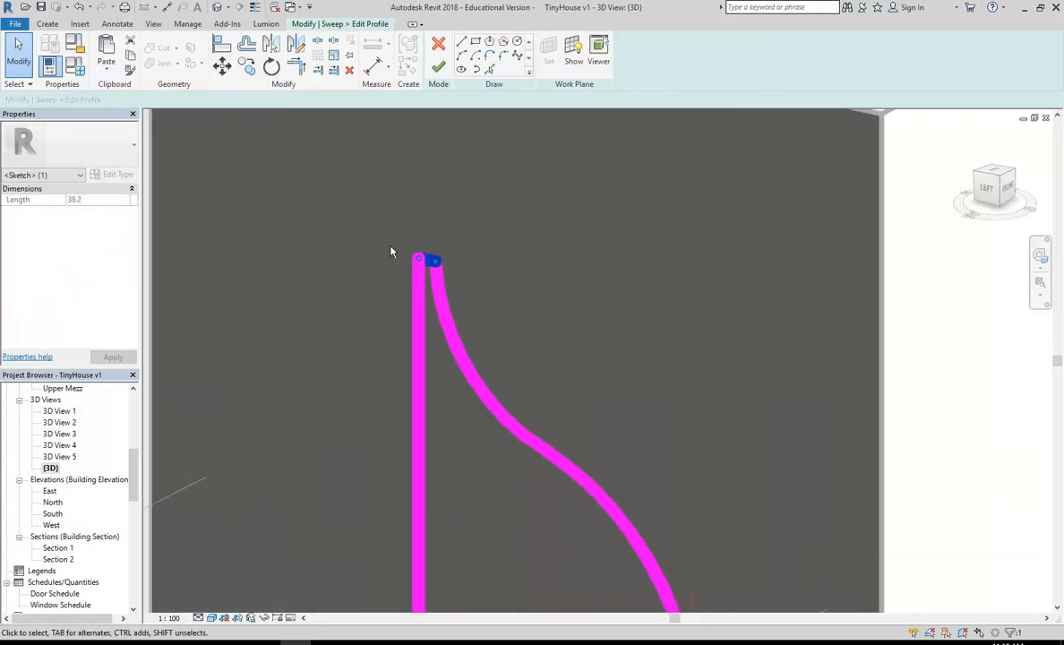
scroll(391, 252, "down", 2)
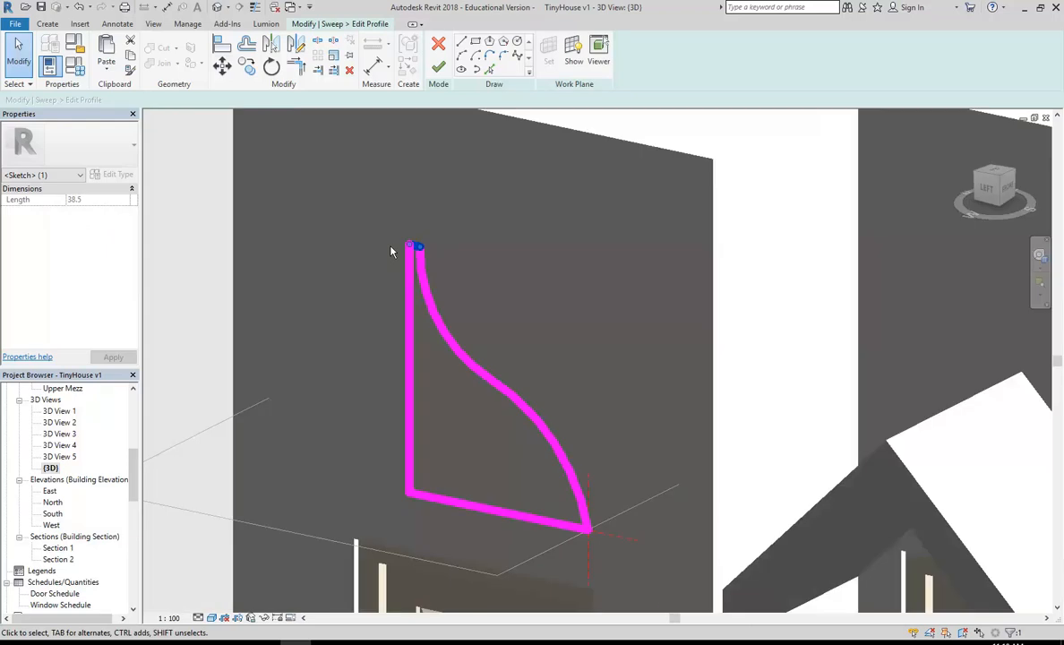
scroll(392, 251, "down", 2)
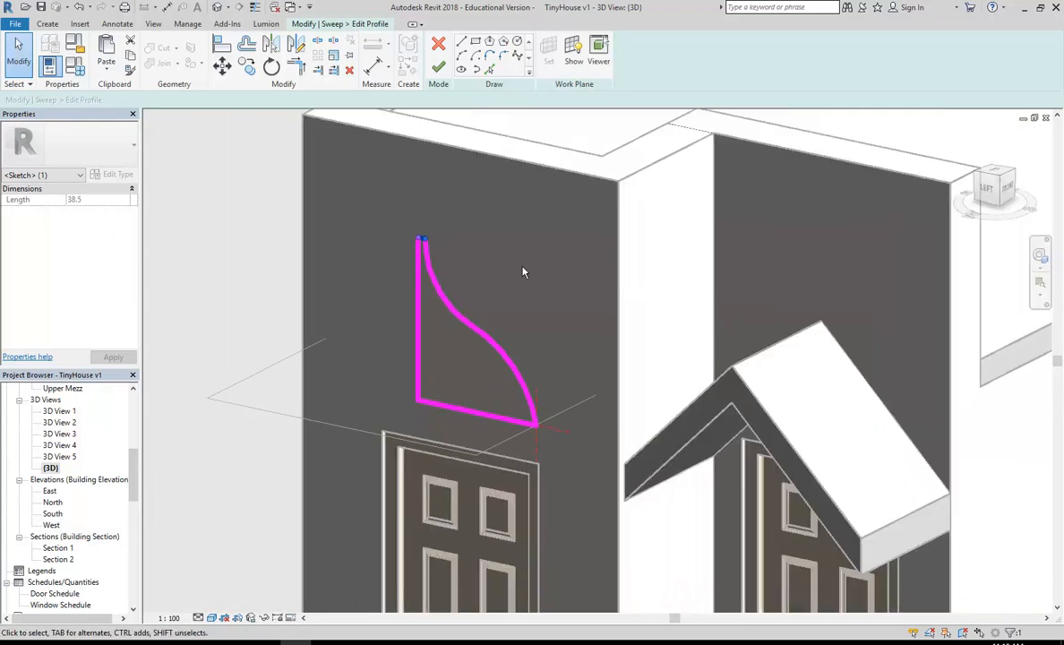
left_click(438, 68)
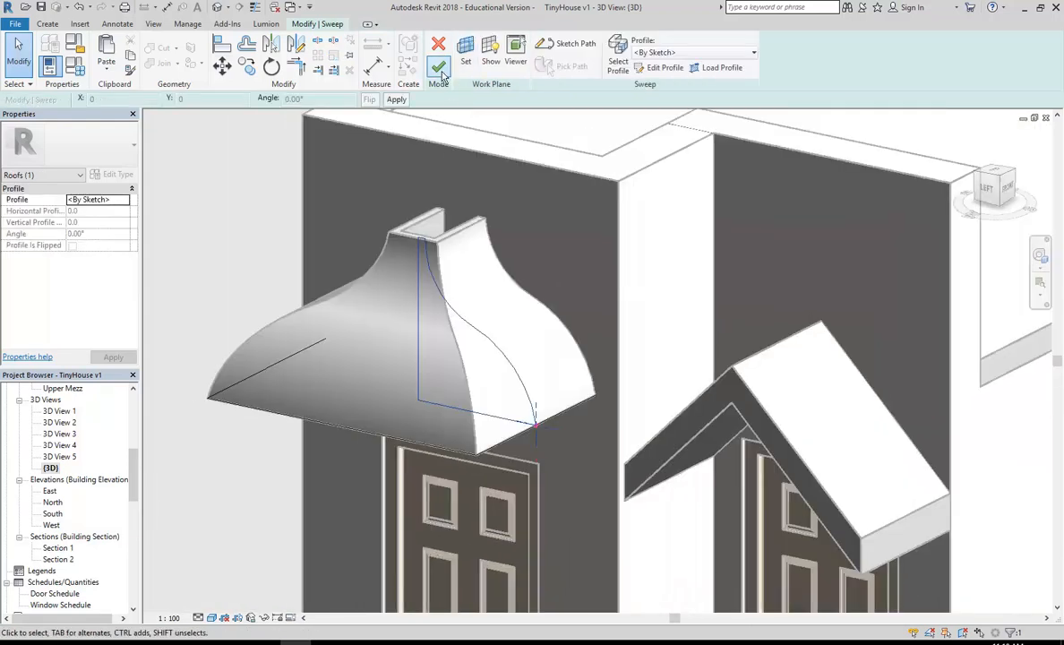
left_click(439, 70)
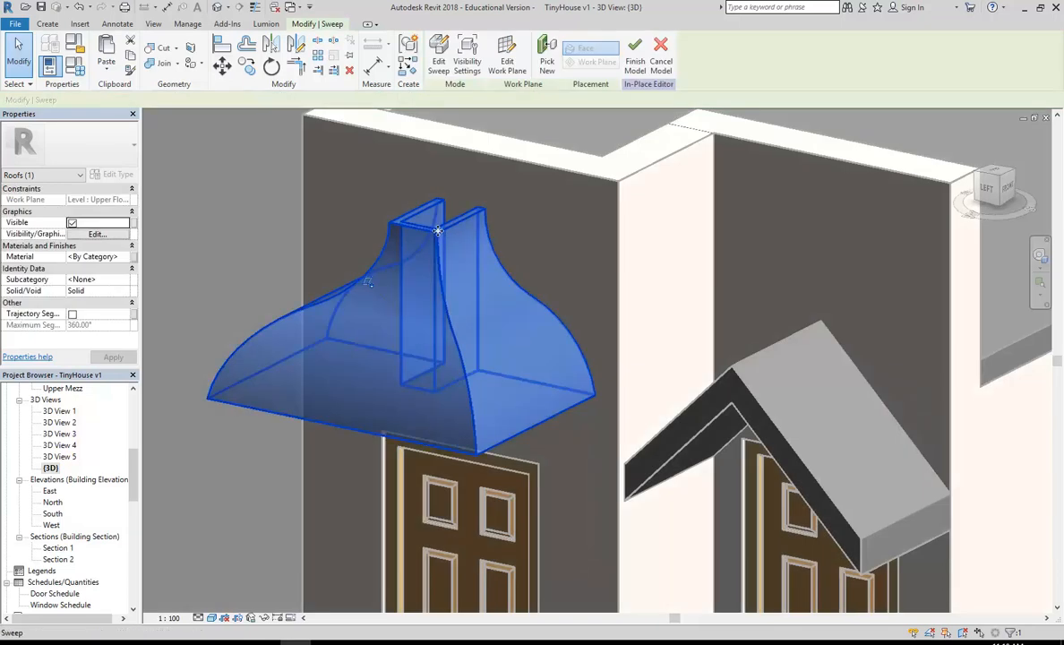
- Finish the in-place model of the curved roof and view it beside the gable over the entry stairs
left_click(539, 275)
scroll(537, 269, "down", 1)
middle_click_drag(535, 263, 480, 255)
left_click(439, 66)
scroll(444, 249, "down", 2)
middle_click_drag(548, 371, 443, 340, "shift")
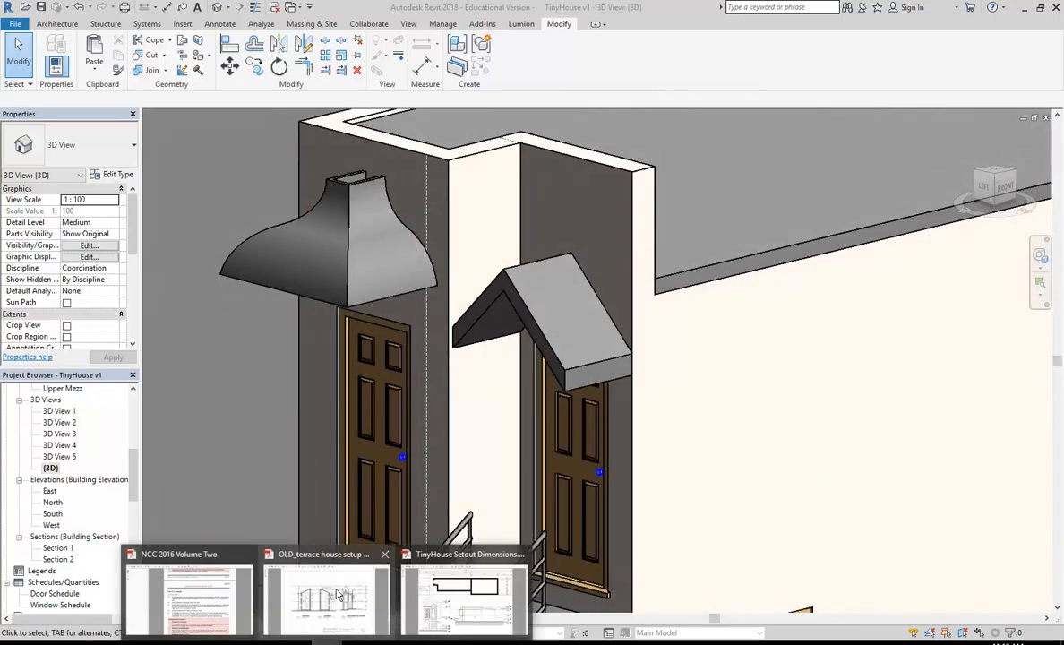
- Examine the curved roof and the gable above the two upper doors from several angles
mouse_move(339, 593)
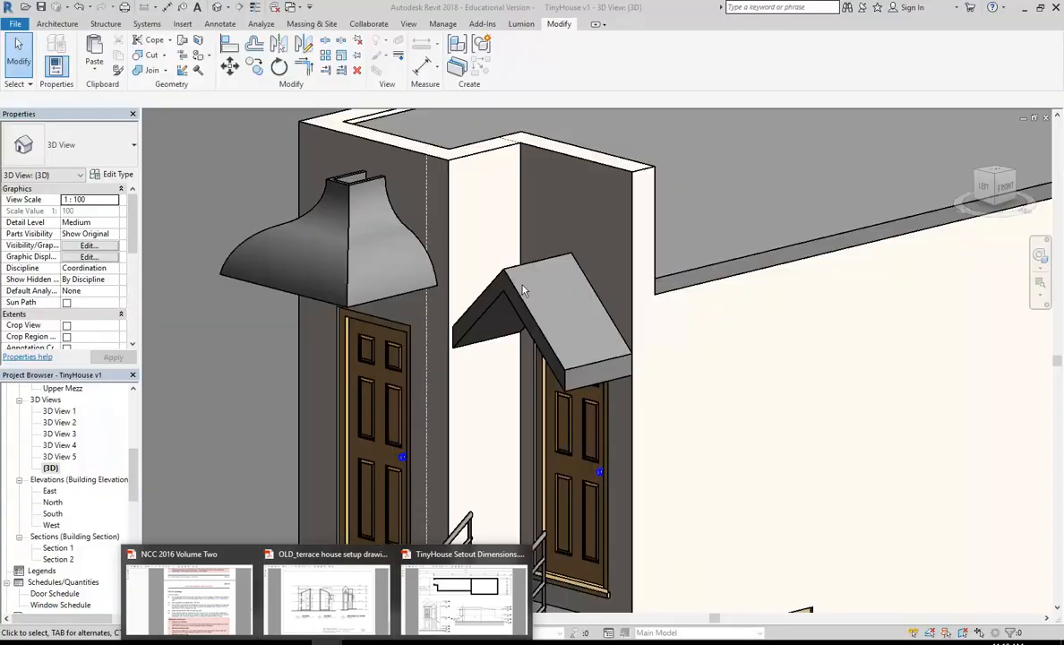
left_click(294, 278)
middle_click_drag(295, 395, 329, 372, "shift")
middle_click_drag(475, 365, 423, 353, "shift")
mouse_move(304, 639)
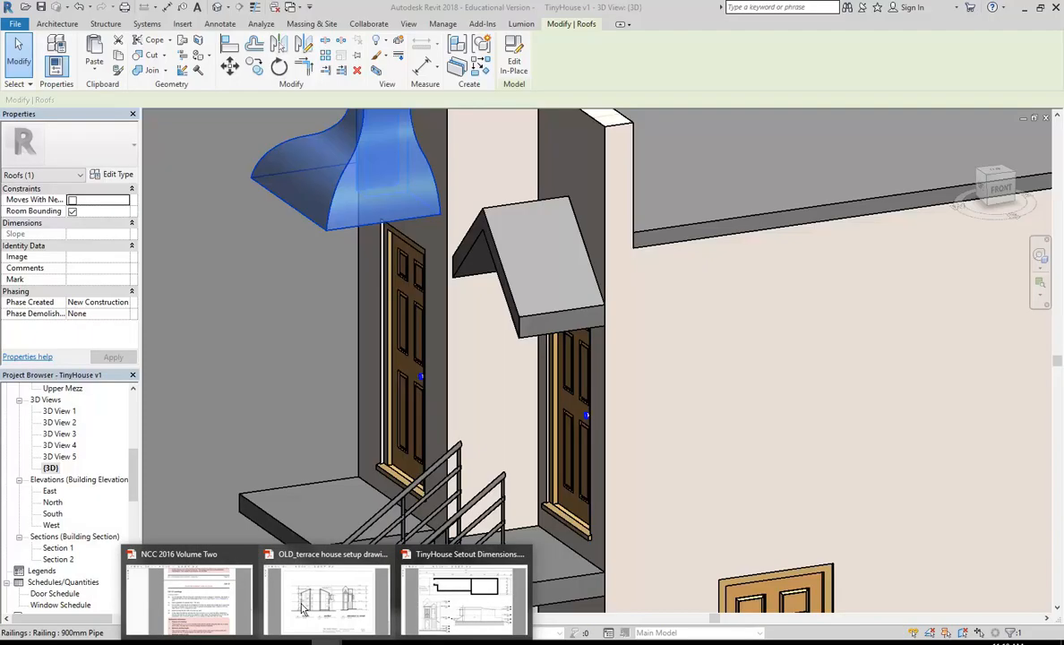
middle_click_drag(463, 358, 568, 294, "shift")
middle_click_drag(549, 255, 528, 272)
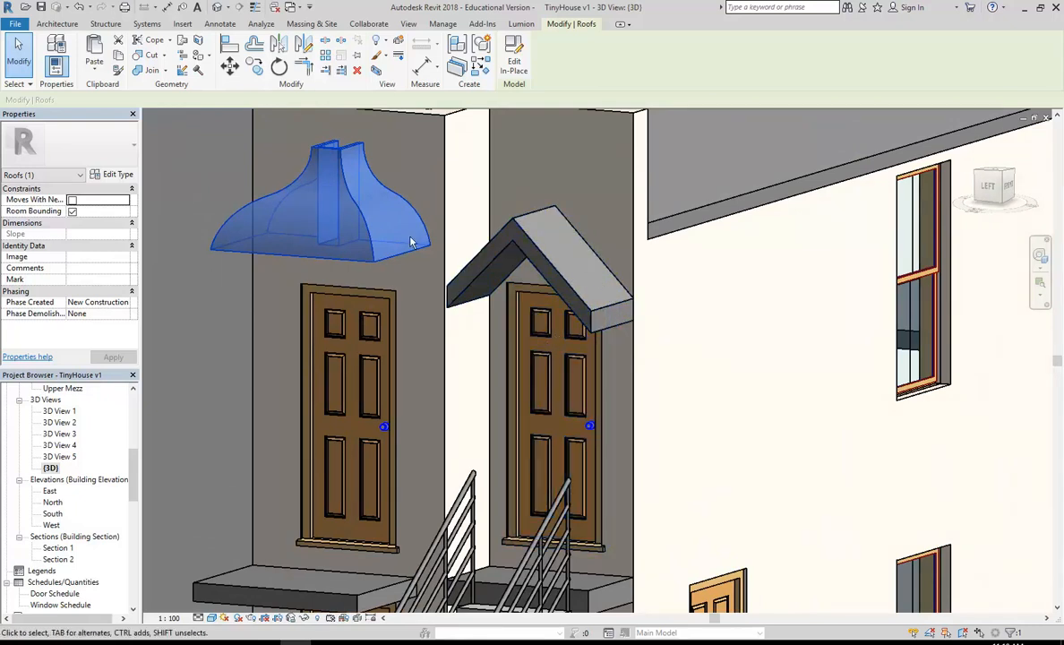
- Nudge the gable roof upward in small increments so it sits clear above the 850 door
left_click(526, 251)
key("Up")
key("Up")
key("Up")
key("Up")
key("Up")
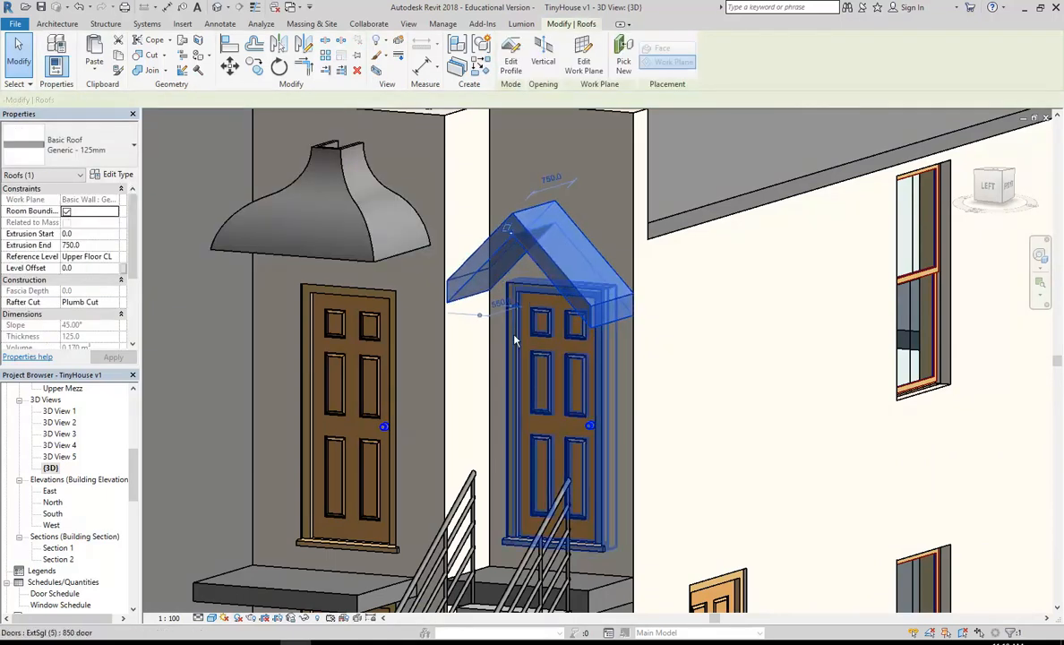
key("Up")
key("Up")
key("Up")
key("Up")
key("Up")
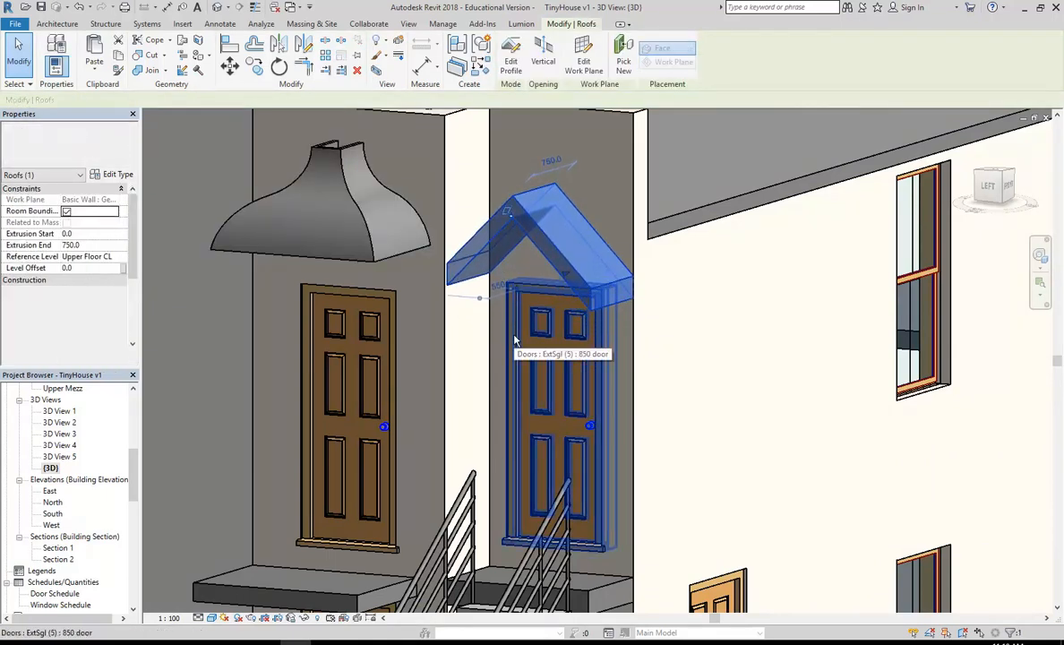
key("Up")
key("Up")
key("Up")
key("Up")
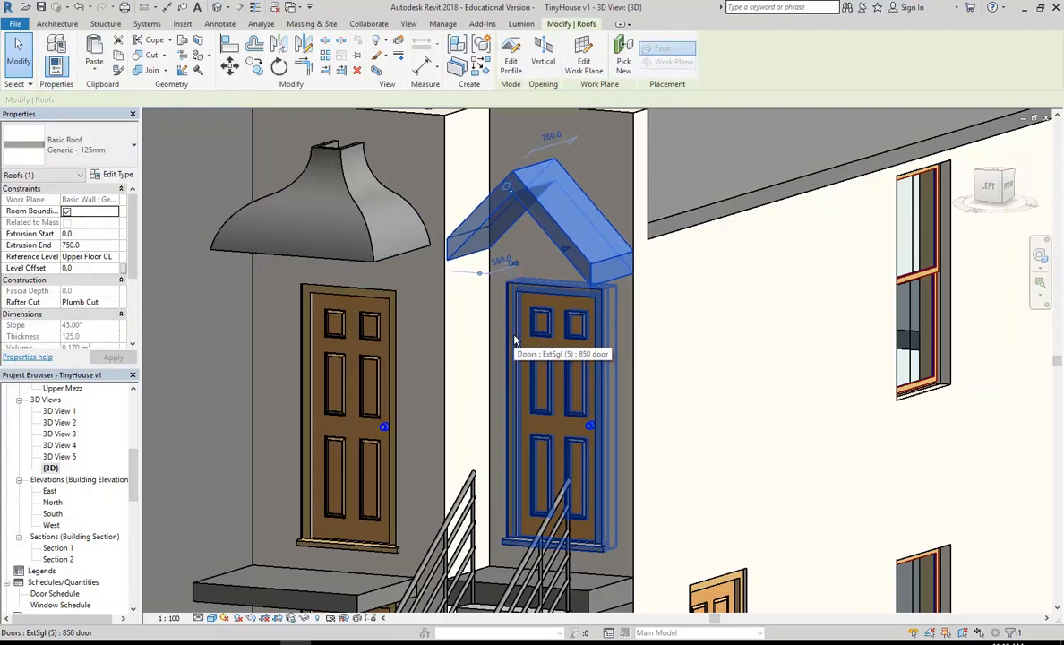
key("Escape")
- Select the 850 door under the gable and start loading another door family from its type properties
middle_click_drag(686, 302, 689, 344, "shift")
scroll(554, 337, "up", 5)
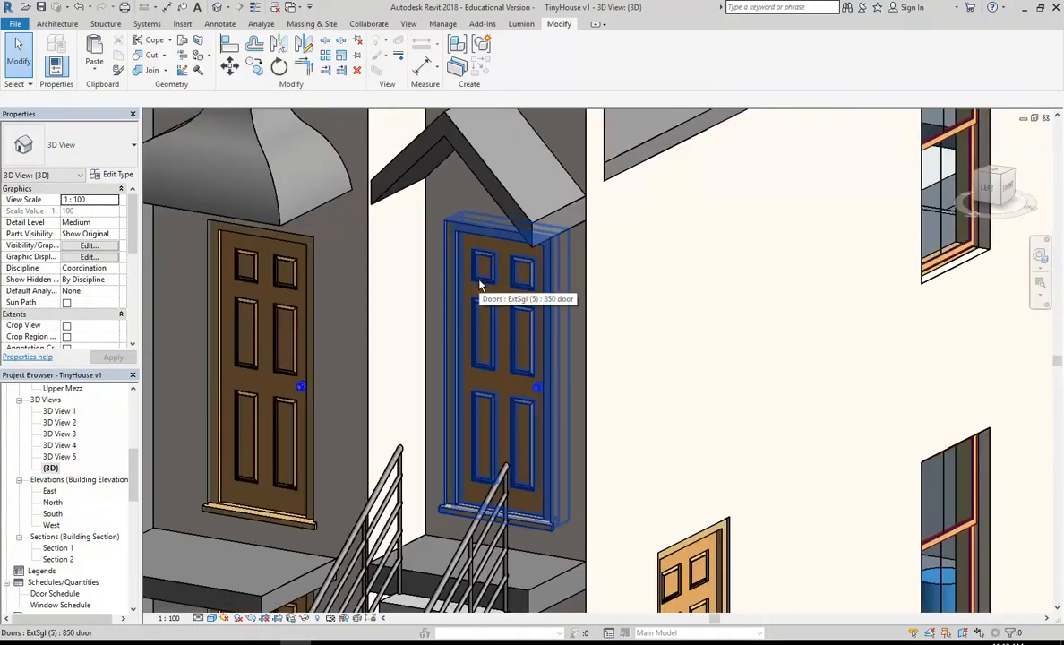
left_click(480, 284)
scroll(513, 287, "up", 3)
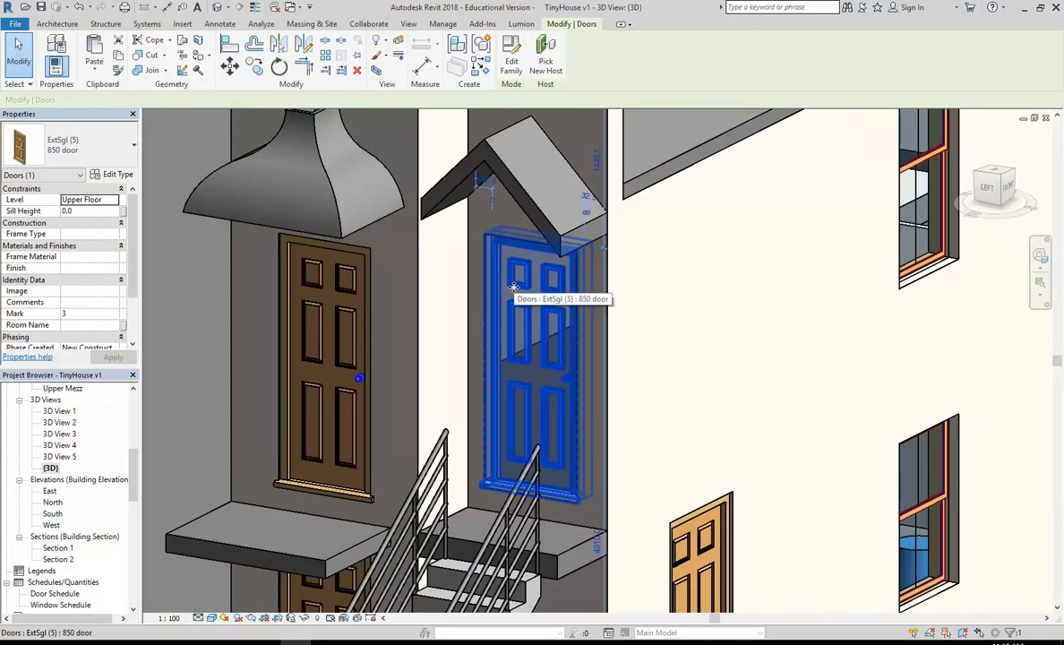
middle_click_drag(514, 287, 541, 283)
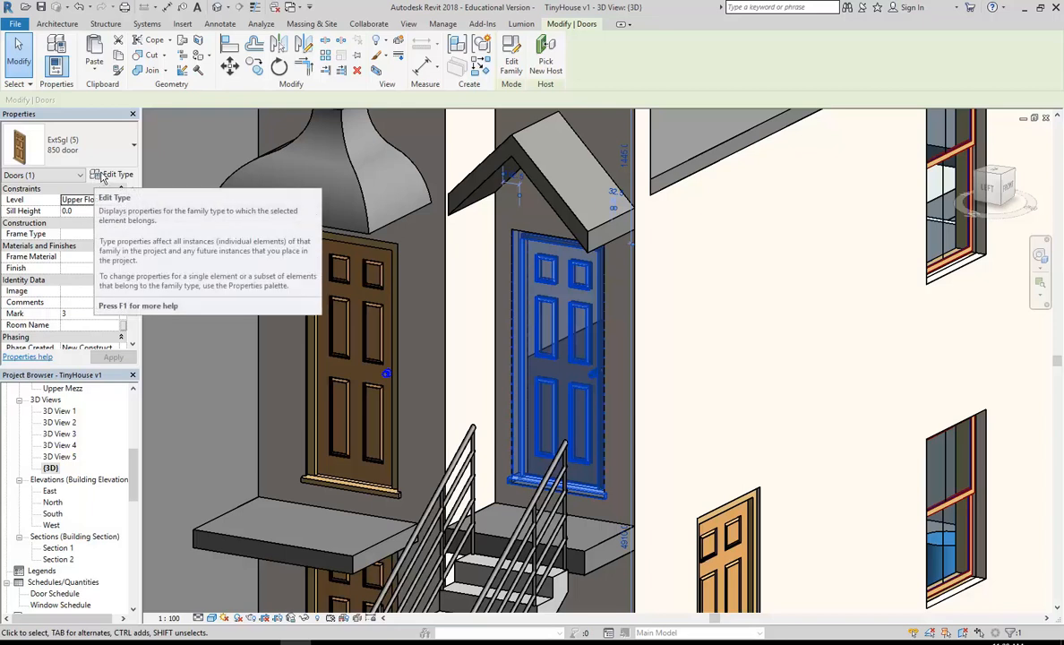
left_click(113, 176)
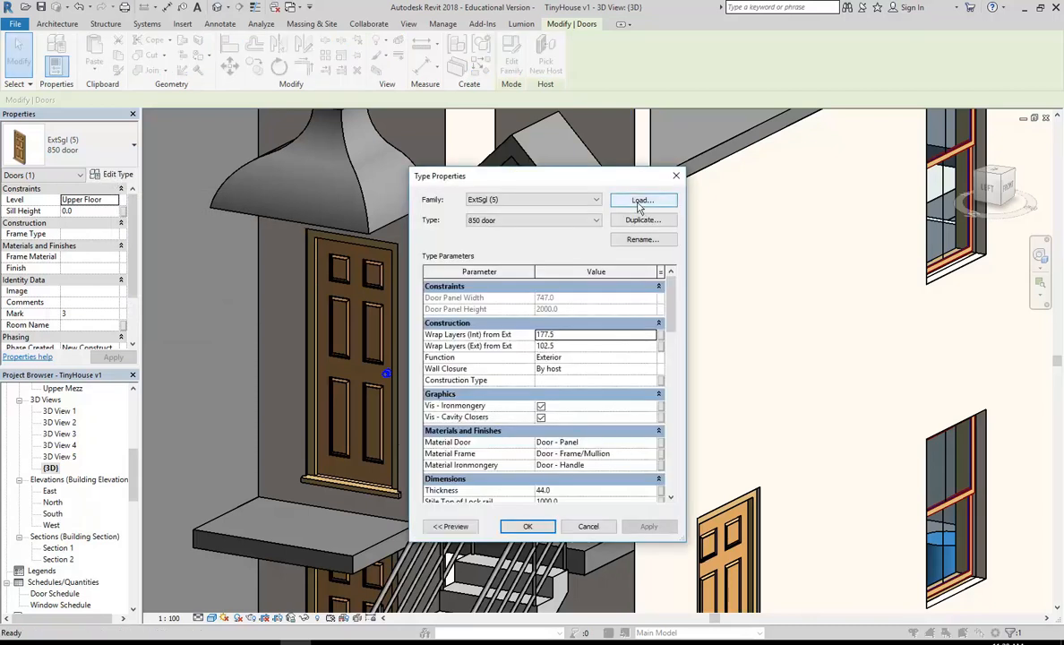
left_click(641, 201)
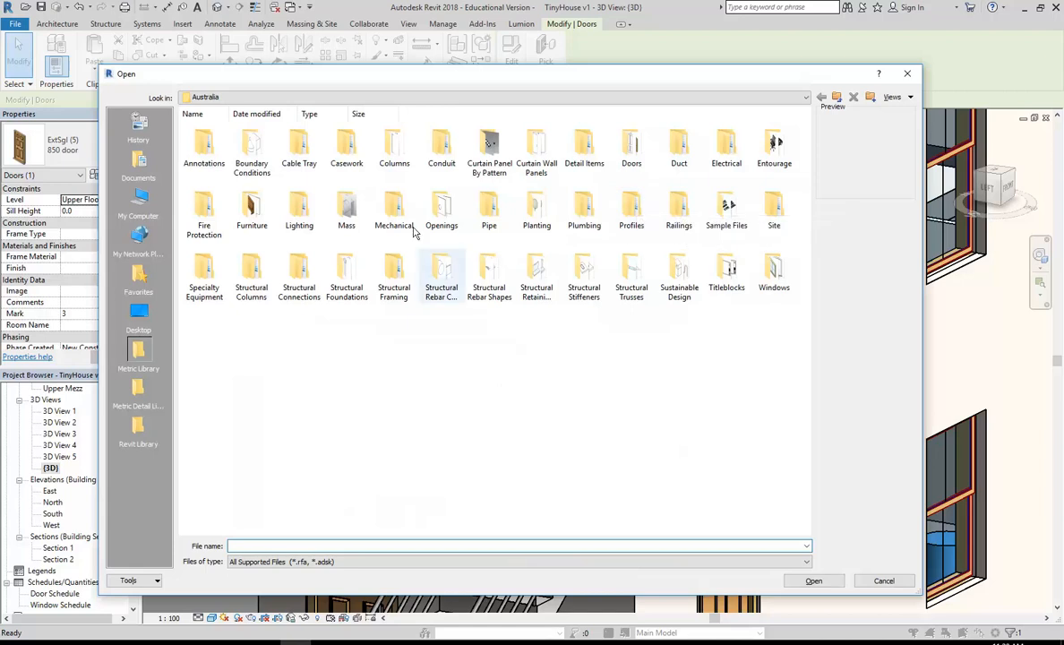
- Browse the Doors folder of the Revit Library and preview the Single-Standard Frame w Vent family
left_click(330, 99)
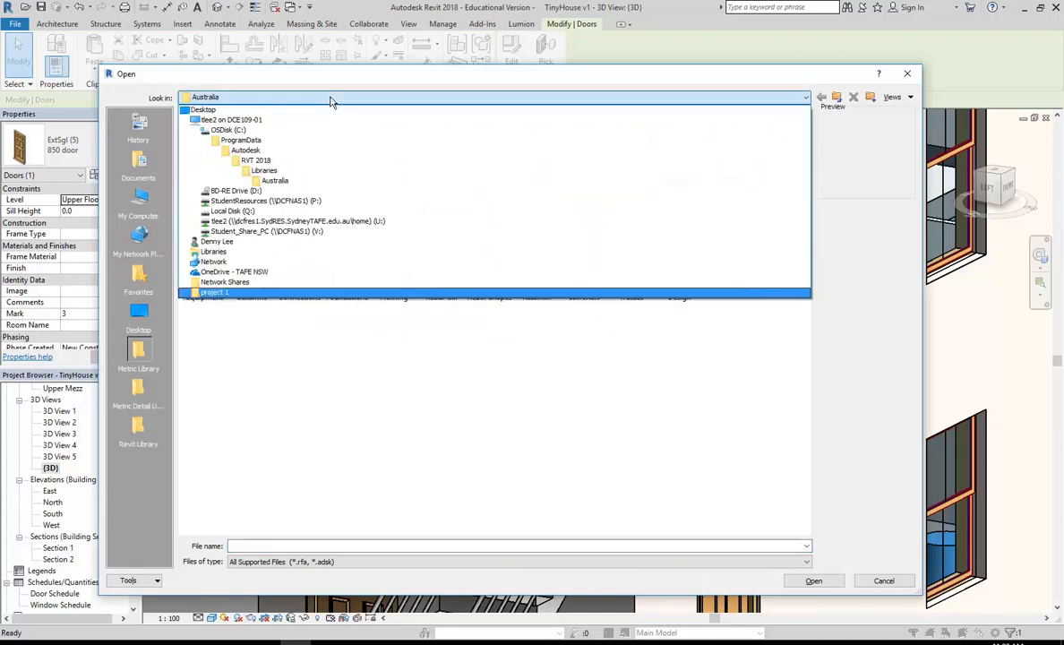
left_click(386, 368)
left_click(136, 429)
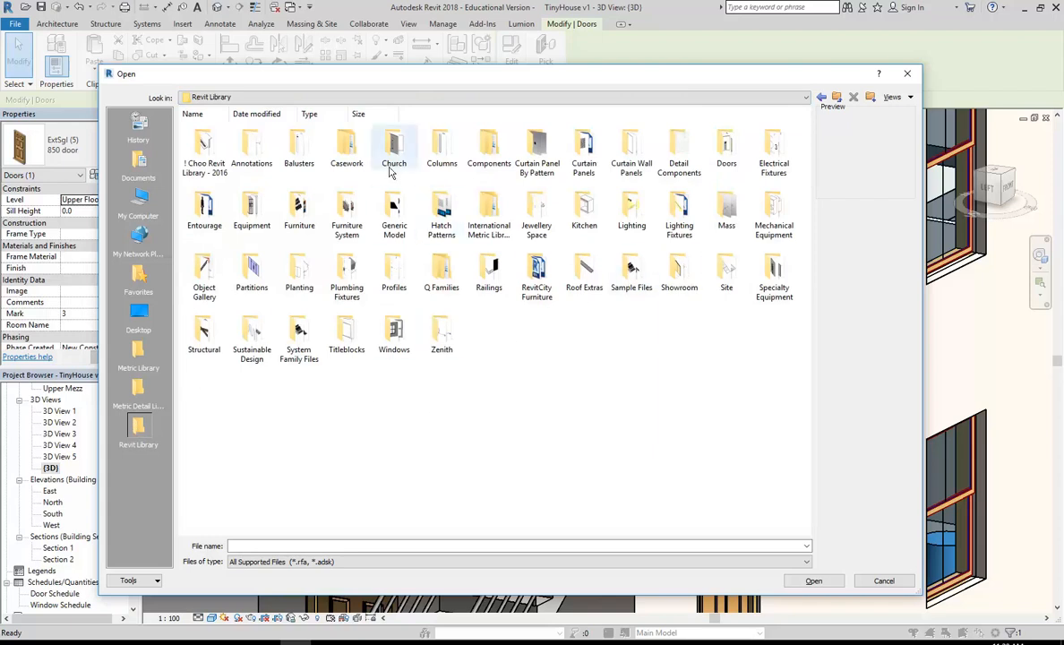
double_click(726, 148)
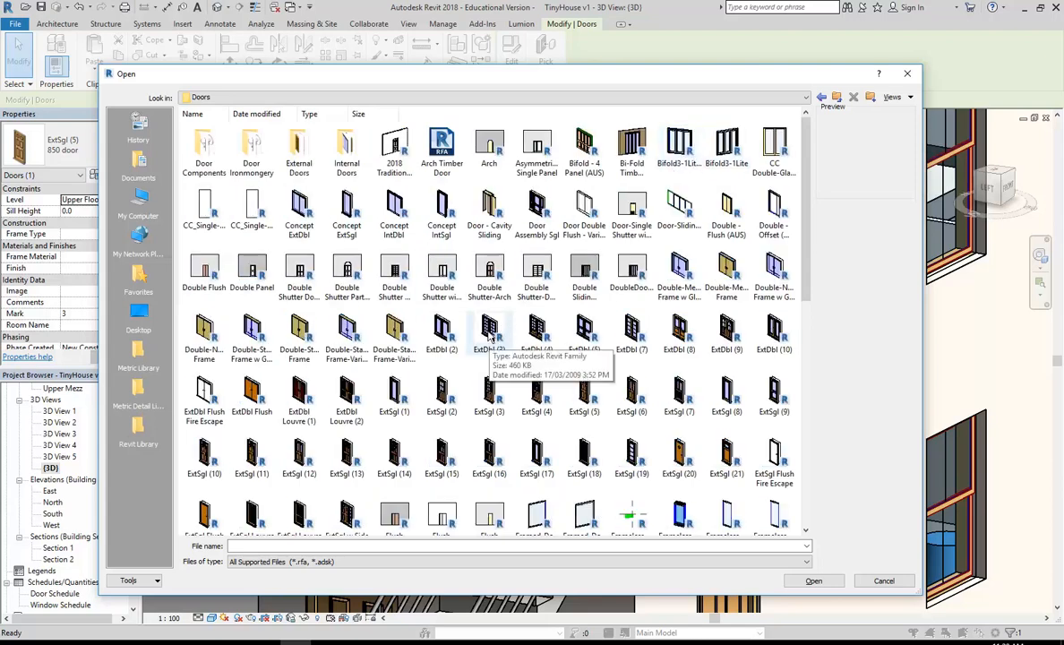
scroll(489, 335, "down", 5)
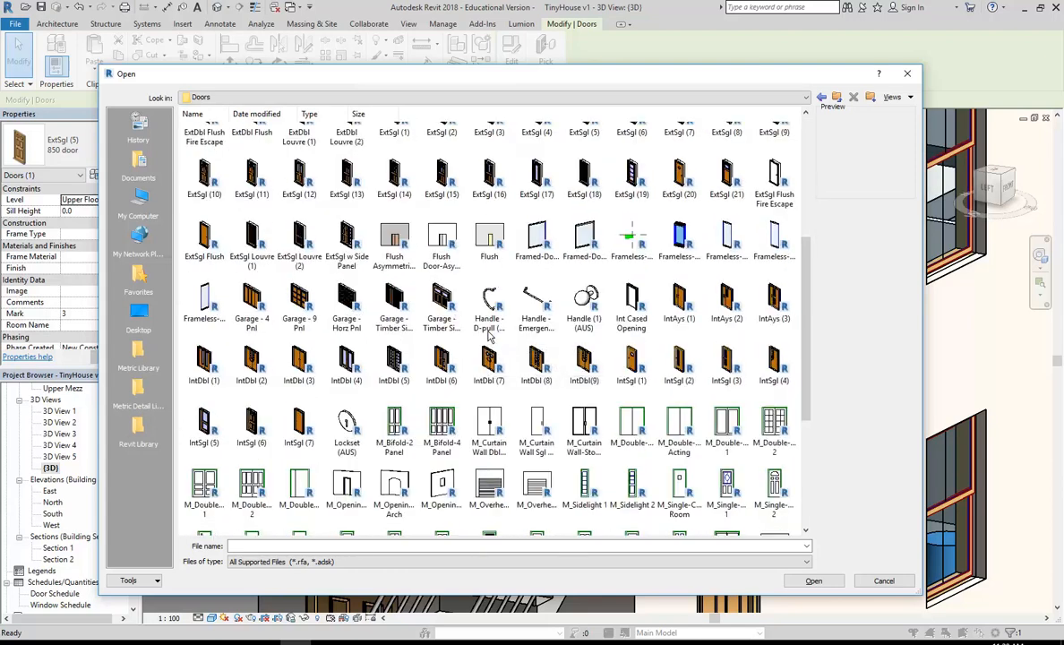
scroll(489, 336, "down", 5)
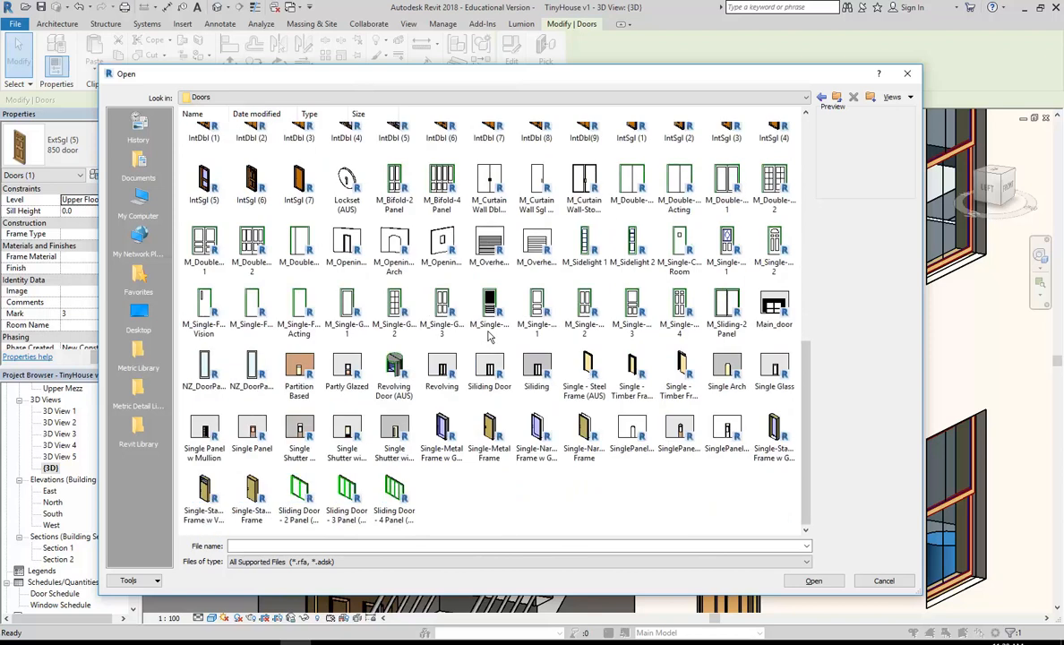
left_click(212, 490)
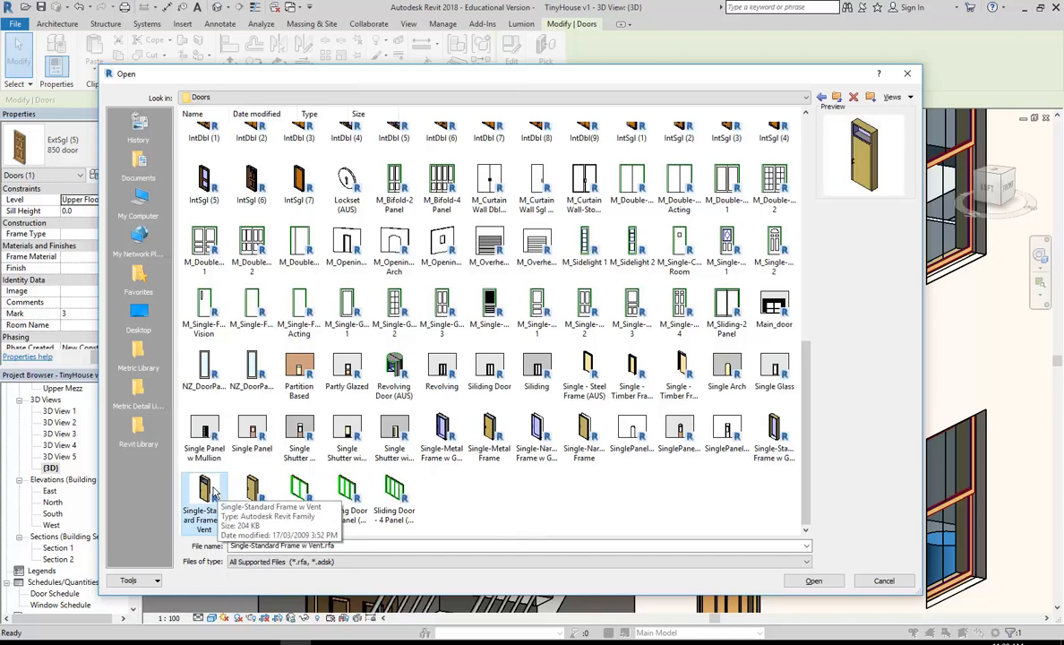
scroll(211, 491, "up", 10)
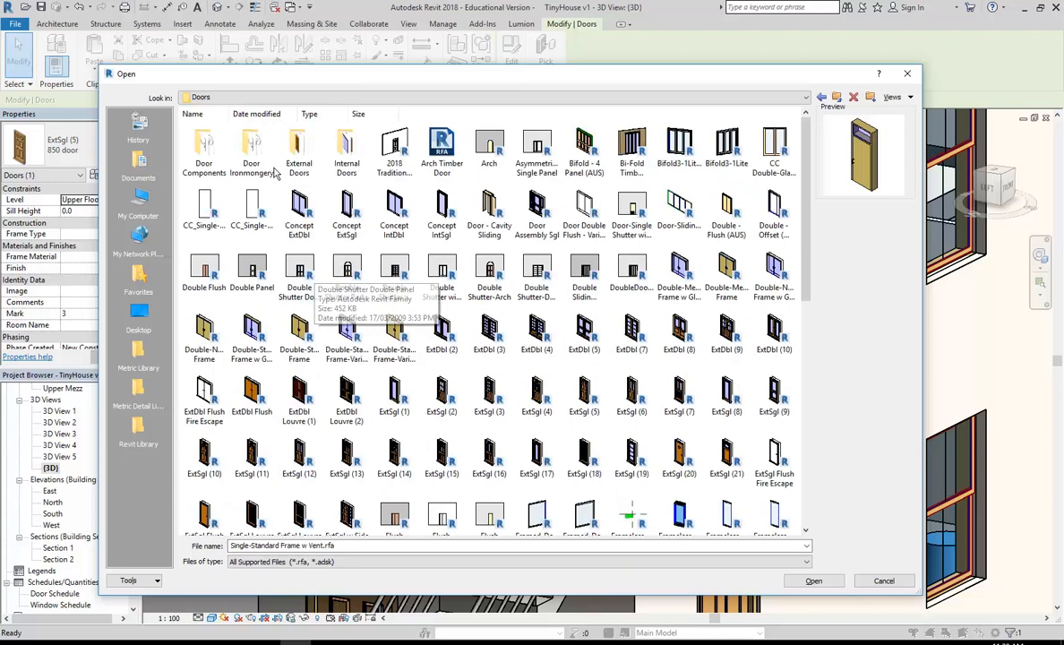
- Switch to the Doors folder inside ! Choo Revit Library - 2016
left_click(838, 101)
double_click(205, 149)
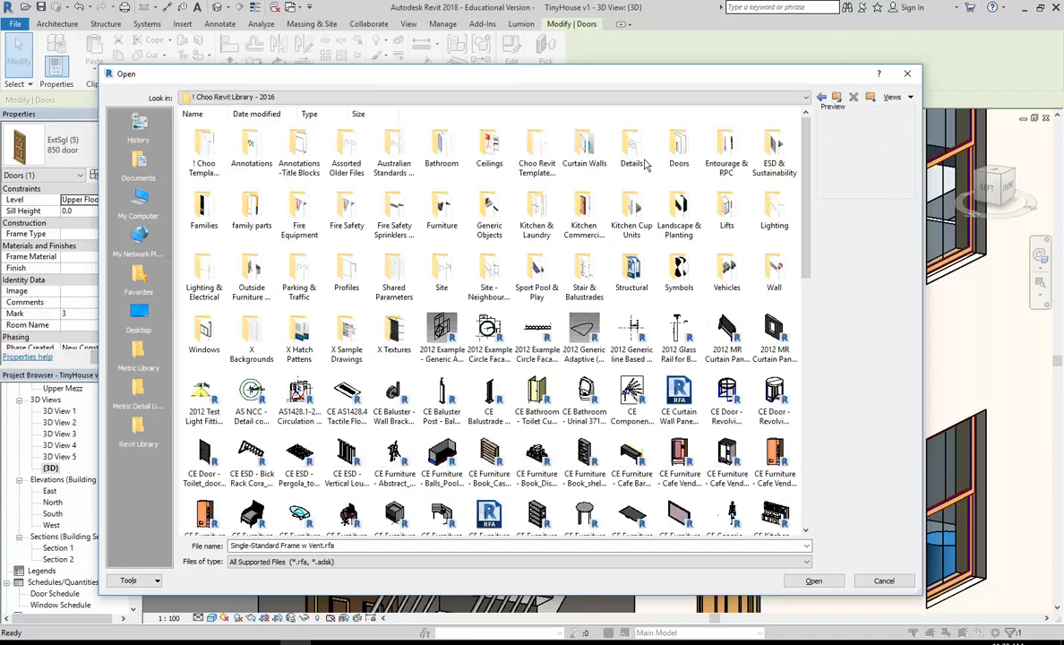
double_click(679, 145)
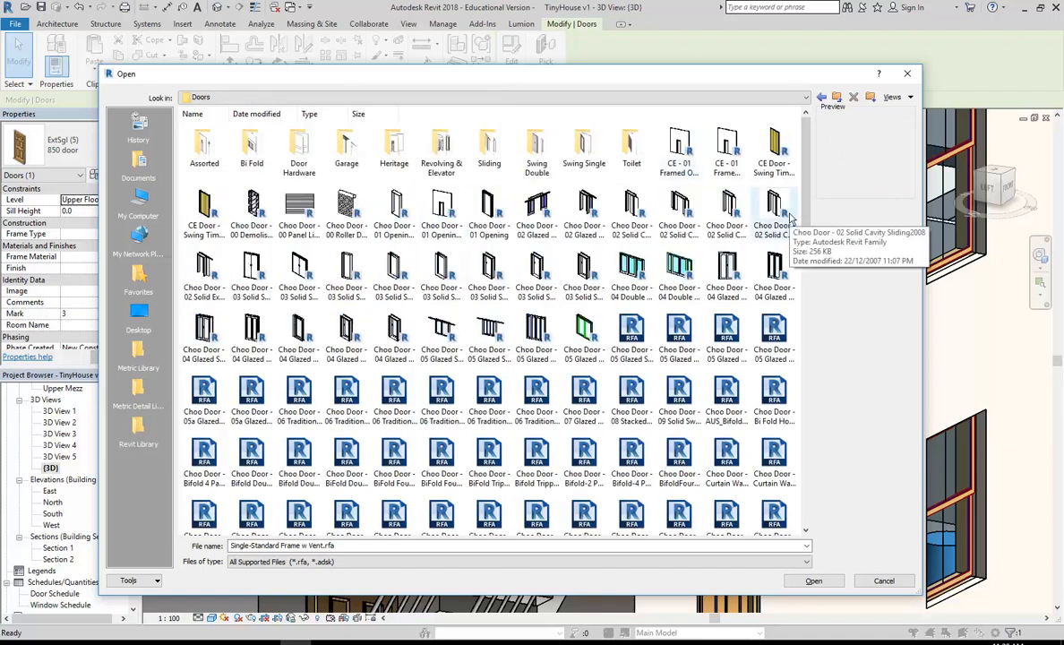
- Browse the Doors folder and preview the traditional French, swing single panel and Traditional Front Door & Fanlight families
scroll(352, 243, "down", 2)
scroll(352, 243, "down", 6)
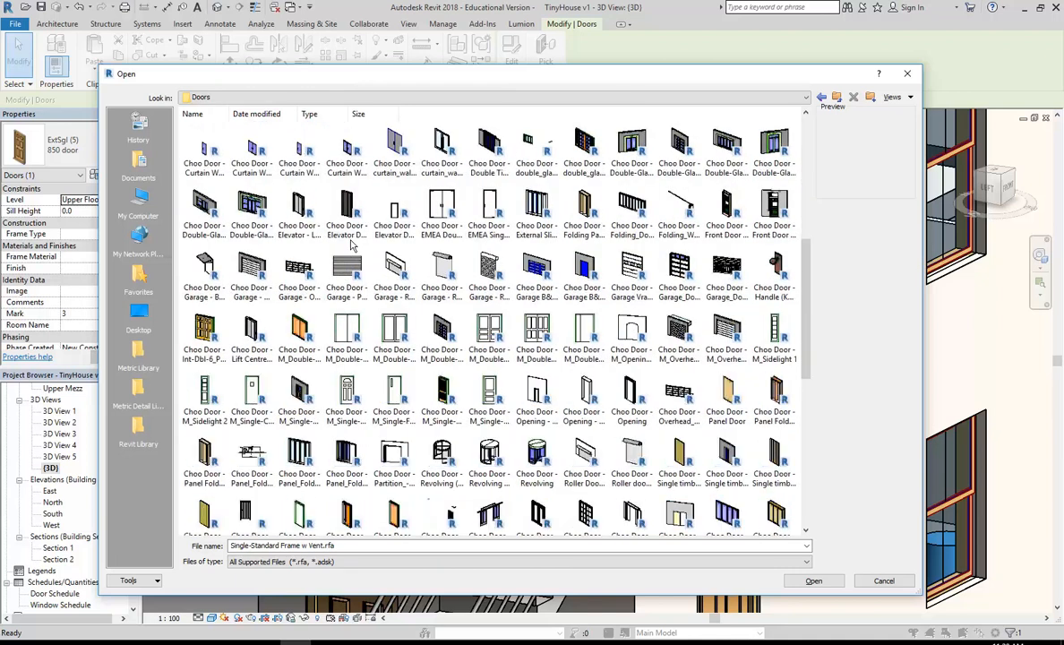
scroll(351, 244, "down", 2)
scroll(519, 315, "down", 3)
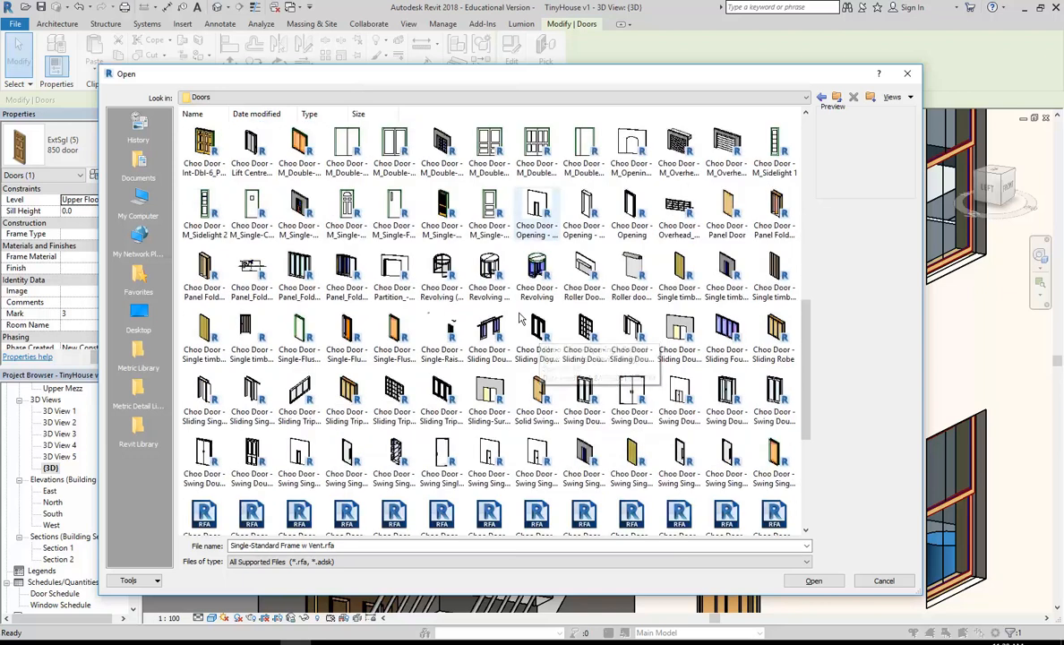
scroll(519, 315, "down", 4)
left_click(632, 333)
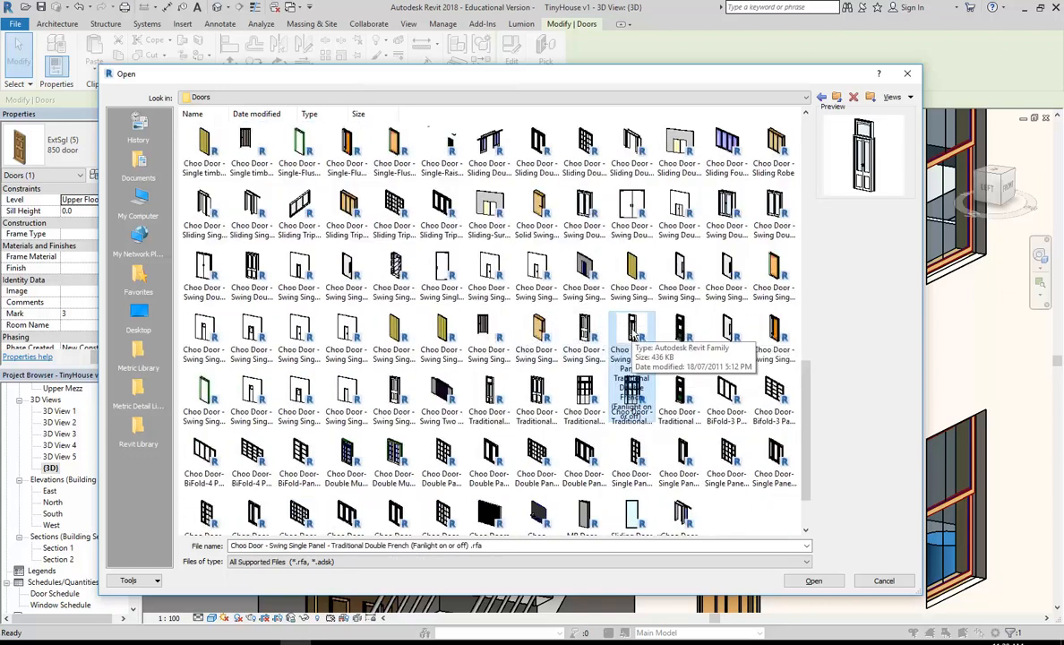
left_click(679, 333)
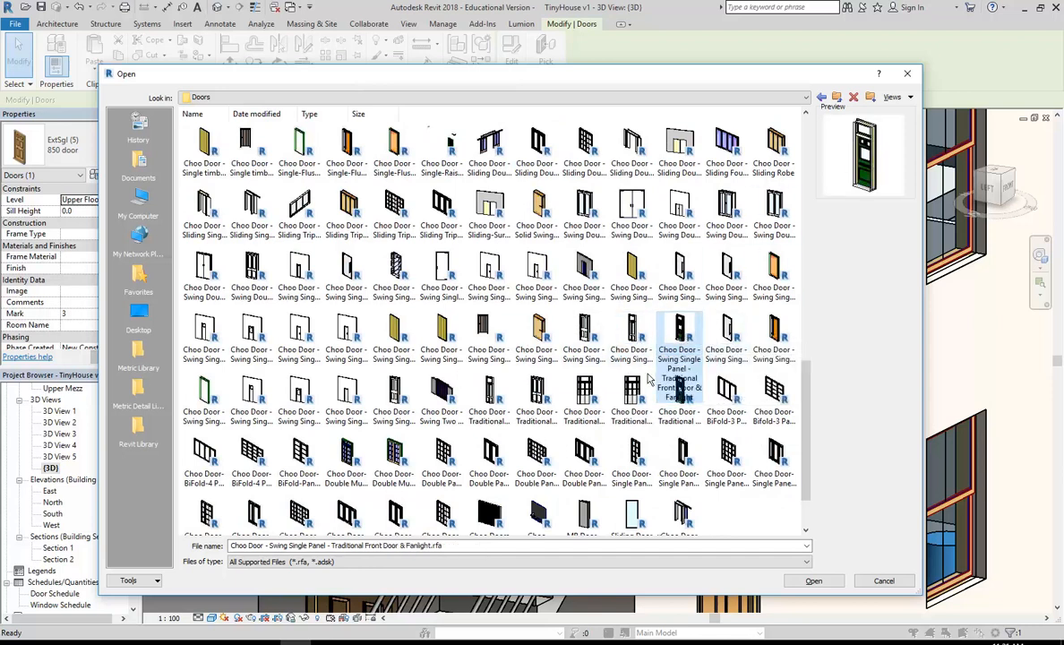
left_click(726, 333)
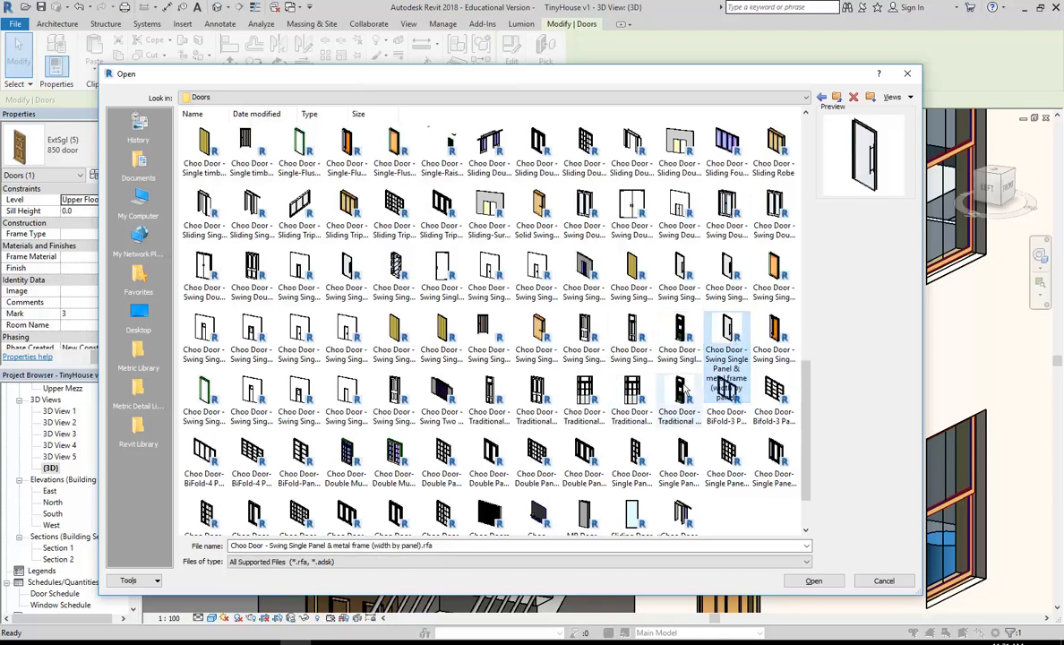
scroll(625, 365, "down", 1)
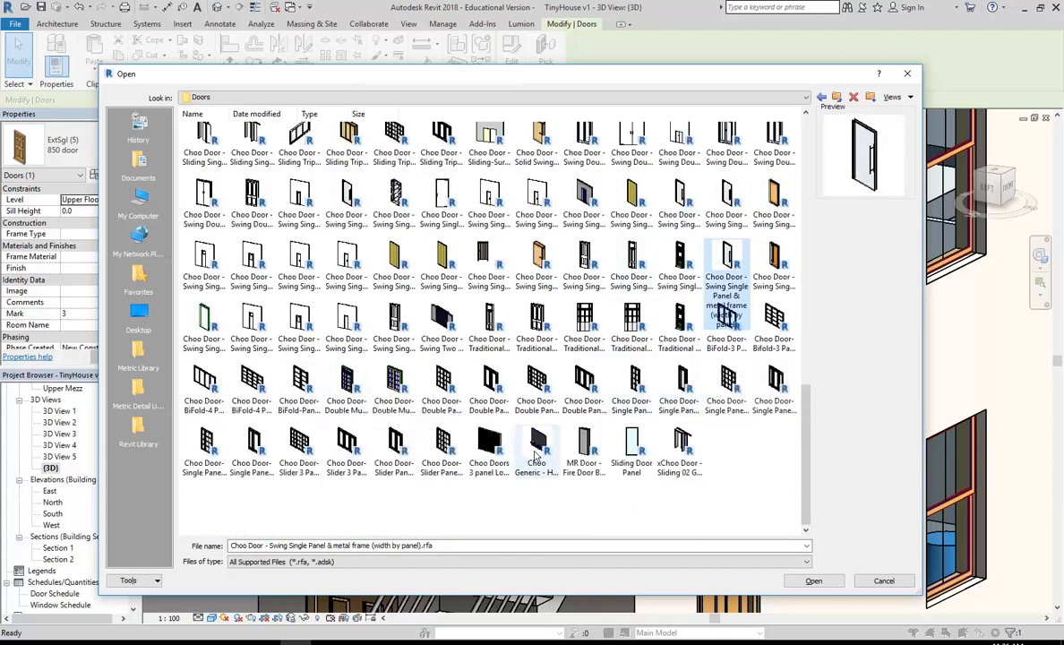
left_click(633, 339)
left_click(674, 327)
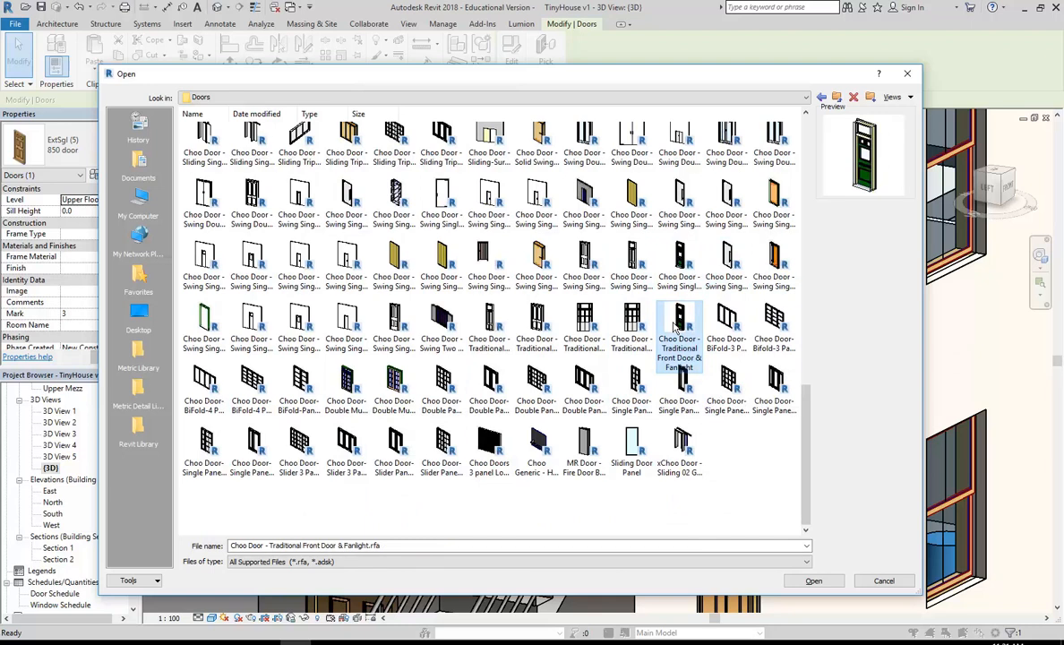
scroll(350, 338, "up", 2)
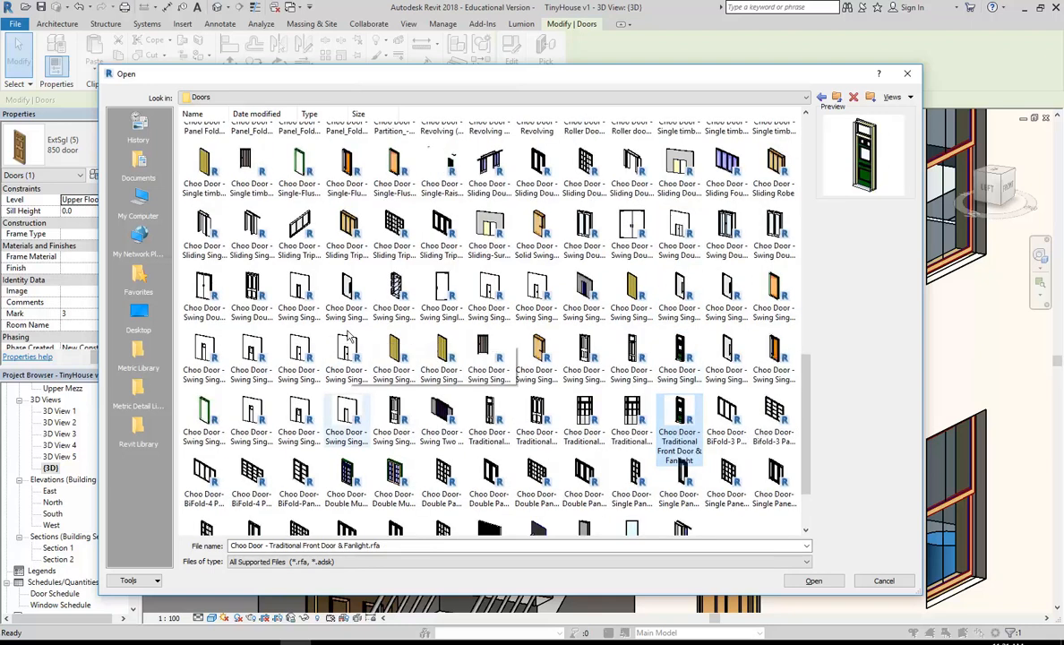
- Check the Swing Single and Assorted subfolders for a front door, previewing CE Single Swing Panel & Fanlight (Adjustable)
scroll(349, 339, "up", 10)
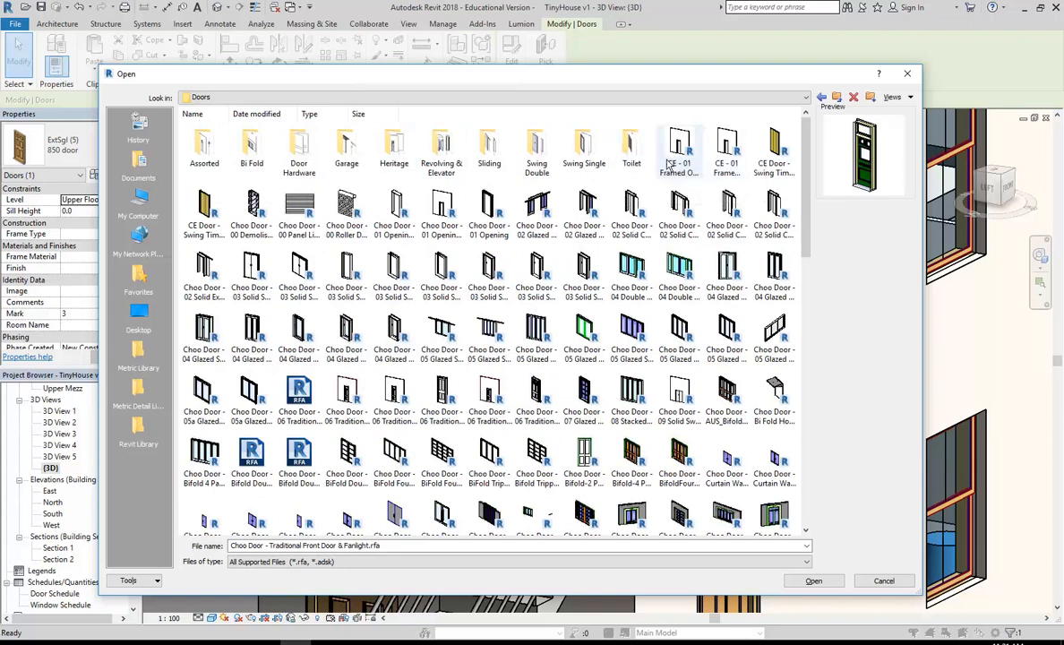
double_click(583, 144)
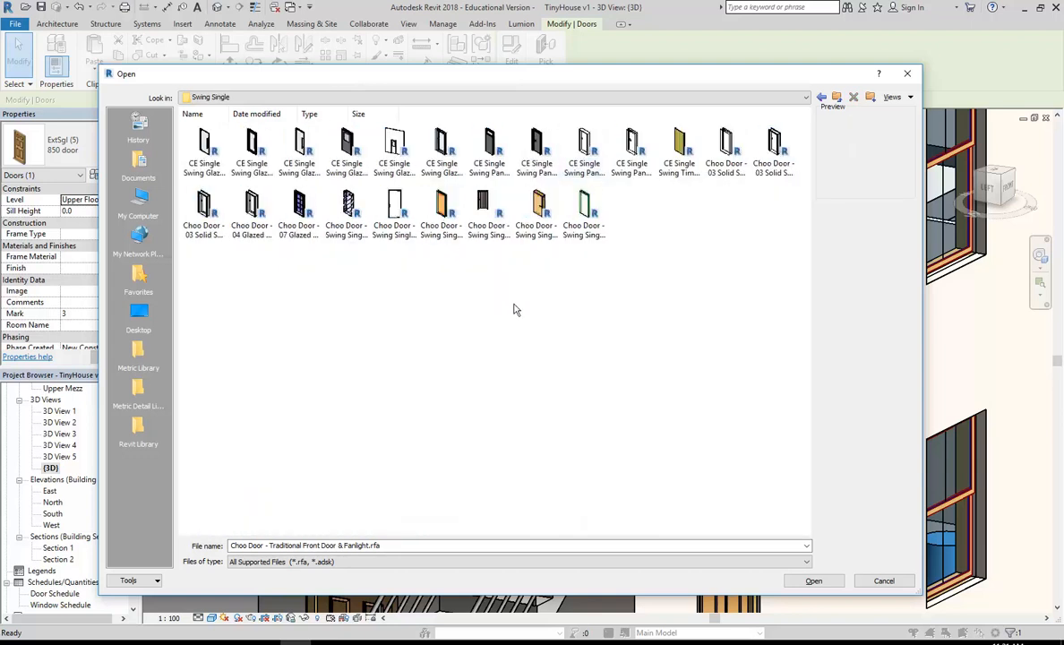
left_click(488, 148)
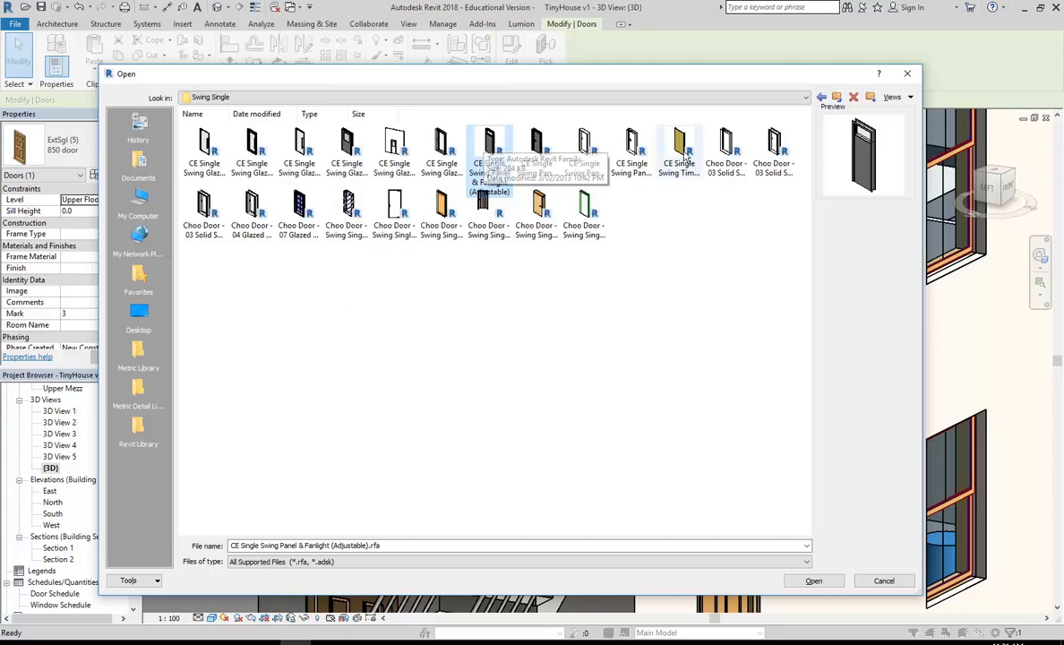
left_click(836, 98)
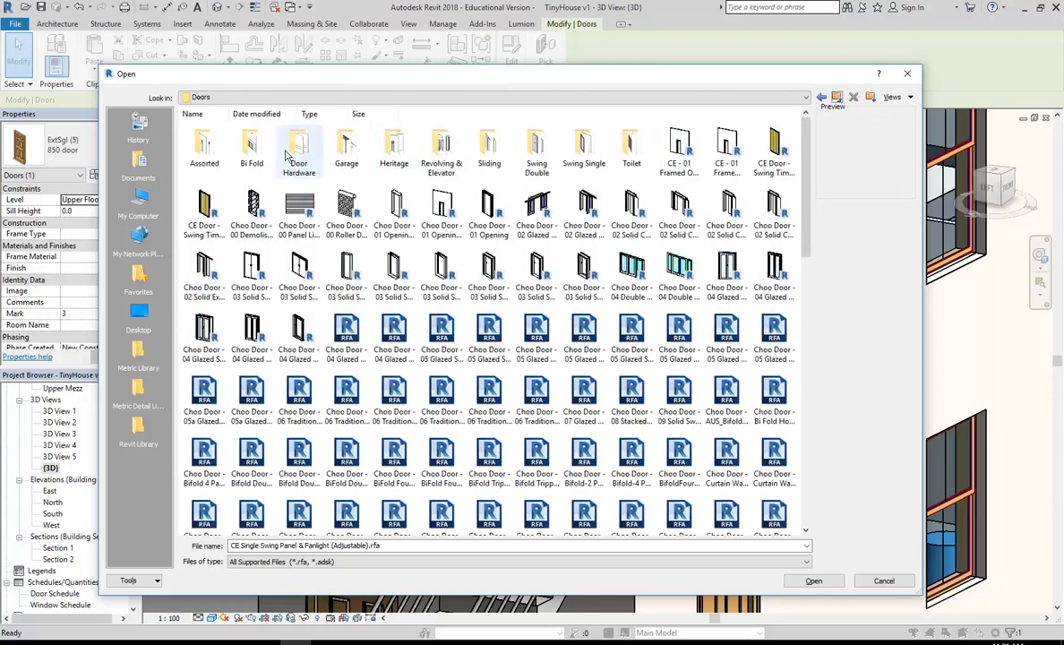
double_click(205, 149)
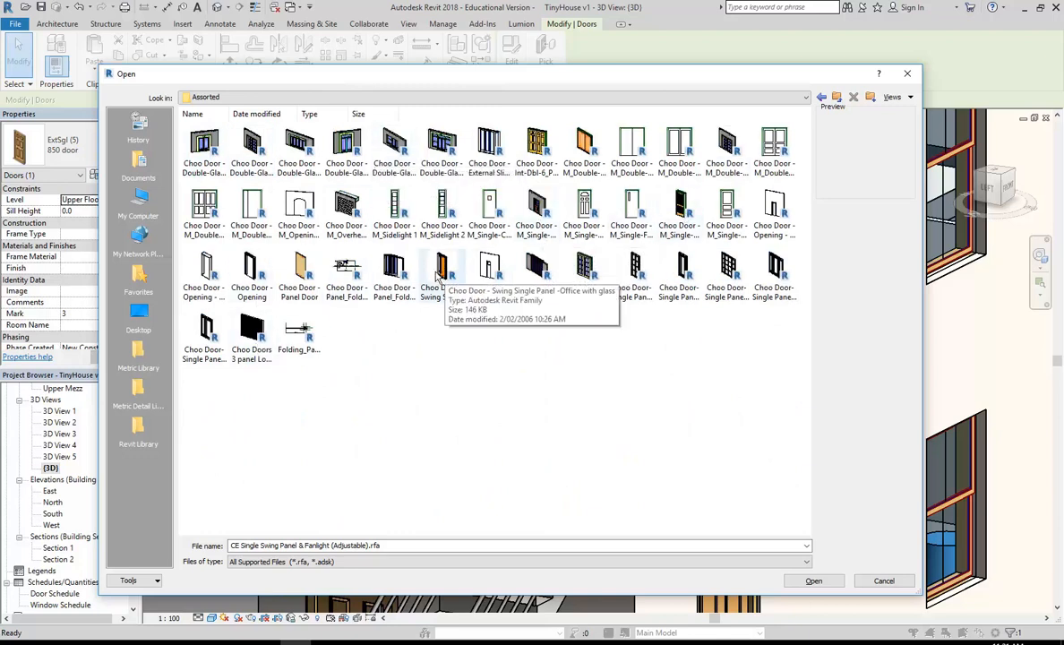
left_click(837, 98)
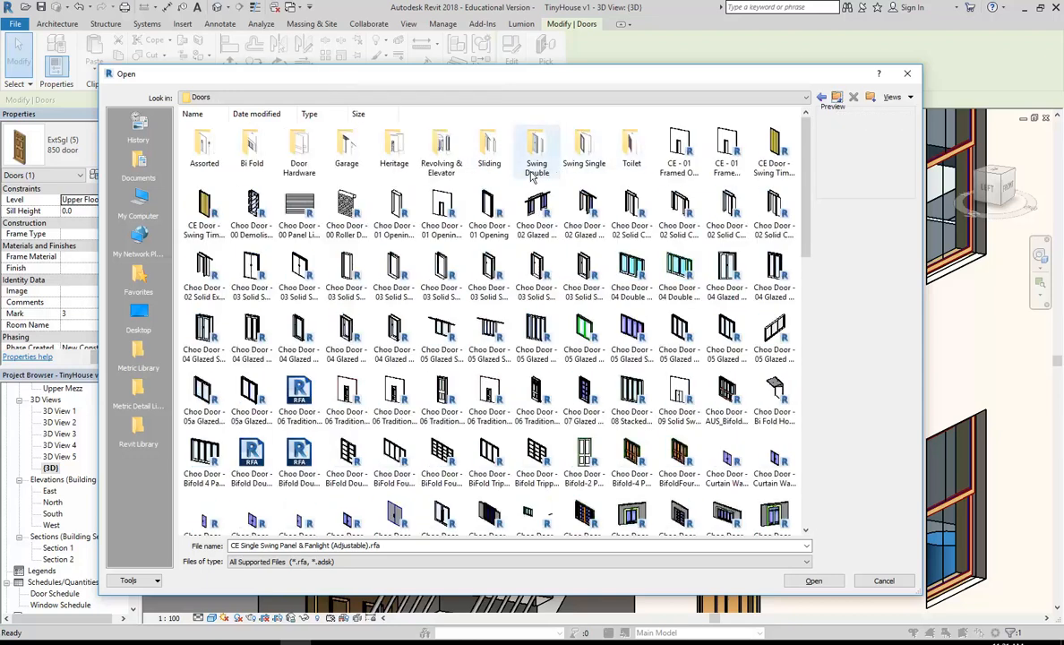
- Load Choo Door - Swing Single Panel - Traditional Front Door & Fanlight and apply its 0864 x 2134mm type to the door under the gable
scroll(549, 373, "down", 6)
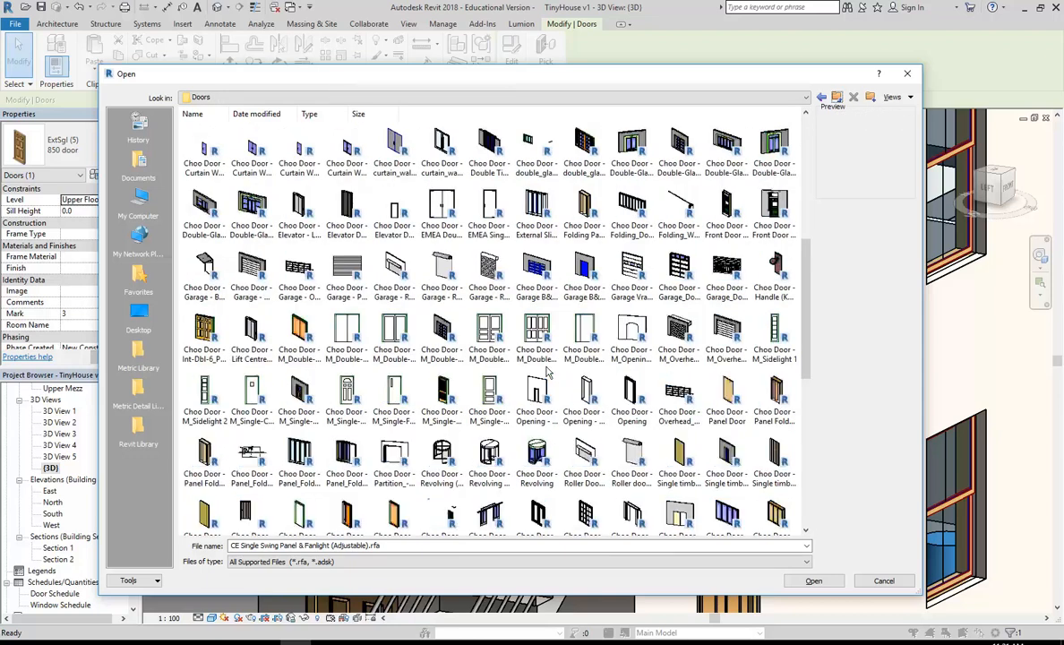
scroll(549, 372, "down", 6)
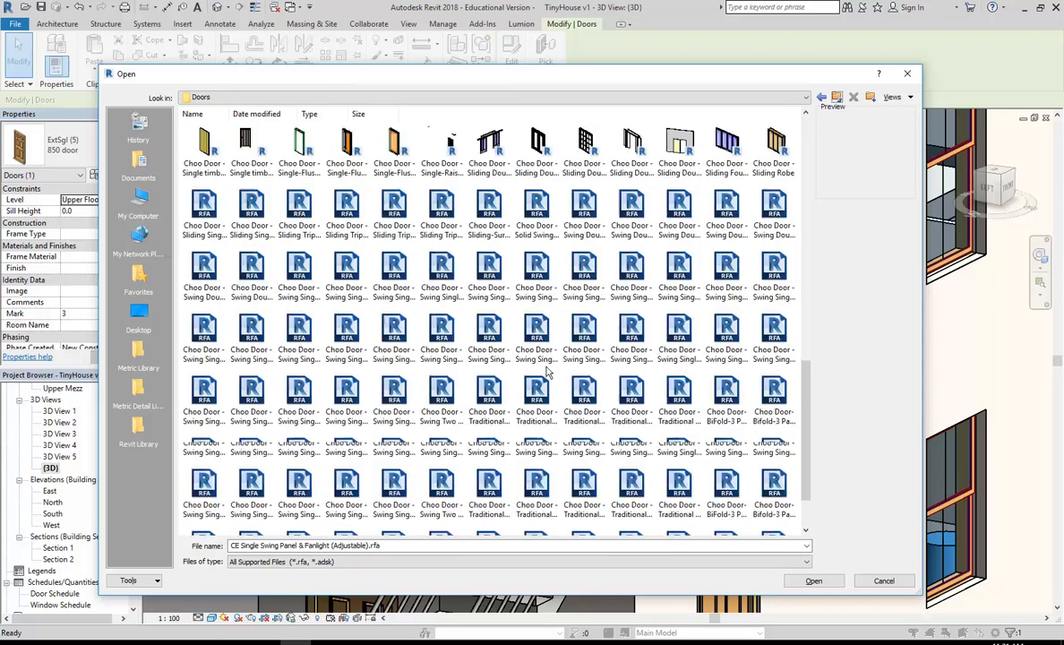
left_click(679, 340)
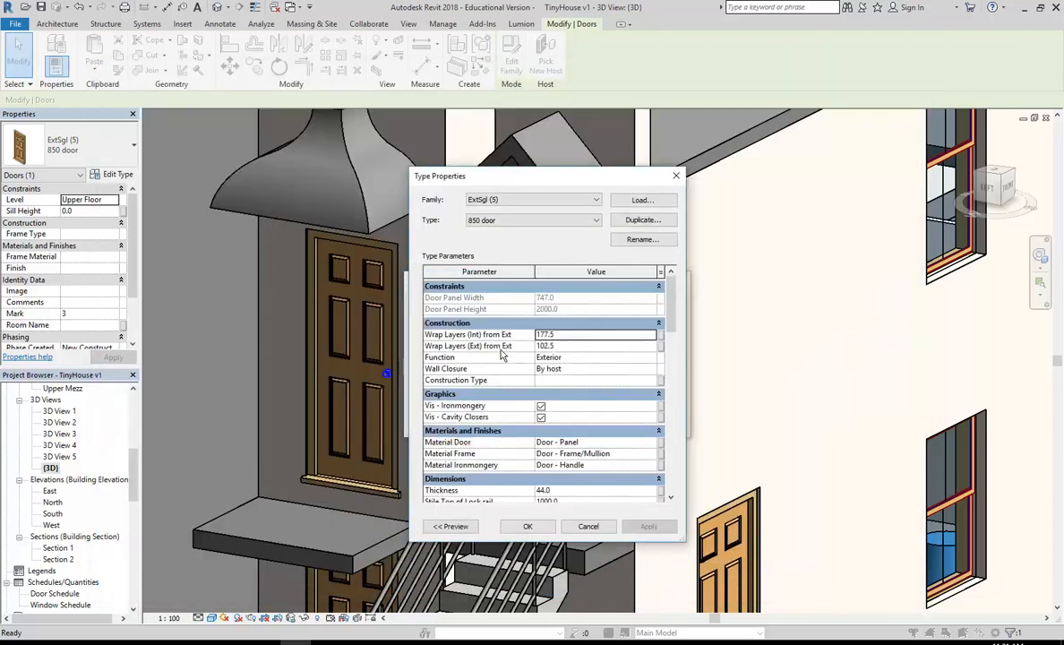
left_click(529, 527)
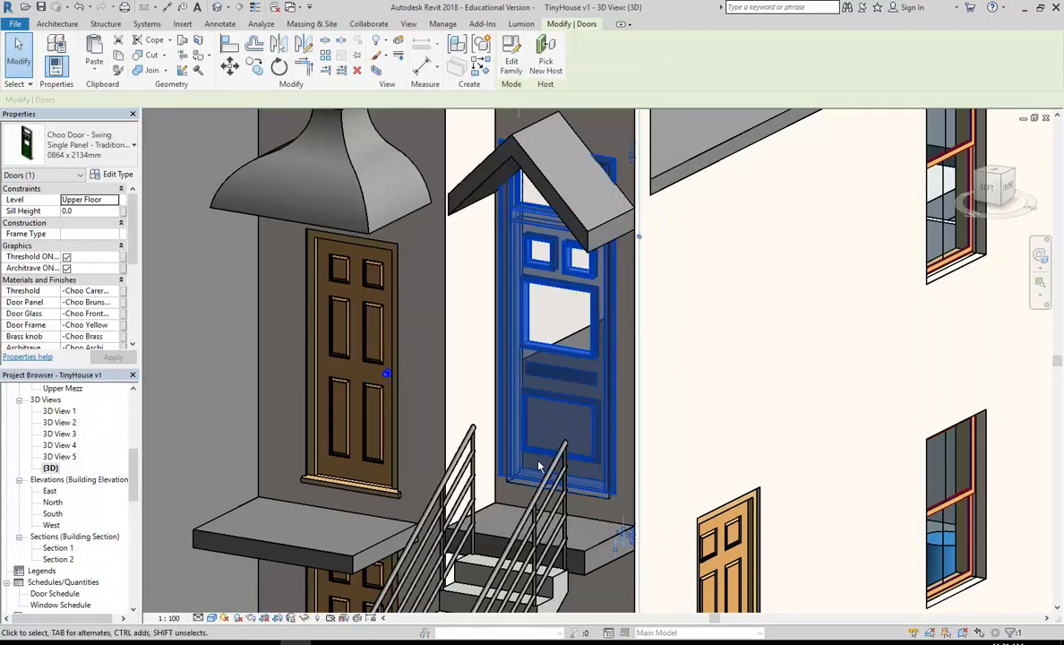
- Set the Top Panel dimension of the new fanlight door's type to 600
middle_click_drag(539, 465, 501, 447, "shift")
middle_click_drag(441, 376, 438, 351, "shift")
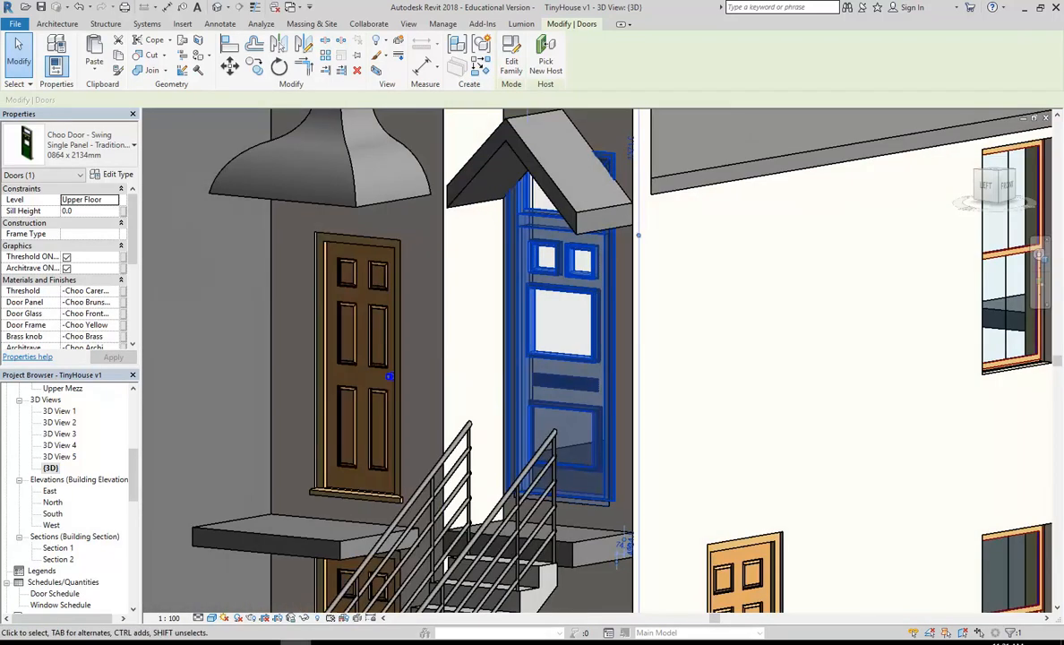
middle_click_drag(525, 315, 511, 331)
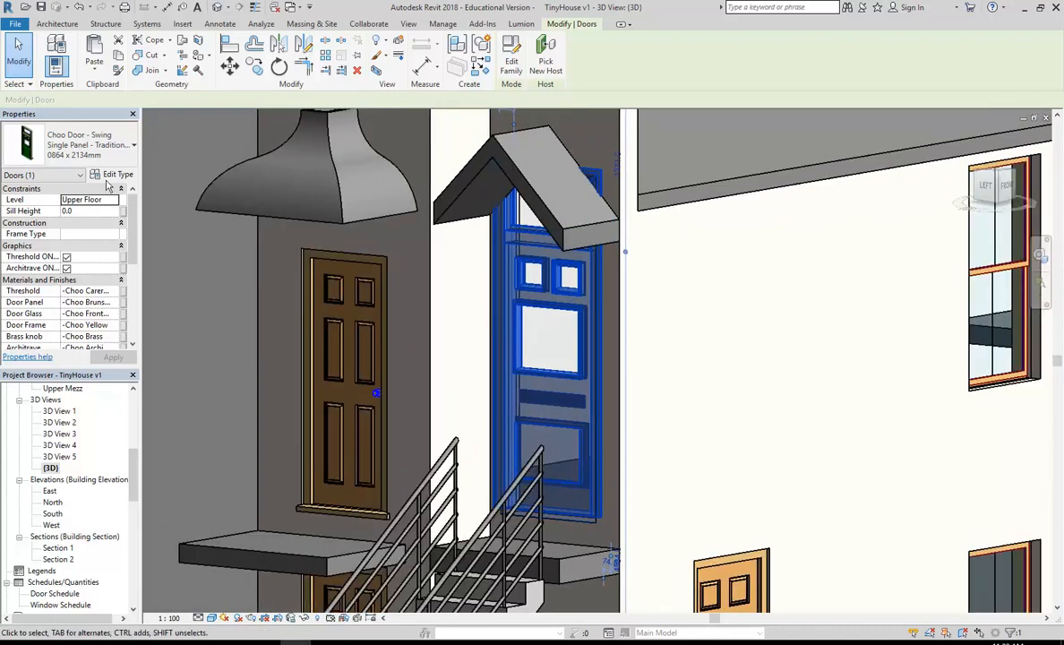
mouse_move(131, 205)
left_mouse_down()
mouse_move(133, 291)
mouse_move(133, 199)
left_mouse_up()
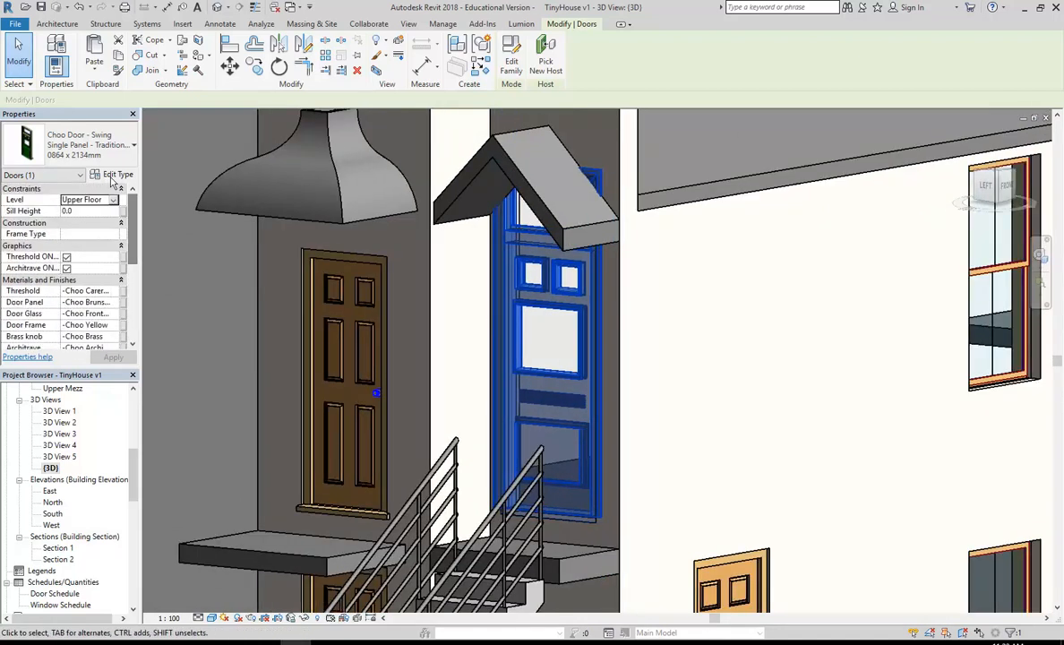
left_click(107, 173)
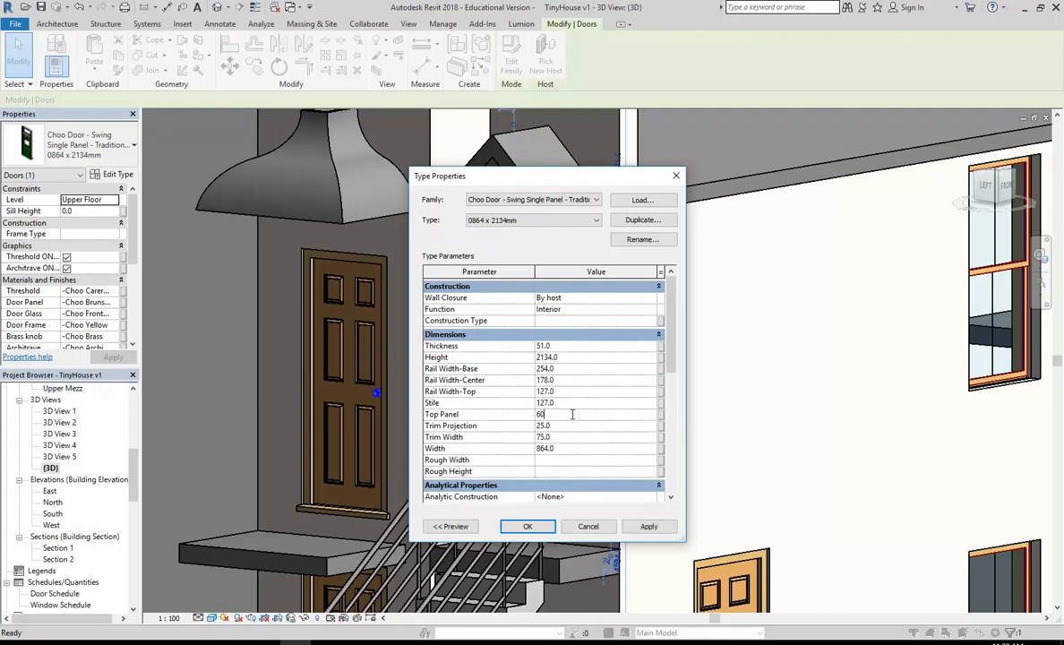
left_click(524, 527)
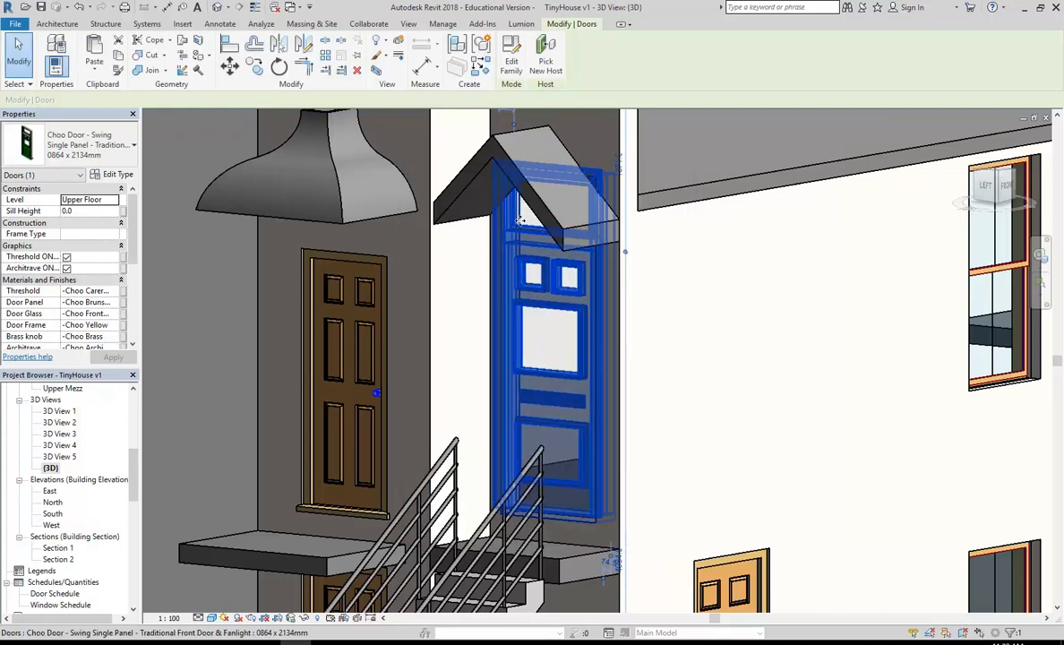
- Inspect the fanlight behind the gable roof and recheck the Top Panel dimension in the door's type properties
scroll(514, 204, "up", 4)
middle_click_drag(514, 204, 358, 261, "shift")
scroll(133, 246, "down", 5)
scroll(135, 261, "up", 6)
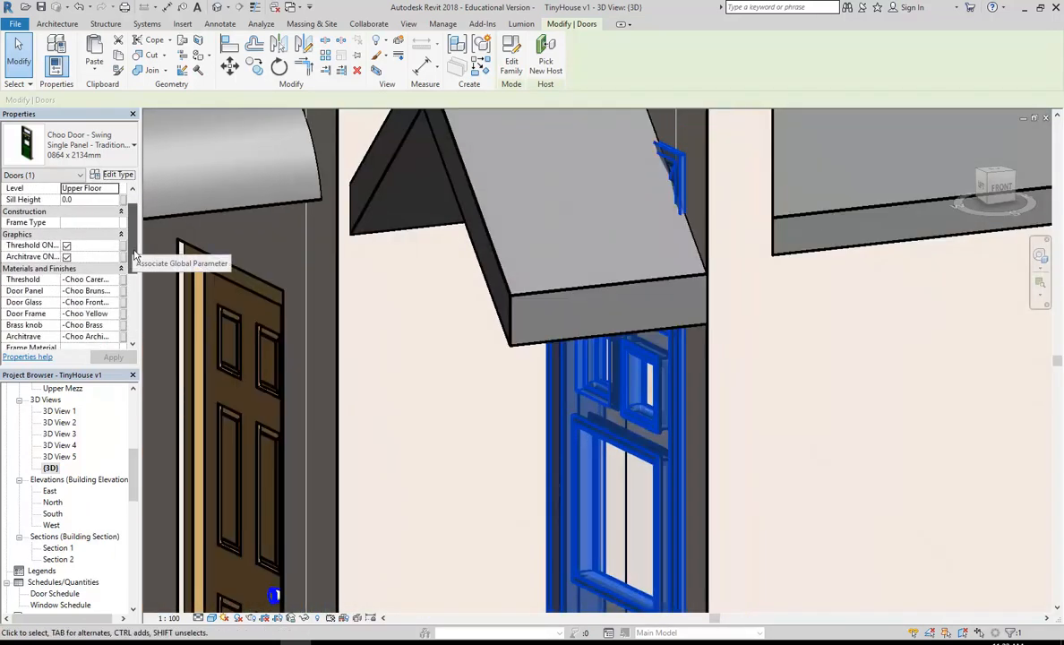
left_click(116, 174)
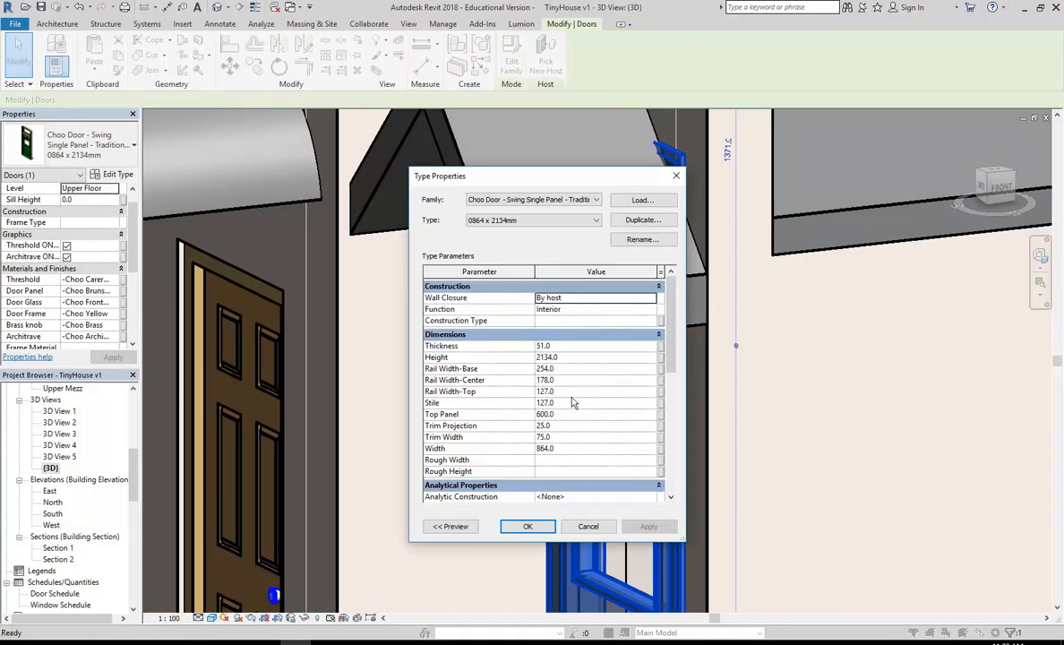
left_click(576, 412)
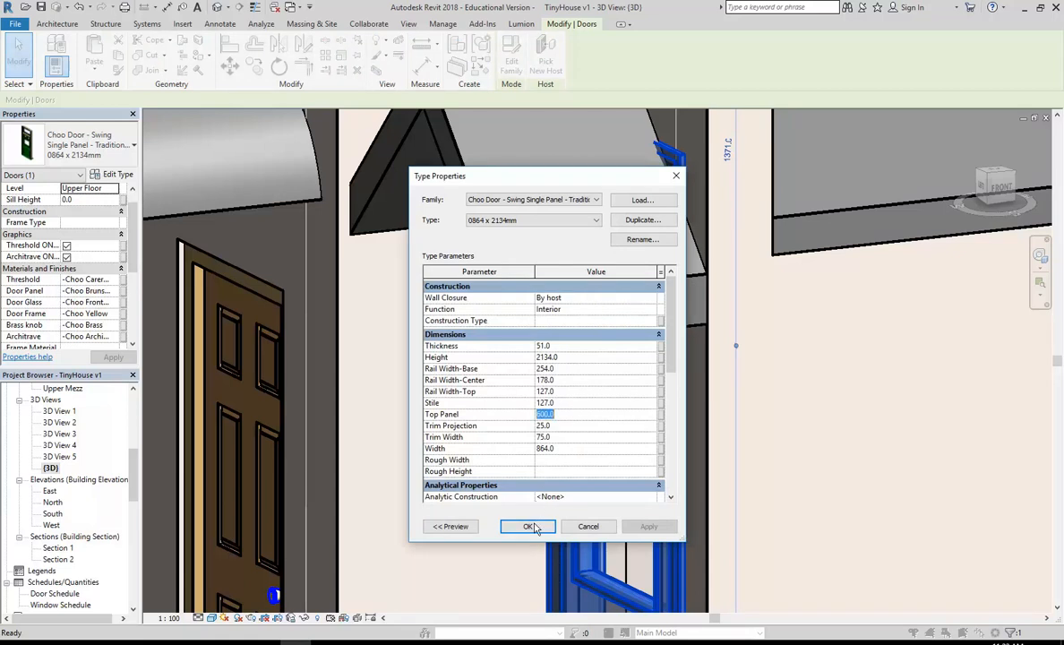
left_click(535, 526)
left_click(442, 499)
- Nudge the gable roof slightly upward over the fanlight door
scroll(432, 436, "down", 2)
middle_click_drag(432, 436, 433, 294, "shift")
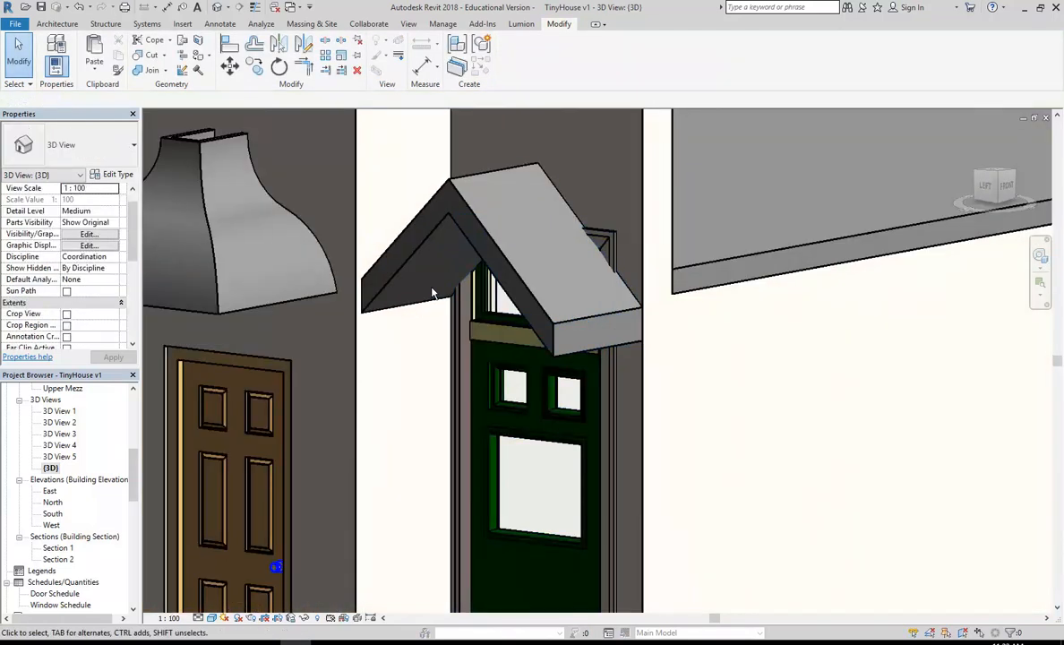
left_click(404, 270)
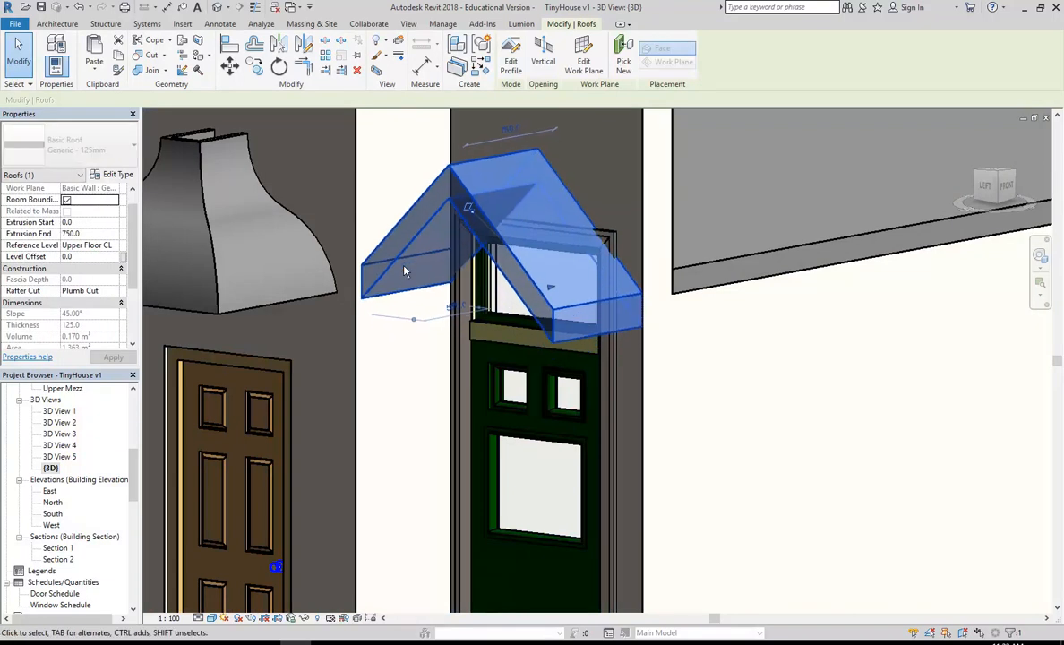
middle_click_drag(404, 269, 520, 332, "shift")
key("Escape")
- Start loading a replacement family for the fanlight door and open the Doors folder of ! Choo Revit Library - 2016
left_click(547, 333)
middle_click_drag(547, 385, 502, 443, "shift")
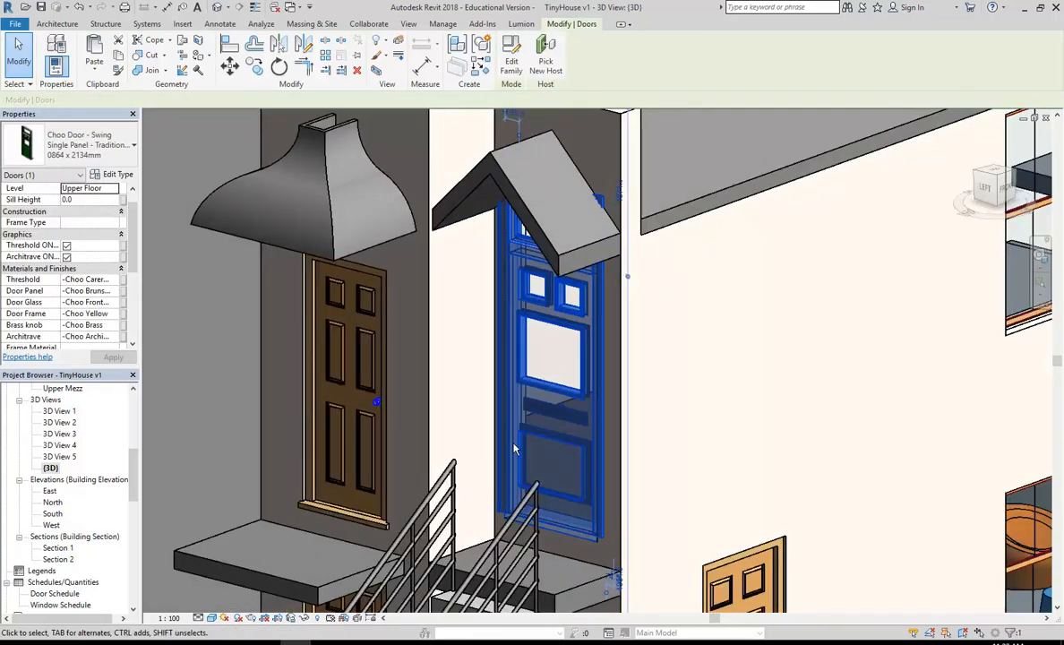
left_click(119, 175)
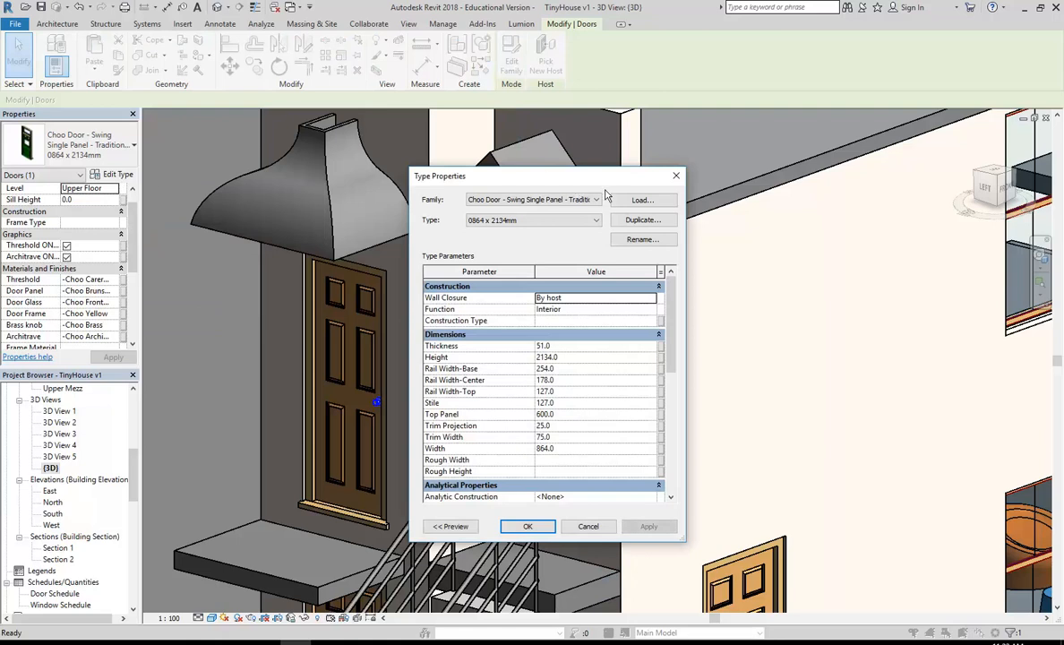
left_click(626, 200)
left_click(142, 428)
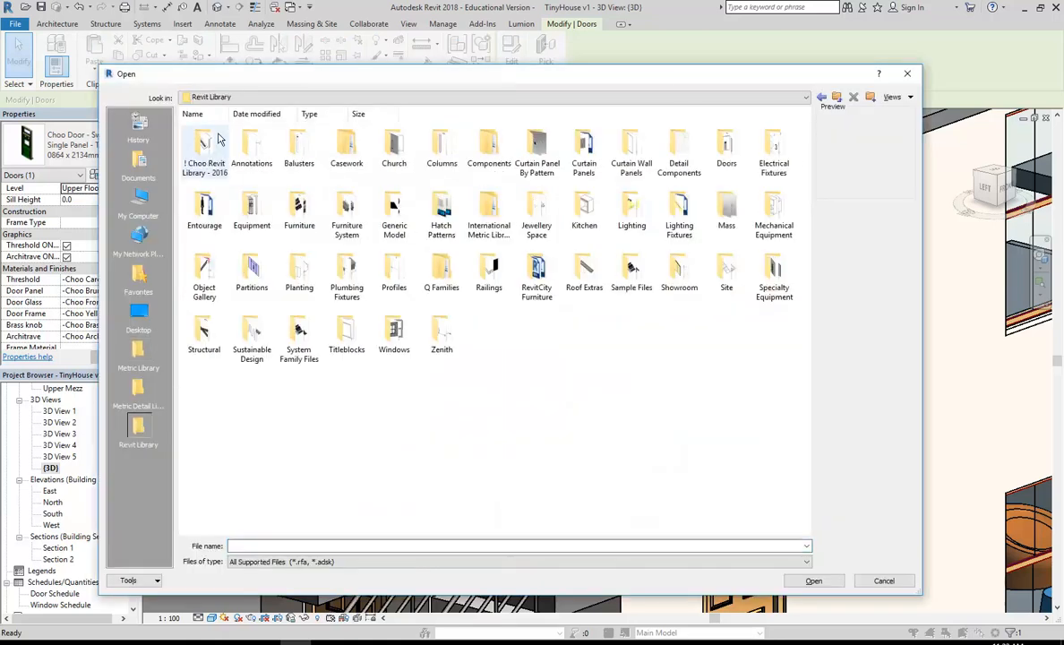
double_click(204, 148)
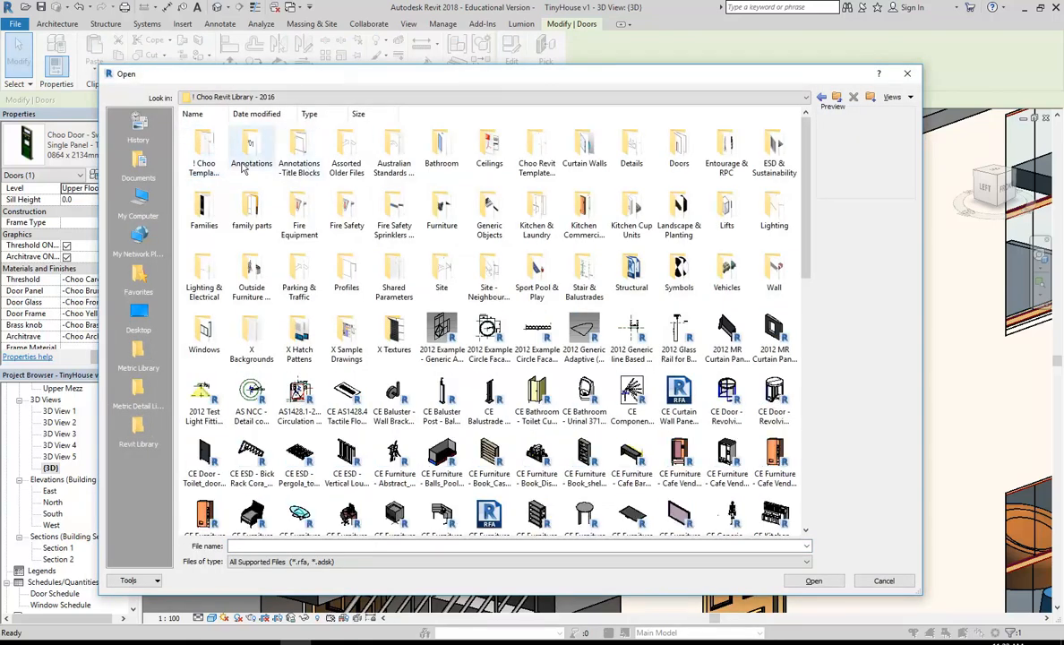
double_click(679, 148)
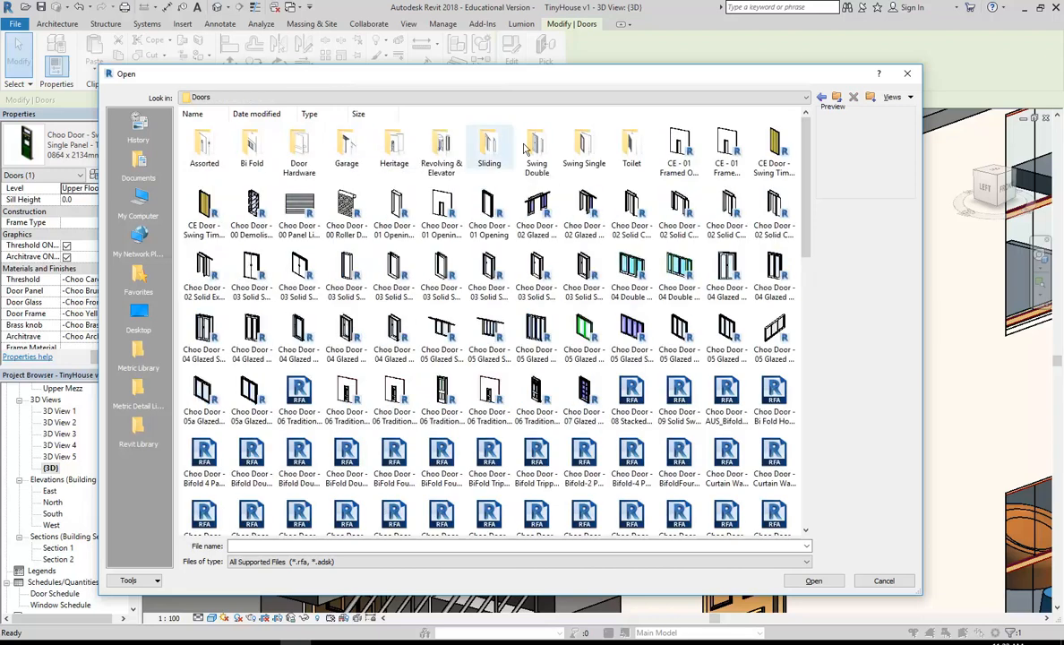
- Load CE Single Swing Panel & Fanlight (Adjustable) from the library's Swing Single folder and apply it to the door under the gable roof
double_click(204, 148)
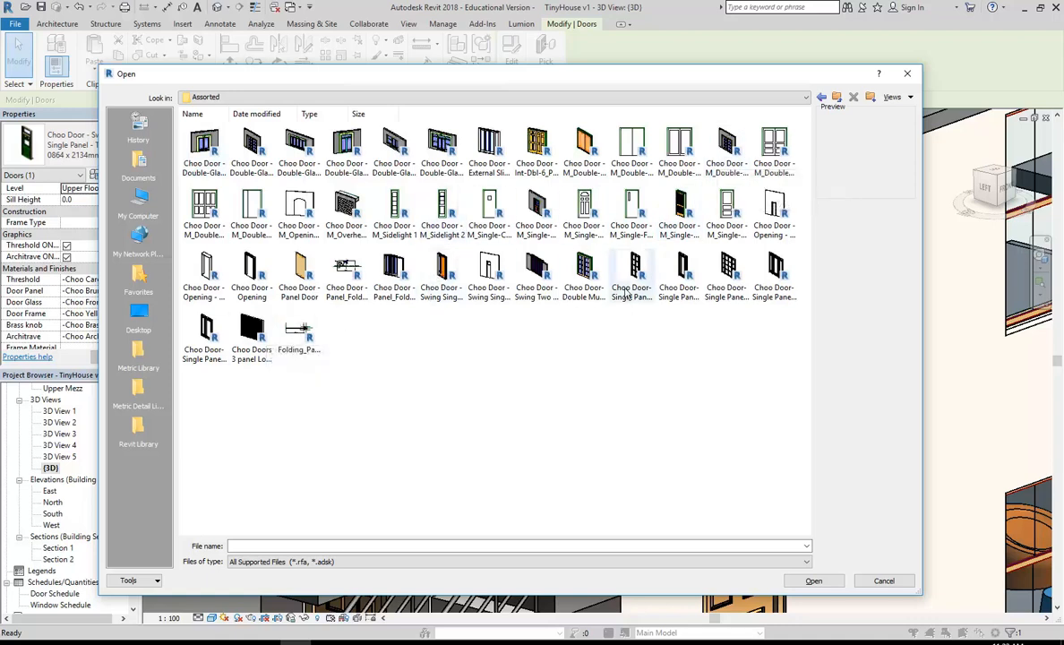
left_click(821, 98)
double_click(541, 143)
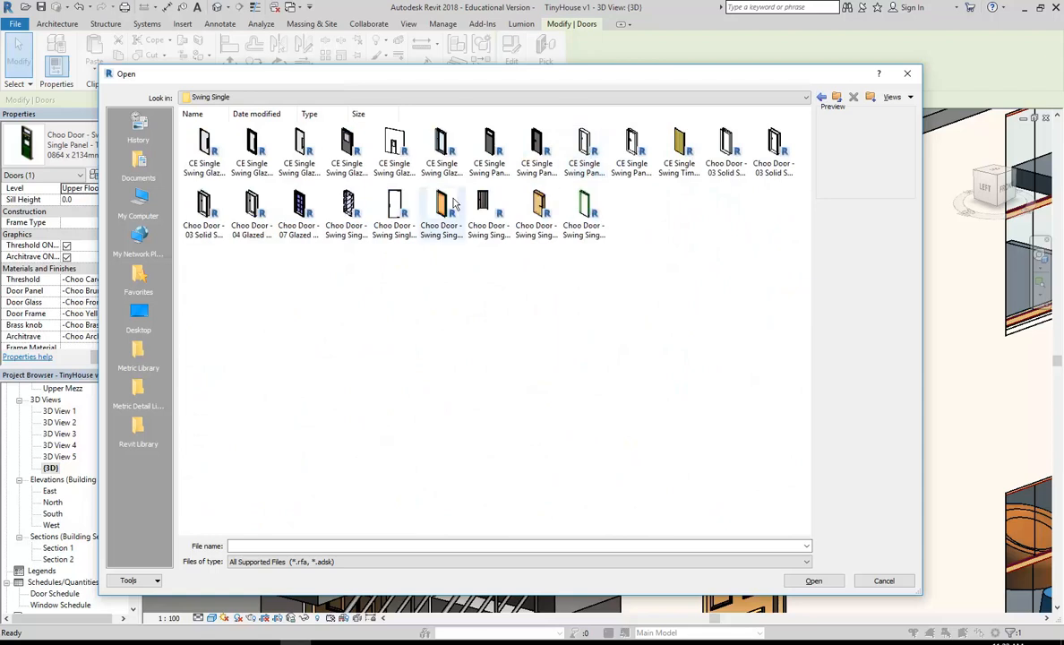
left_click(489, 148)
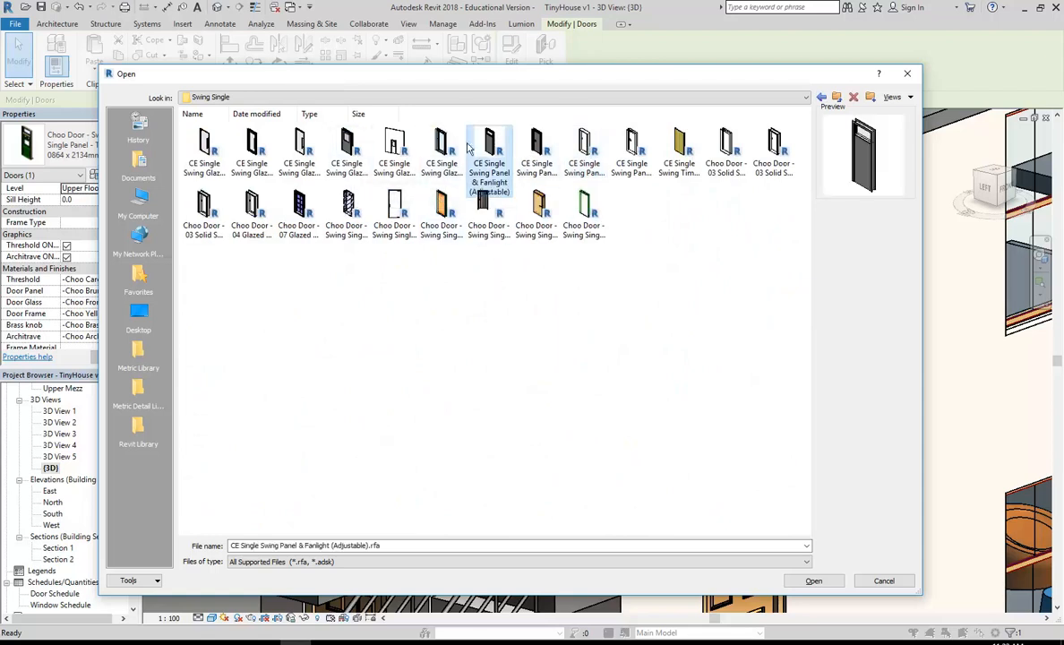
double_click(467, 170)
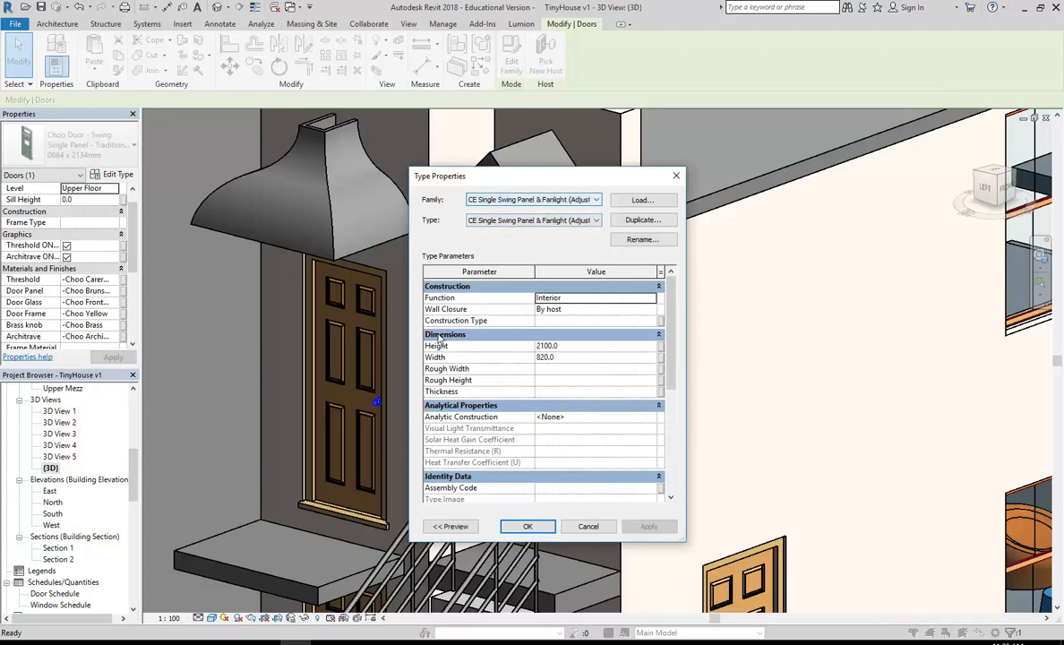
left_click_drag(670, 327, 670, 296)
left_click(527, 526)
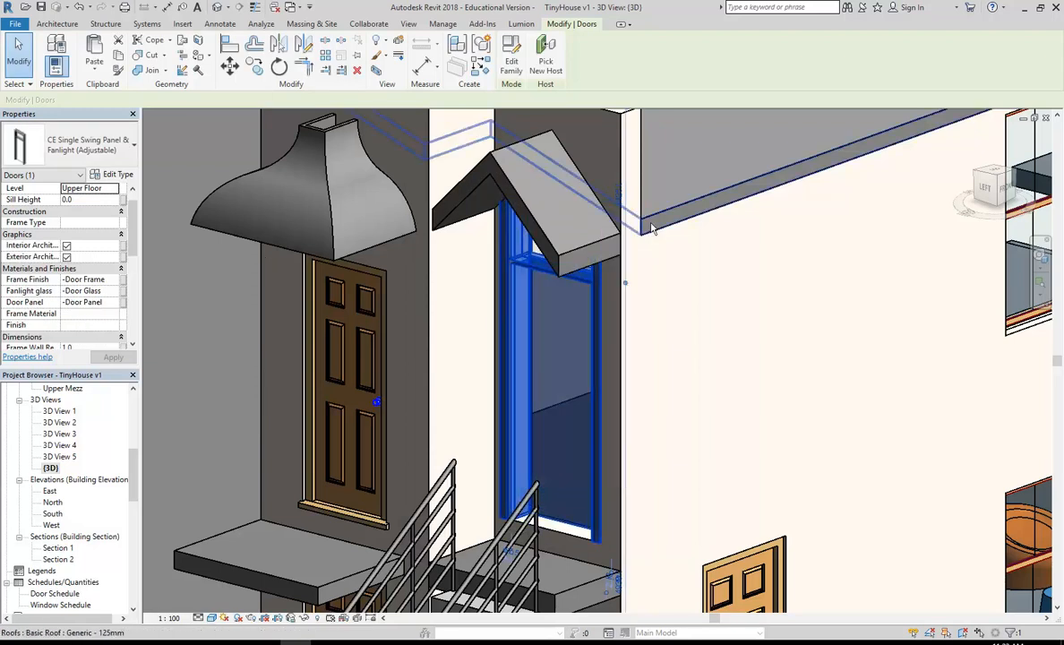
- Set the Fanlight Height of the door under the gable roof to 400
middle_click_drag(627, 215, 140, 247, "shift")
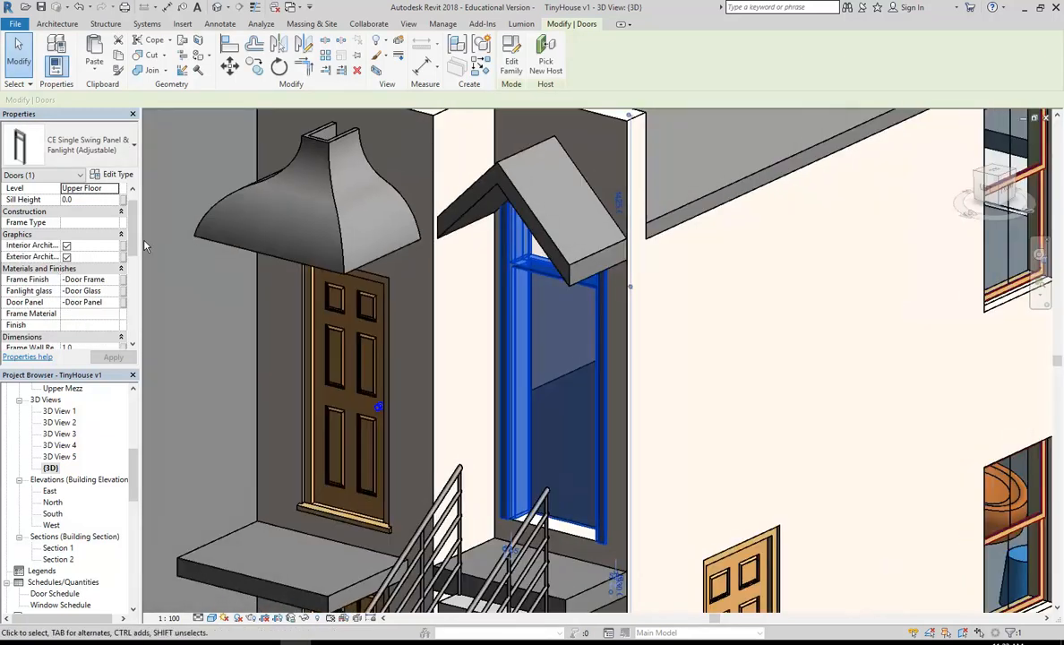
left_click_drag(136, 235, 137, 278)
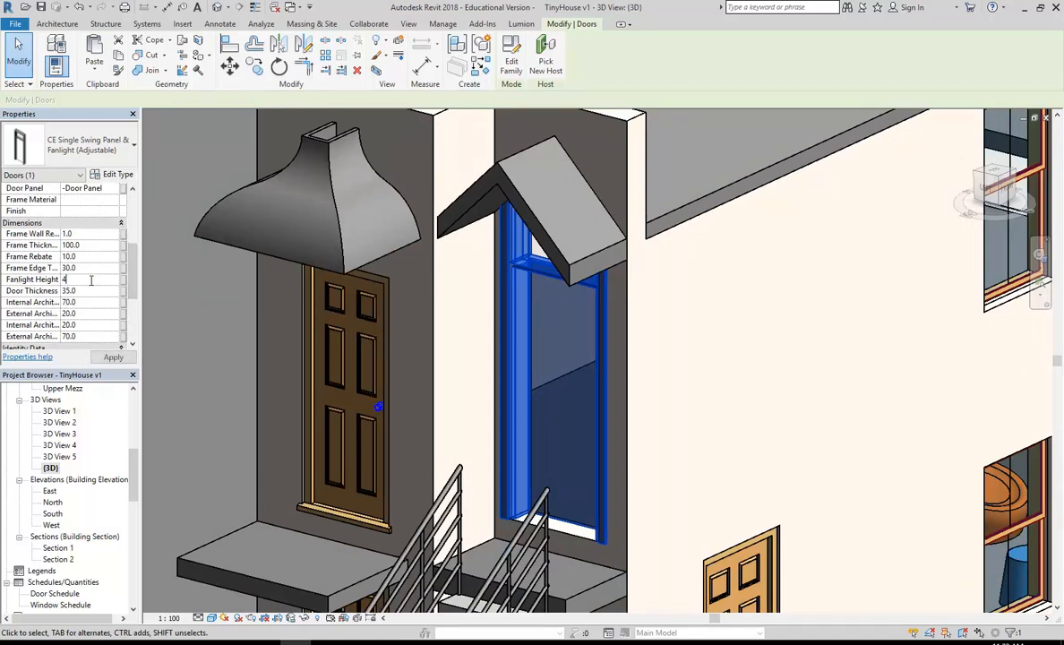
key("Return")
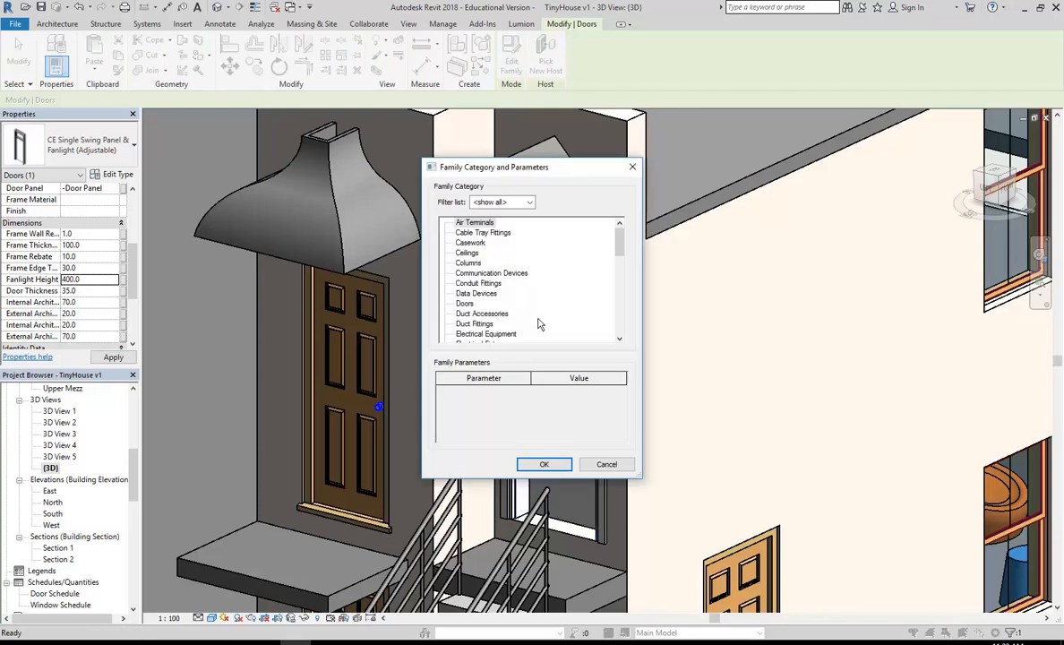
left_click(570, 464)
- Examine the fanlight door close up beneath the gable and consult the TinyHouse Setout Dimensions PDF
scroll(576, 330, "up", 8)
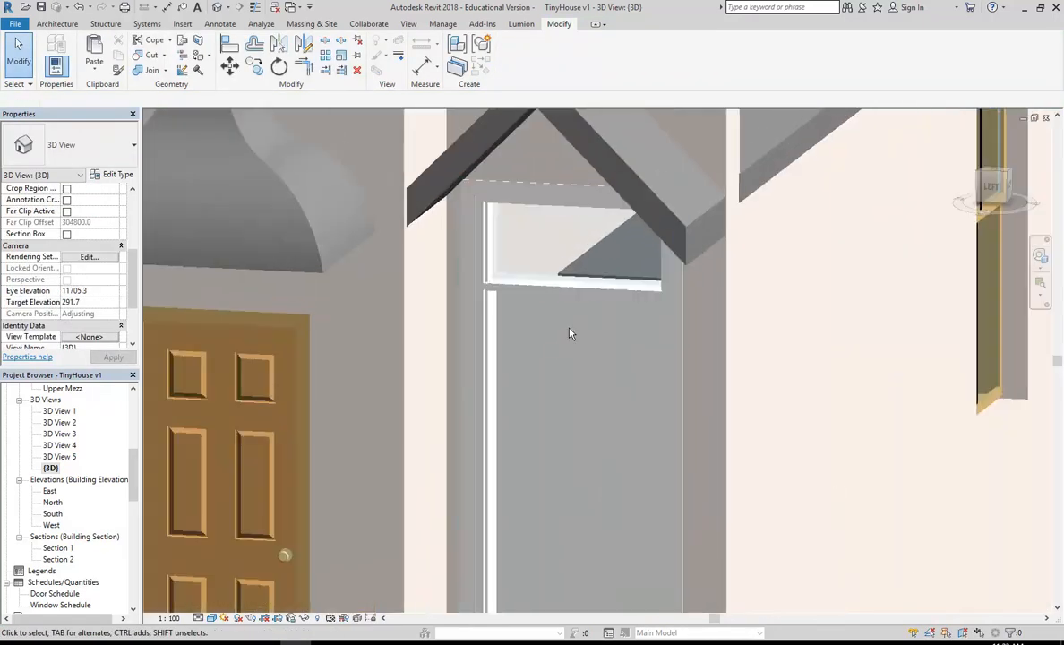
middle_click_drag(570, 333, 488, 376, "shift")
left_click(480, 290)
scroll(492, 289, "down", 5)
key("Escape")
mouse_move(316, 643)
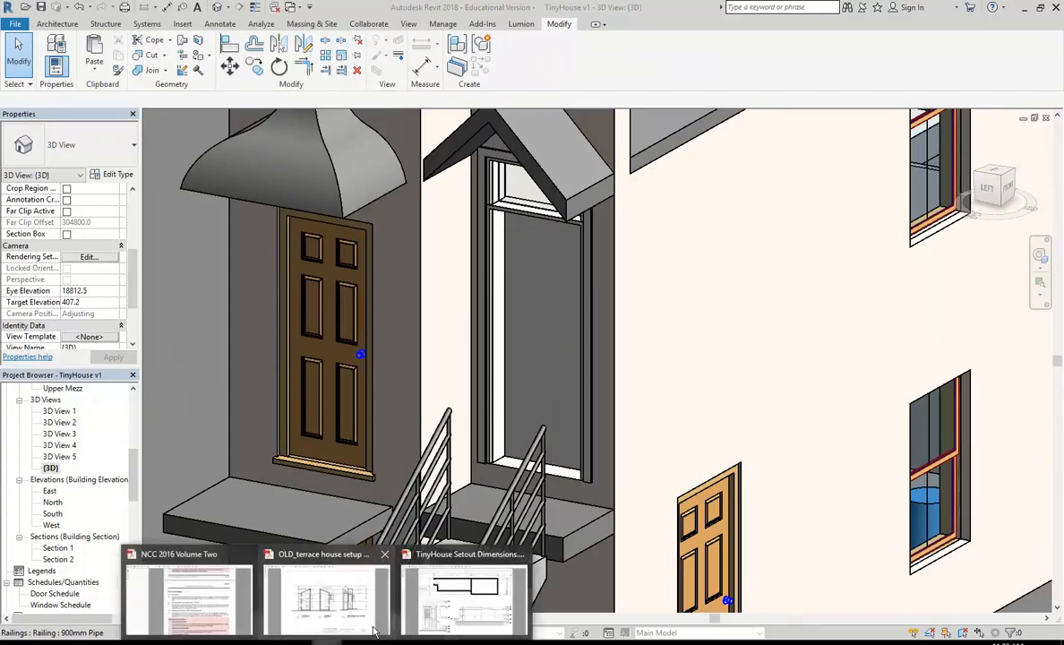
left_click(452, 616)
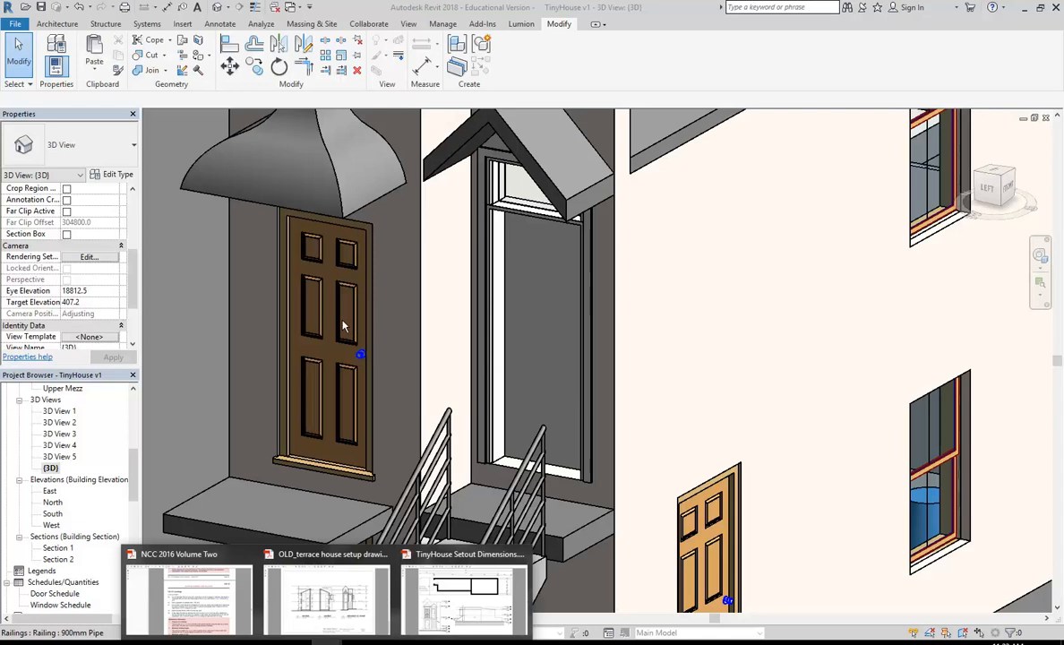
- Start loading a replacement family for the door under the curved roof and open the ! Choo Revit Library - 2016 folder
left_click(344, 323)
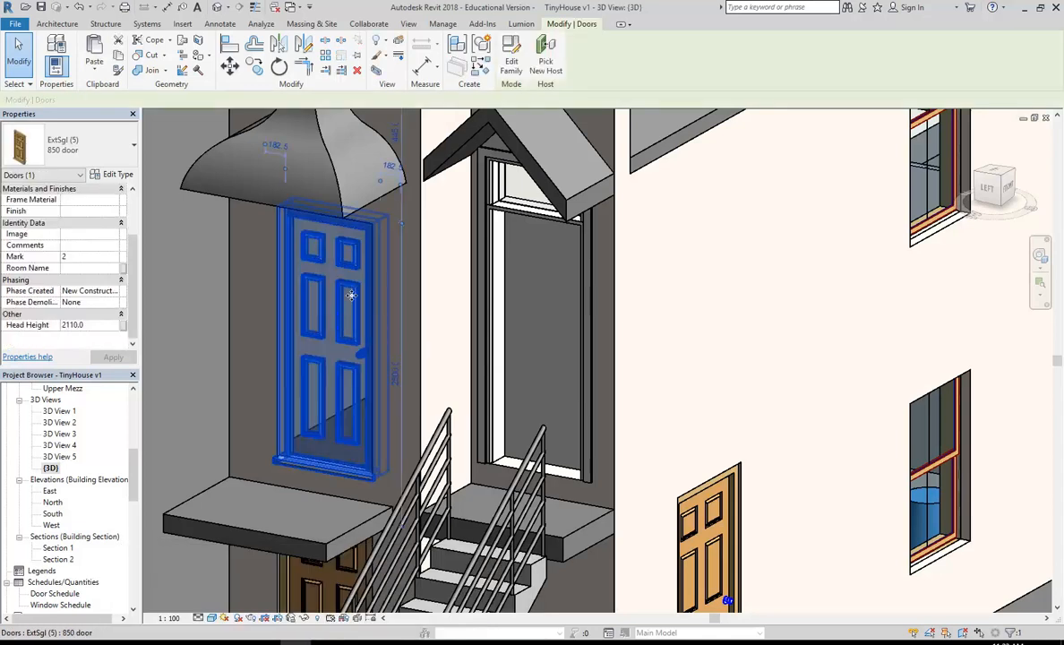
left_click(109, 173)
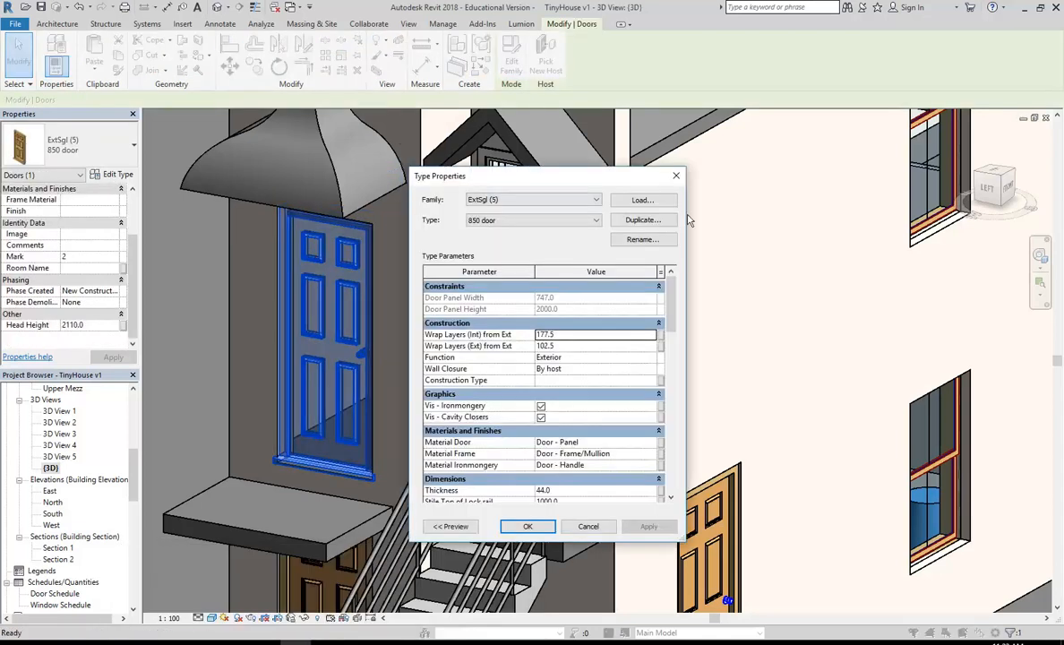
left_click(641, 200)
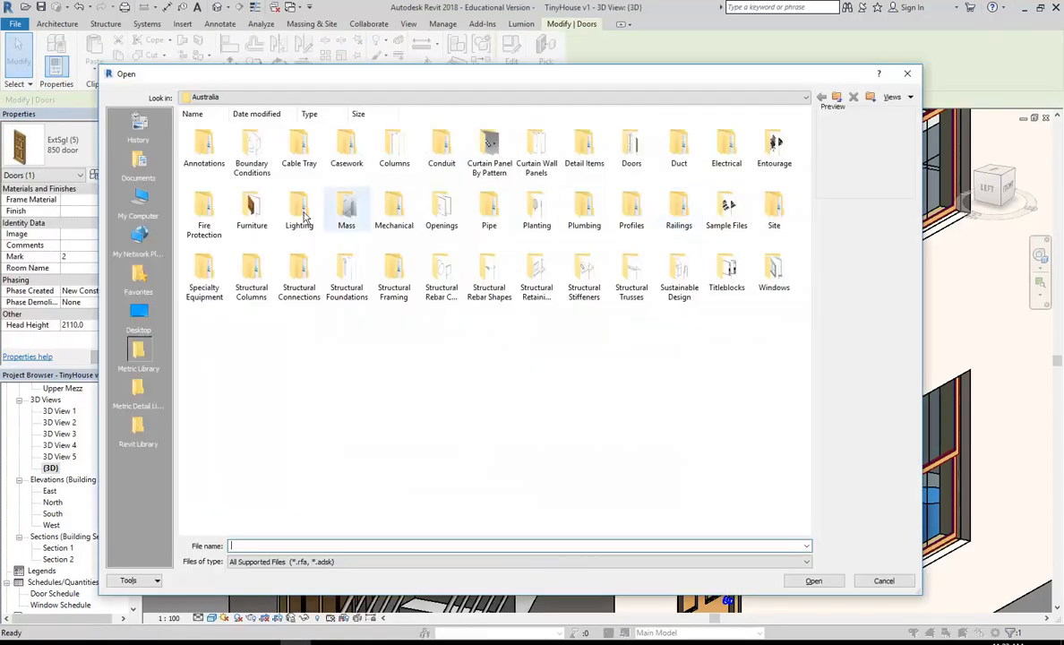
left_click(146, 433)
double_click(190, 154)
scroll(609, 421, "down", 5)
scroll(609, 420, "down", 5)
scroll(609, 420, "up", 15)
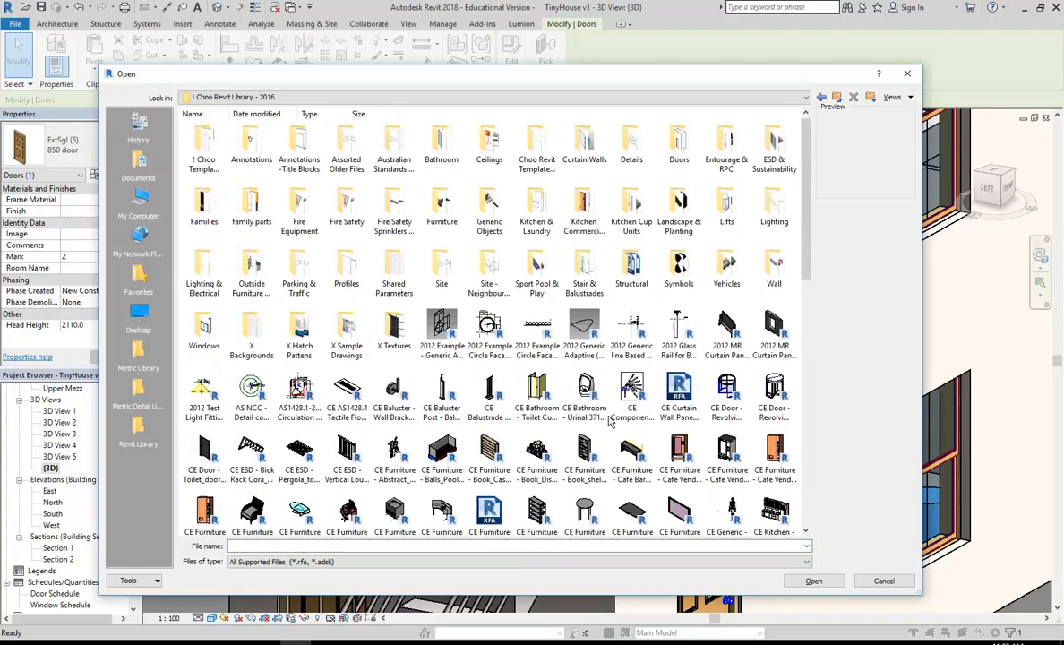
- Load the Traditional Double French (Fanlight on or off) family from the Doors folder and apply its Glazed Swing Double 1300x2100 type to the door
double_click(679, 143)
scroll(582, 277, "down", 3)
scroll(564, 323, "down", 3)
scroll(564, 322, "down", 3)
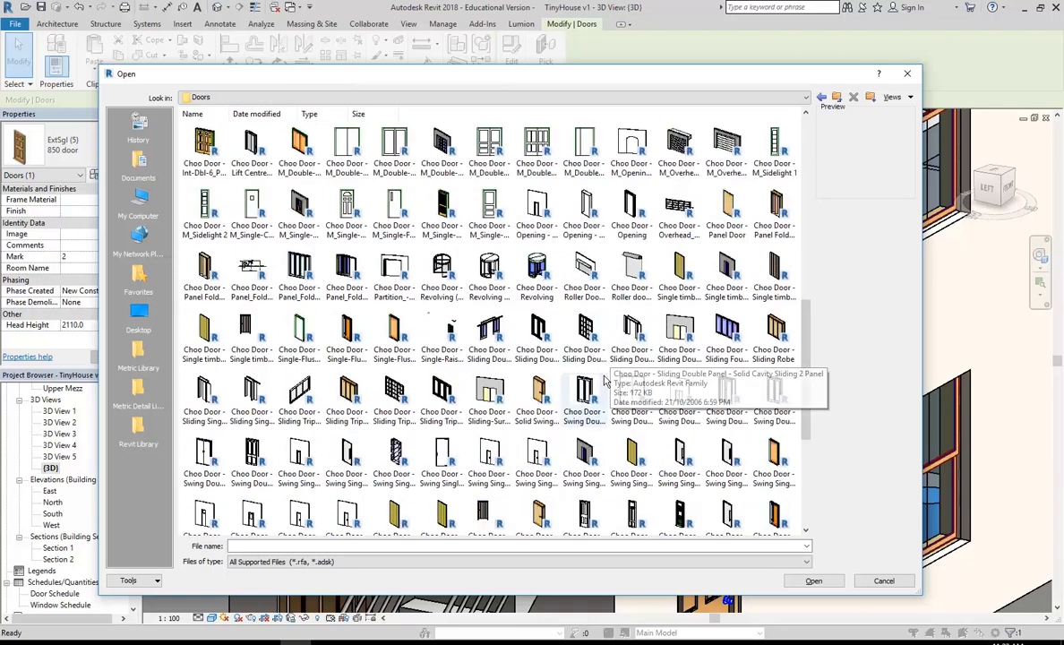
scroll(622, 427, "down", 2)
left_click(630, 420)
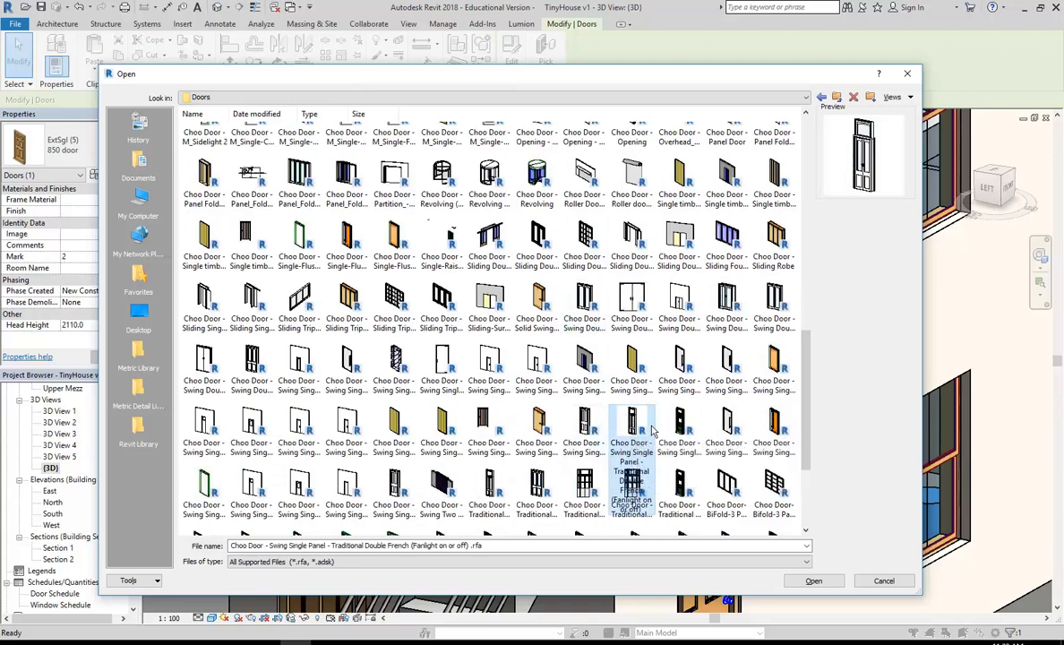
double_click(632, 429)
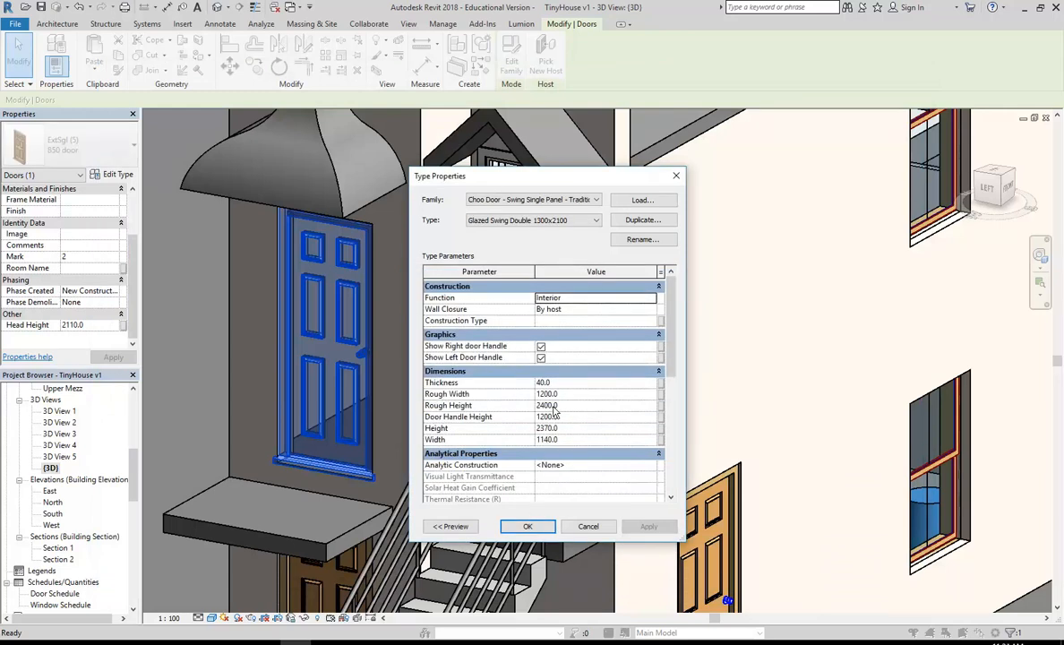
scroll(647, 376, "down", 5)
scroll(663, 394, "up", 5)
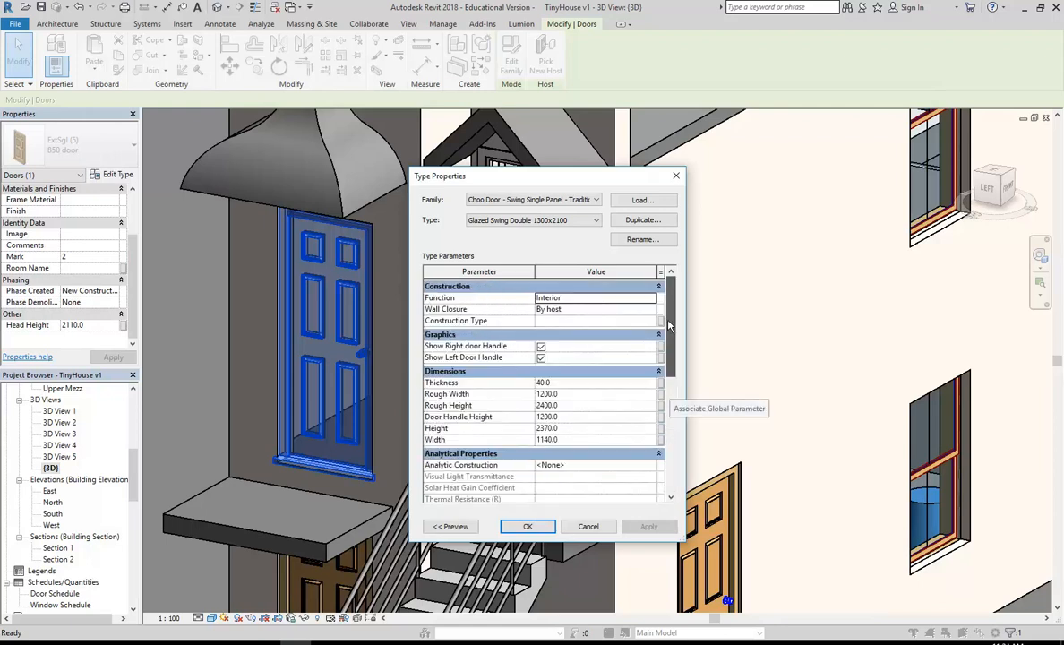
left_click(534, 526)
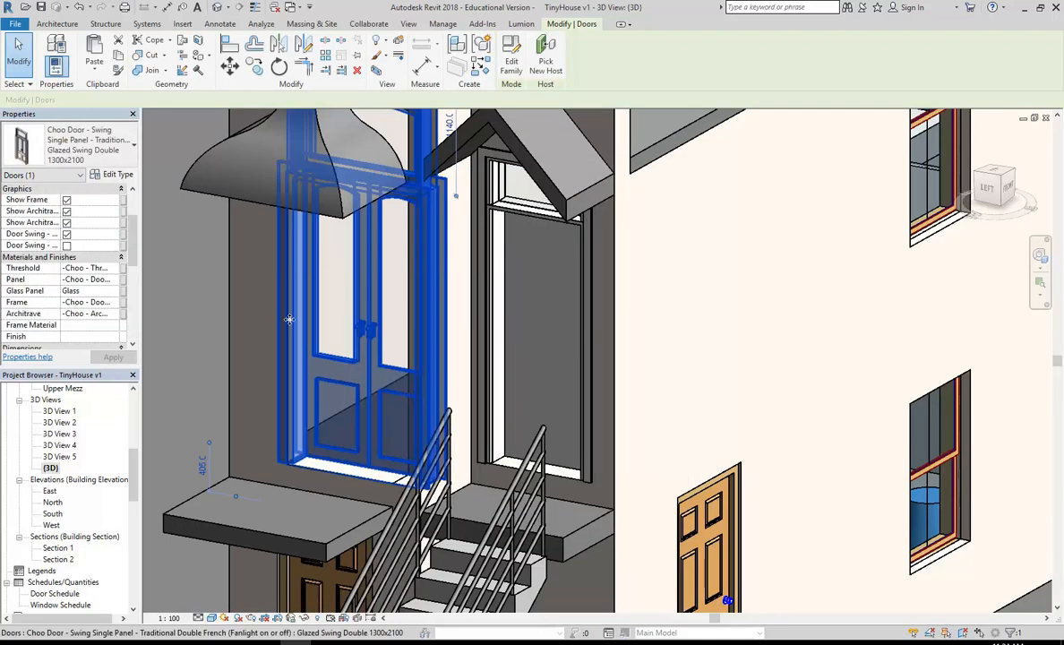
- Review the other available types and the instance properties of the double French door
middle_click_drag(318, 320, 224, 268, "shift")
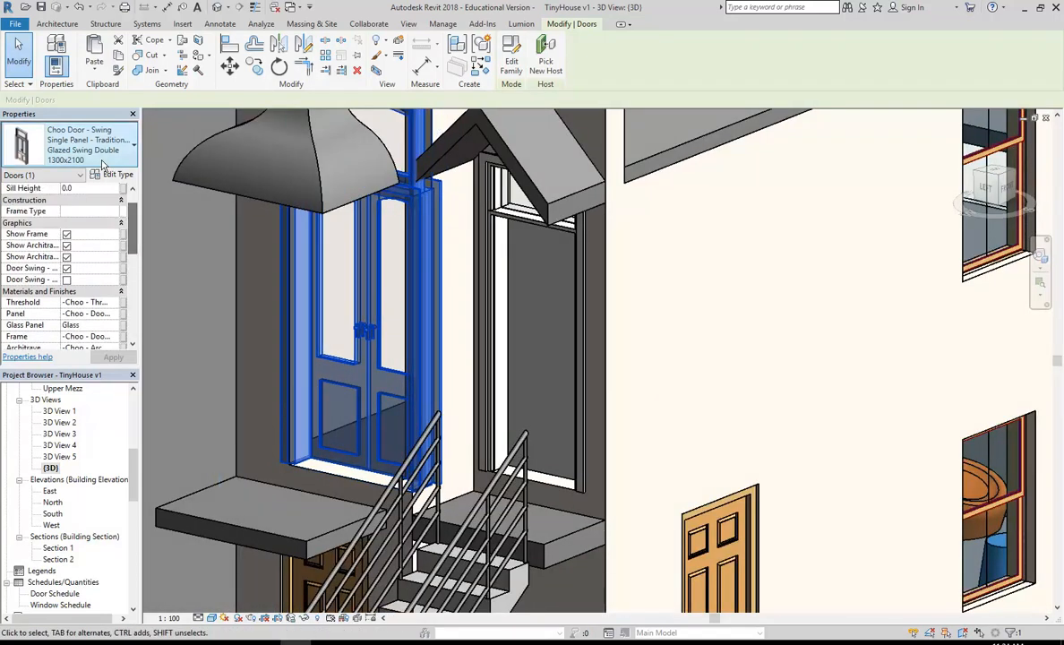
left_click(88, 147)
scroll(84, 184, "up", 1)
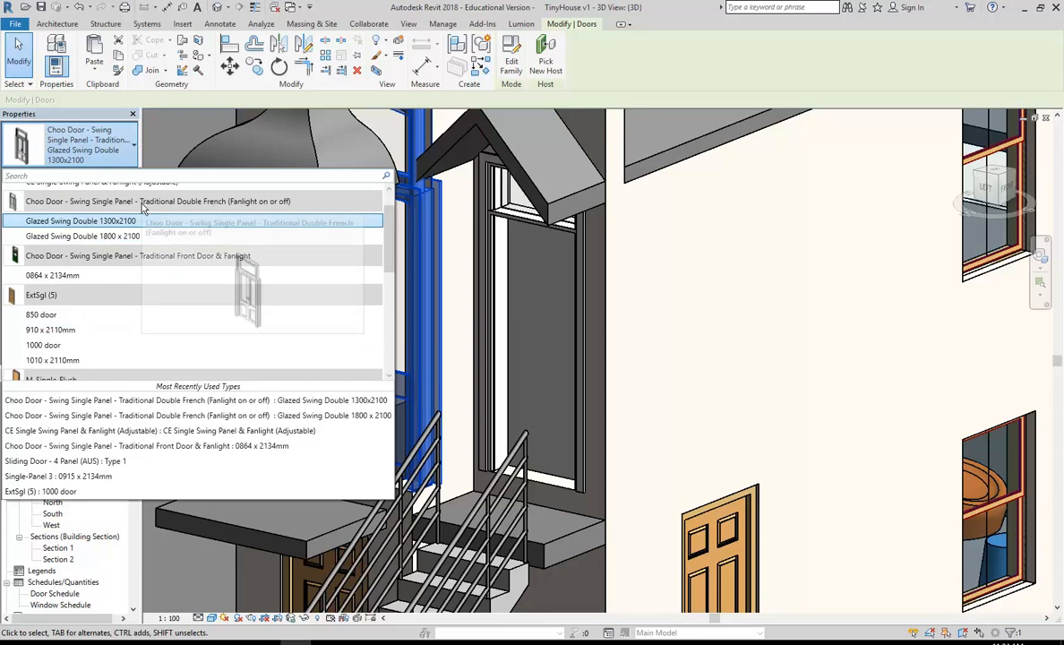
left_click(95, 137)
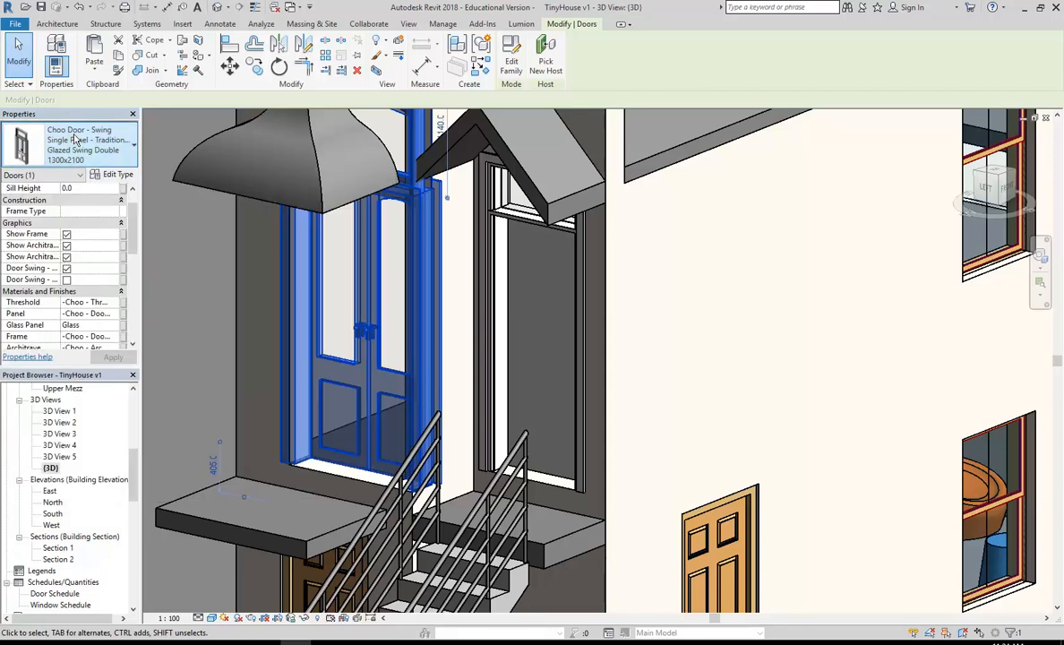
left_click_drag(132, 224, 135, 192)
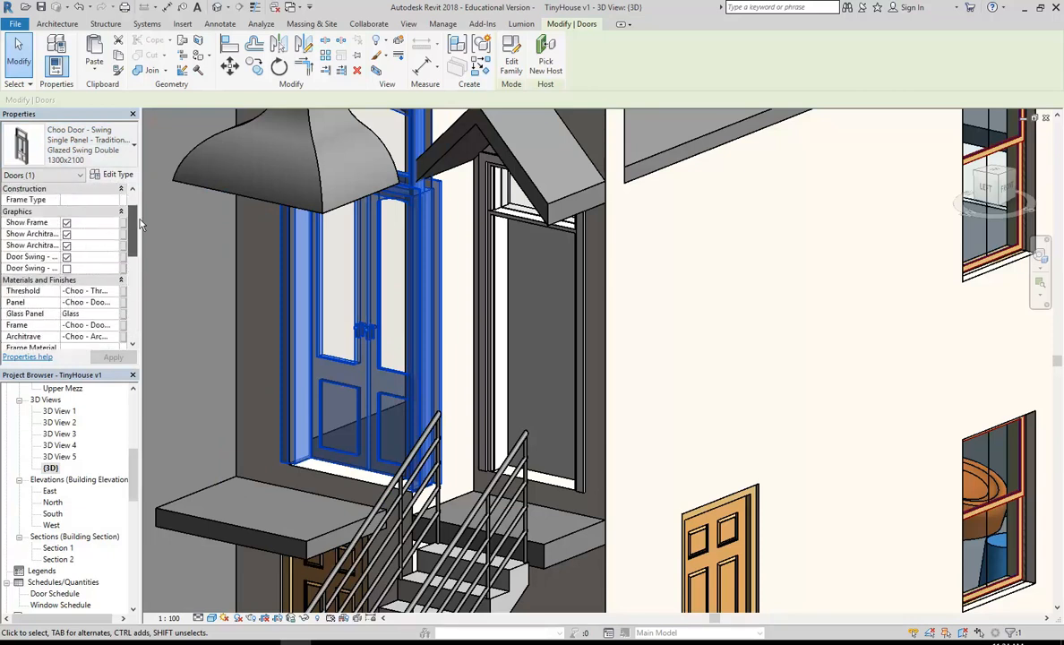
- Duplicate the French door's type as Glazed Swing Double 900x2100 and set its Rough Width to 900
left_click(118, 174)
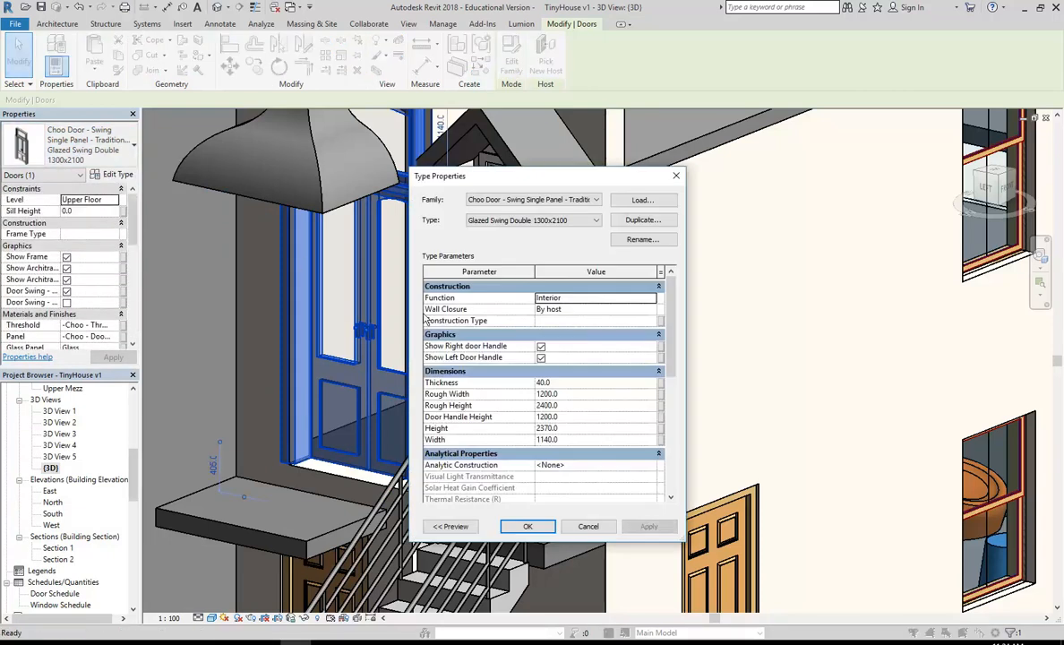
left_click(643, 219)
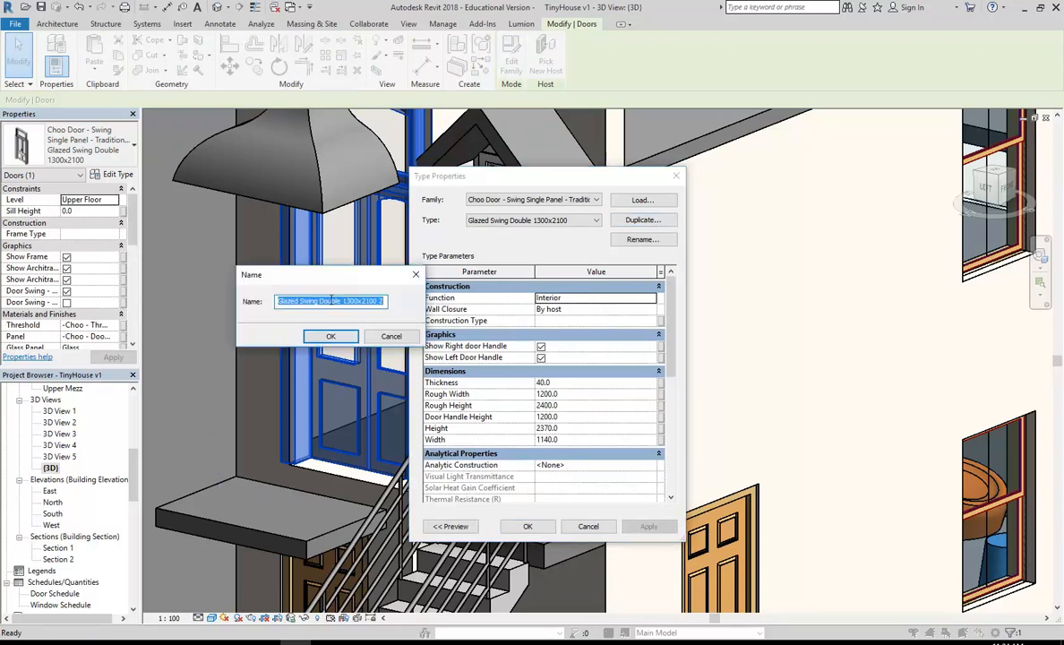
left_click(344, 302)
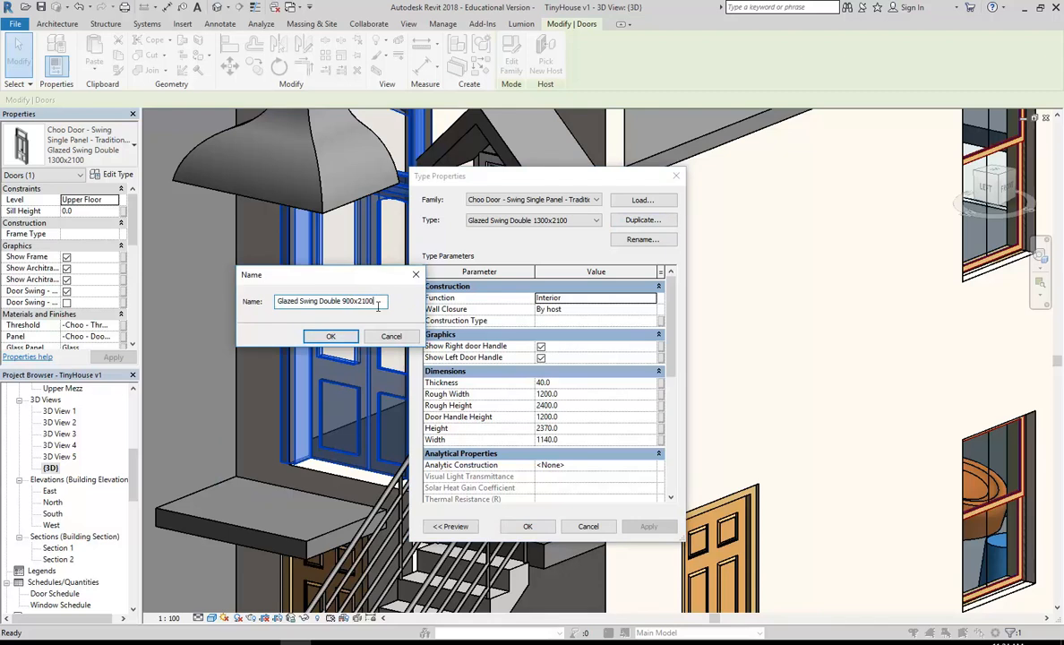
left_click(330, 335)
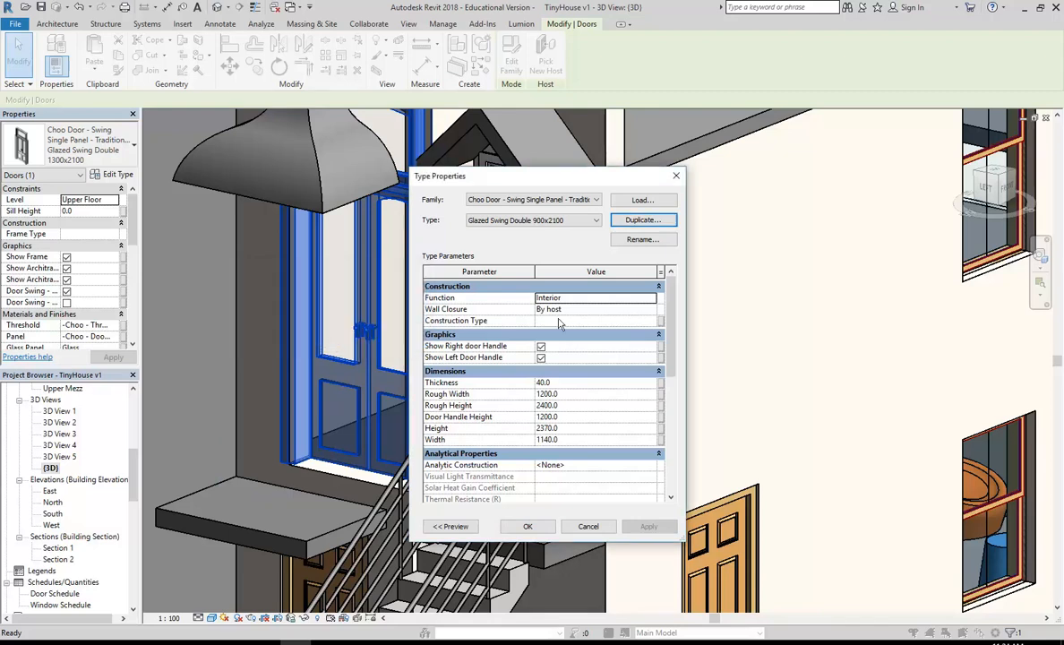
left_click(581, 394)
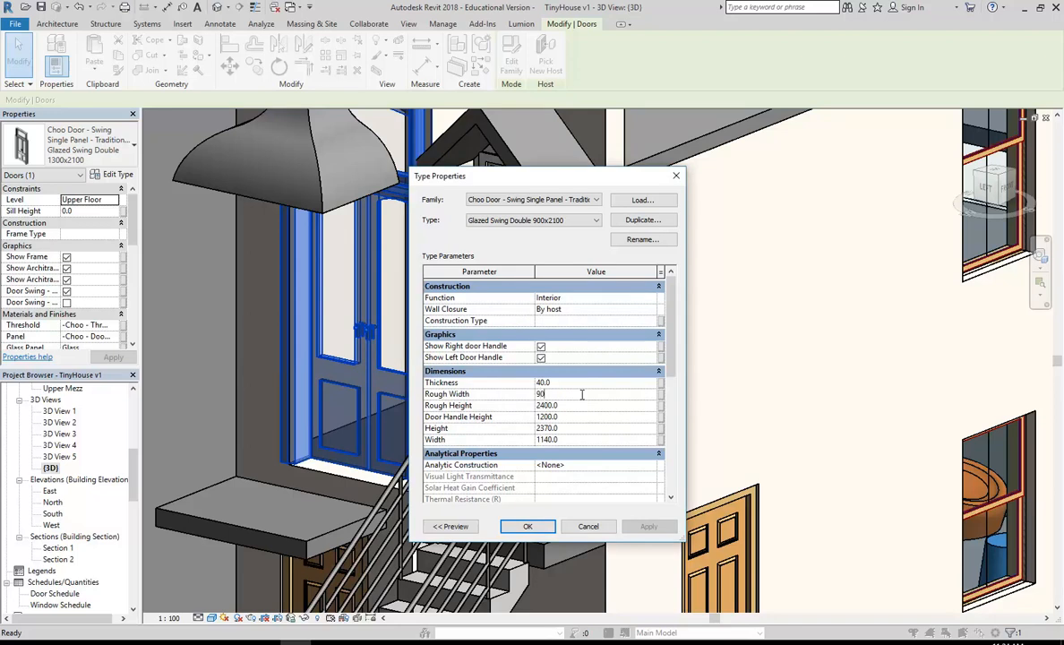
left_click(527, 527)
- Try the flipped facing and hand orientations of the double French door
middle_click_drag(410, 337, 431, 412, "shift")
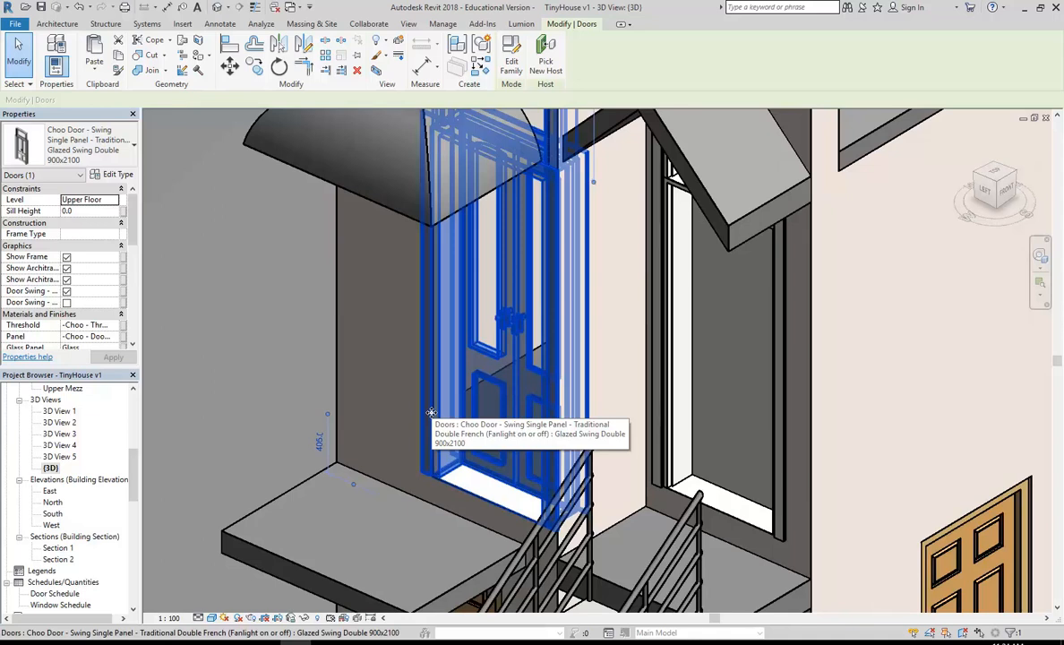
key("space")
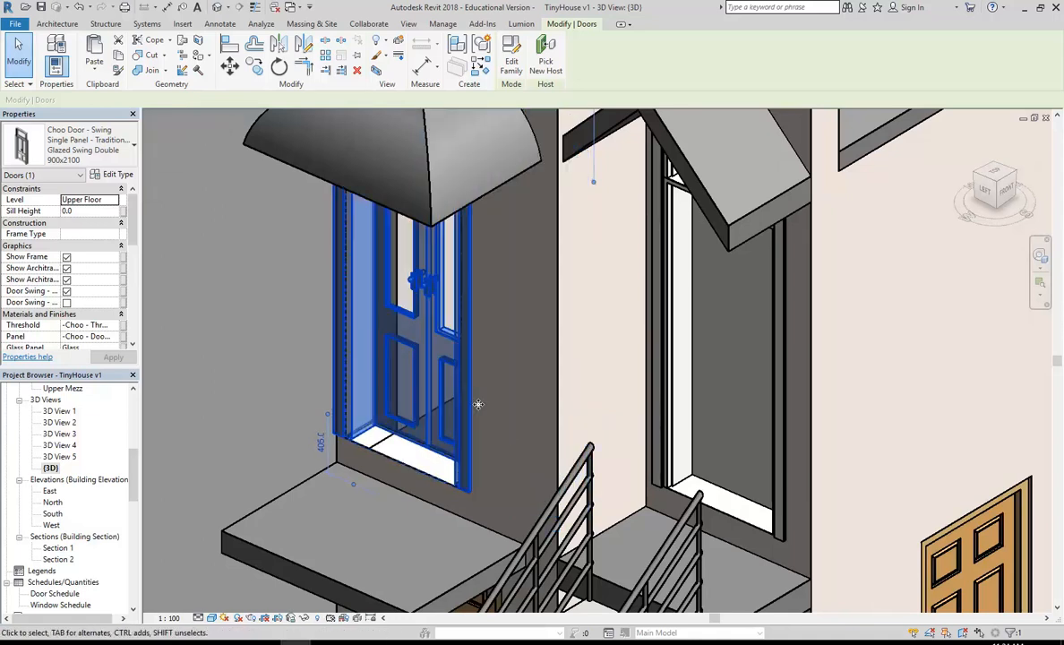
key("space")
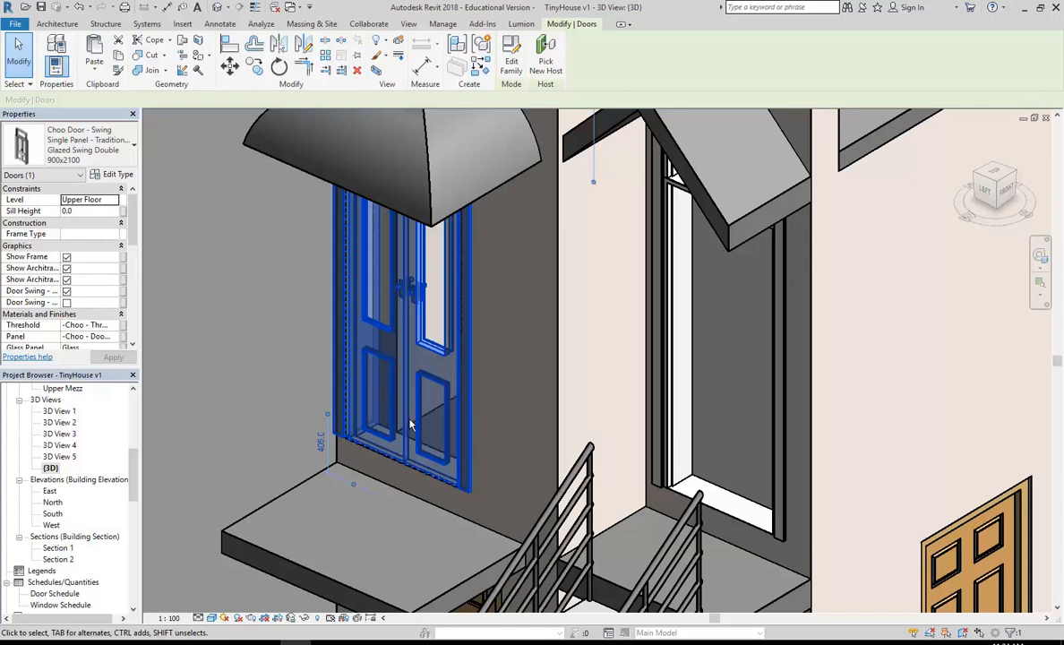
key("space")
key("space")
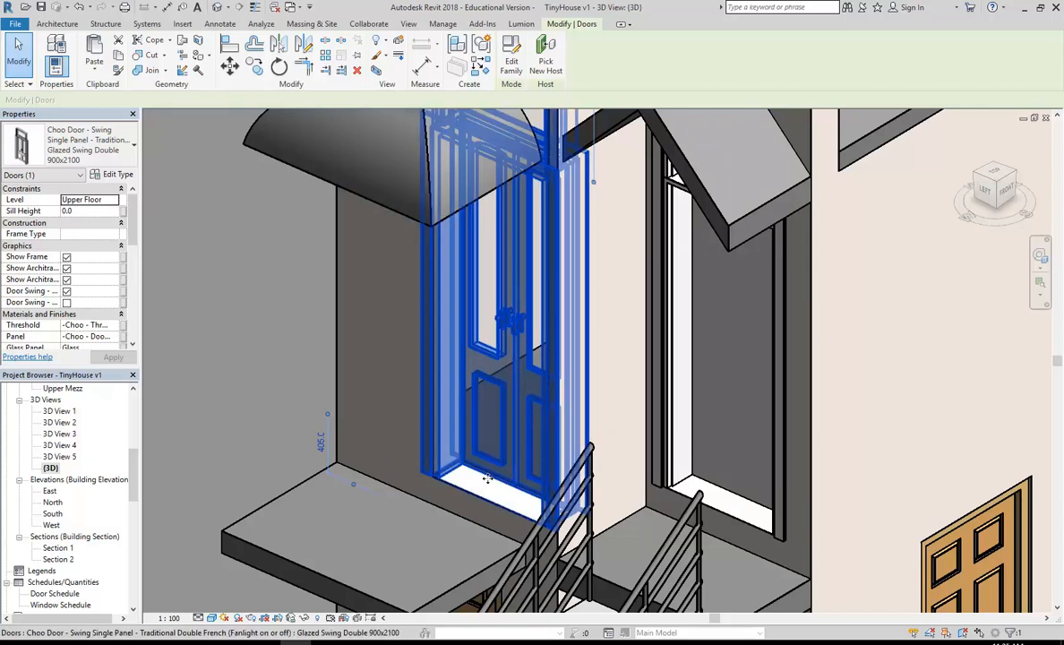
- Nudge the double French door left along the wall toward the middle of the curved roof
key("Left")
key("Left")
key("Left")
key("Left")
key("Left")
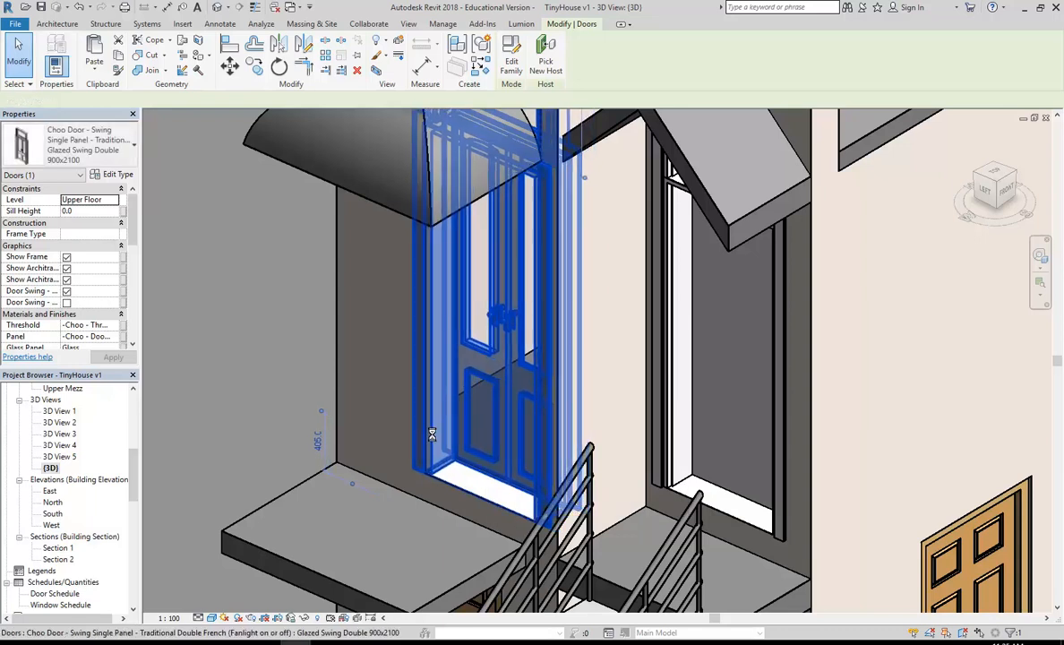
key("Left")
key("Left")
key("Left")
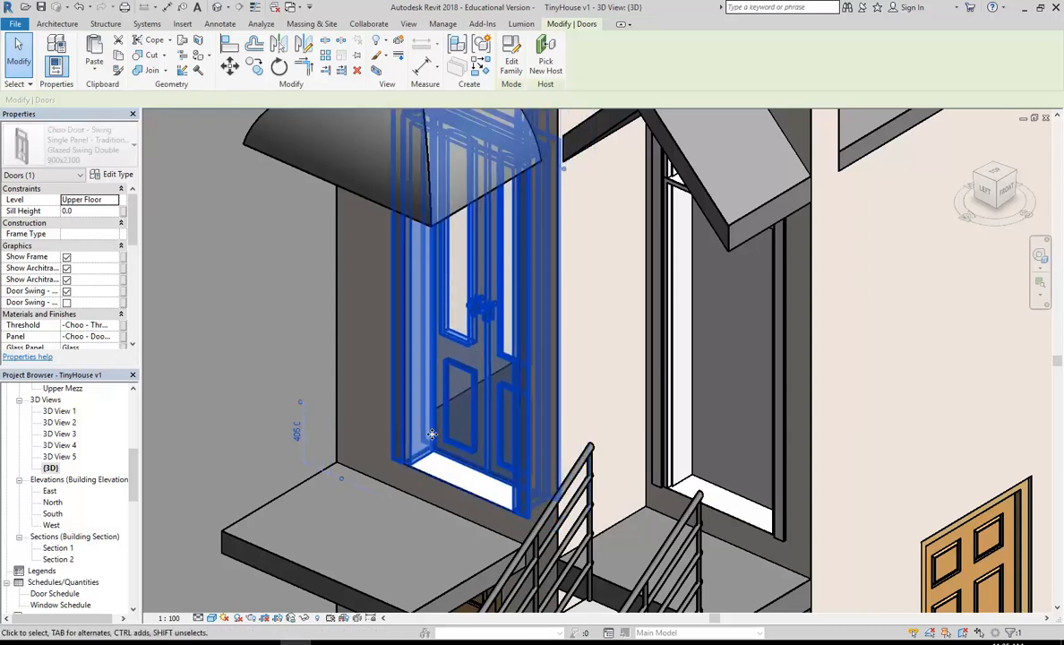
- Set the Rough Height of the double French door's type to 2000
middle_click_drag(432, 434, 401, 402, "shift")
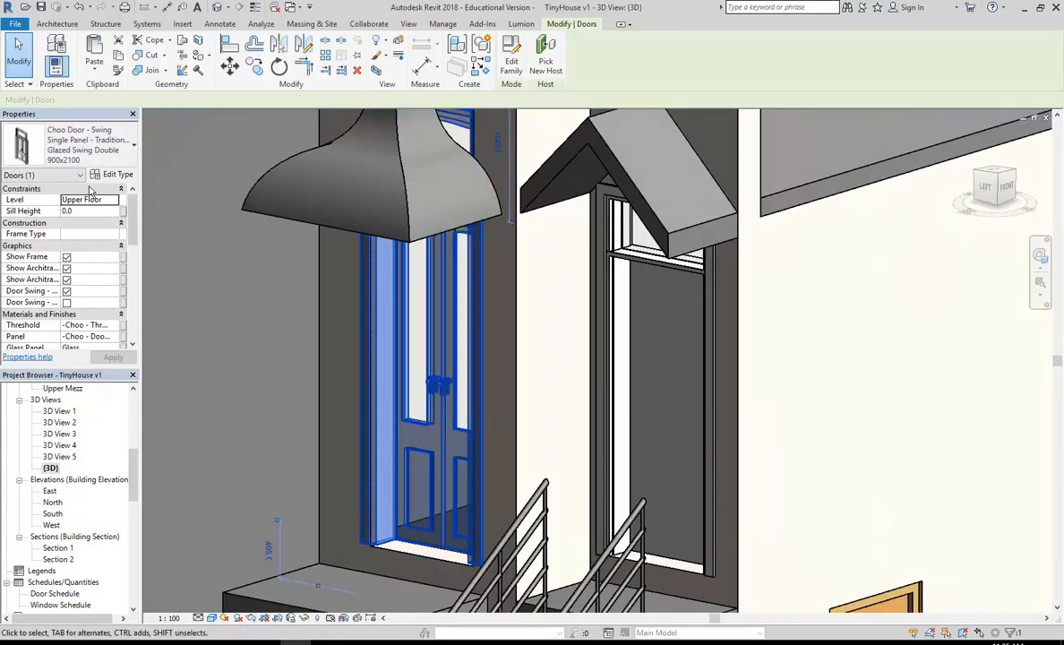
left_click(117, 175)
left_click(592, 407)
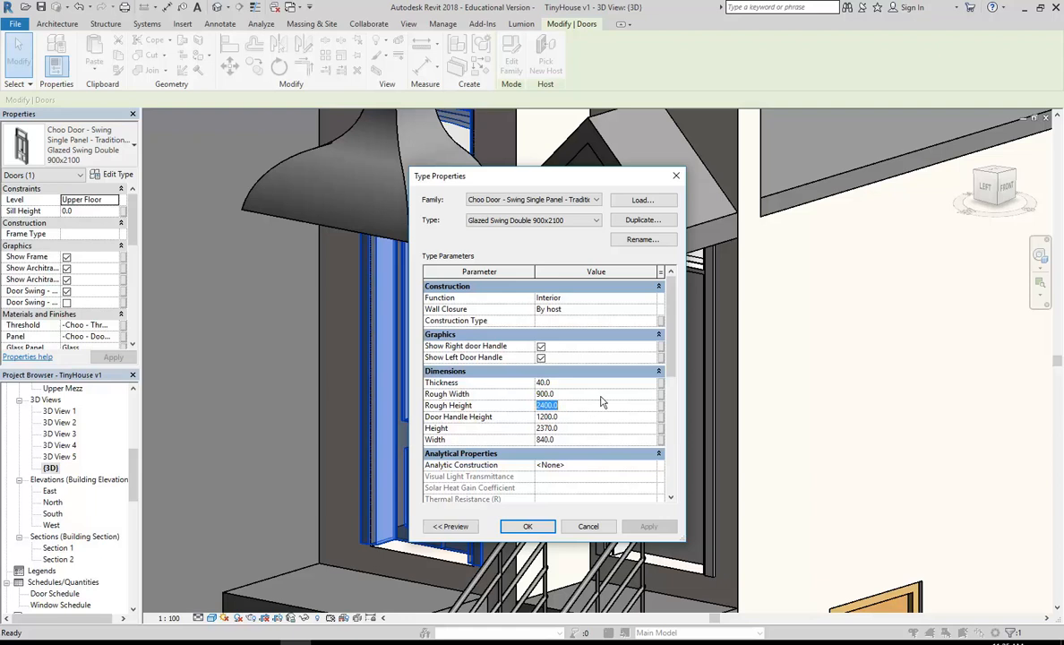
left_click(526, 525)
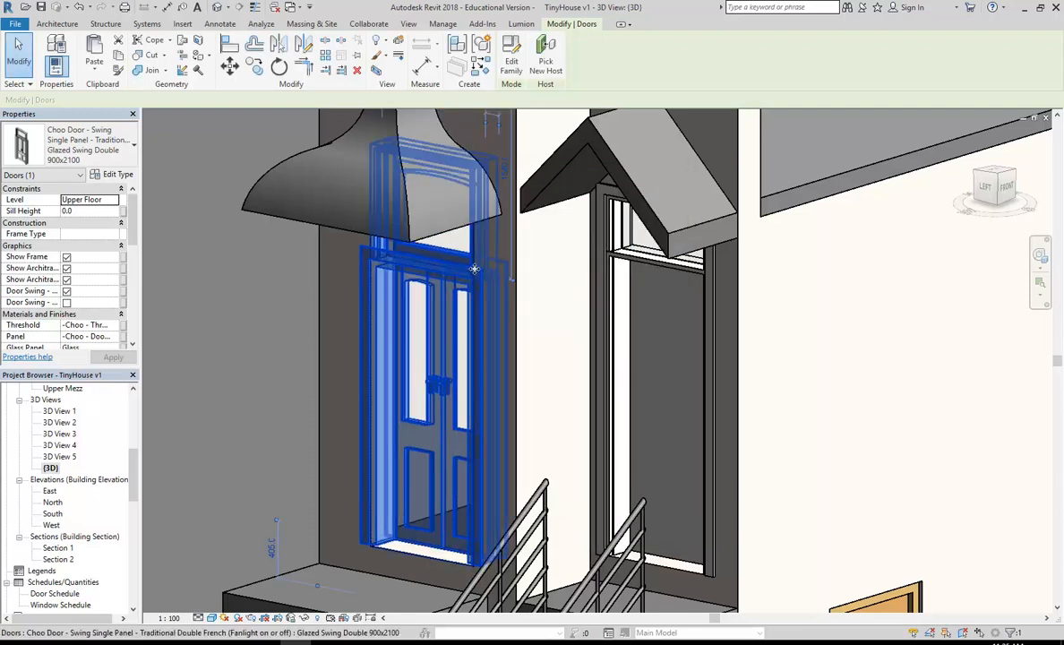
- Set the Rough Height of the double French door's type to 2100
left_click(117, 175)
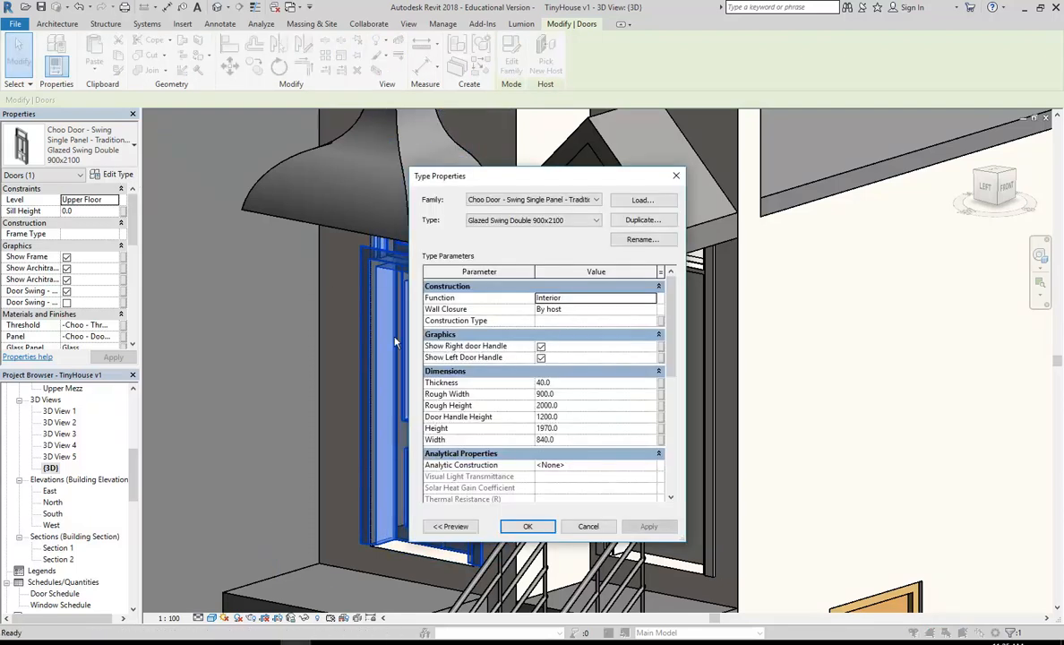
left_click(588, 405)
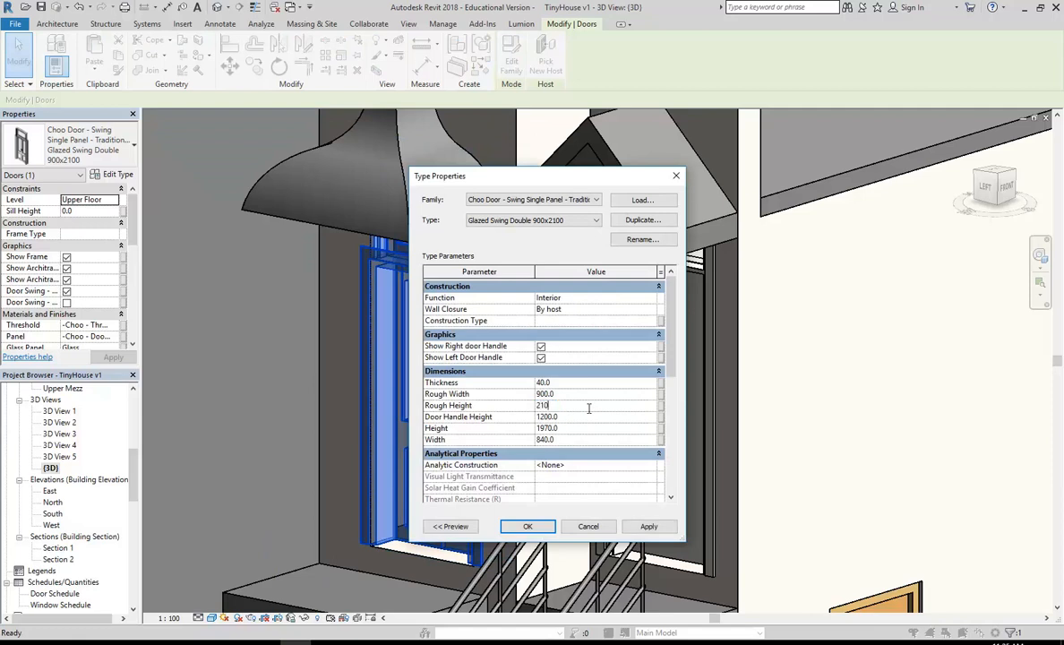
left_click(528, 527)
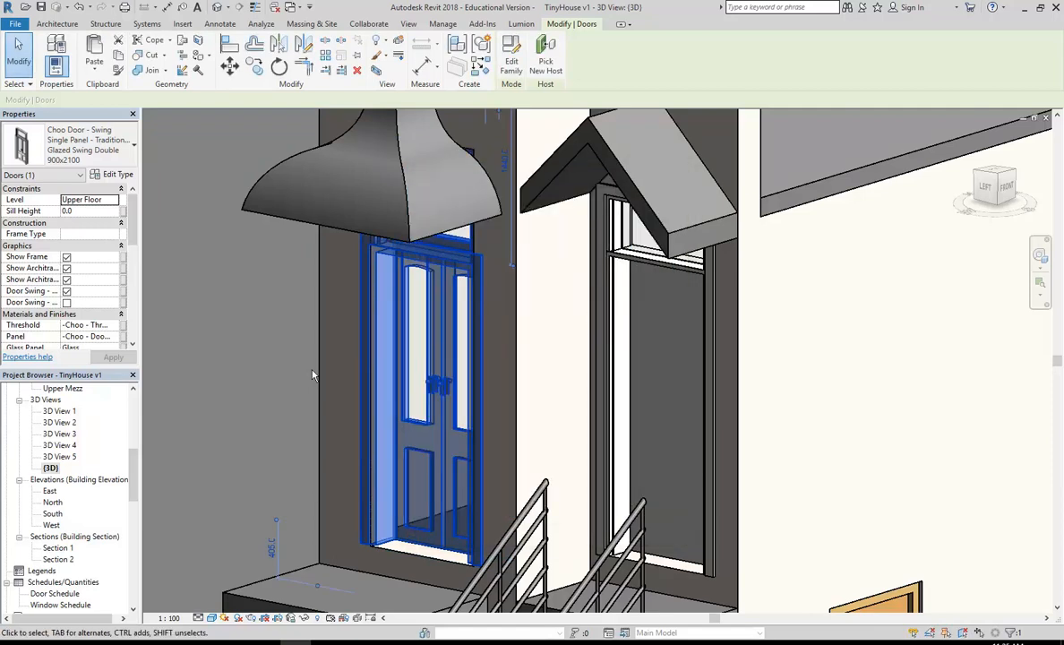
- Review the type parameters of the double French door for one that controls its fanlight
middle_click_drag(429, 223, 510, 188, "shift")
left_click(111, 174)
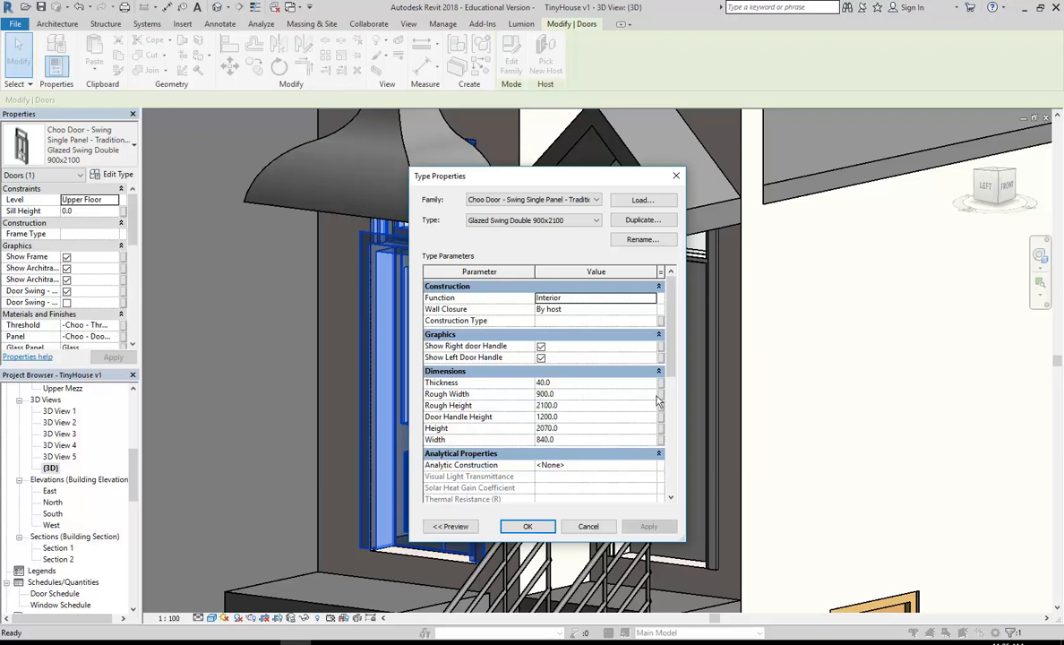
scroll(679, 358, "down", 6)
scroll(686, 367, "up", 5)
scroll(687, 368, "up", 1)
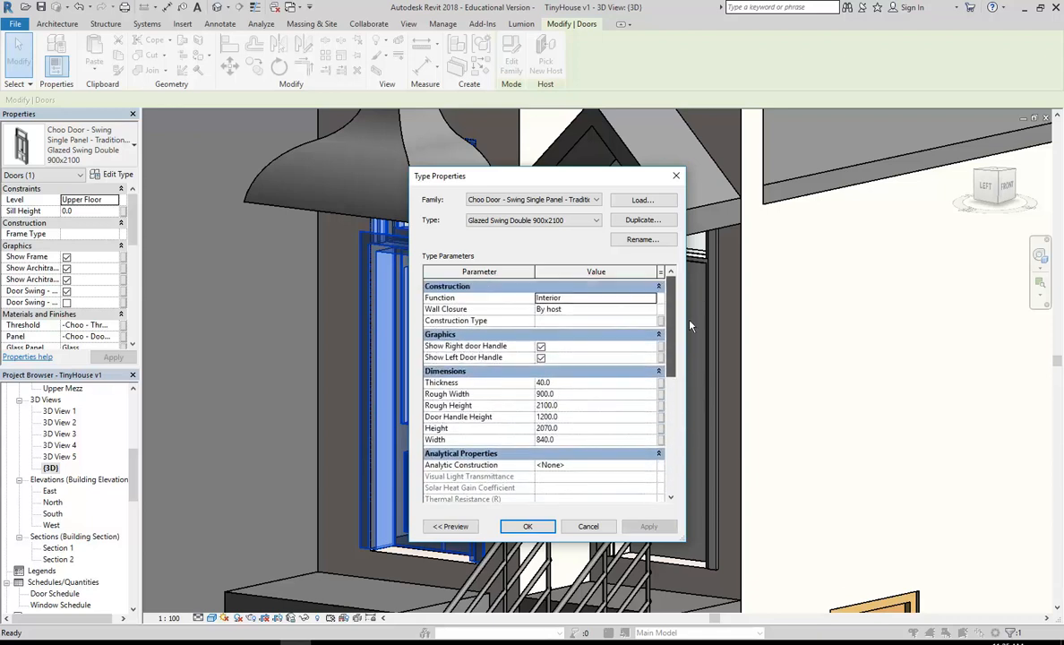
left_click(604, 405)
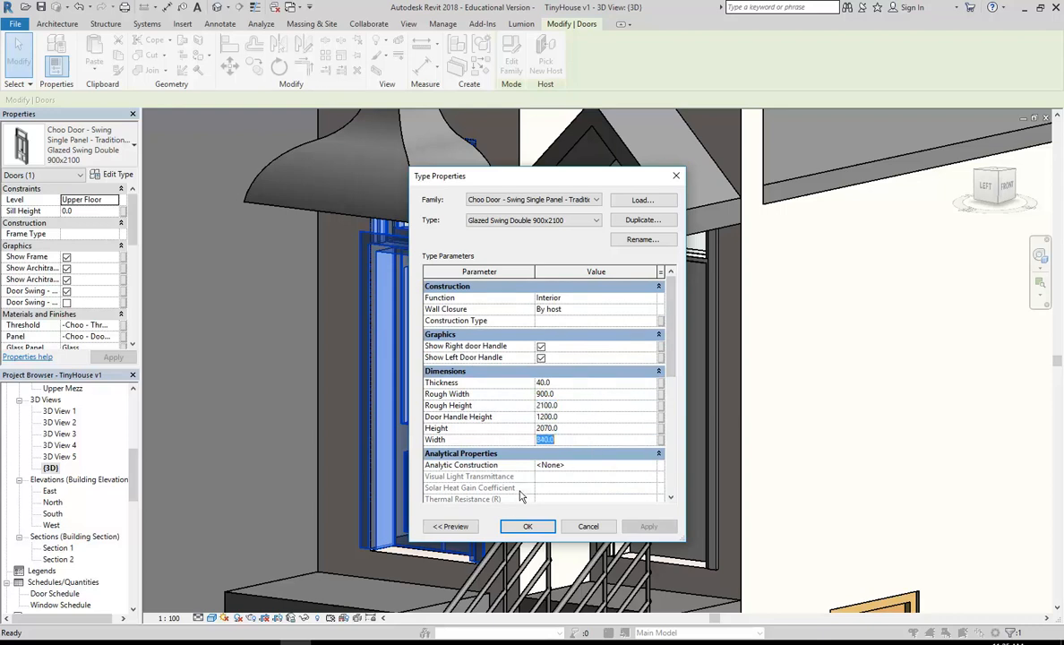
left_click(528, 525)
- Set the Fanlight Height of the double French door beneath the curved roof to 400
left_click_drag(130, 204, 131, 281)
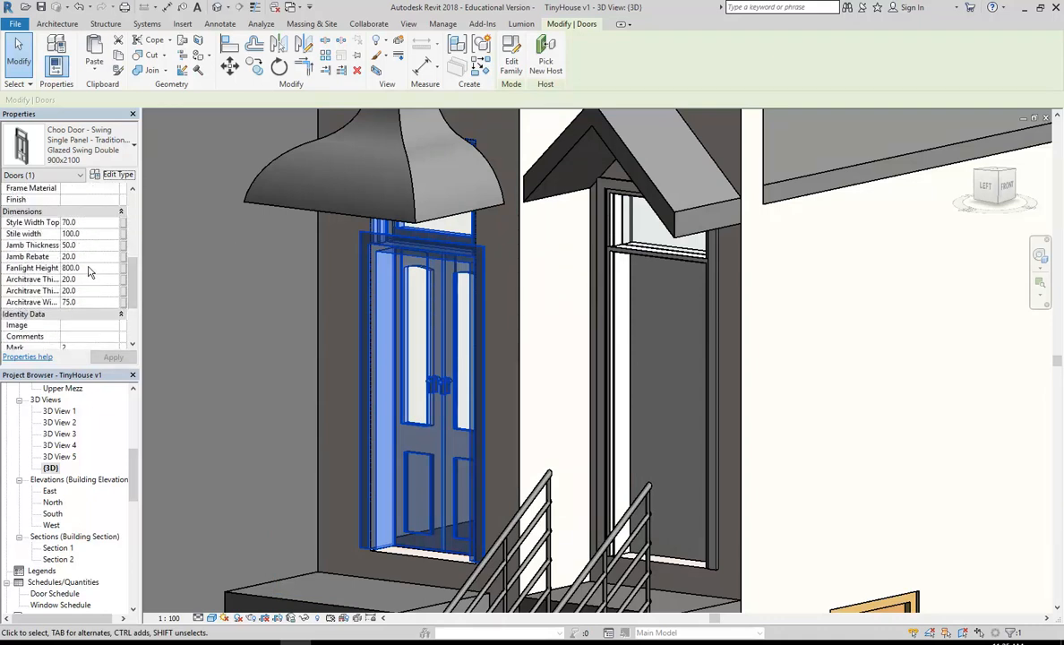
left_click(115, 174)
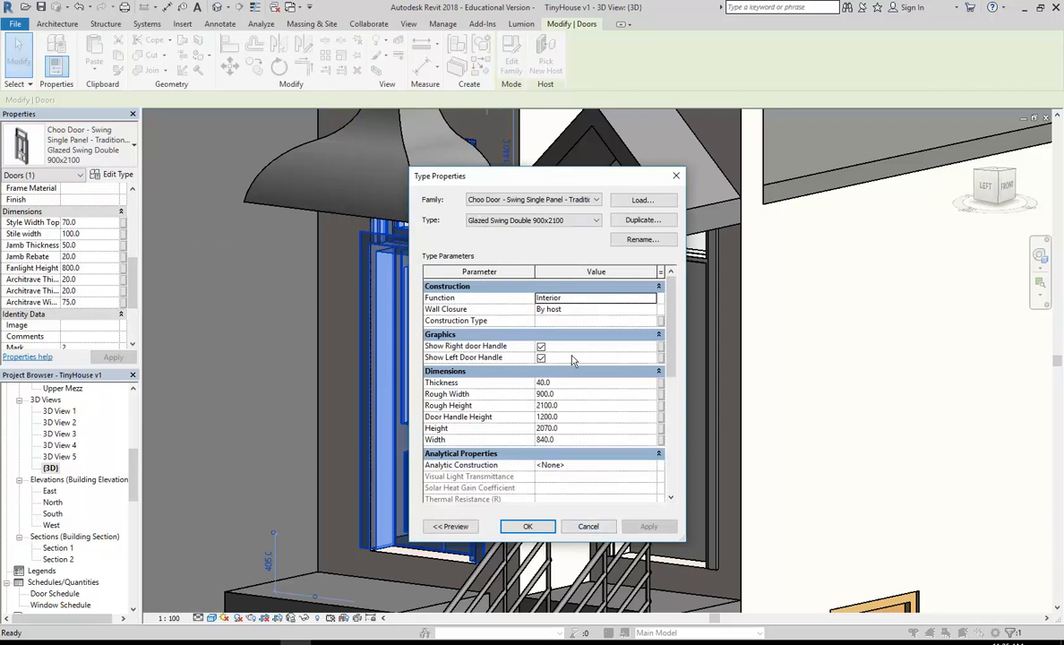
left_click(588, 526)
left_click(91, 267)
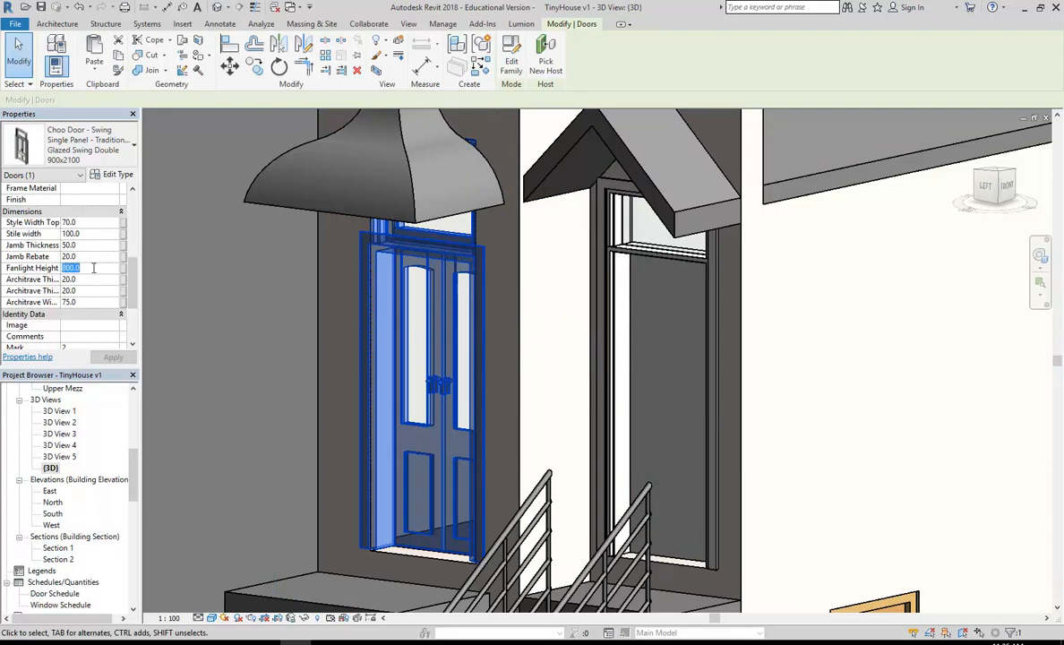
type("400")
left_click(114, 357)
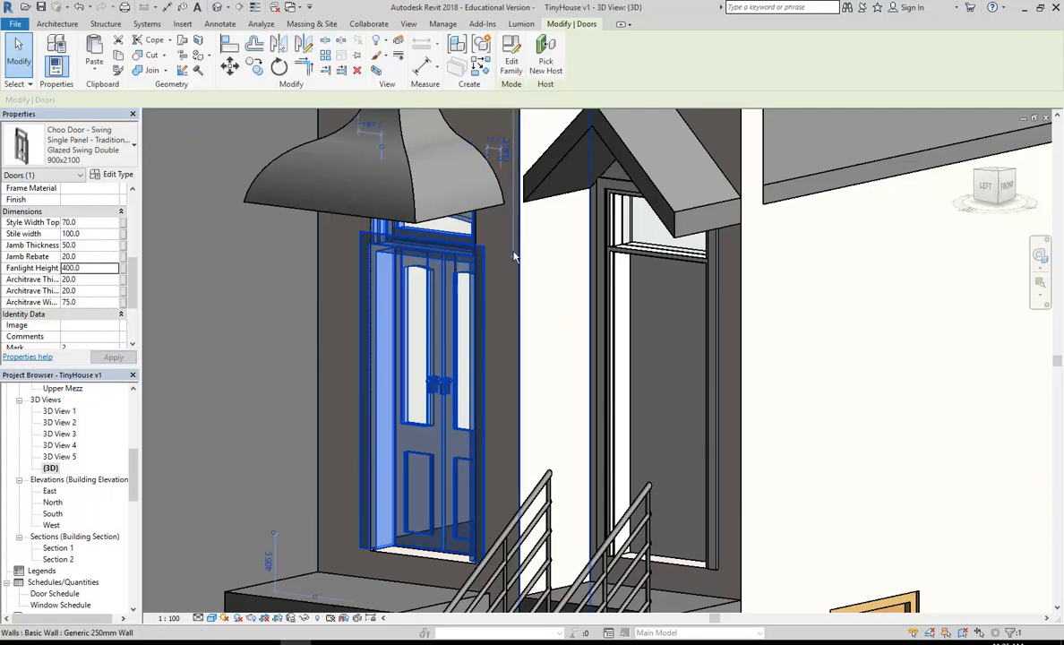
middle_click_drag(488, 303, 386, 485, "shift")
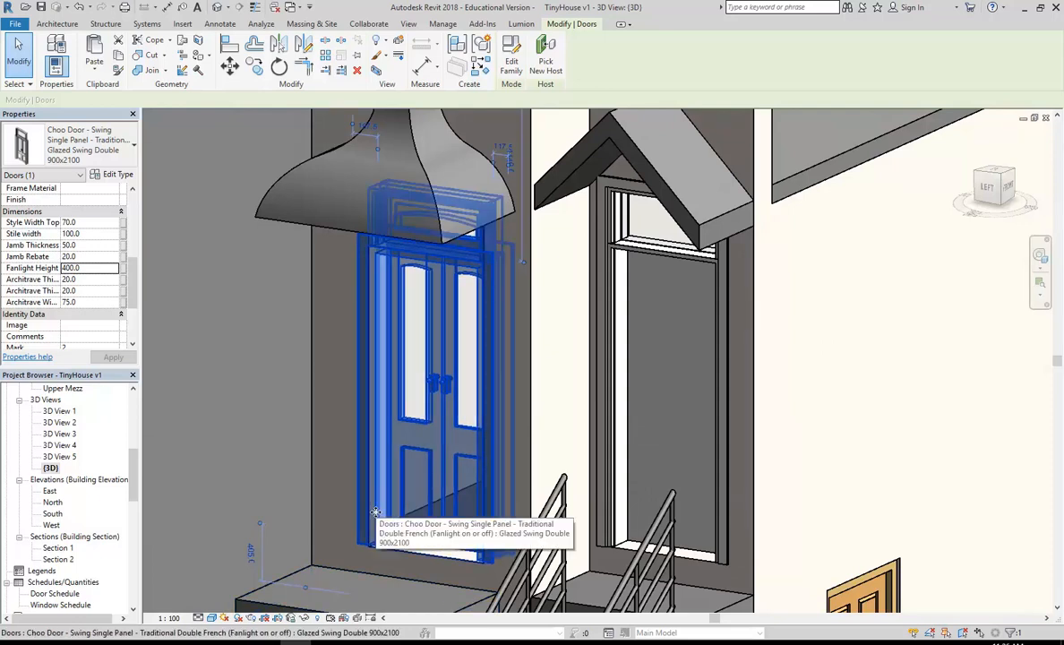
- Open the double French door's family for editing and delete its internal and external architraves
left_click(511, 56)
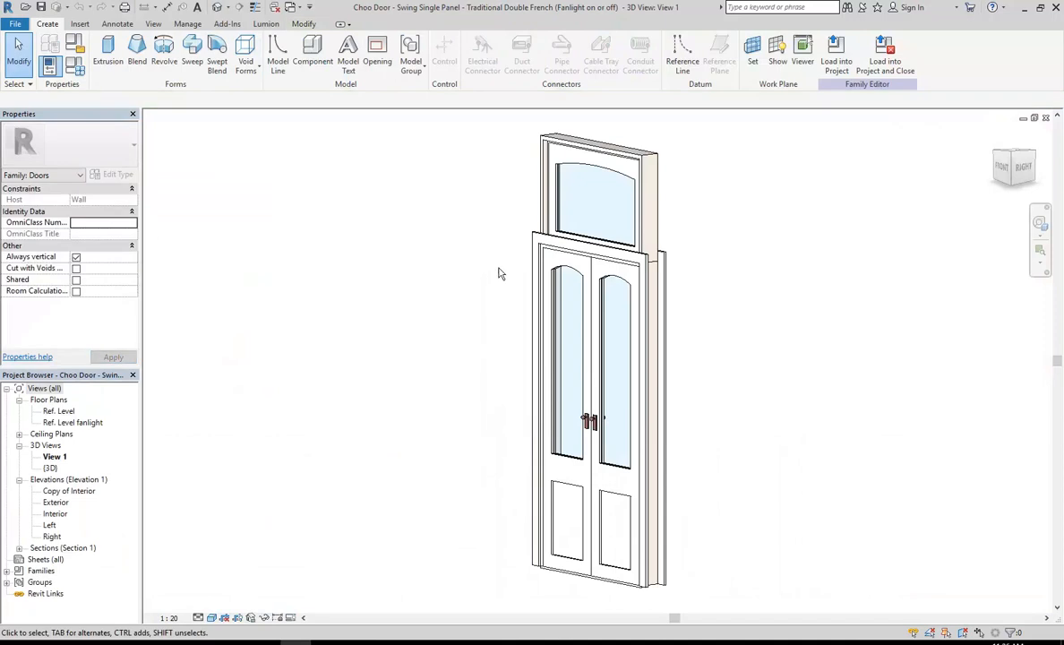
left_click(535, 257)
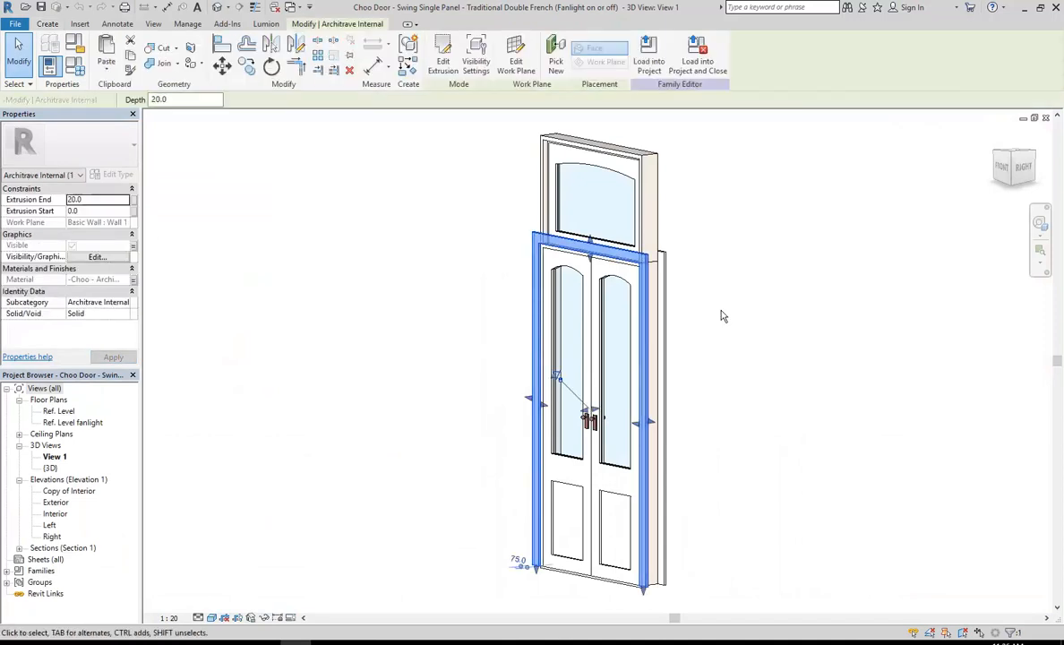
left_click(723, 315)
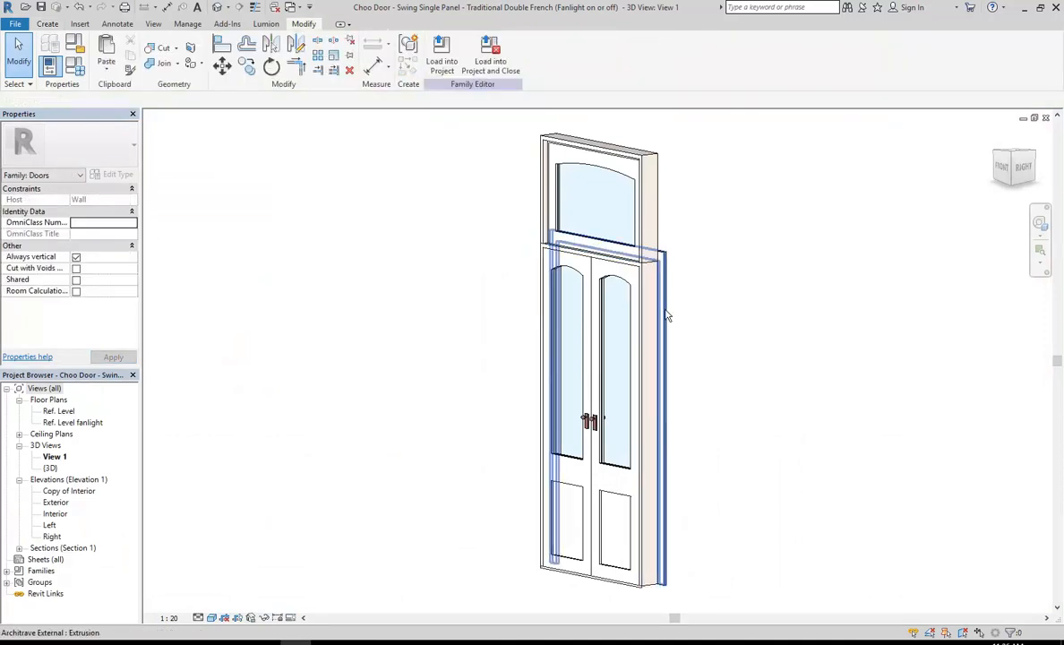
left_click(667, 315)
left_click(757, 336)
middle_click_drag(756, 336, 316, 361, "shift")
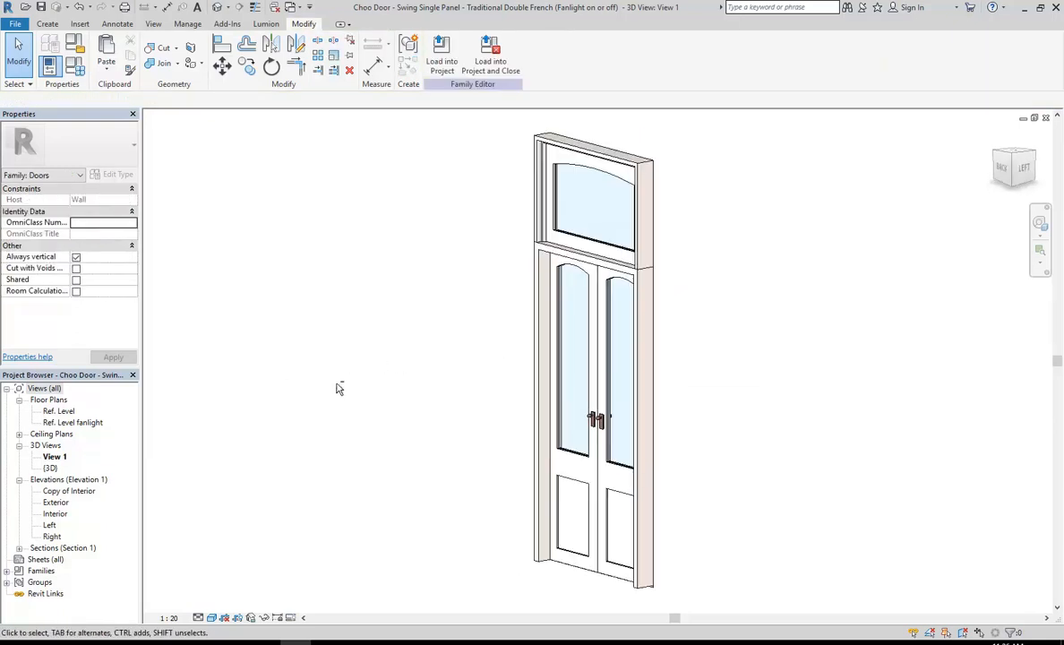
- Load the edited door family into the TinyHouse v1 project, overwriting the existing version without its parameter values
left_click(439, 49)
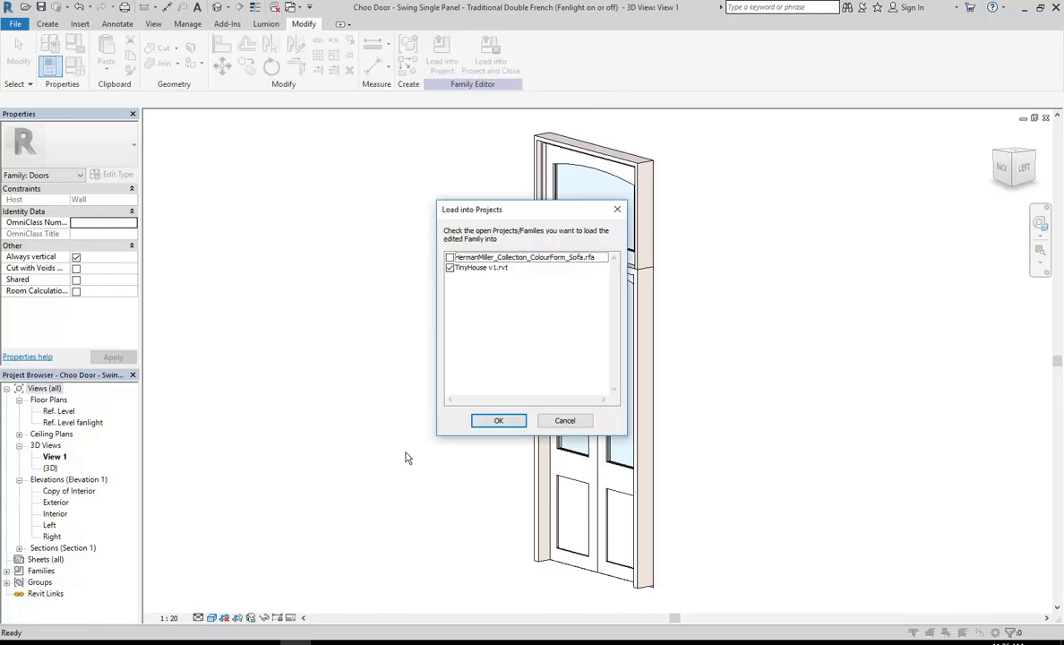
left_click(479, 270)
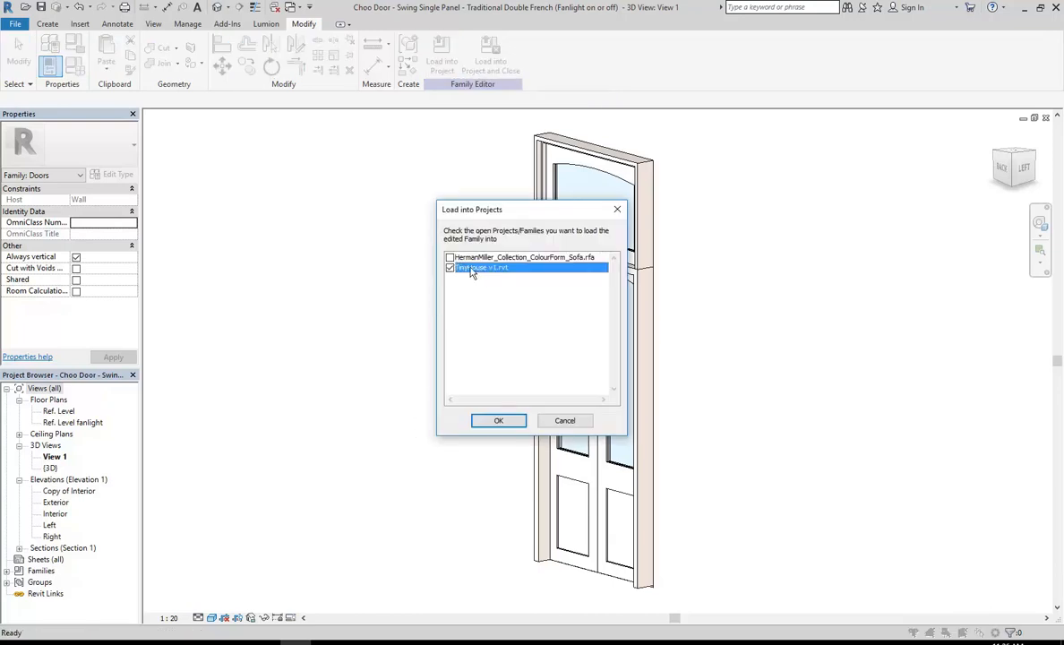
left_click(499, 422)
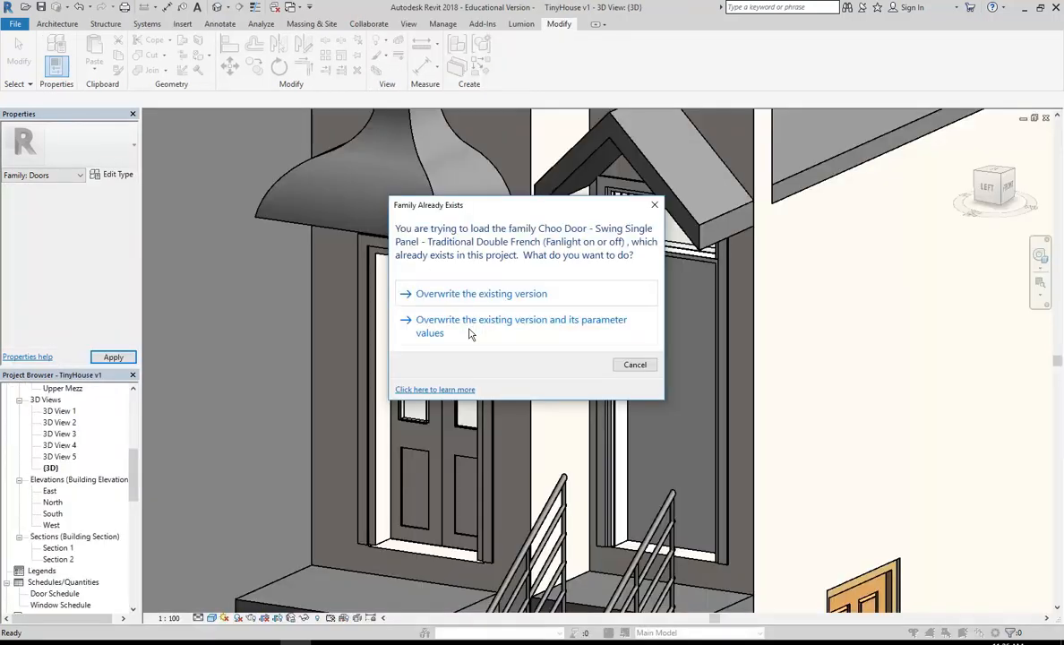
left_click(426, 299)
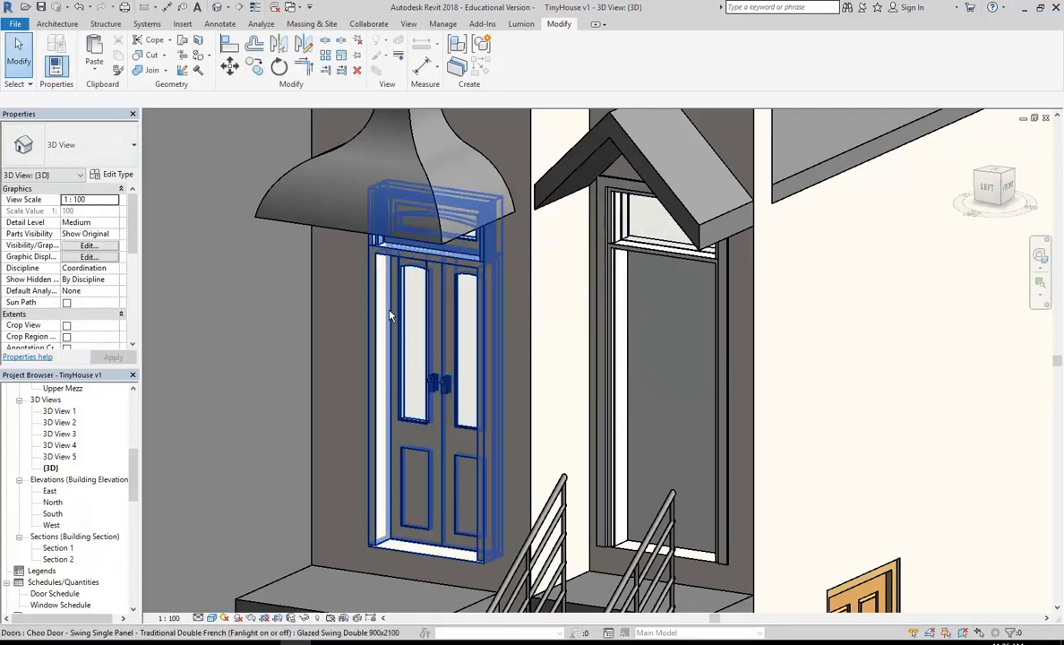
- Set the Stile width of the double French door beneath the curved roof to 50
middle_click_drag(363, 465, 367, 253, "shift")
scroll(367, 253, "up", 2)
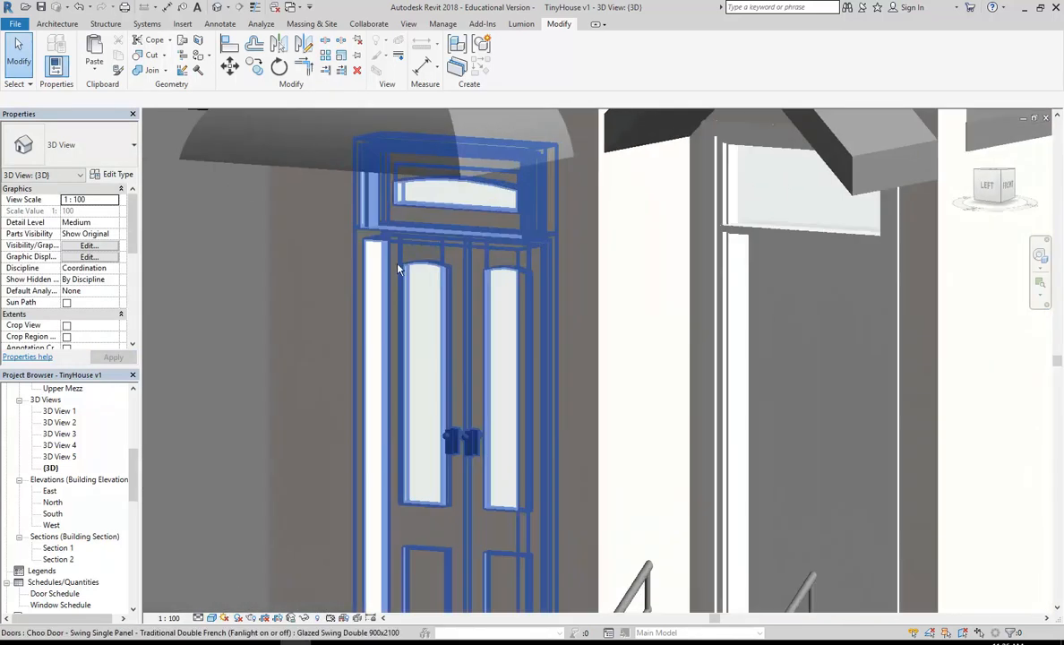
left_click(437, 233)
mouse_move(438, 234)
middle_mouse_down("shift")
mouse_move(460, 248)
mouse_move(441, 235)
middle_mouse_up("shift")
left_click_drag(133, 224, 131, 283)
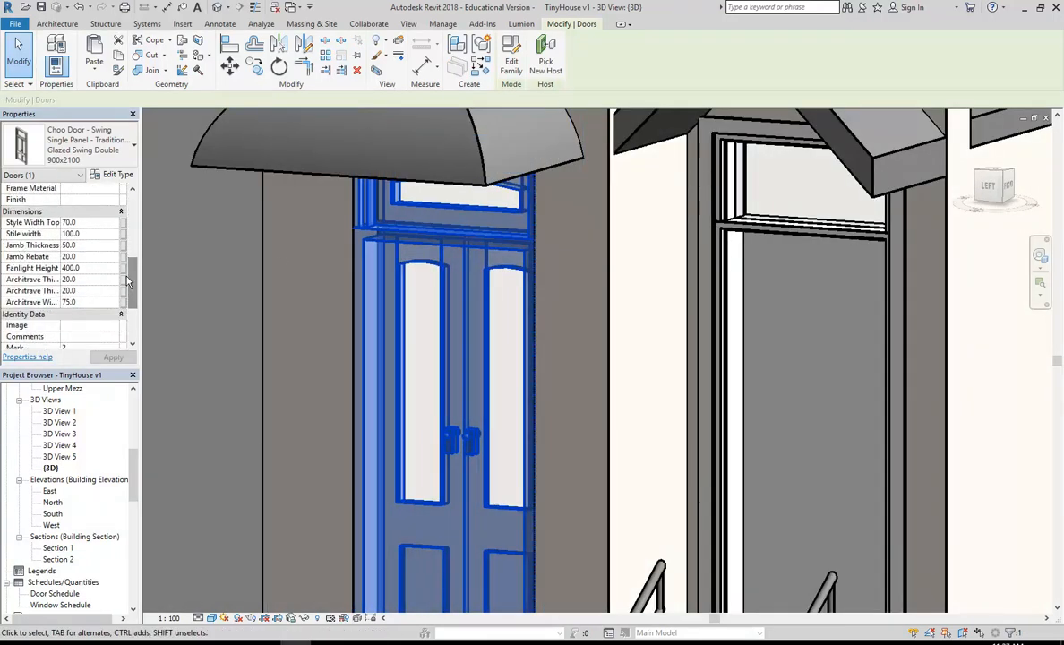
left_click(91, 234)
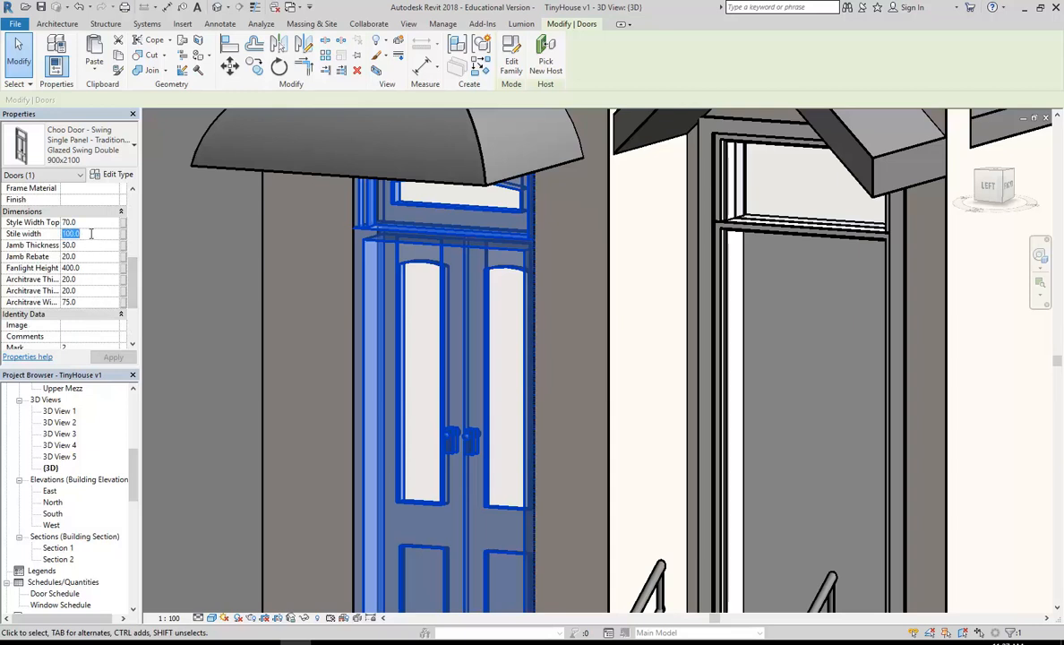
type("50")
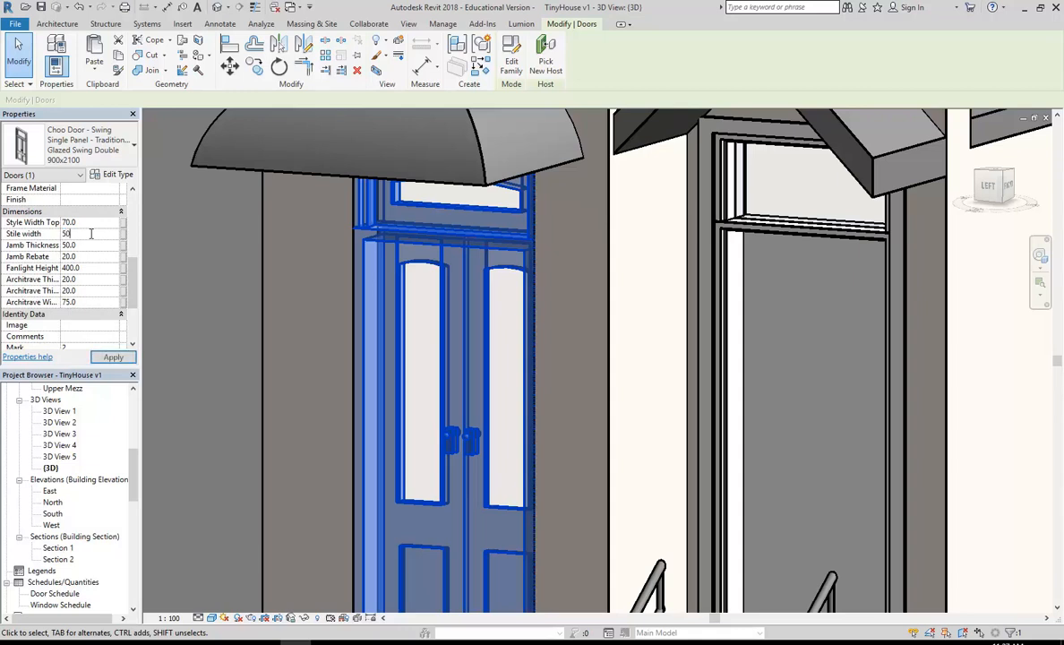
left_click(127, 360)
- Examine the French door's fanlight and arched glass panels up close
scroll(429, 224, "up", 5)
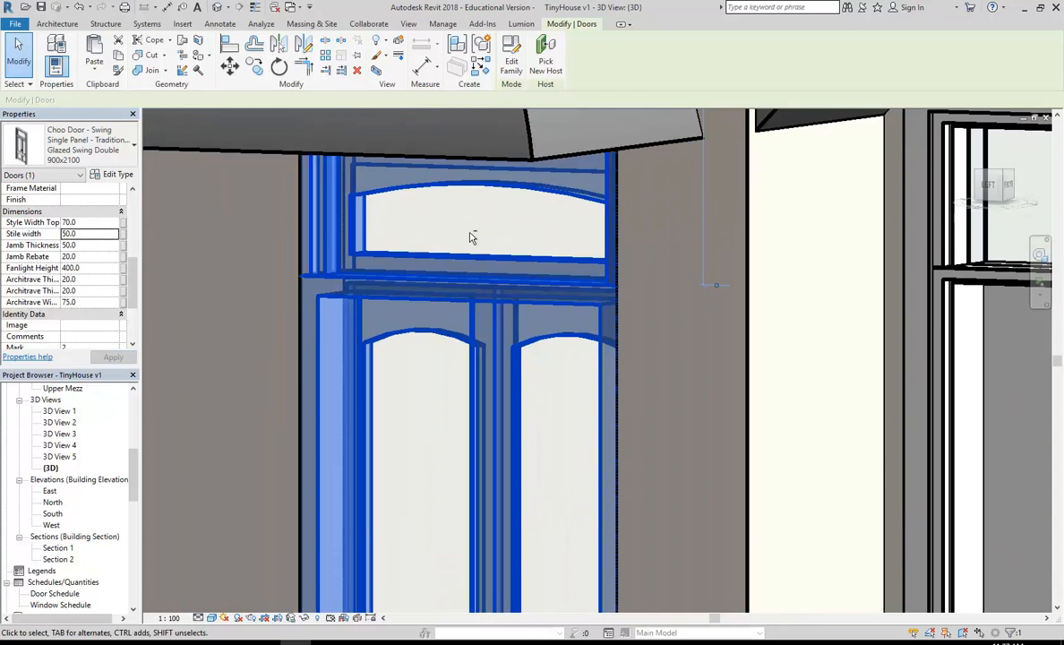
mouse_move(470, 232)
middle_mouse_down("shift")
mouse_move(430, 207)
mouse_move(482, 223)
mouse_move(465, 217)
middle_mouse_up("shift")
scroll(439, 209, "up", 2)
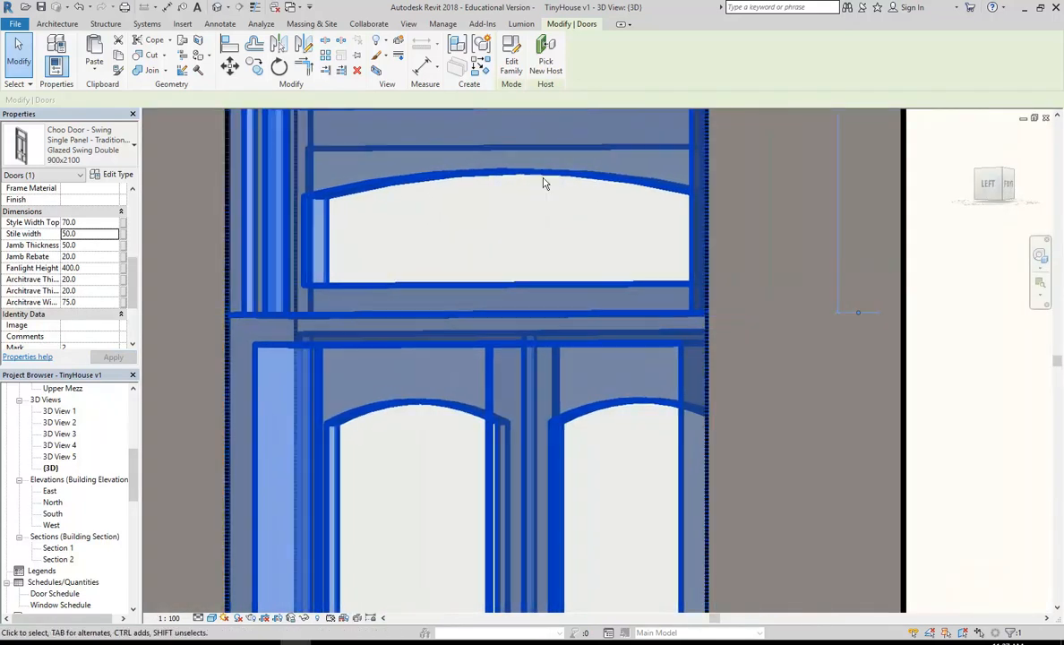
scroll(422, 194, "down", 2)
middle_click_drag(423, 194, 442, 210, "shift")
key("Escape")
left_click(393, 188)
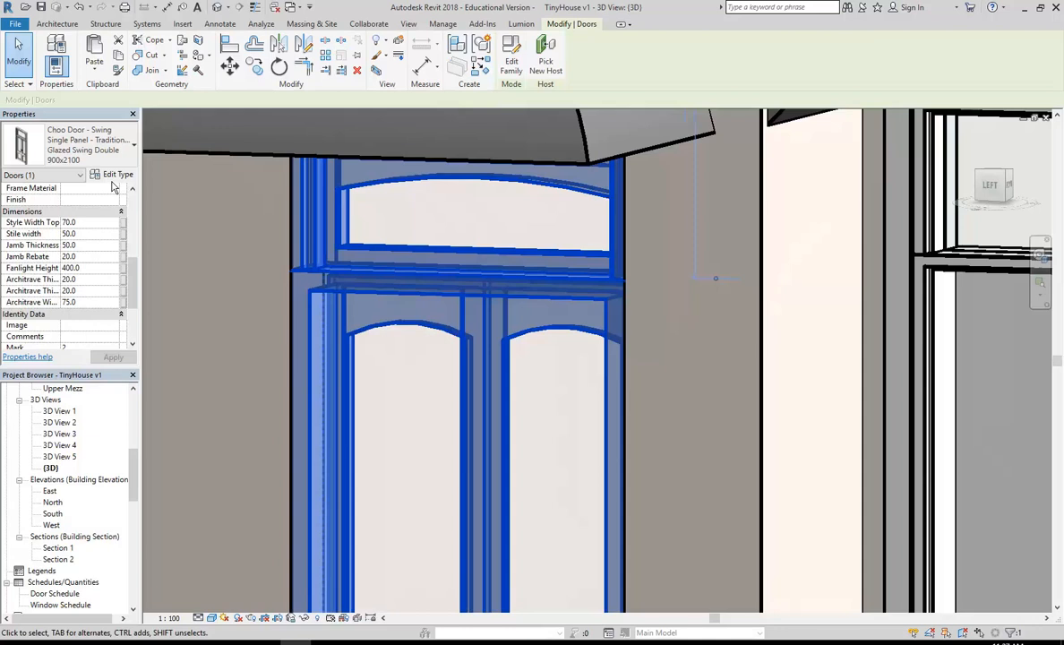
left_click(228, 318)
- Examine both upper entrances with their roofs, landings and shared stair from several angles
scroll(403, 360, "down", 5)
middle_click_drag(437, 387, 551, 317, "shift")
middle_click_drag(455, 462, 468, 419)
middle_click_drag(550, 450, 394, 472, "shift")
scroll(234, 458, "up", 3)
scroll(355, 429, "down", 2)
middle_click_drag(356, 429, 325, 436)
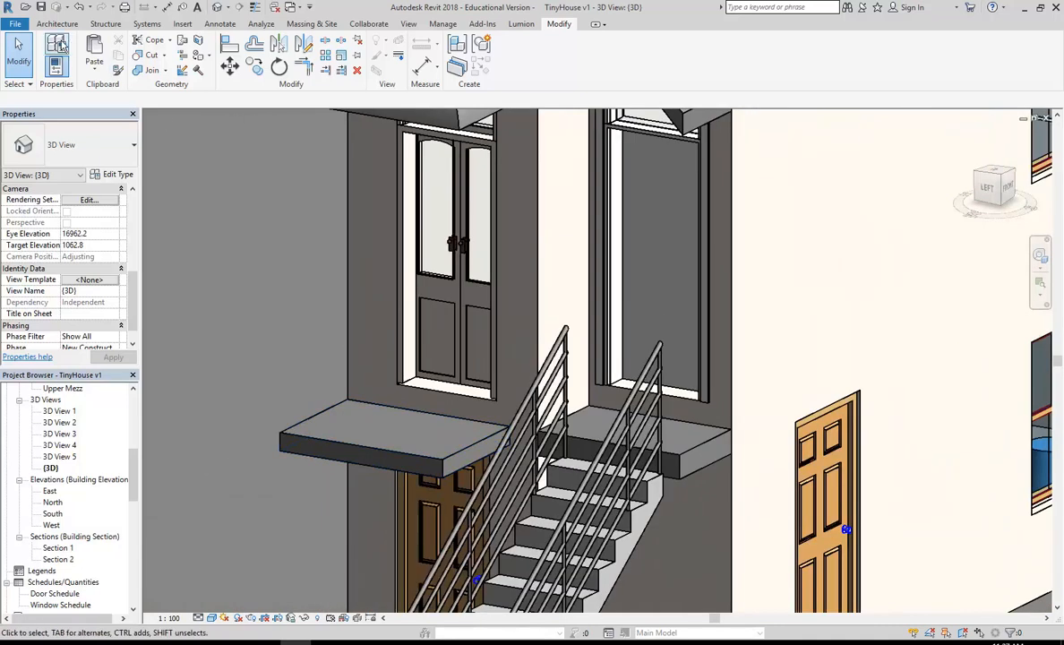
left_click(52, 25)
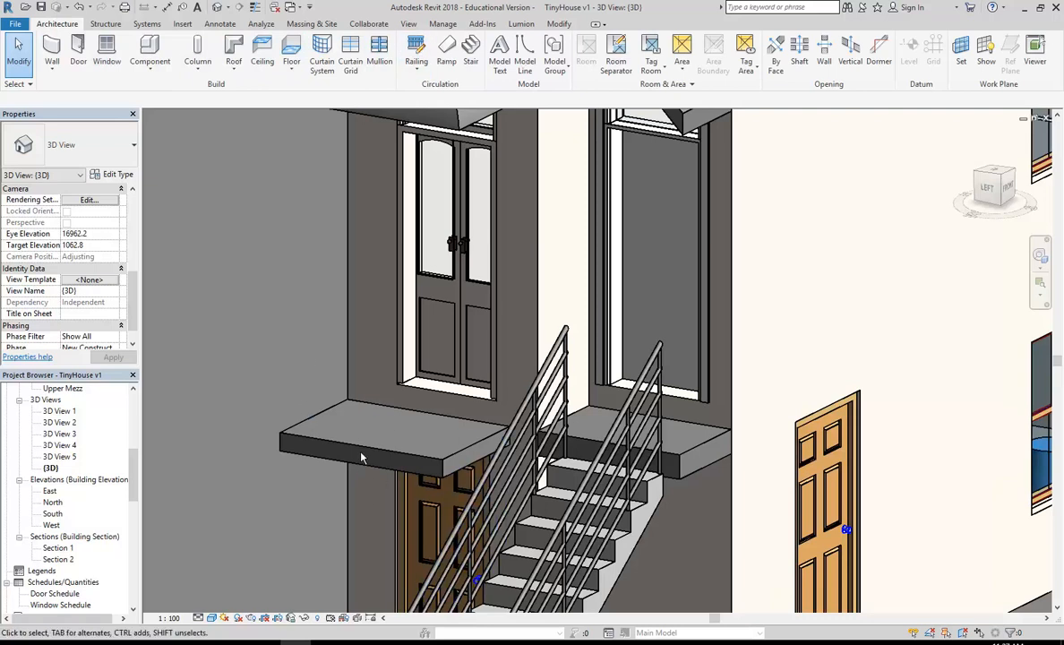
middle_click_drag(361, 452, 266, 347, "shift")
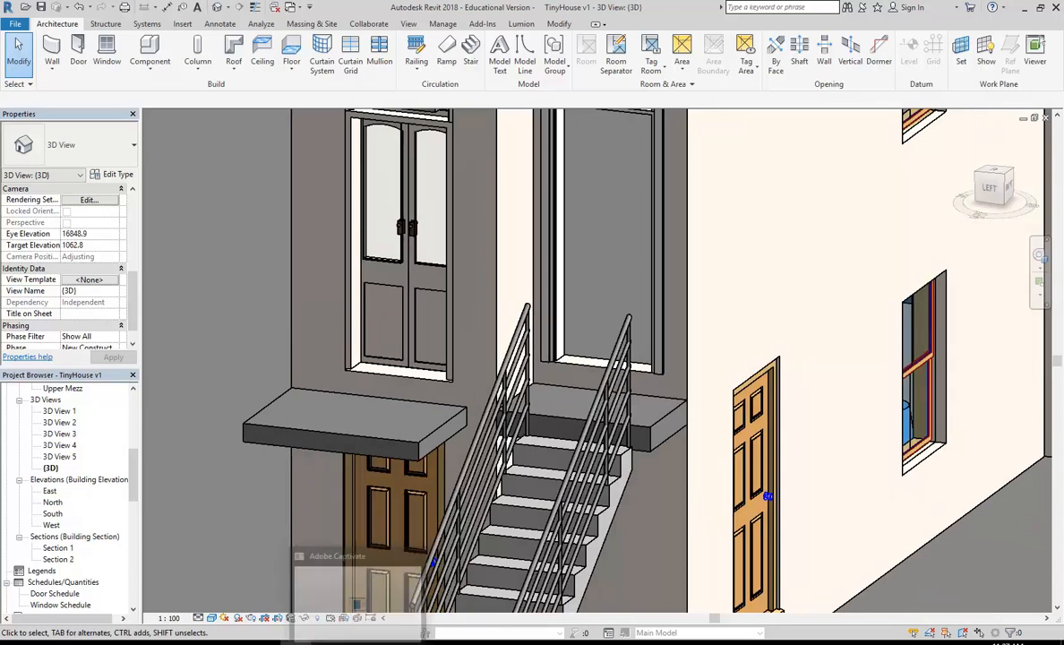
scroll(233, 264, "down", 3)
scroll(233, 264, "up", 2)
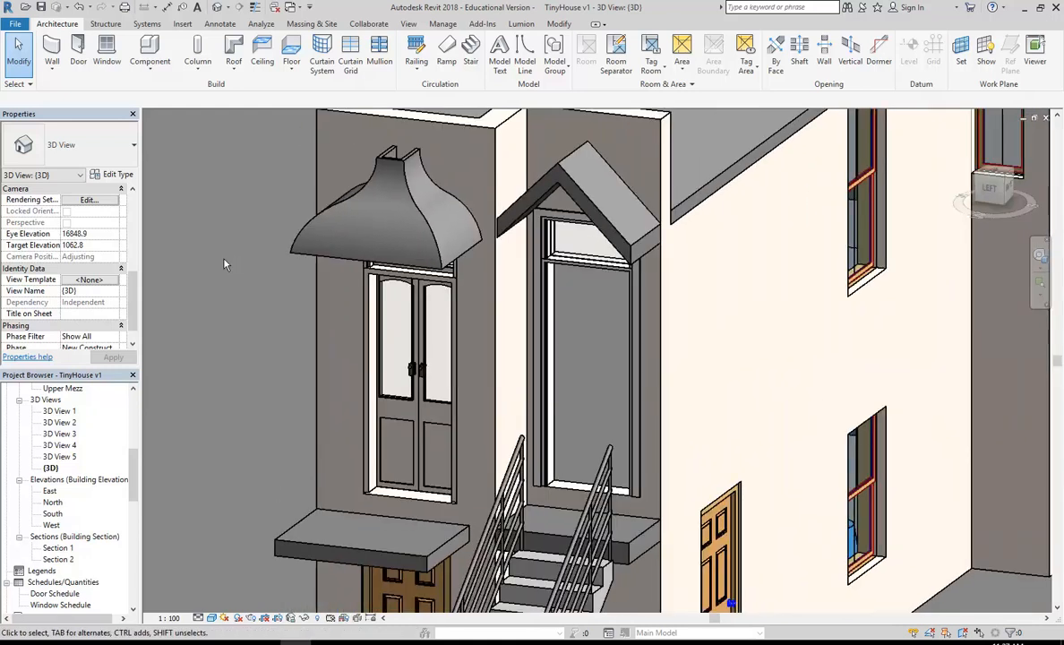